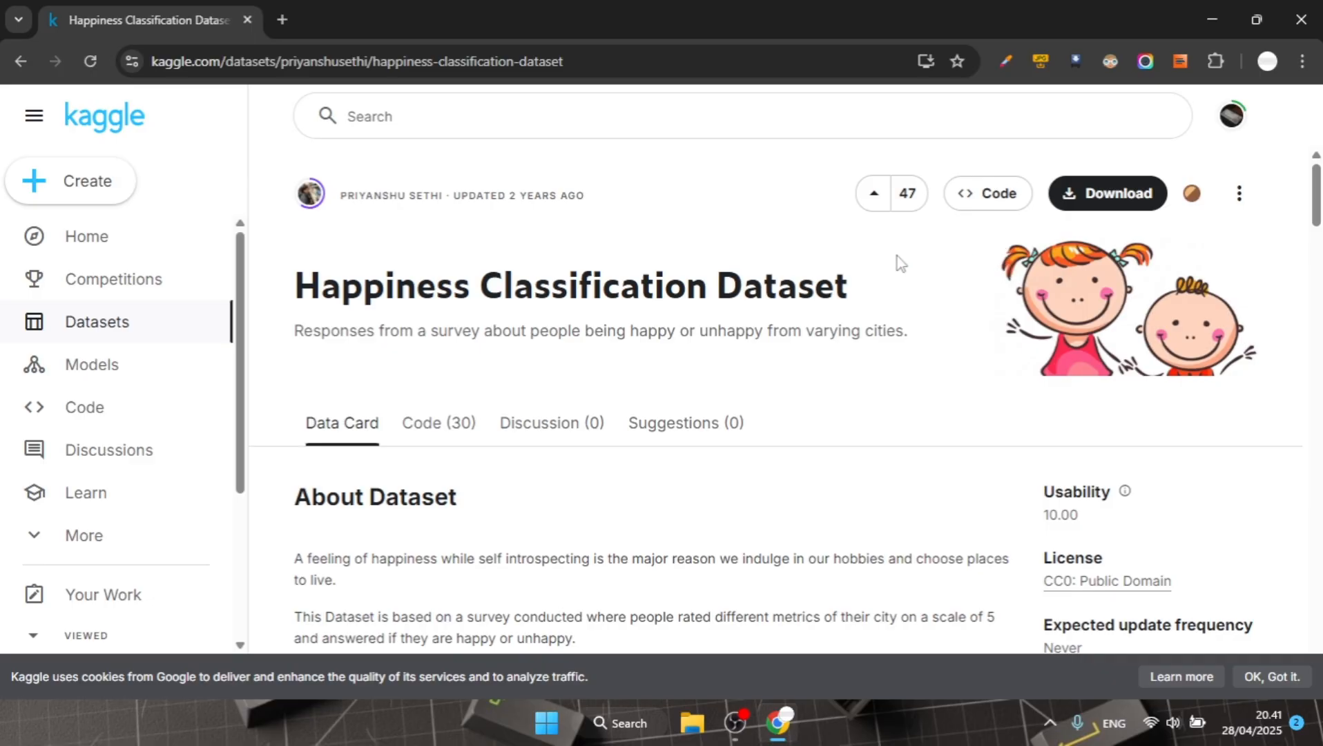
Review the Happiness Classification Dataset page, including its data dictionary and the happydata.csv column preview.
scroll(778, 369, "down", 2)
scroll(778, 373, "down", 4)
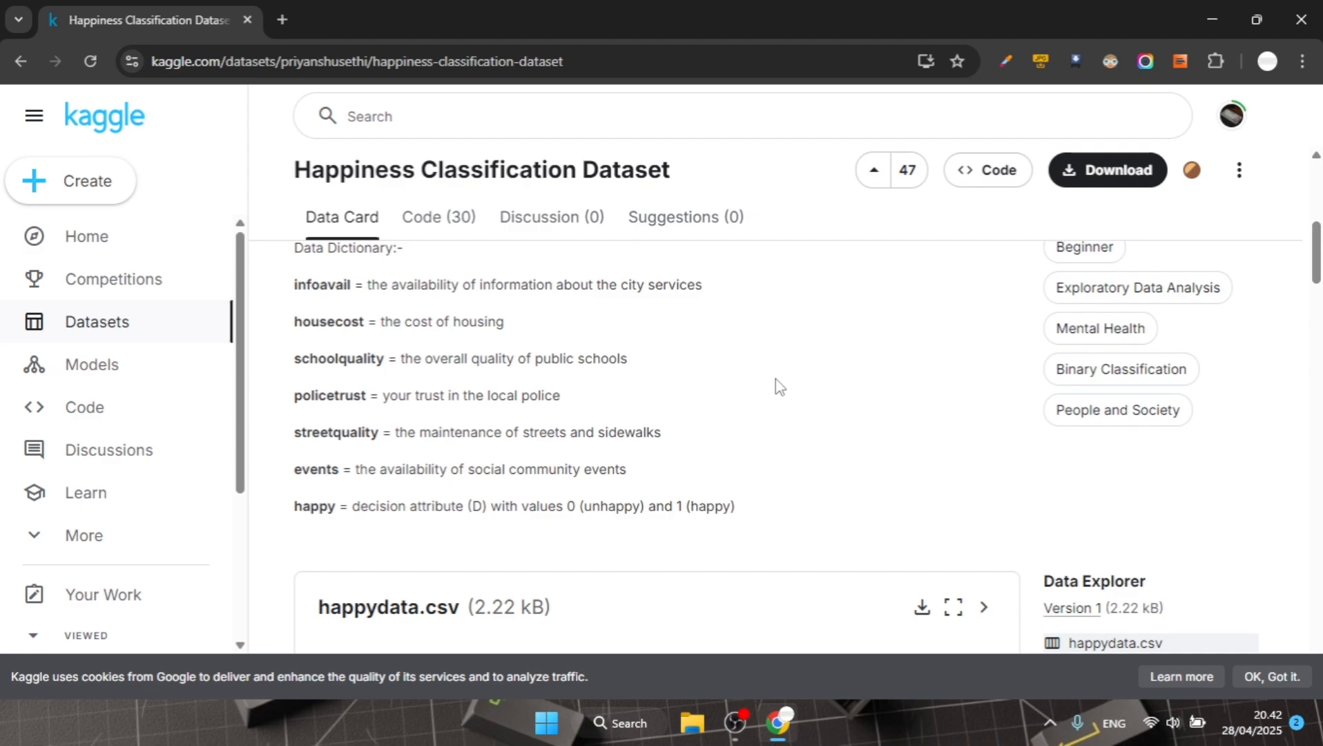
scroll(776, 378, "down", 4)
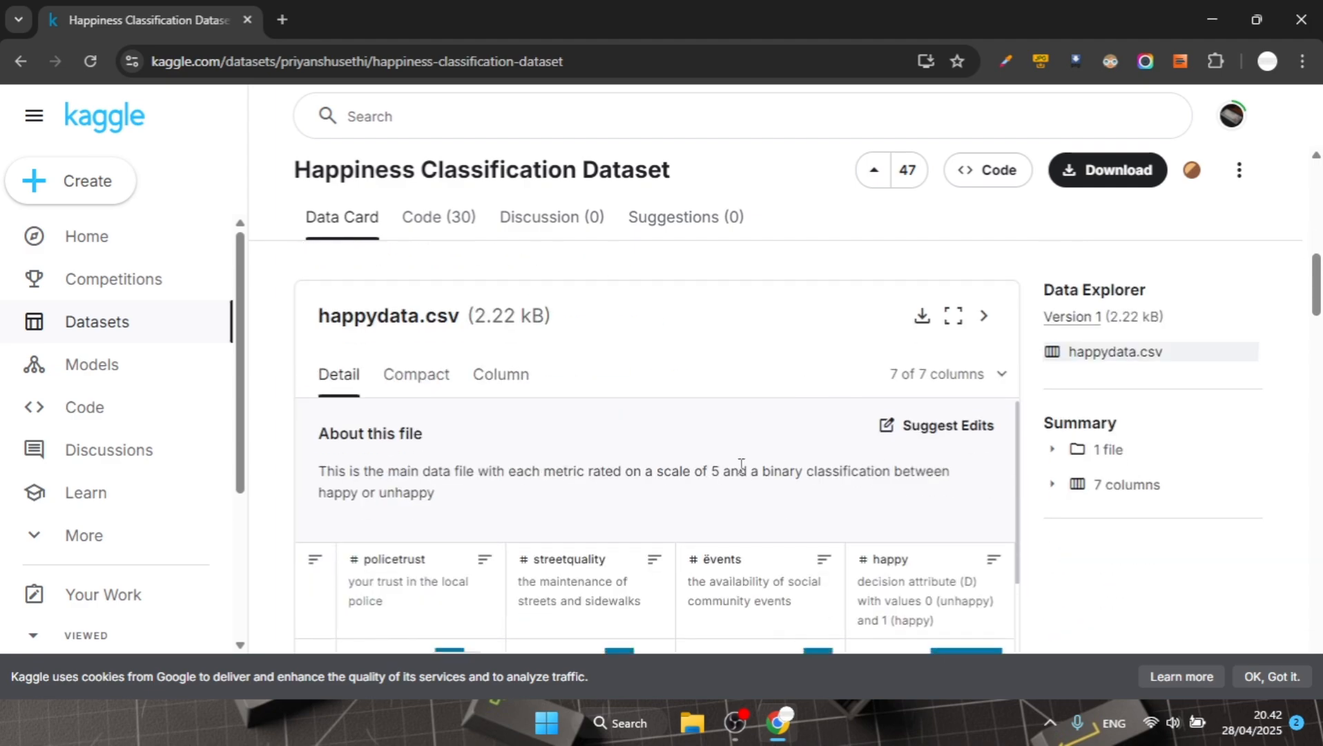
scroll(741, 465, "down", 1)
scroll(750, 332, "down", 1)
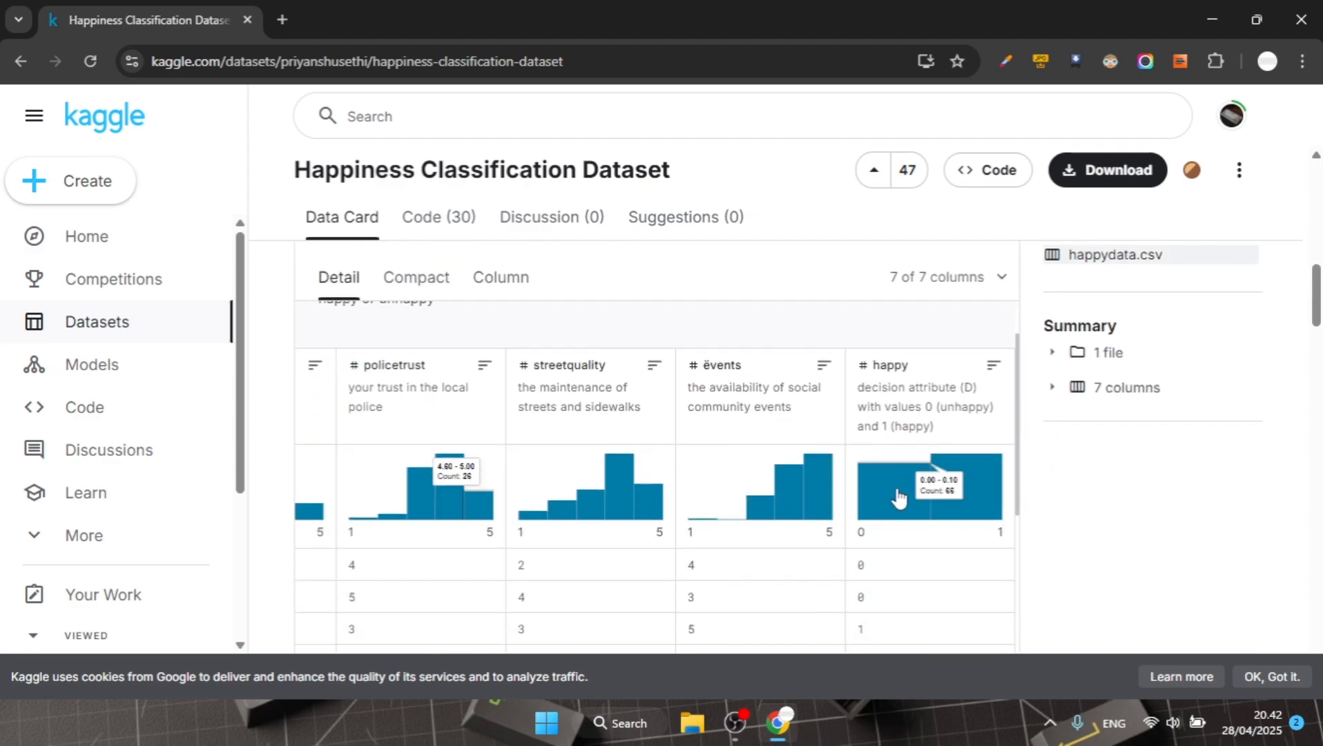
scroll(1093, 499, "down", 5)
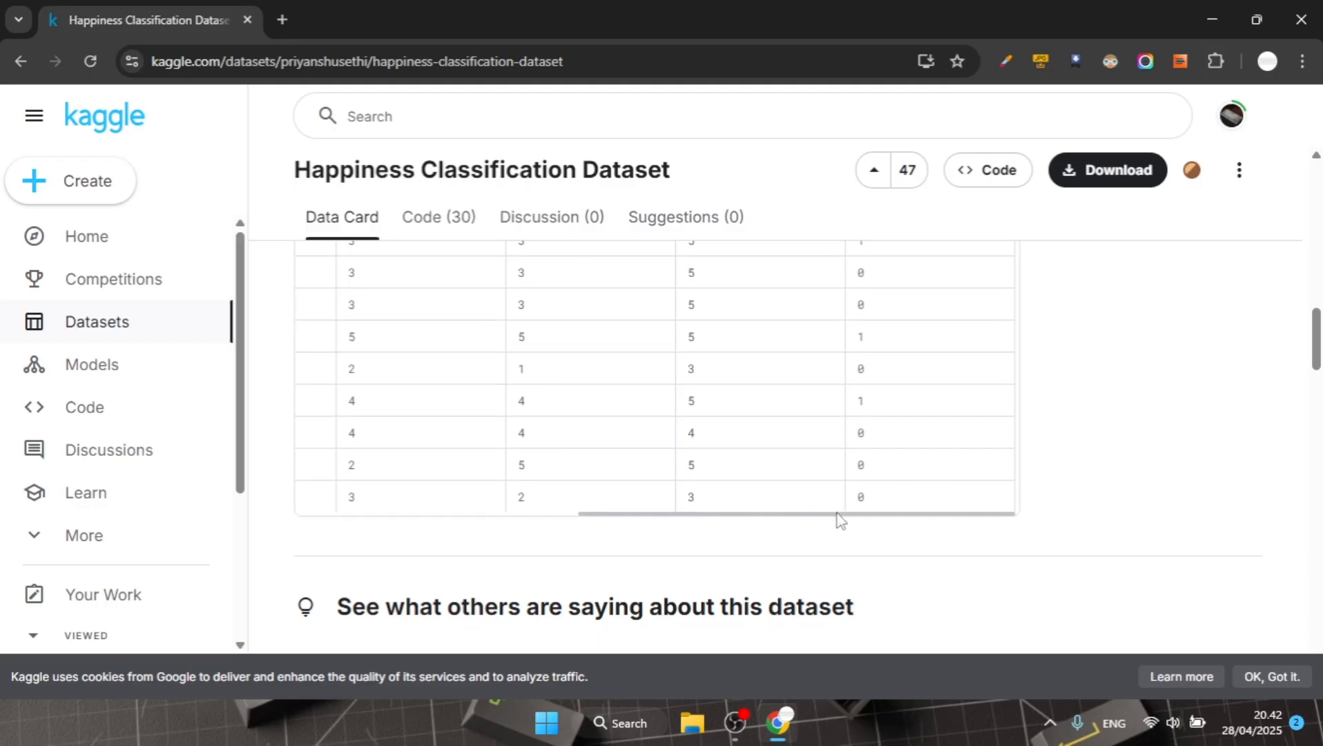
left_click_drag(839, 519, 541, 493)
scroll(608, 448, "down", 1)
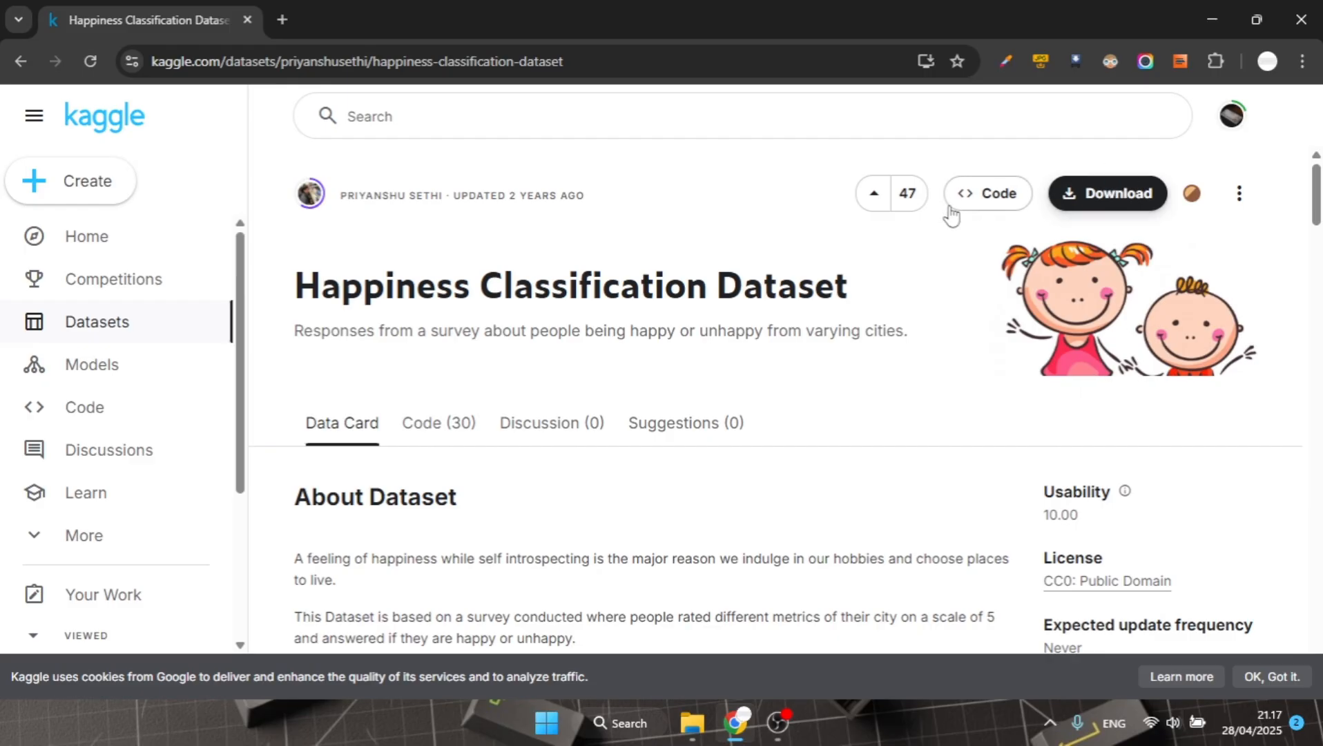
Download the Happiness Classification Dataset as a zip and save it to the Desktop as archive.zip.
left_click(1115, 191)
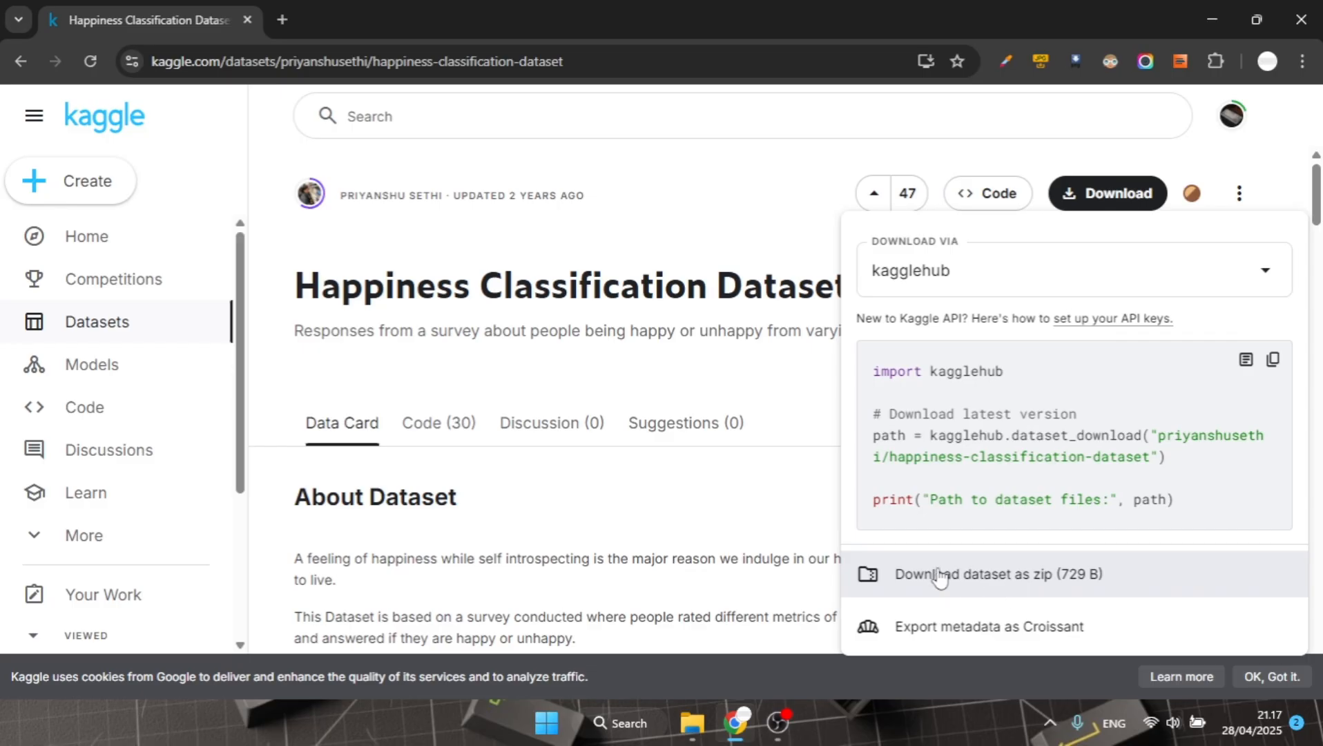
left_click(1044, 586)
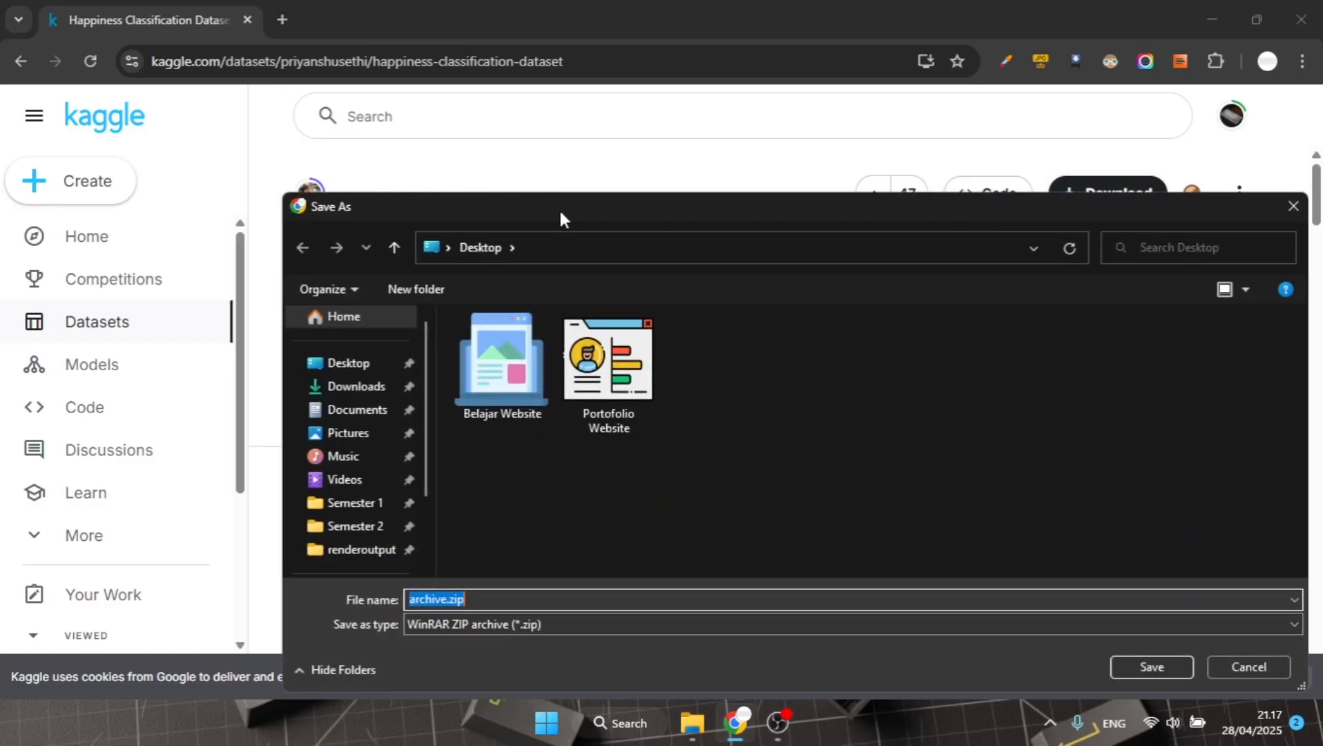
left_click_drag(561, 211, 408, 152)
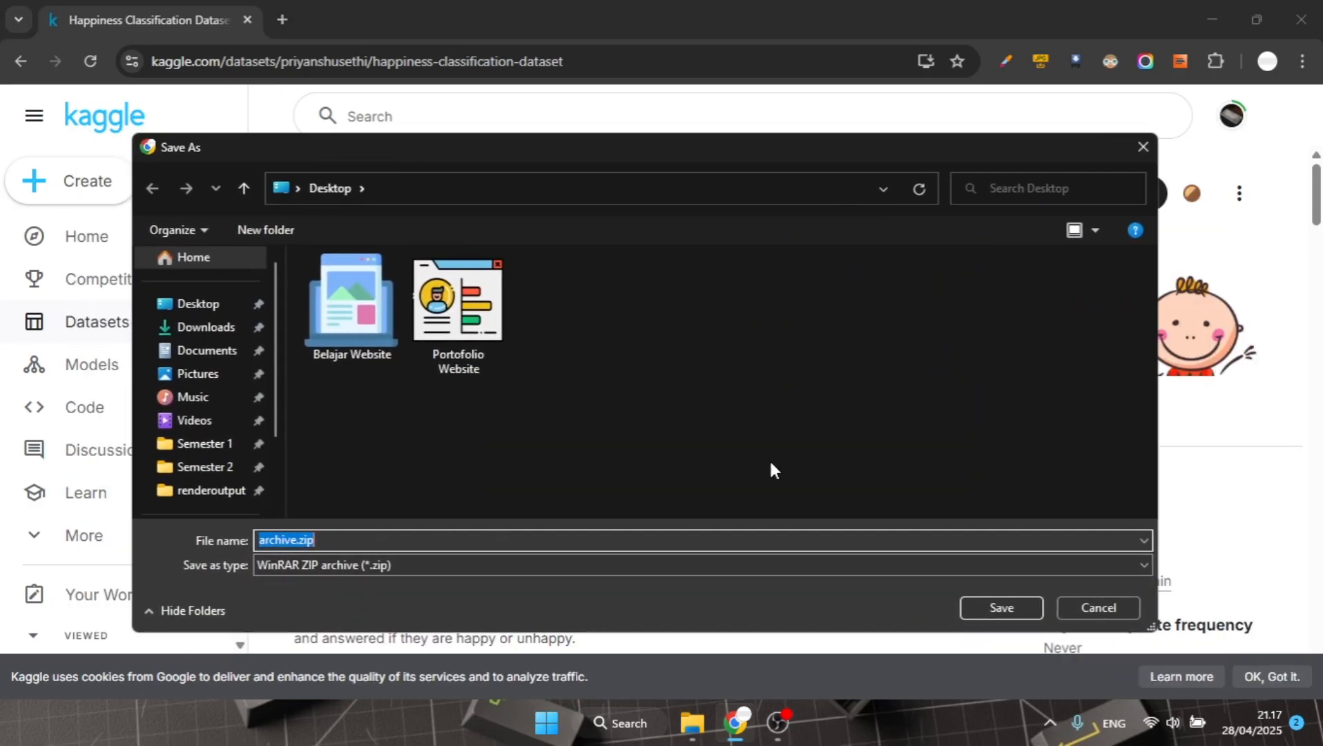
left_click(1002, 607)
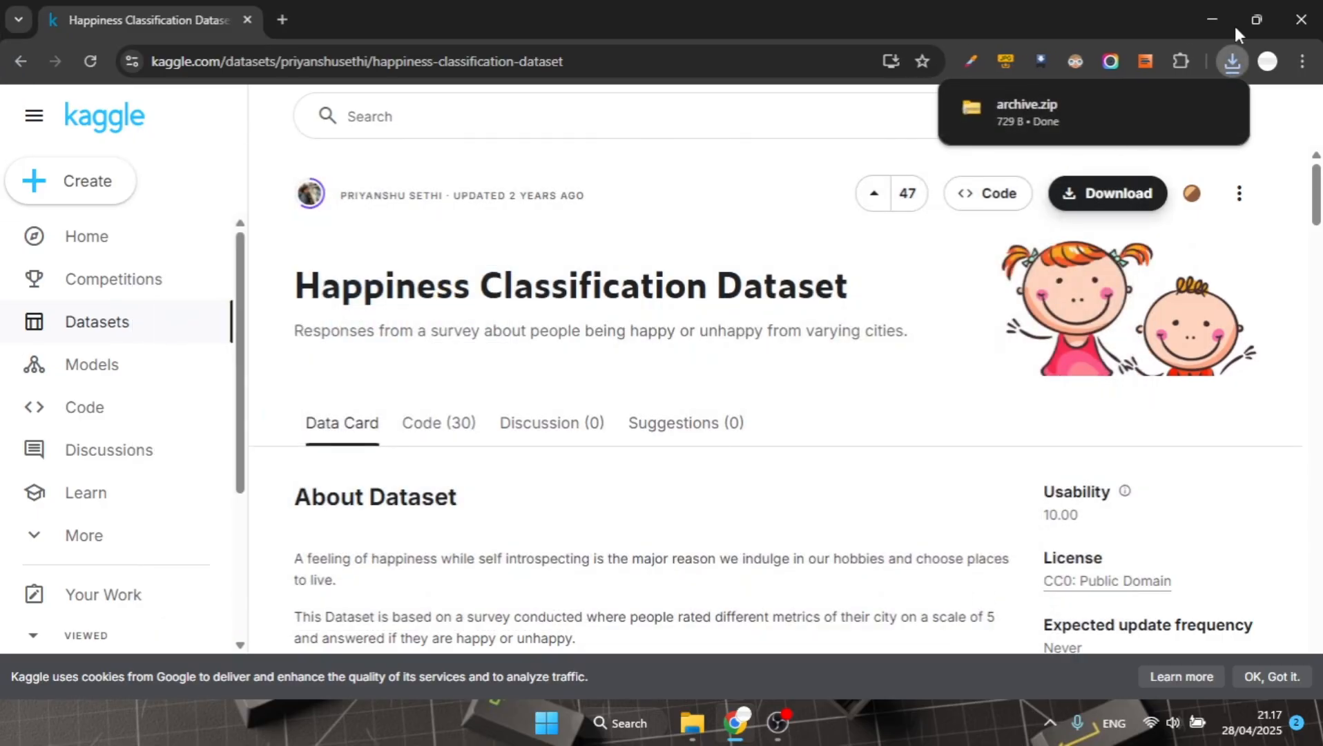
Minimize the browser, move archive.zip to the middle of the desktop and extract its contents there with WinRAR.
left_click(1213, 21)
left_click_drag(35, 613, 847, 396)
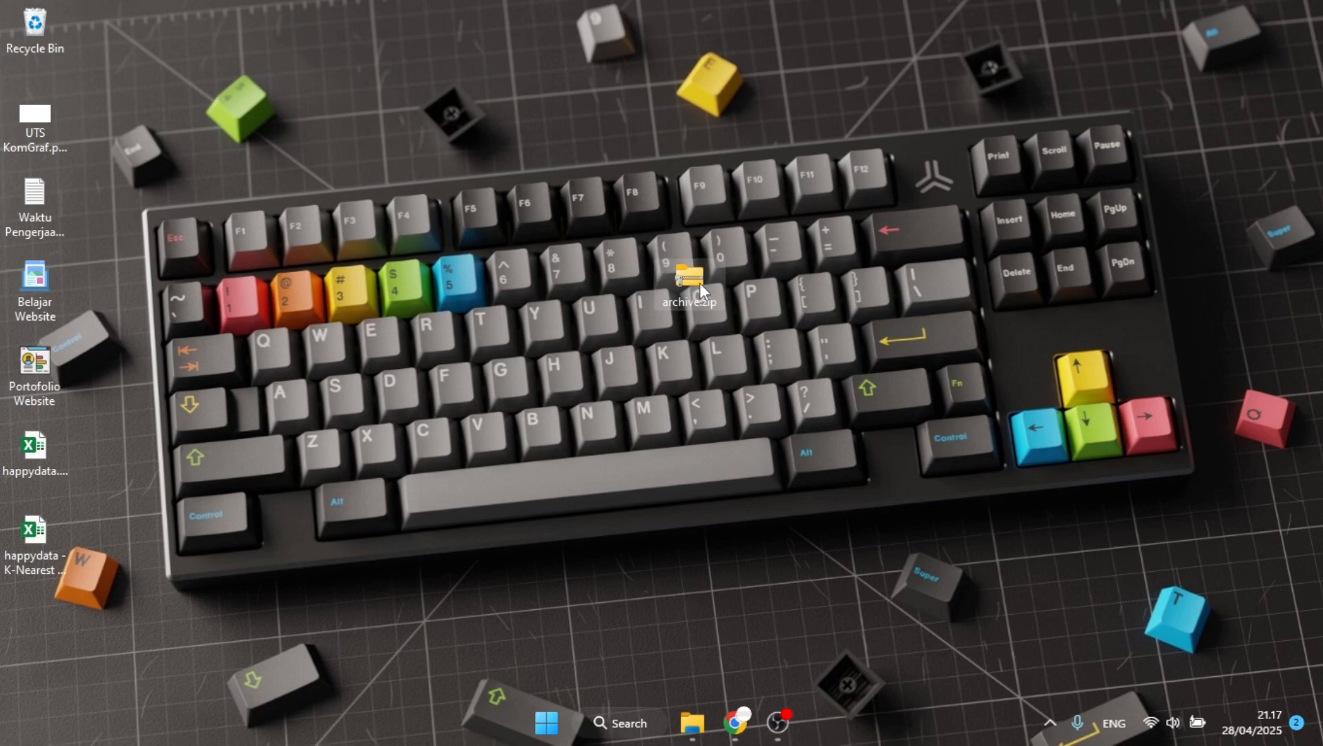
right_click(699, 282)
mouse_move(787, 215)
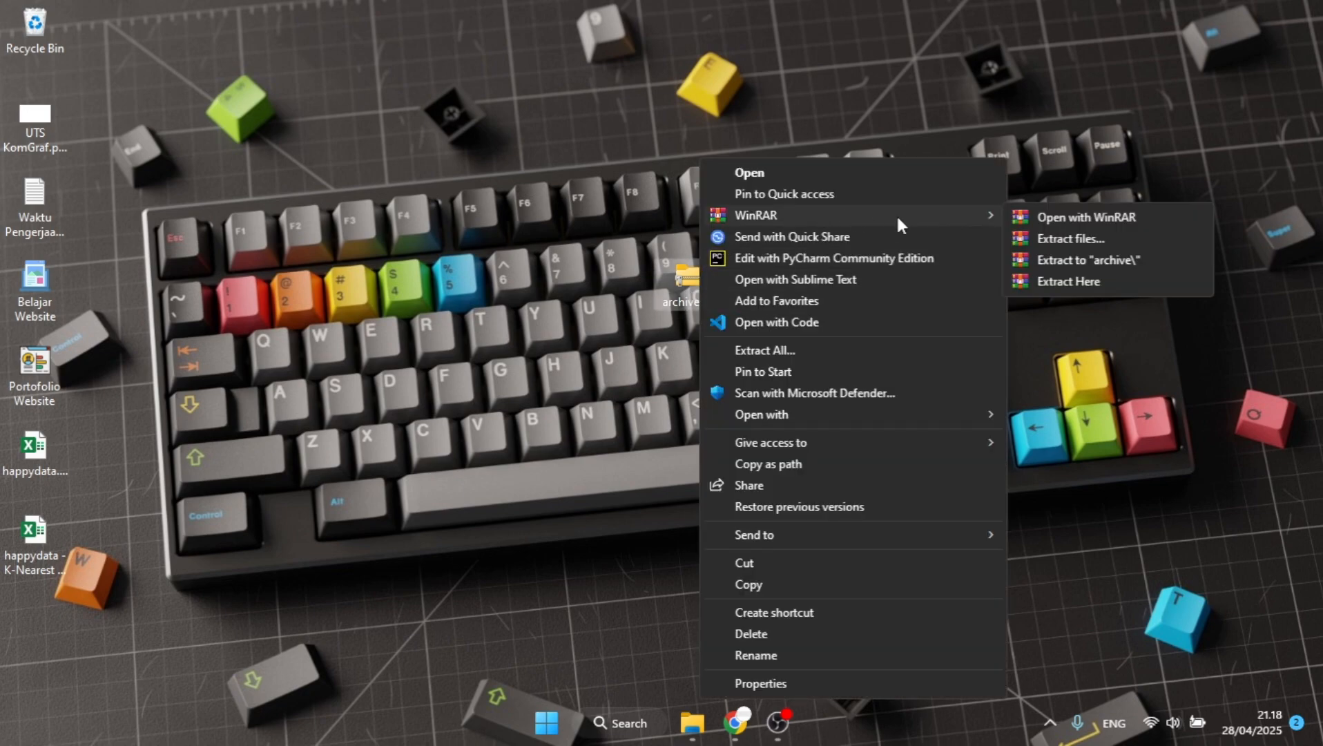
left_click(1059, 278)
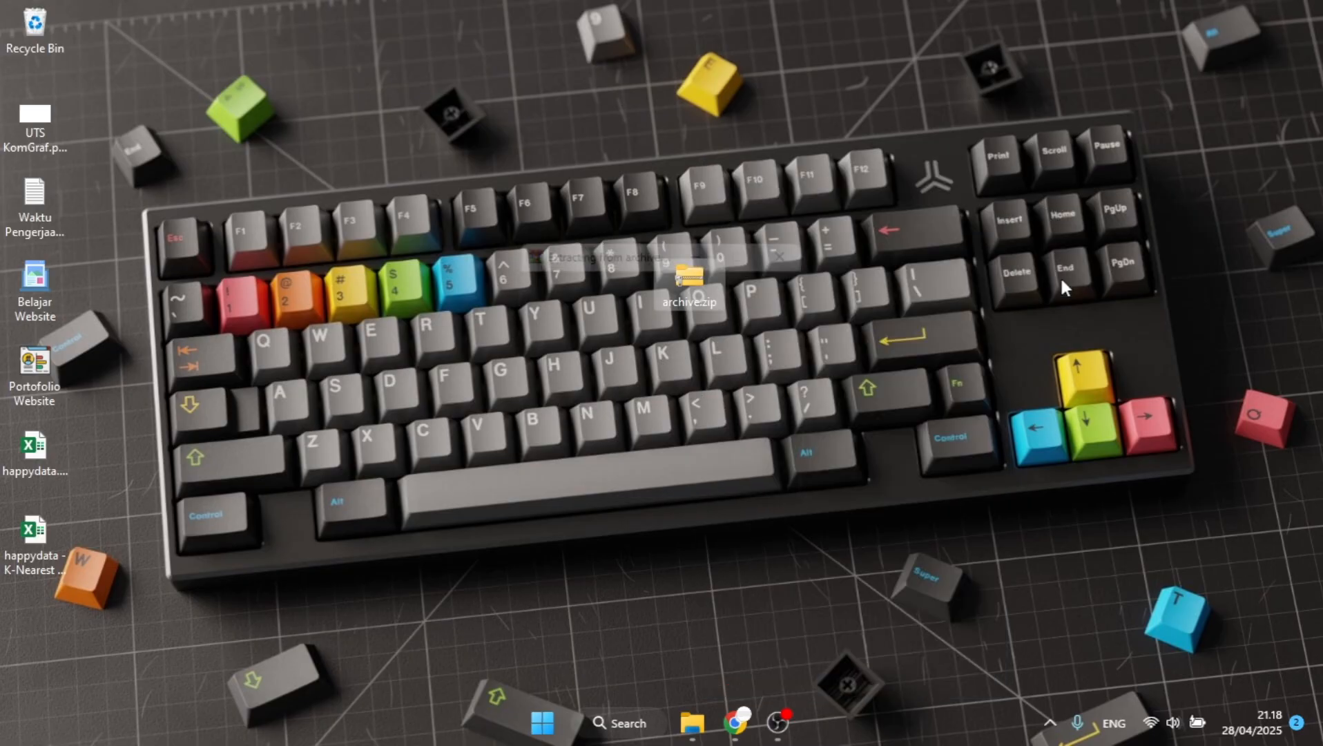
Move the extracted happydata.csv below archive.zip on the desktop and open it in a maximized Excel window.
left_click_drag(34, 621, 804, 346)
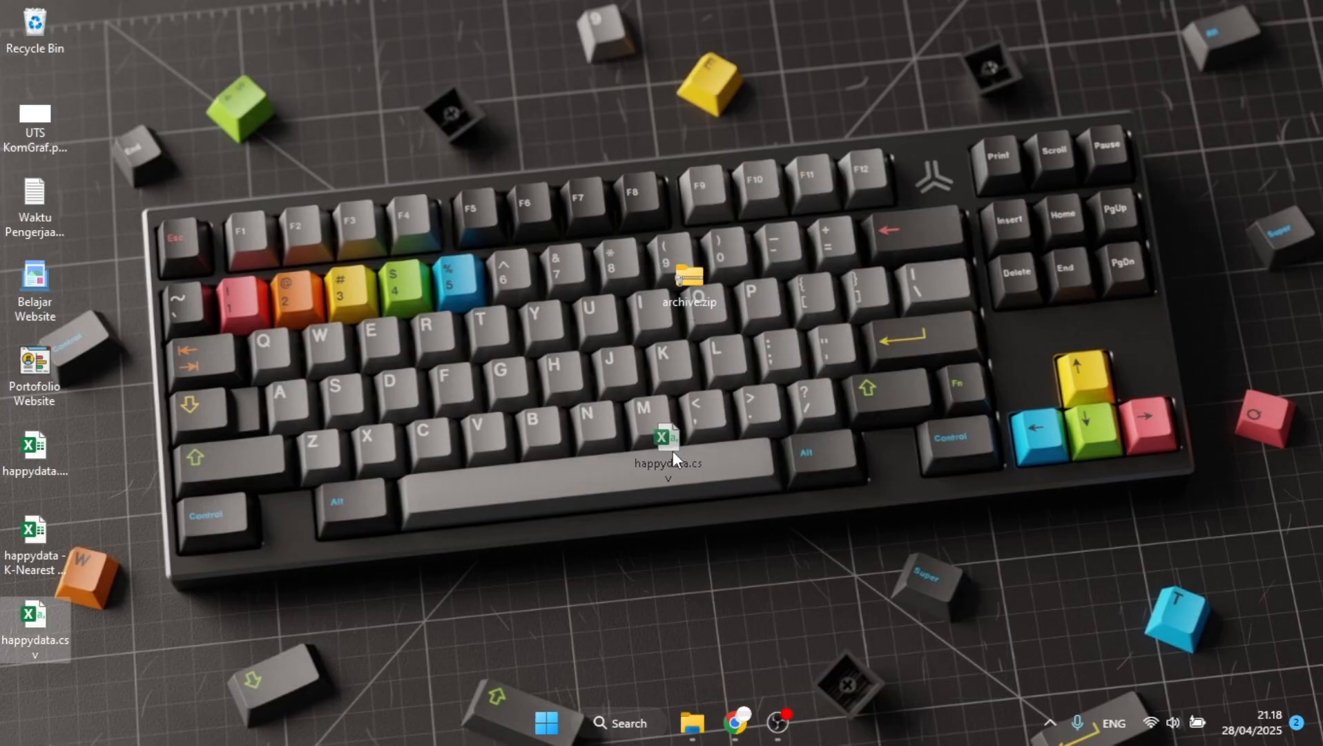
left_click_drag(672, 451, 674, 452)
left_click_drag(620, 414, 701, 486)
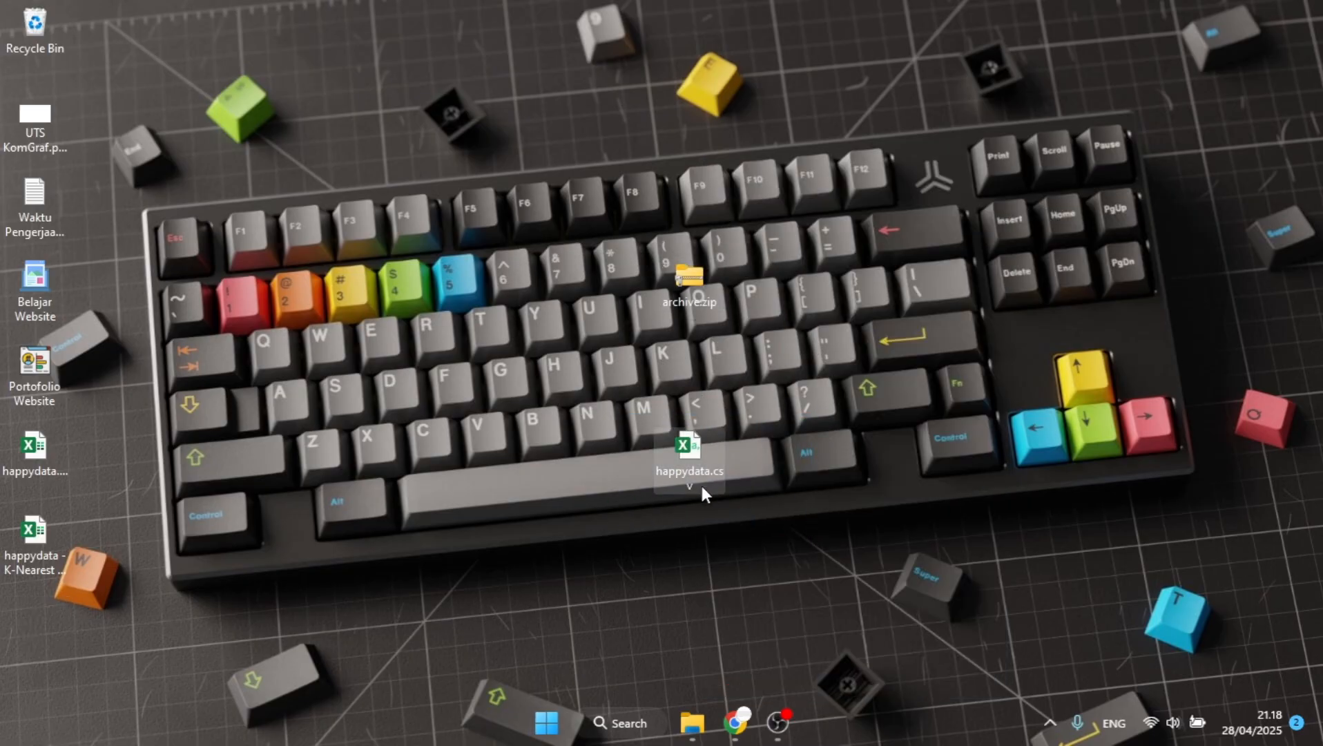
double_click(703, 479)
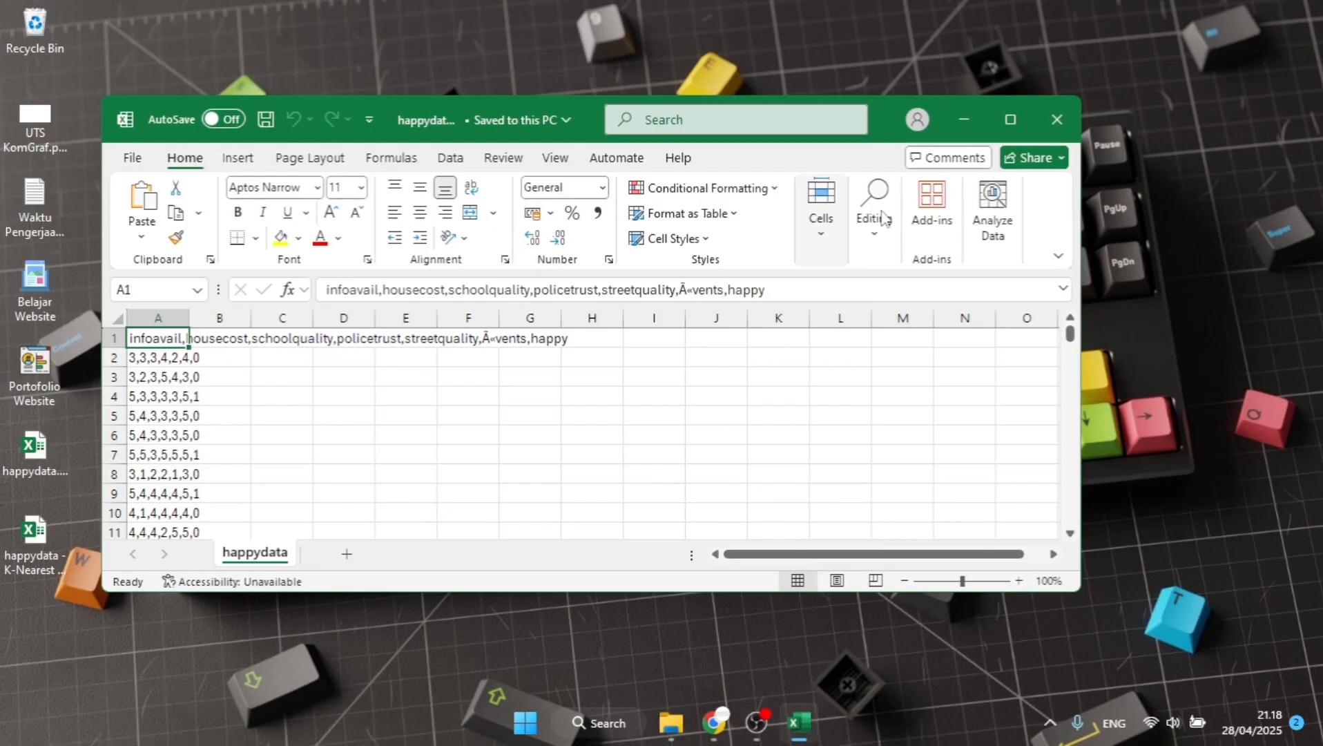
left_click(1002, 120)
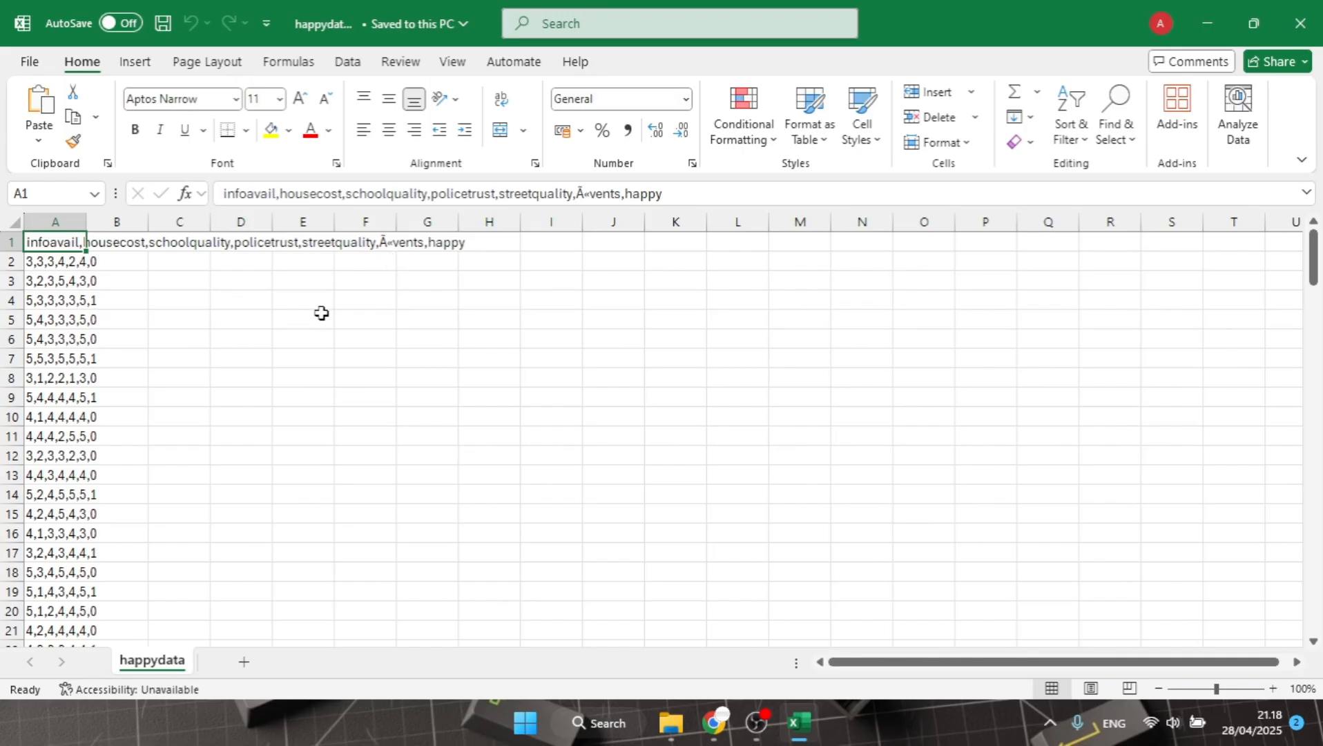
Split all the data in column A into separate columns with Text to Columns, using only the comma as delimiter and General format.
key("ctrl+shift+Down")
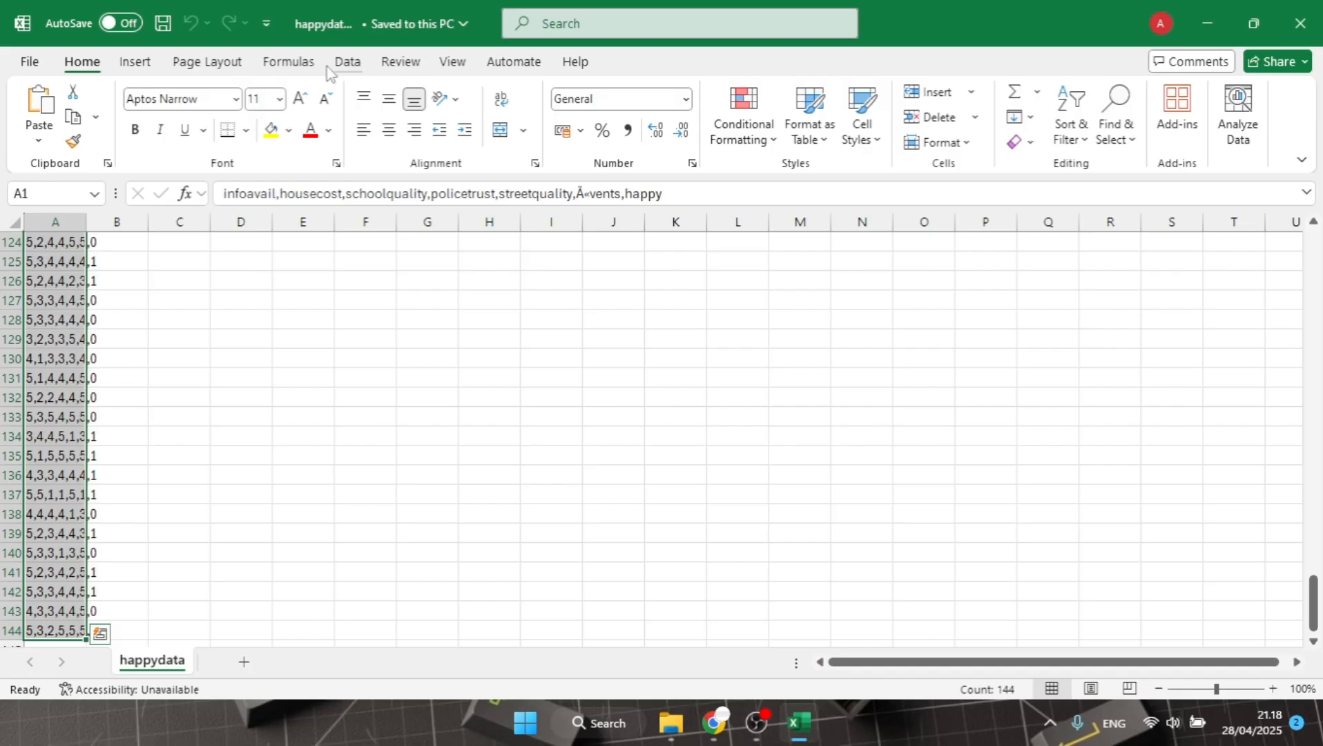
left_click(349, 64)
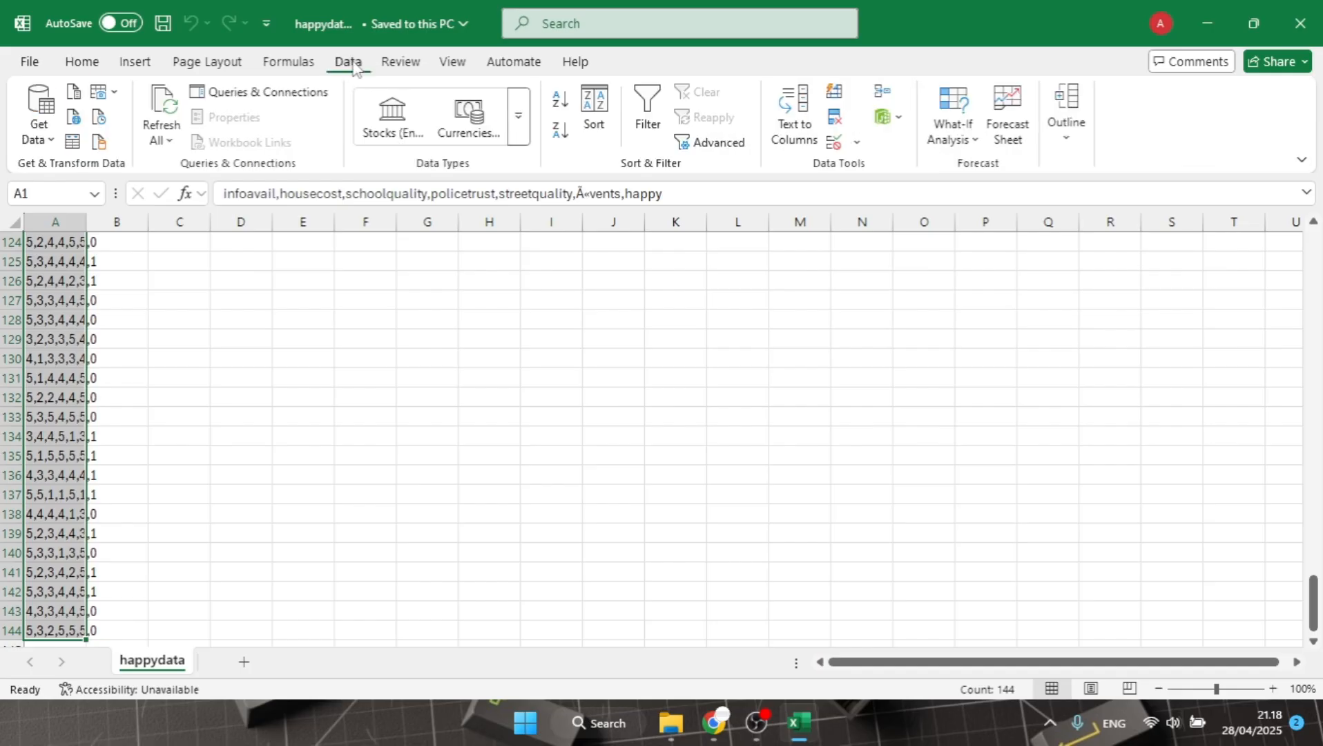
left_click(790, 123)
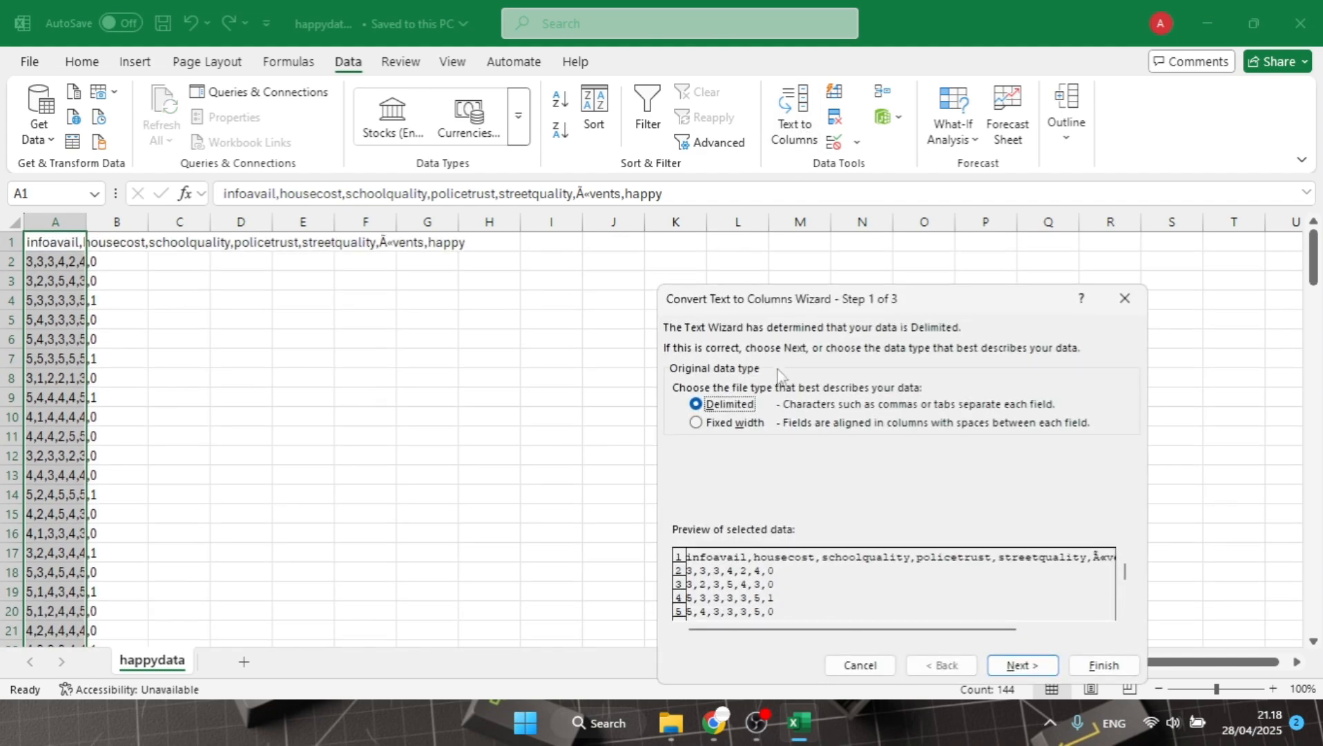
left_click(791, 494)
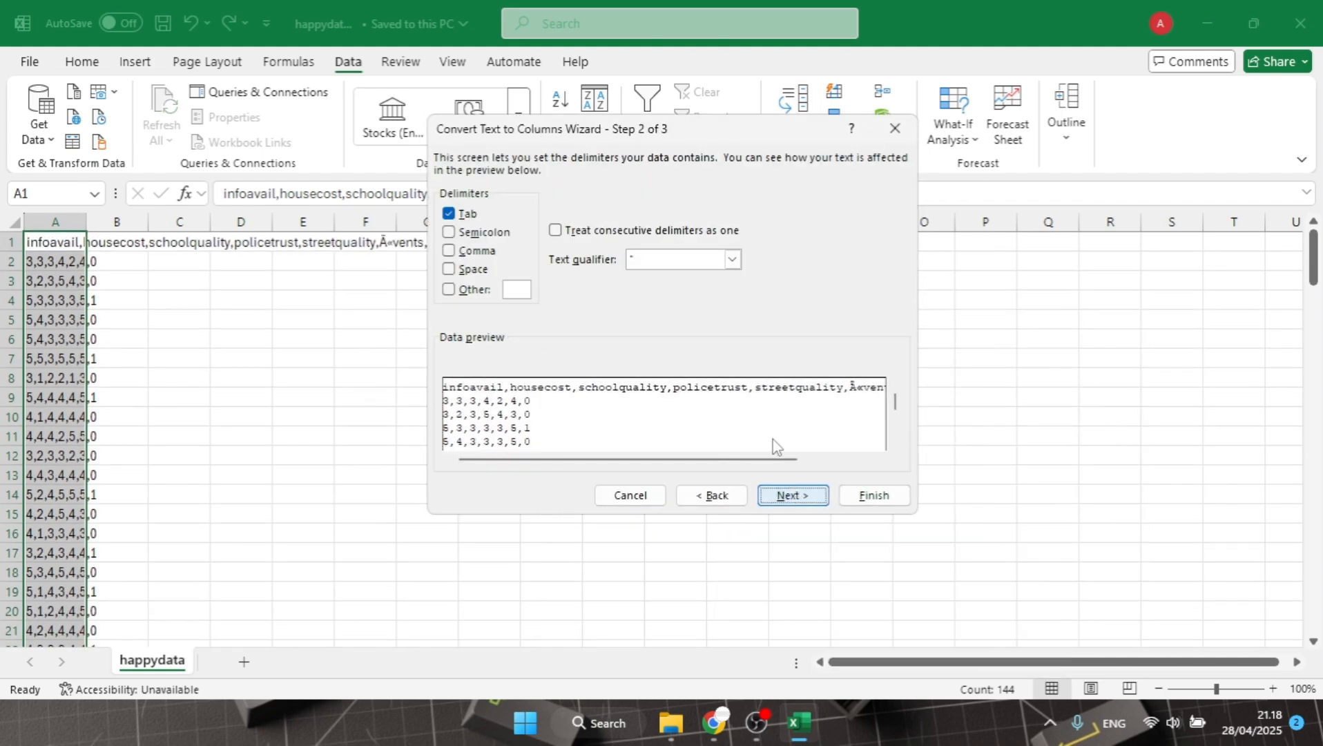
left_click(460, 215)
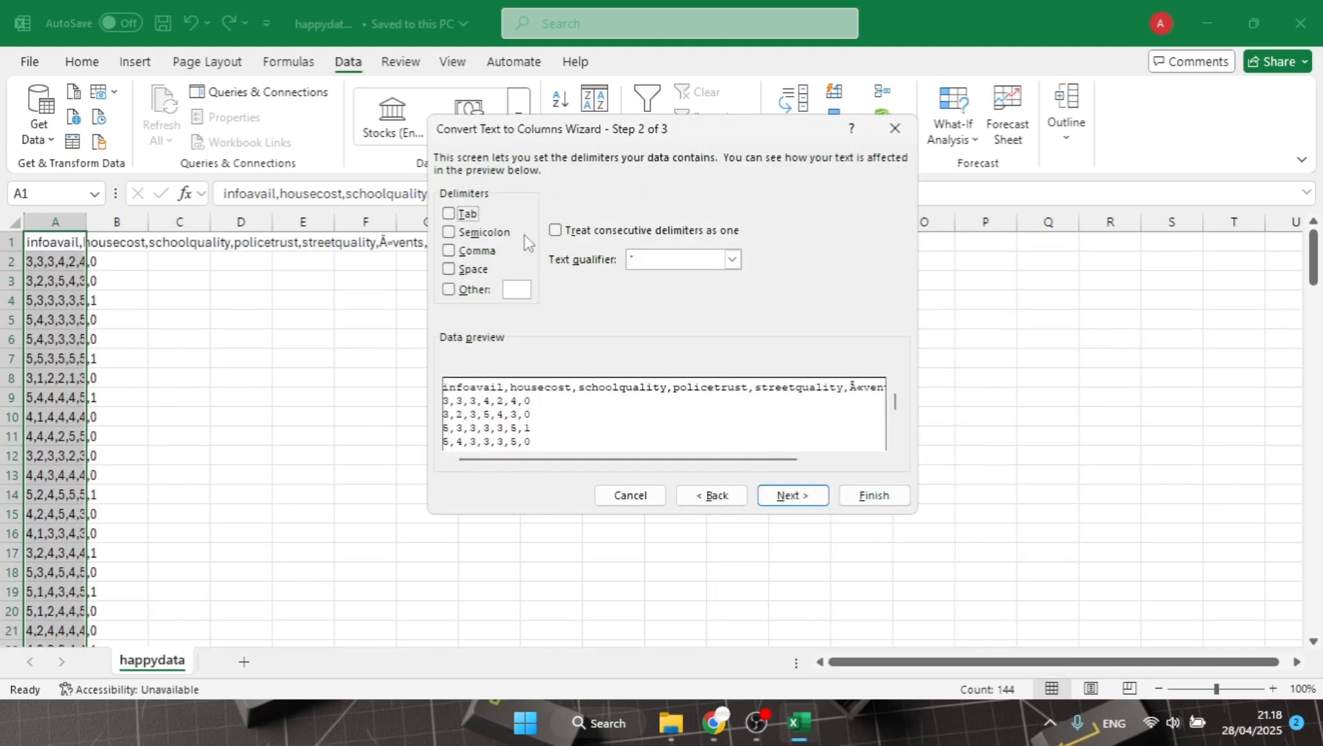
left_click(451, 250)
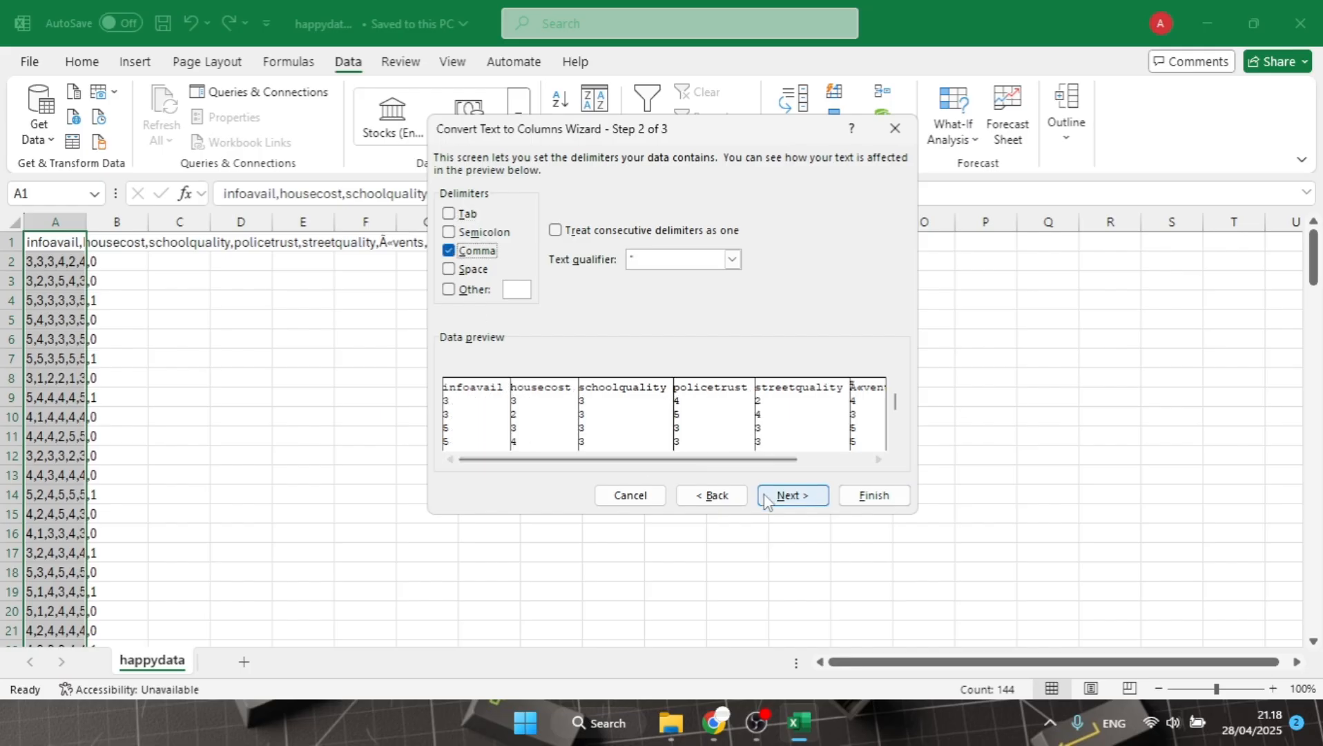
left_click(790, 496)
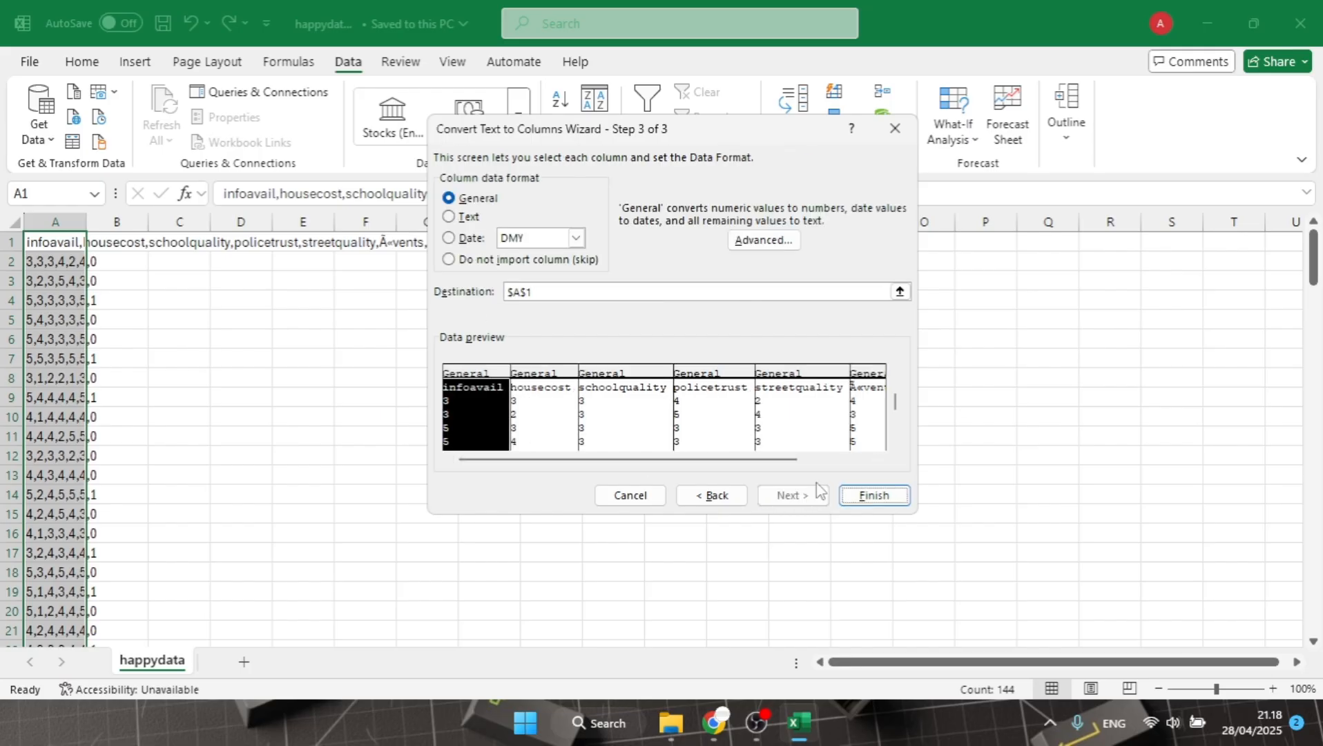
left_click(893, 500)
left_click(500, 421)
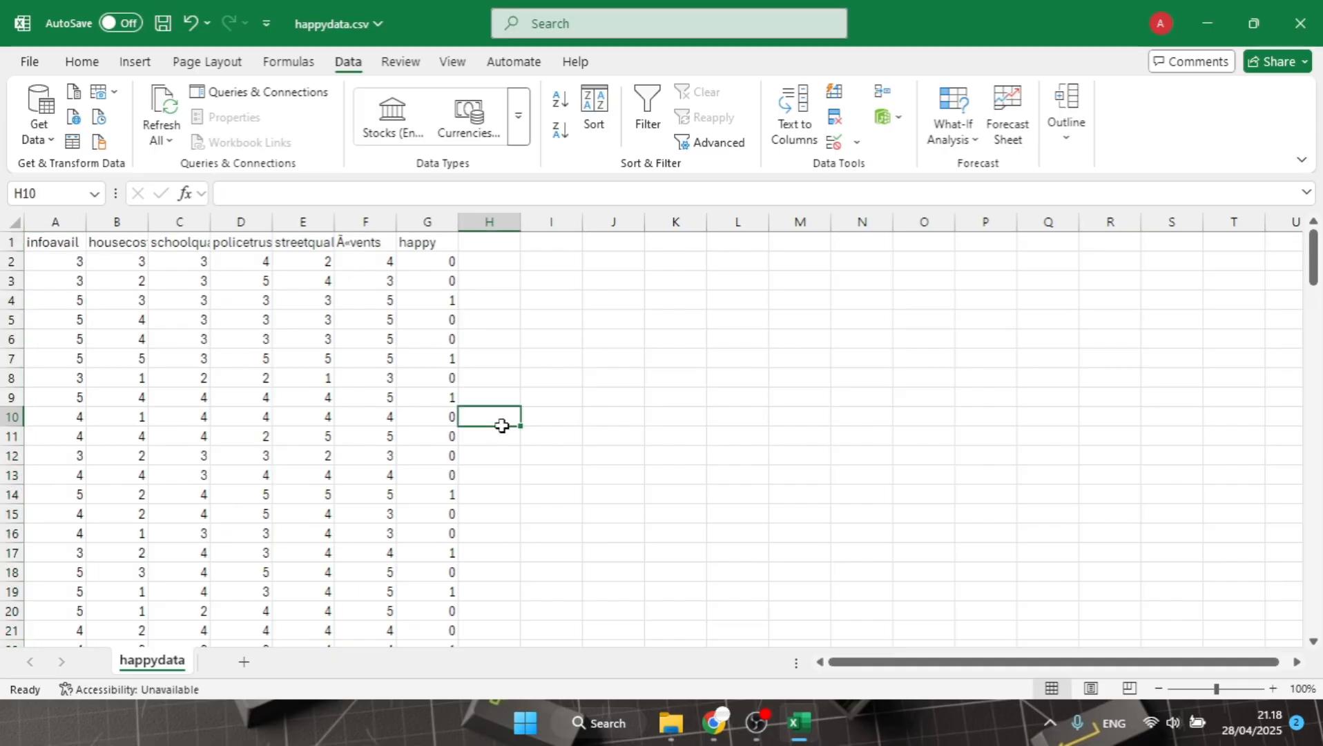
scroll(428, 350, "down", 5)
scroll(428, 350, "up", 5)
Set up a copy on the Desktop in Excel Workbook (*.xlsx) format, declining to replace the existing happydata.xlsx.
left_click(37, 67)
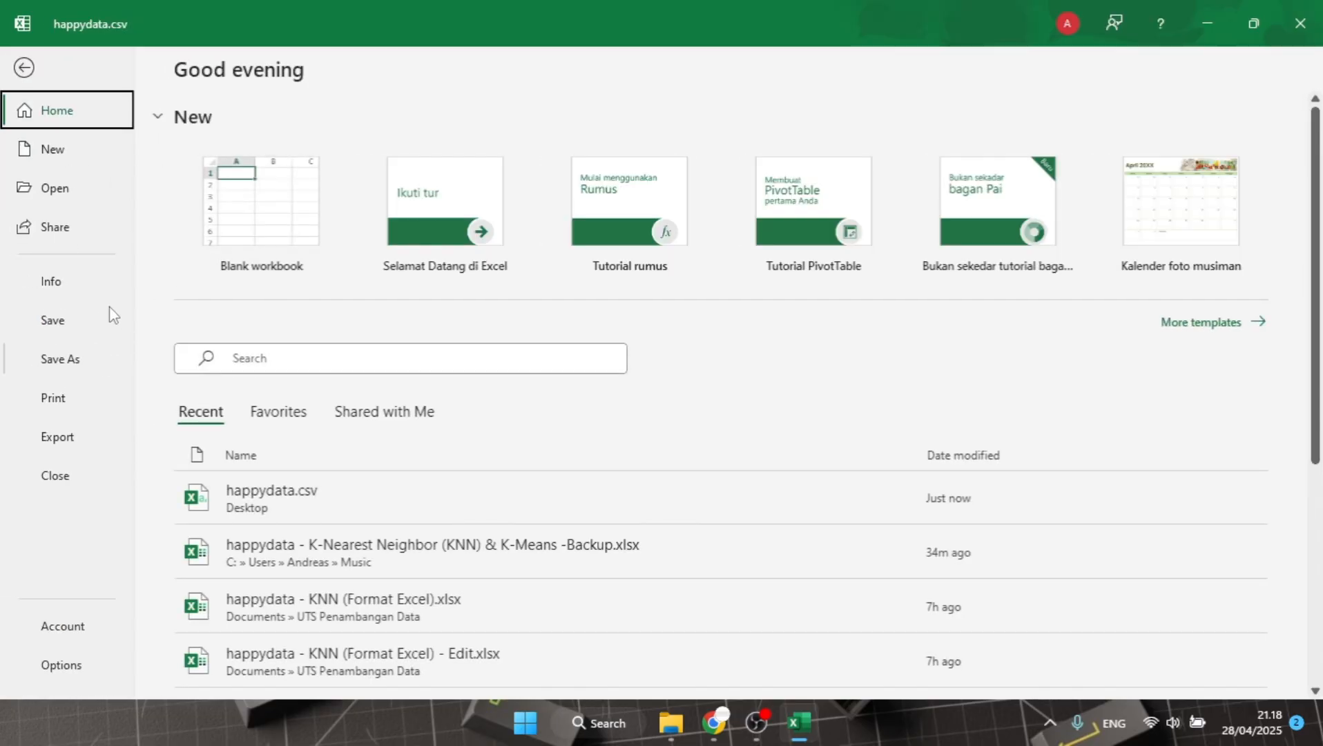
left_click(69, 362)
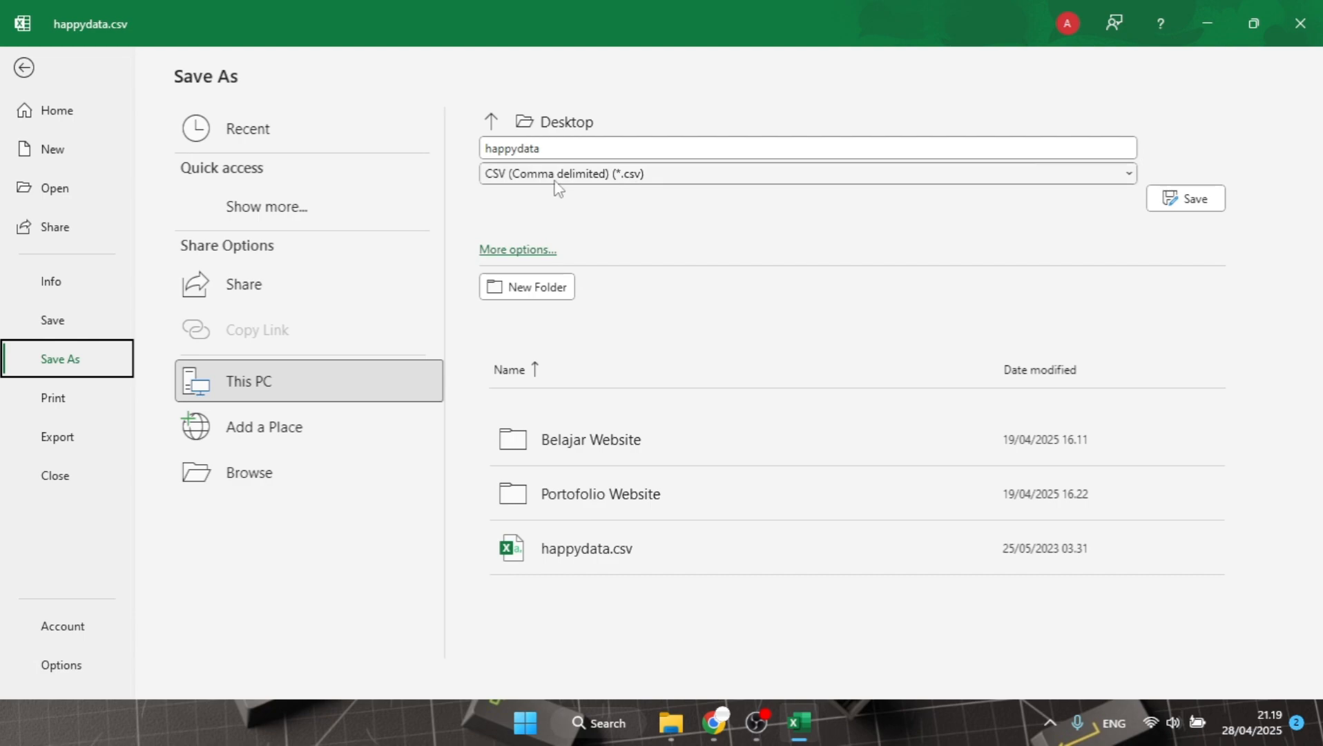
left_click(598, 178)
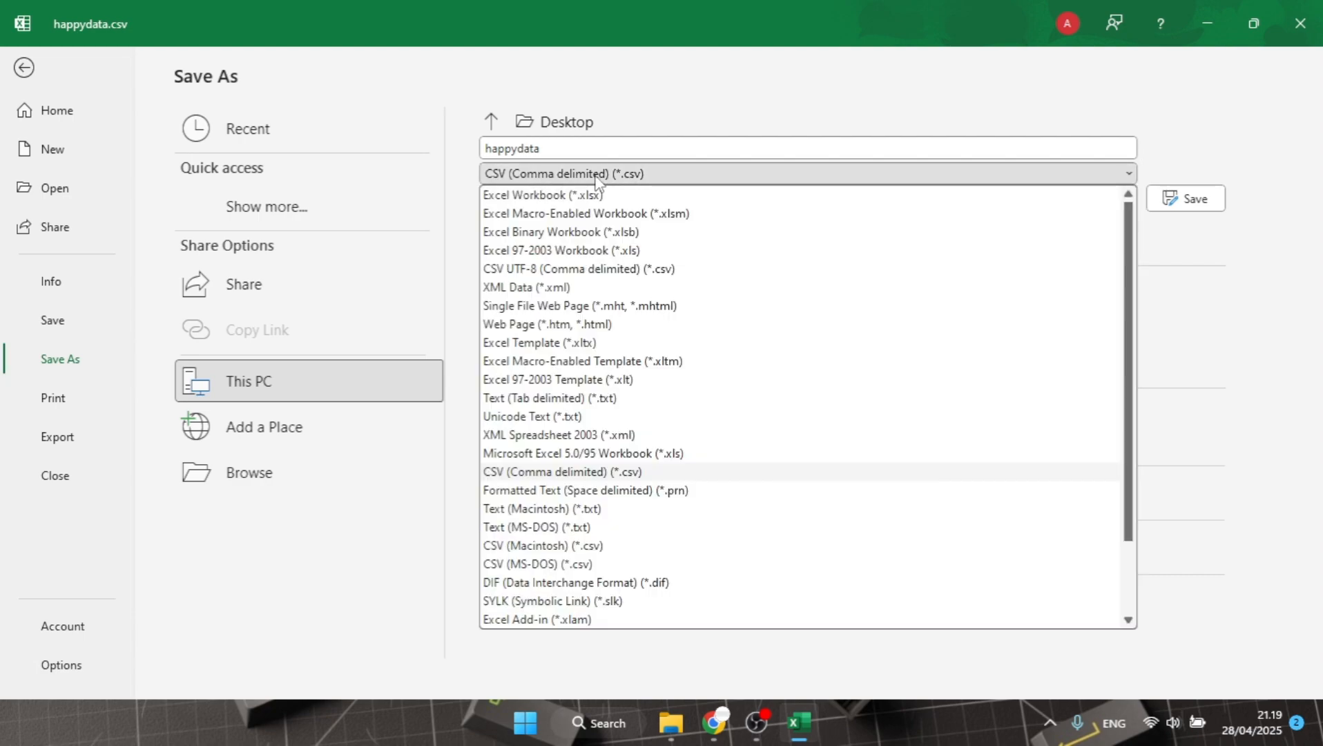
left_click(566, 196)
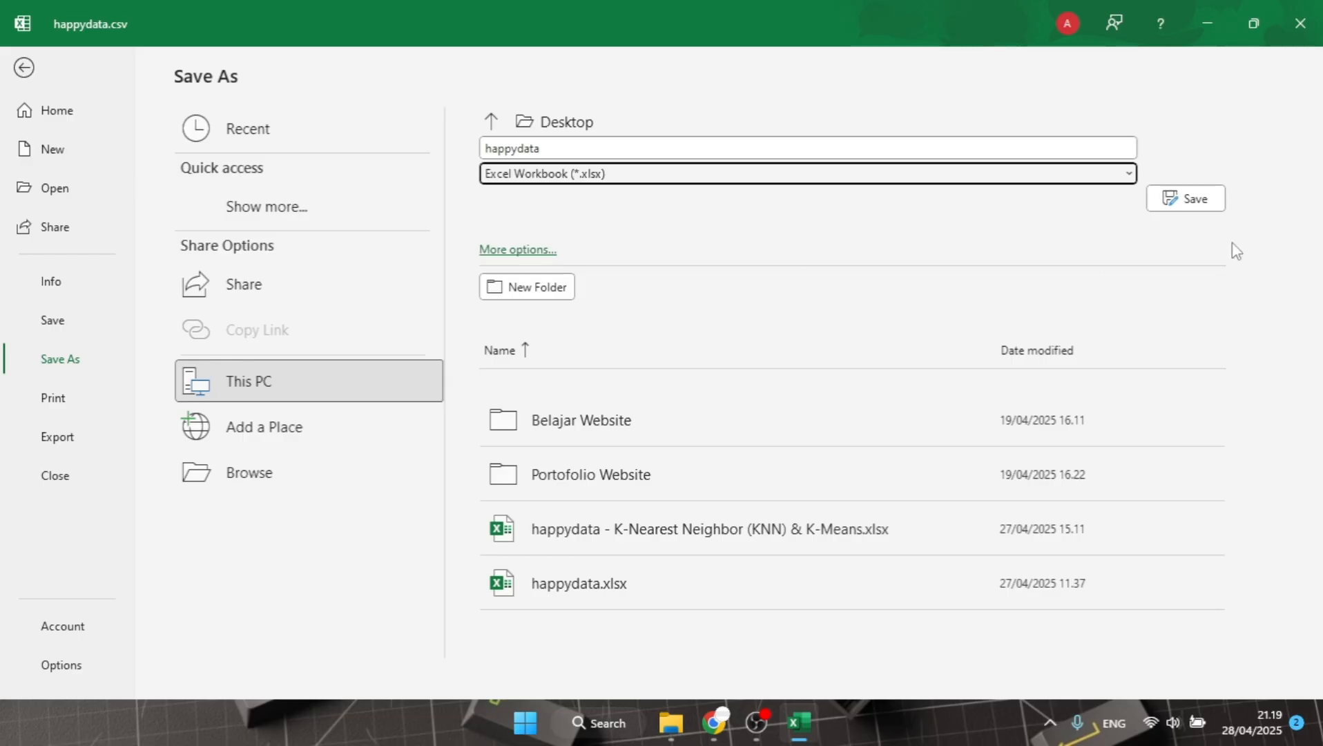
left_click(1178, 200)
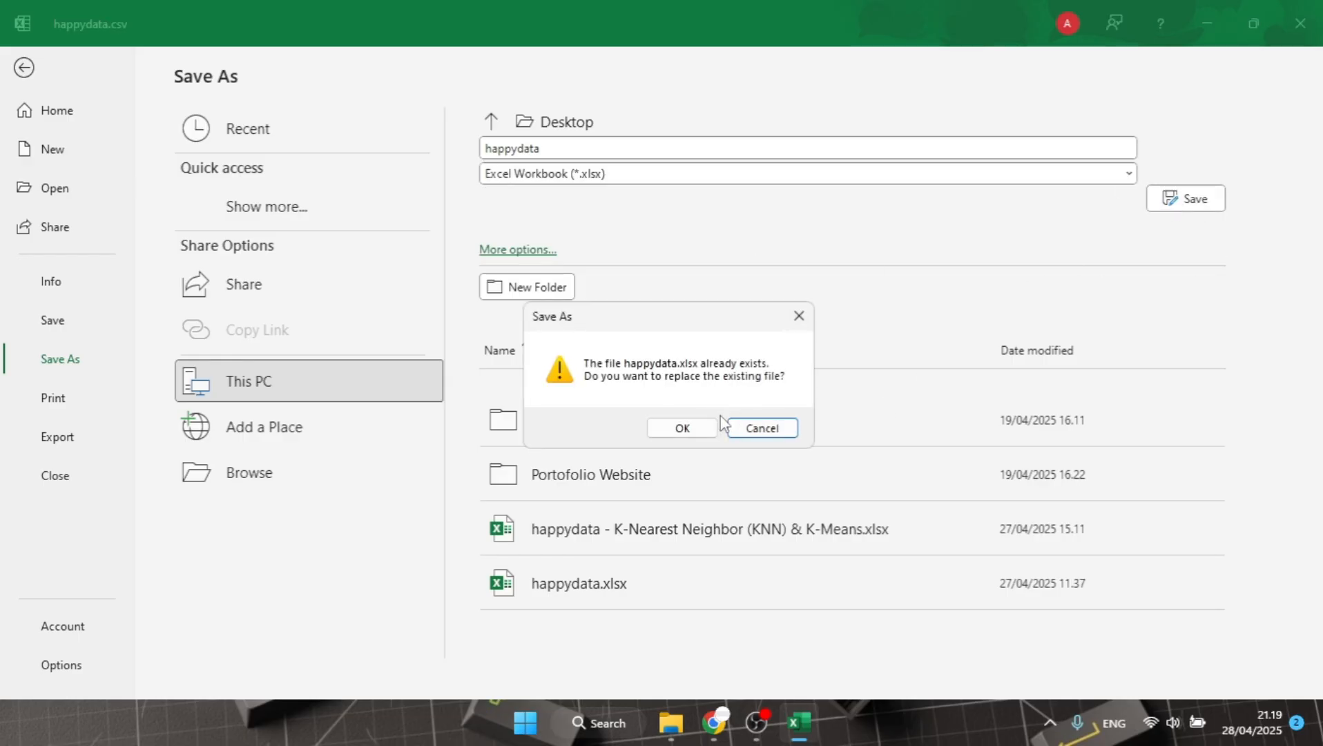
left_click(750, 427)
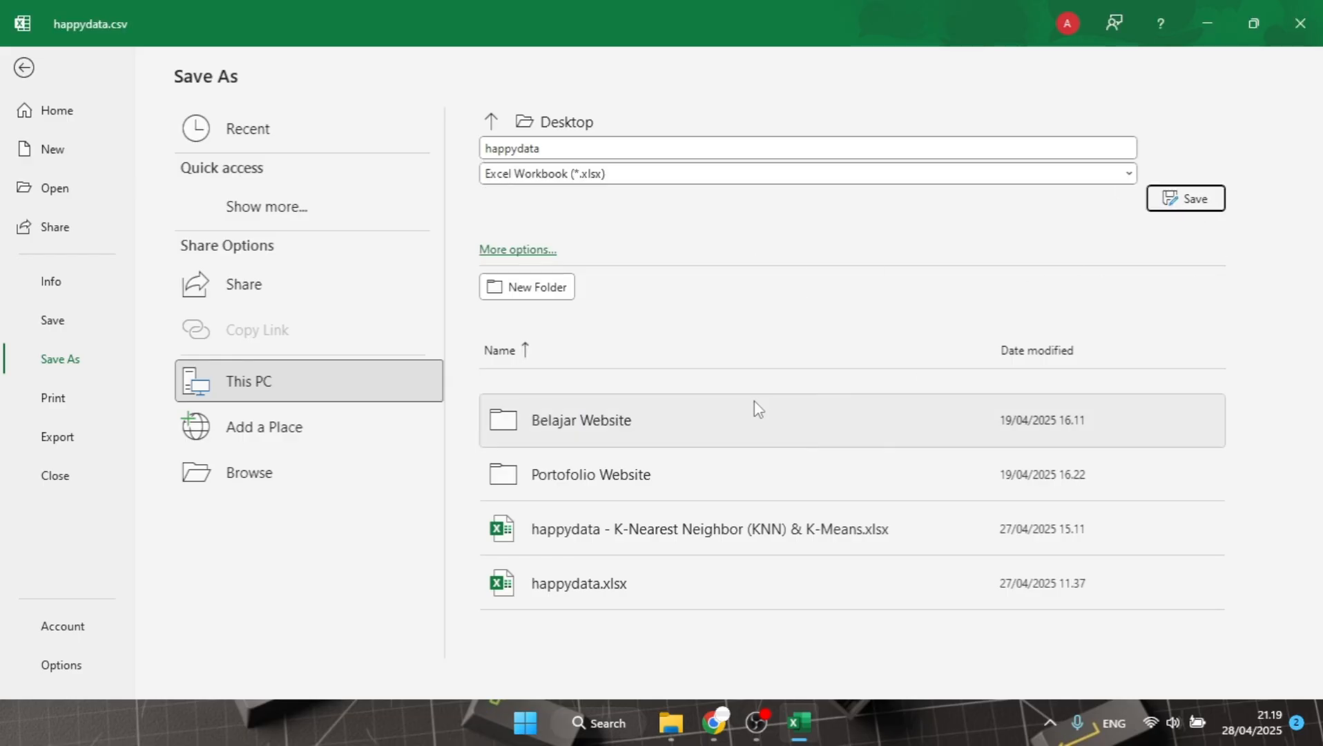
Change the file name to happydata123 and save the workbook.
left_click(587, 143)
left_click(591, 144)
type("12")
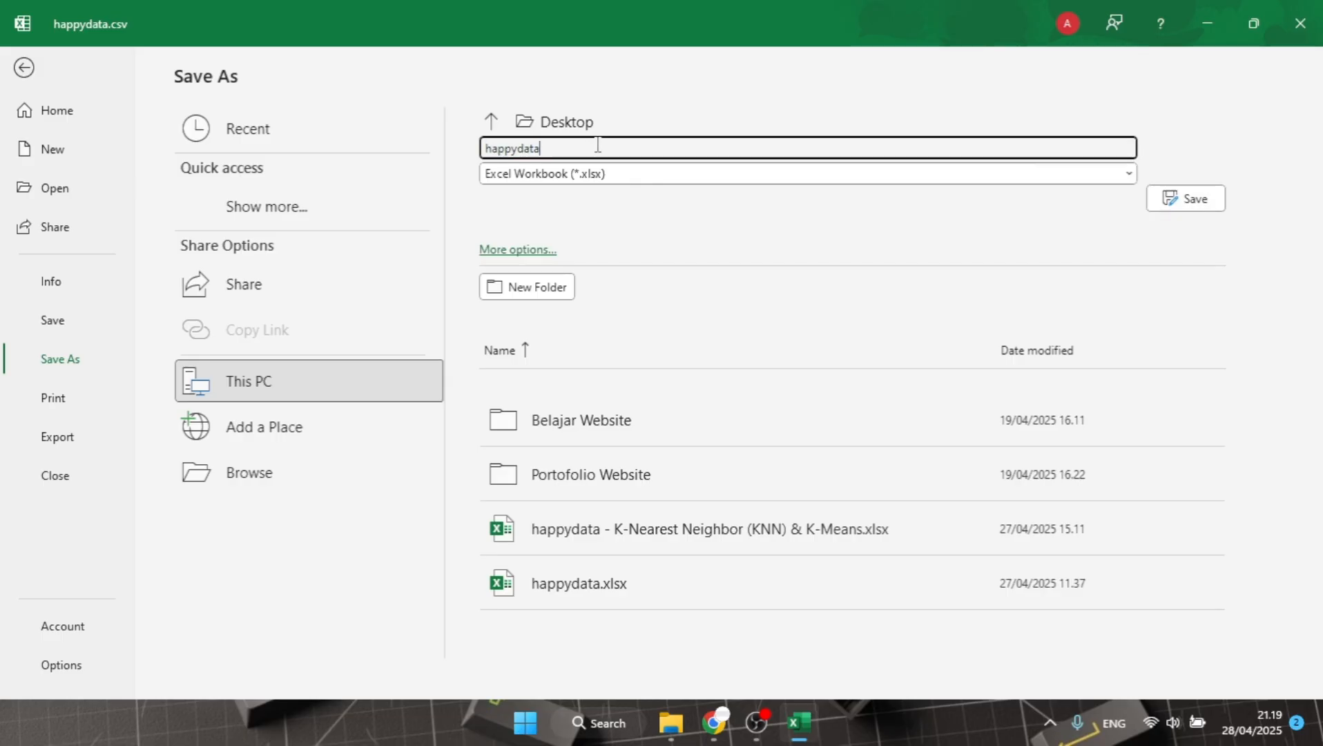
type("3")
left_click(1193, 201)
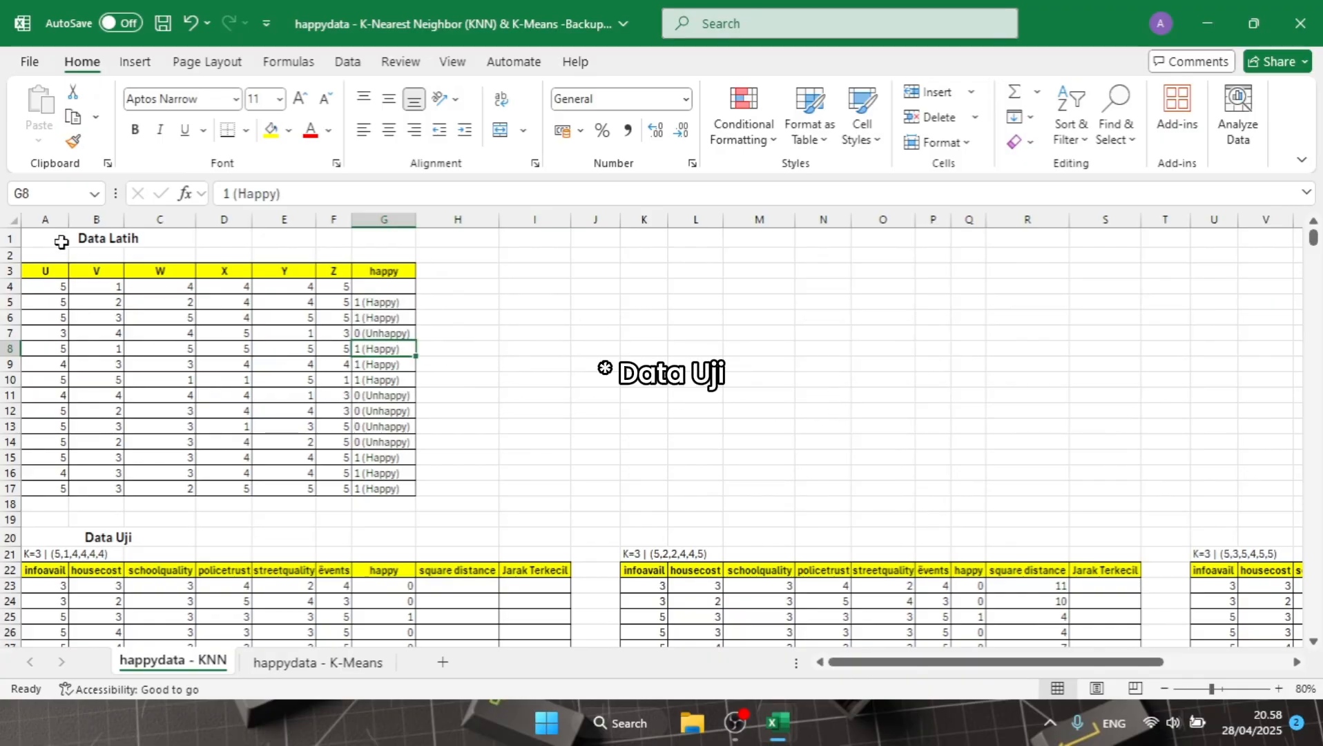
Examine the Data Latih table and the Data Uji table below it on the happydata - KNN sheet.
left_click_drag(34, 269, 397, 485)
scroll(276, 490, "down", 2)
scroll(248, 508, "down", 2)
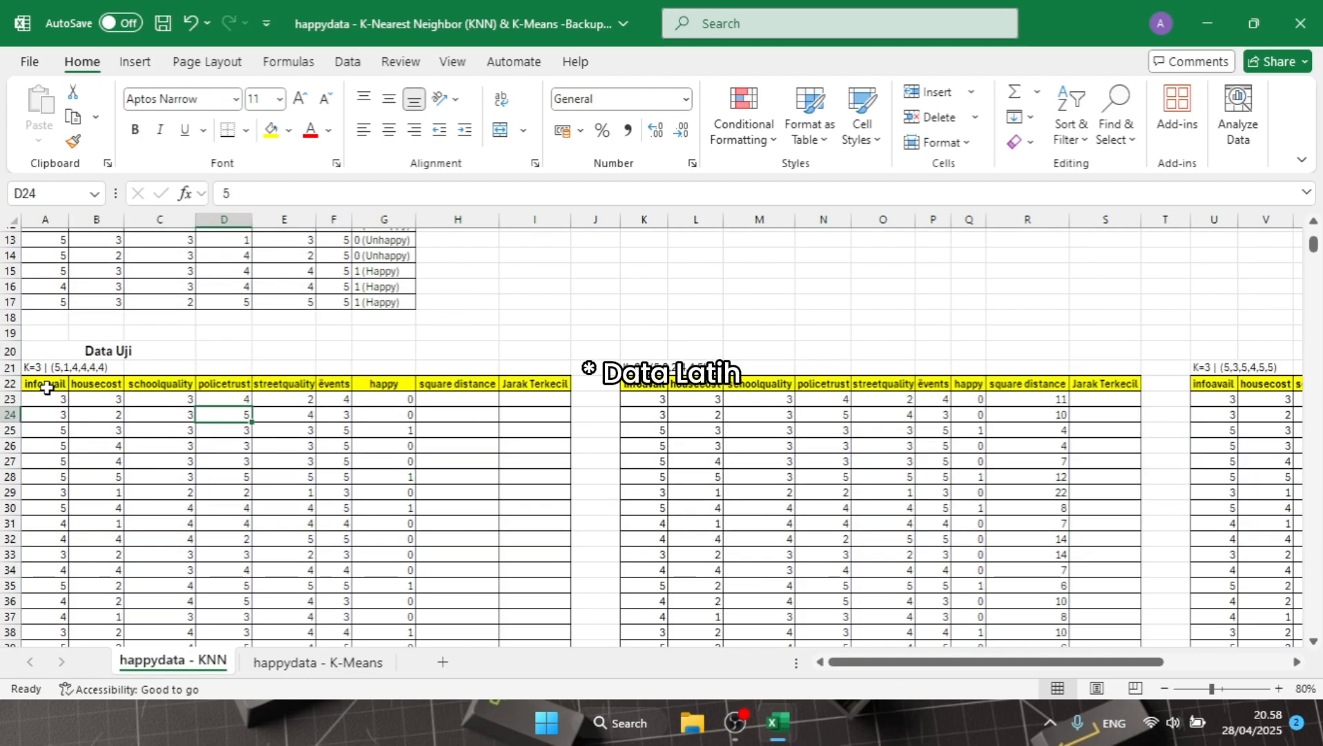
left_click_drag(47, 389, 440, 443)
scroll(529, 405, "up", 4)
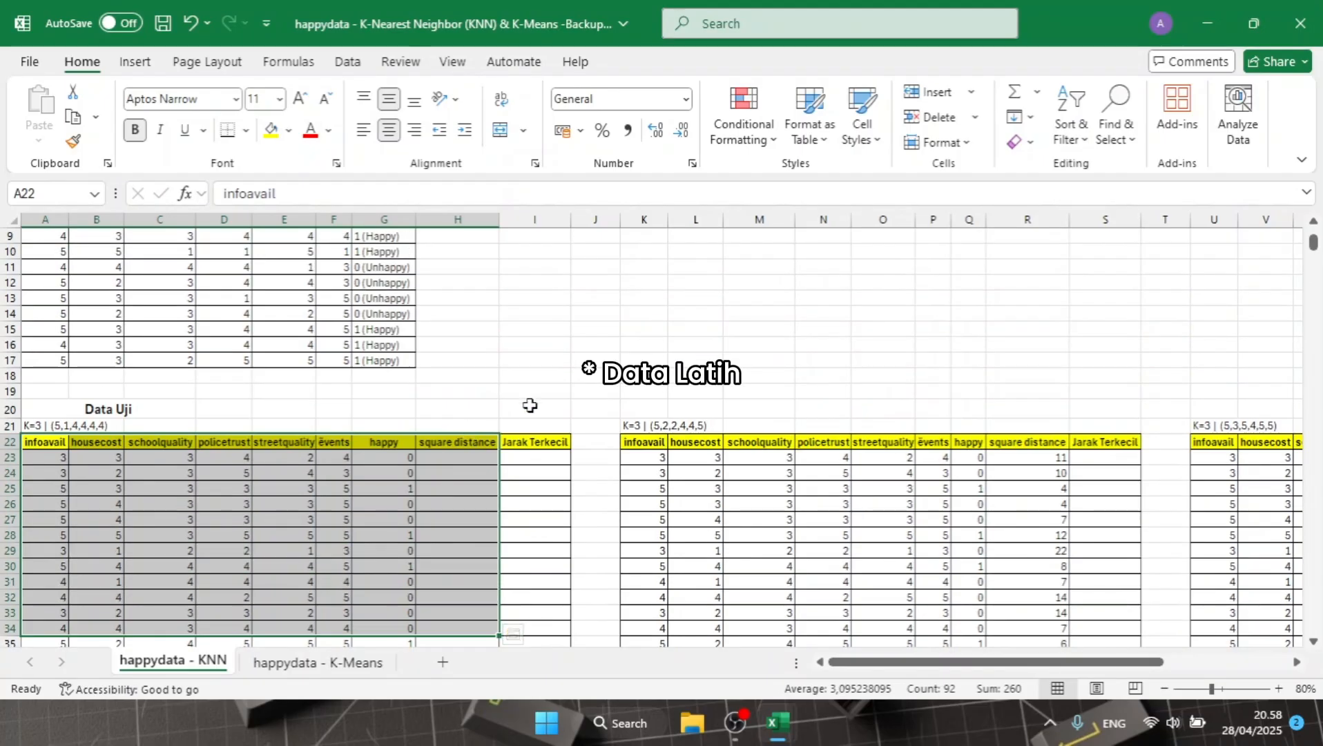
left_click(530, 405)
scroll(448, 443, "up", 2)
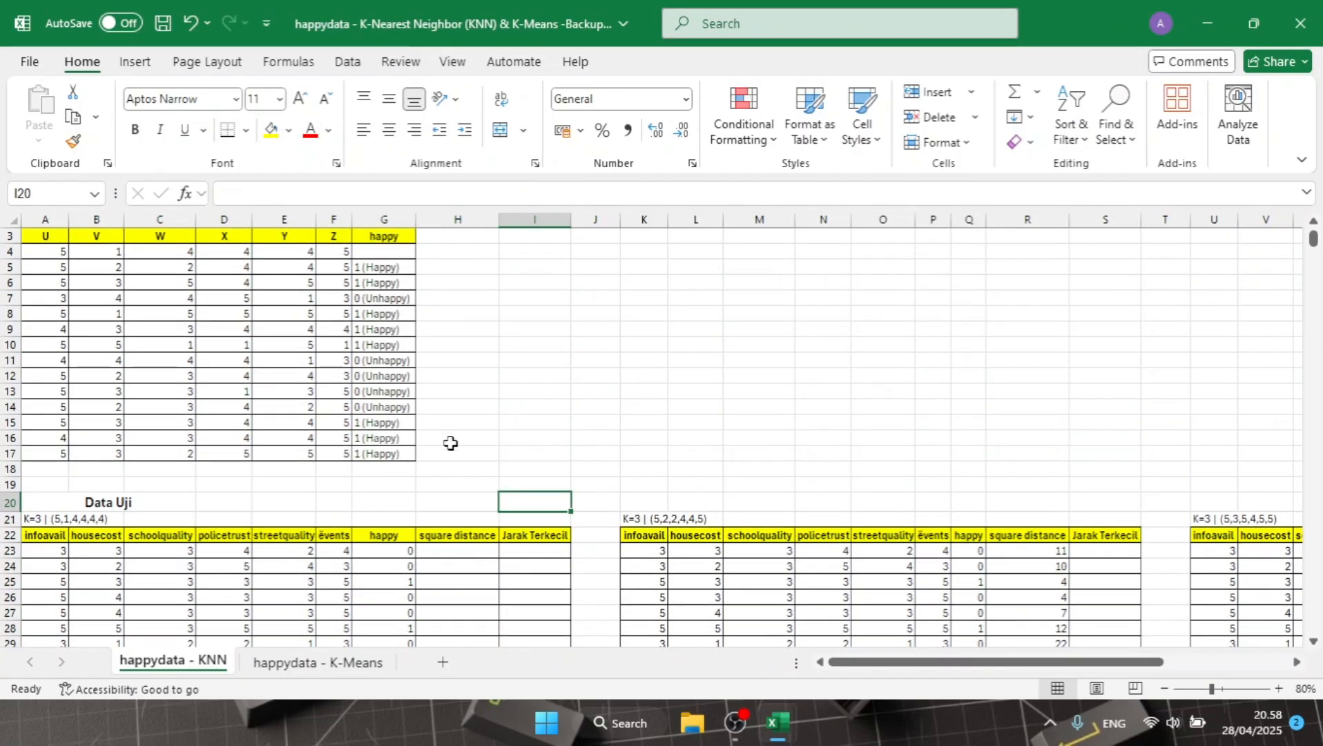
Begin a SUM formula in H23 under square distance with the first squared difference, (A23-$A$4)^2, using an absolute reference to A4.
left_click(481, 556)
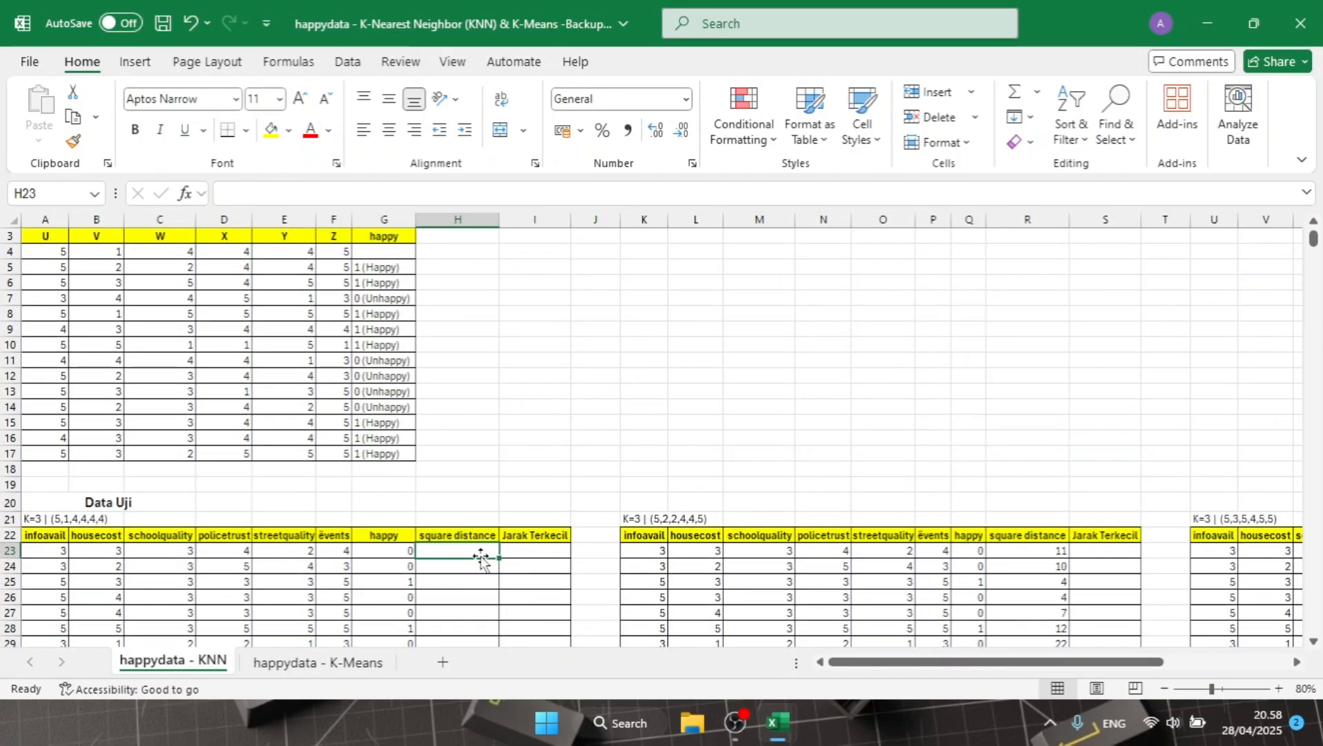
scroll(345, 310, "up", 1)
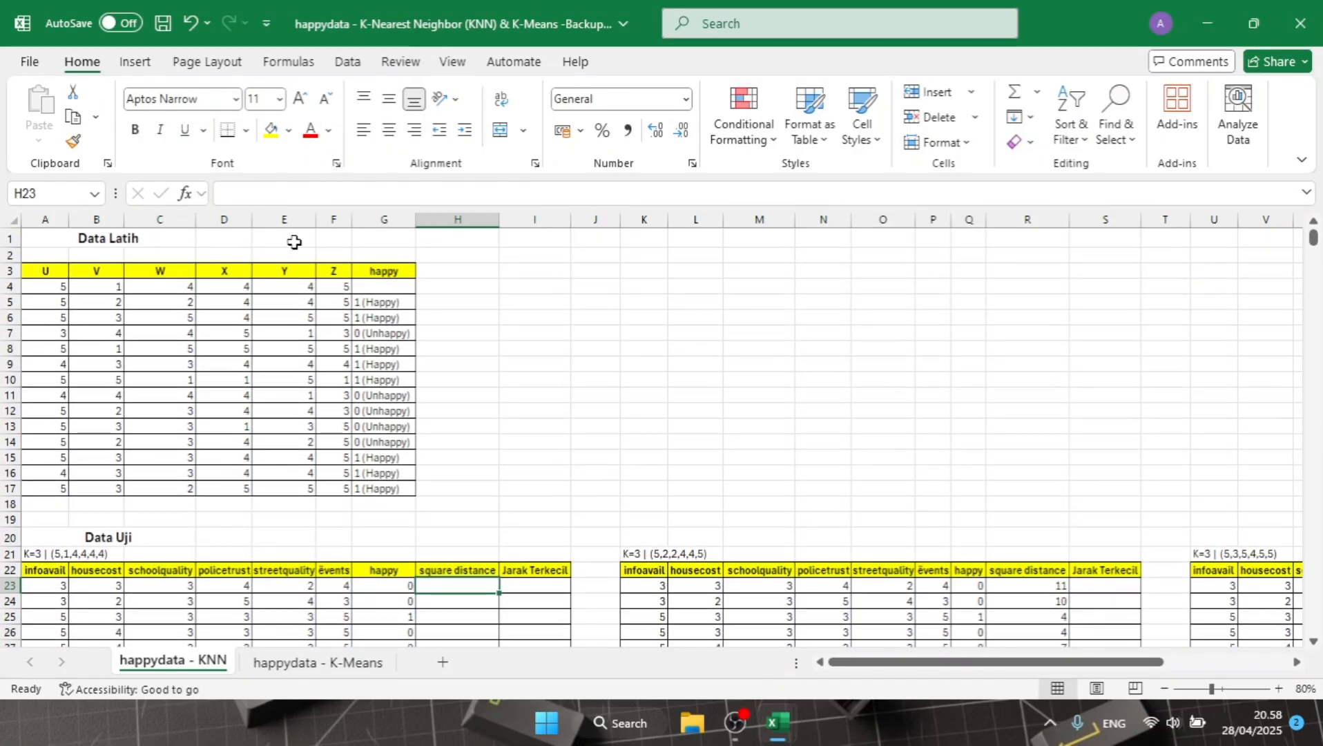
left_click(288, 192)
type("=sum")
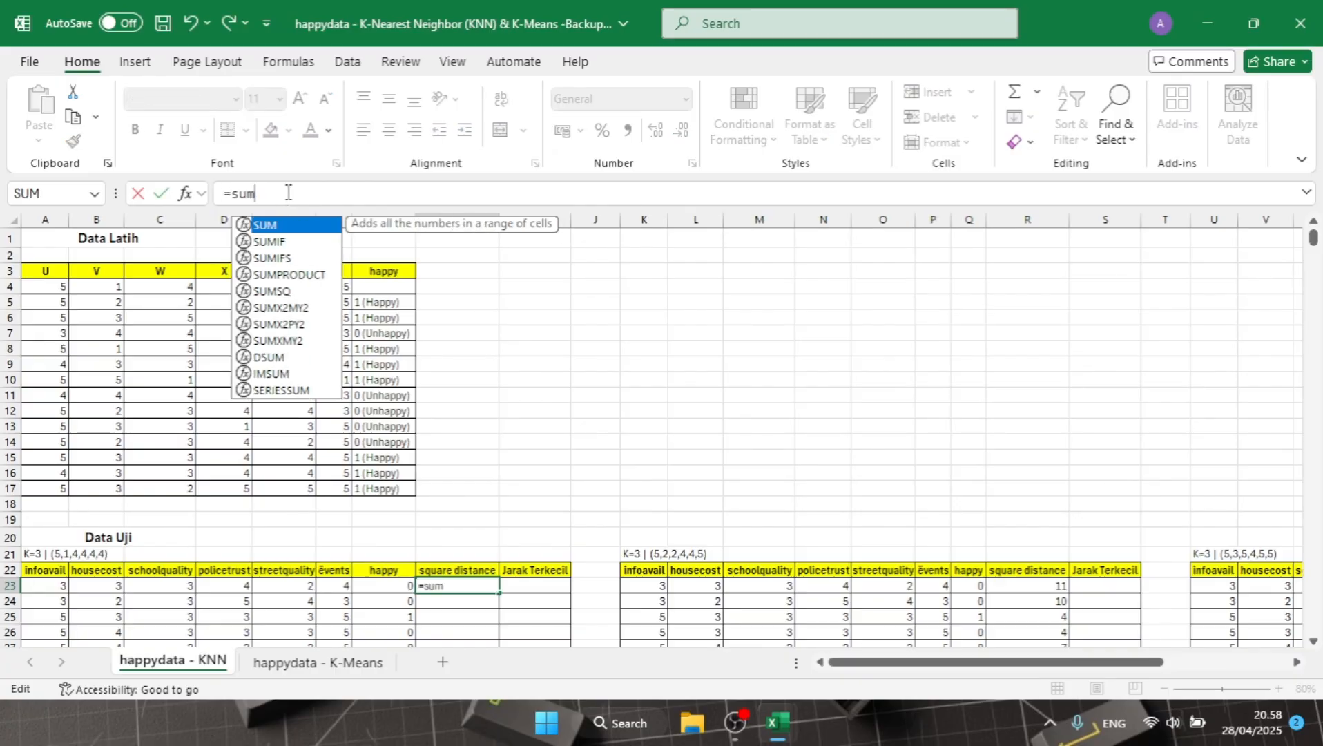
key("Tab")
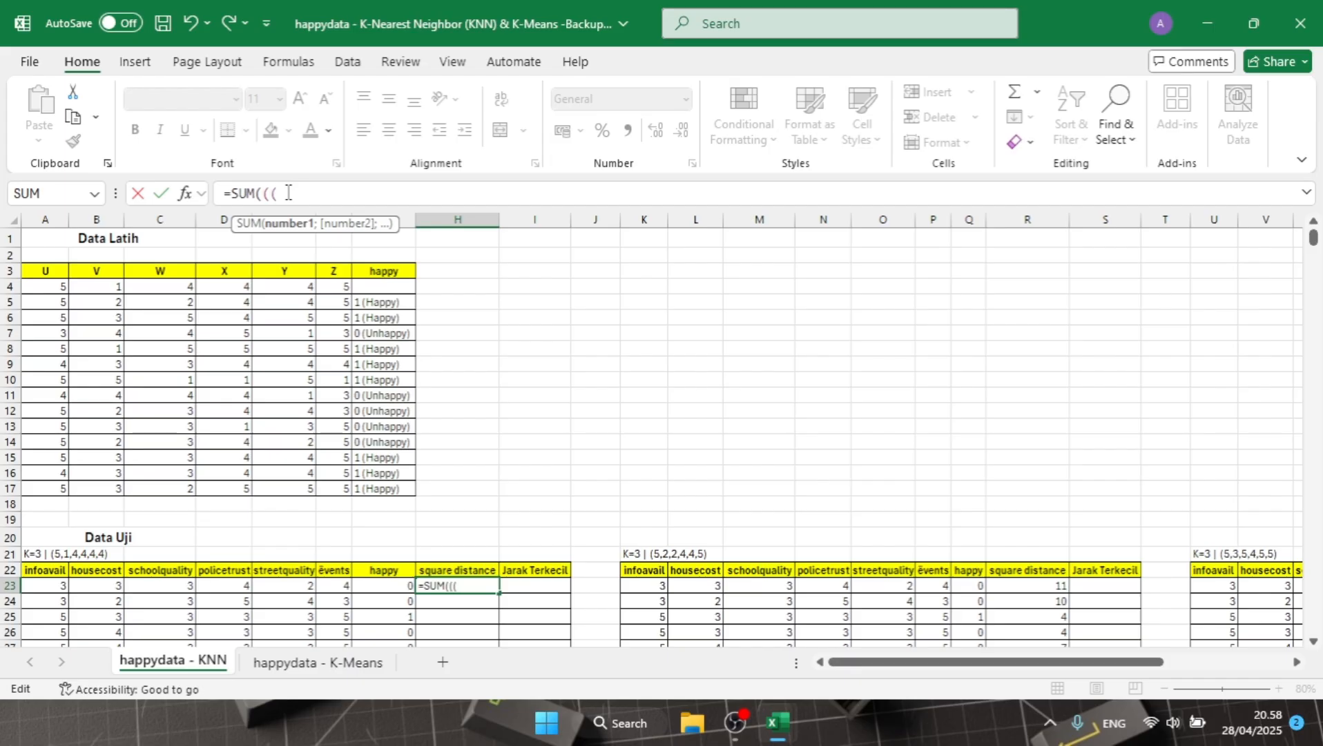
left_click(48, 584)
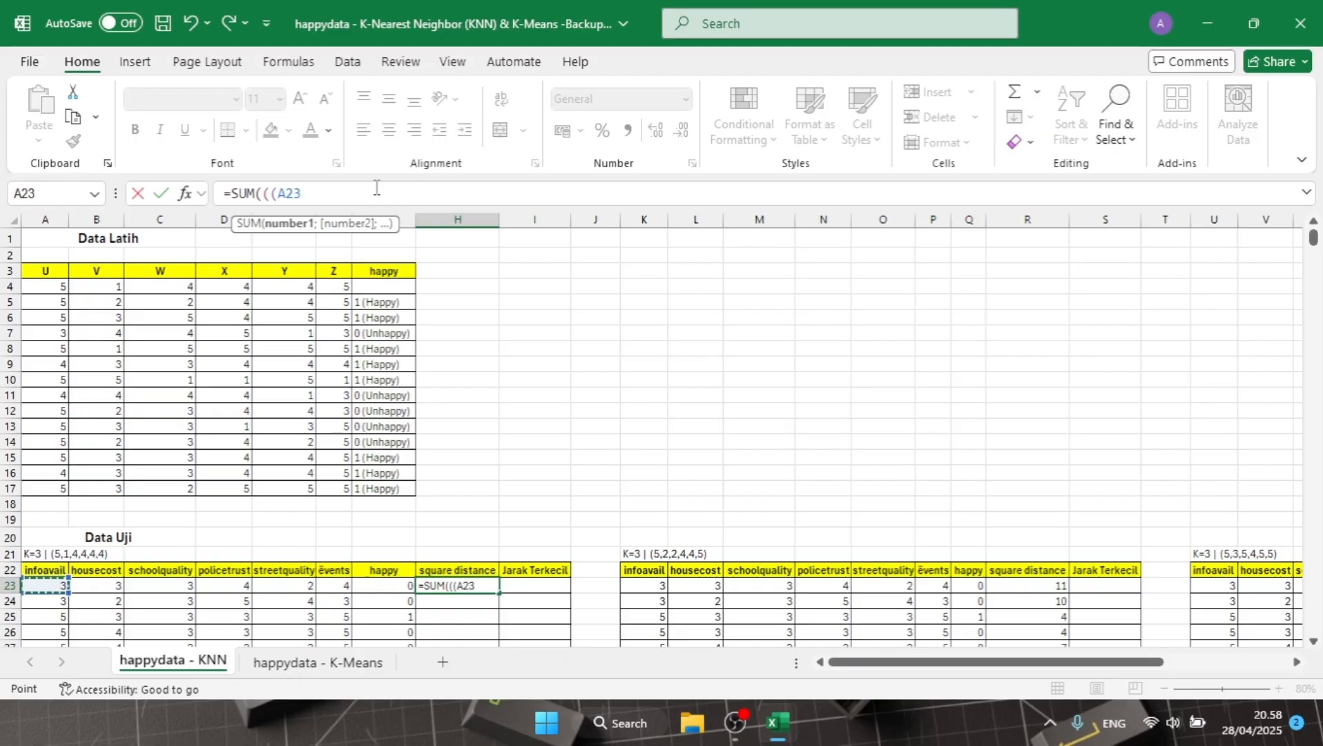
type("-")
left_click(56, 286)
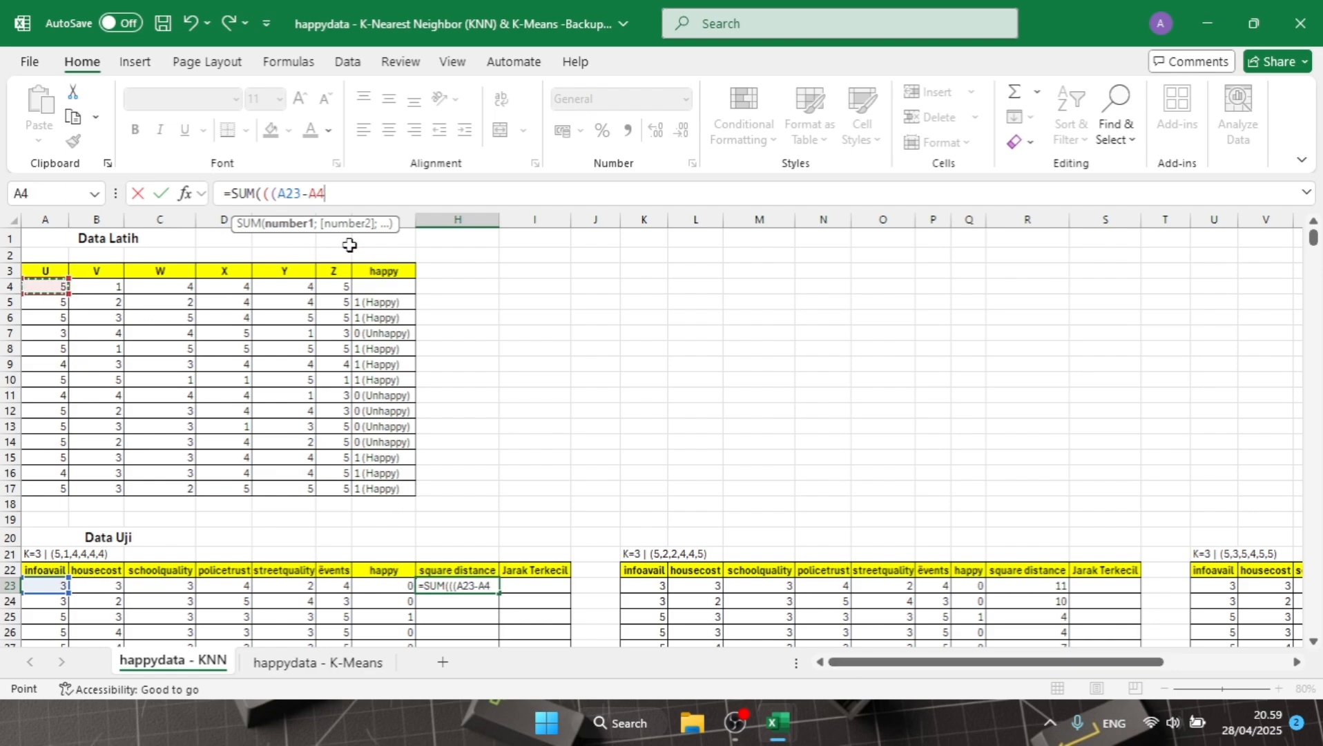
key("F4")
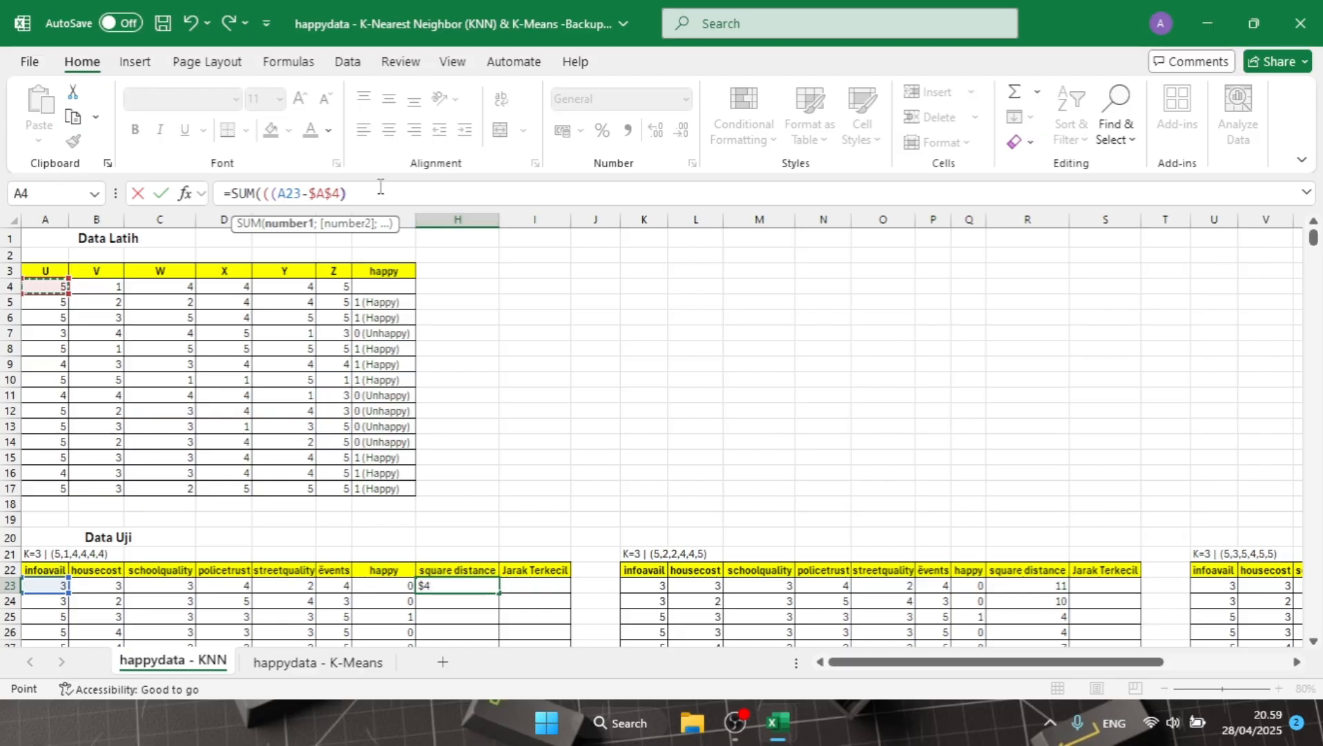
type(")+((")
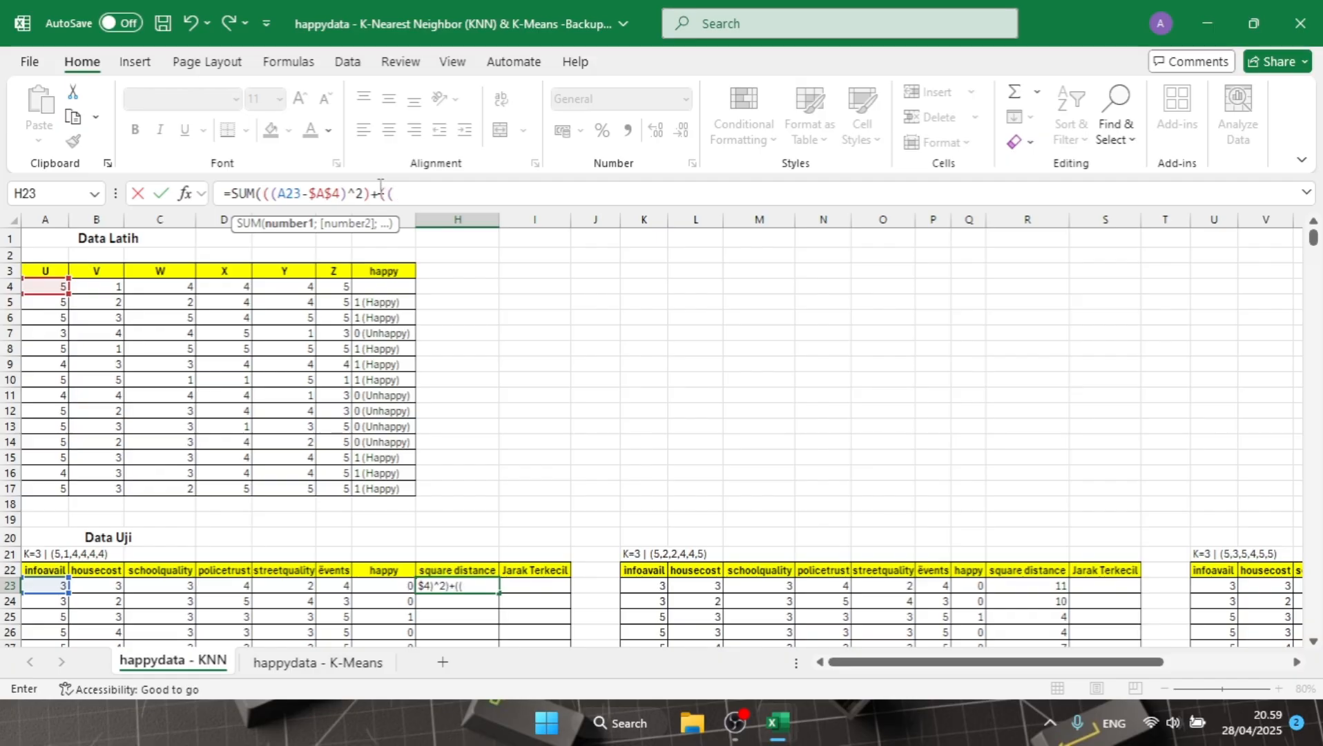
Add the housecost term ((B23-$B$4)^2) to the H23 formula, locking the reference to B4.
left_click(94, 584)
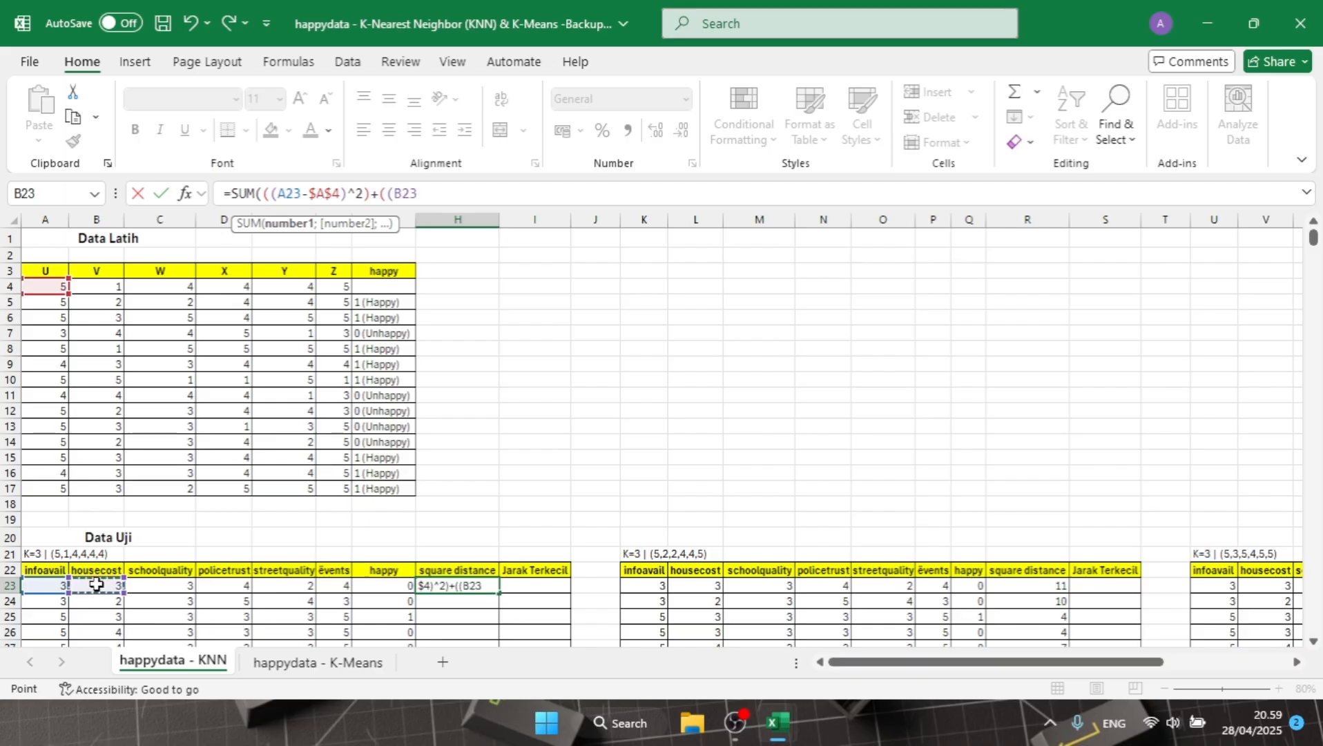
type("-")
left_click(102, 290)
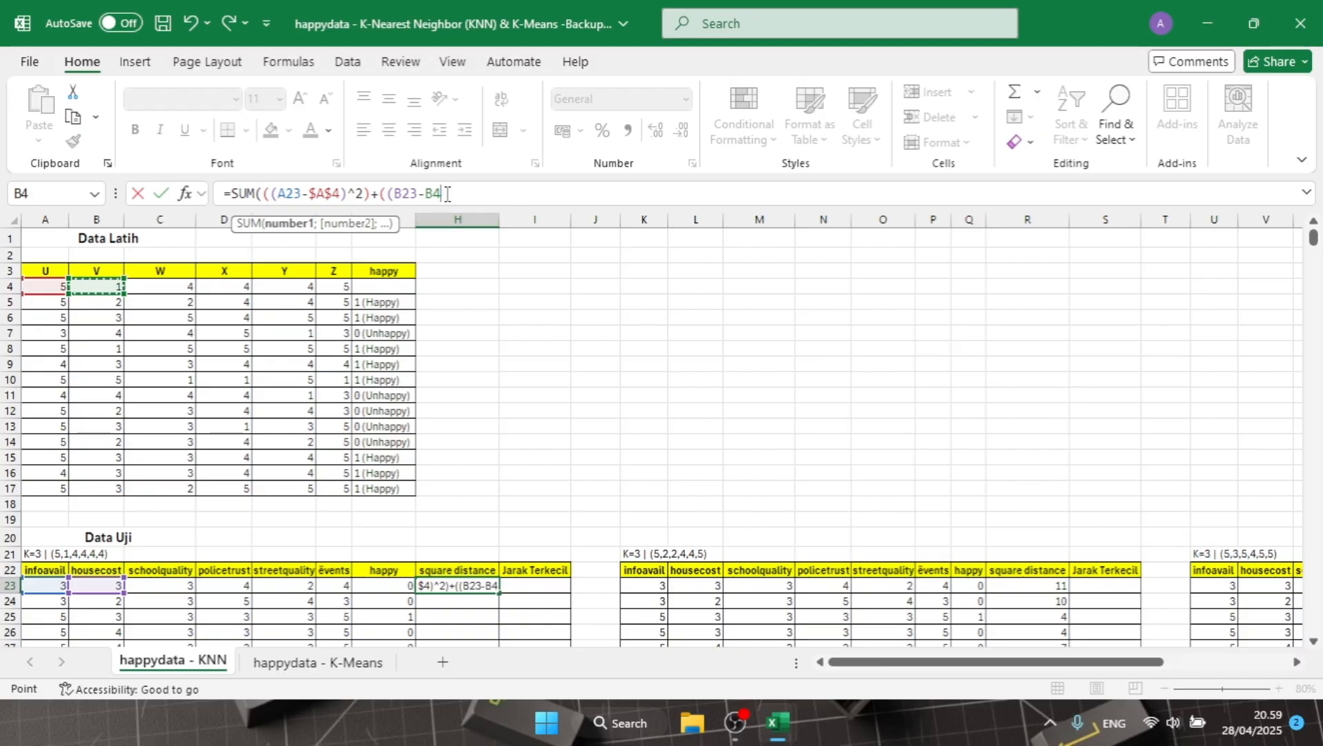
key("F4")
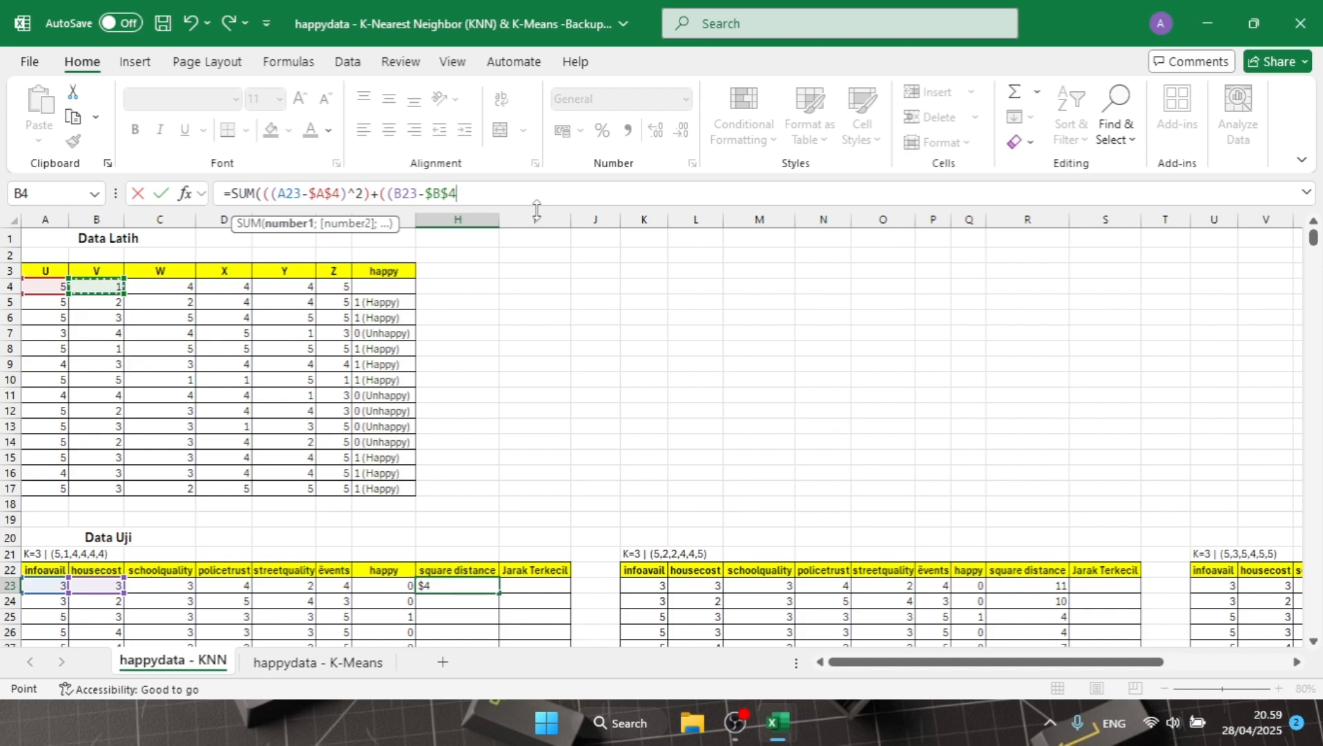
type(")^2)+")
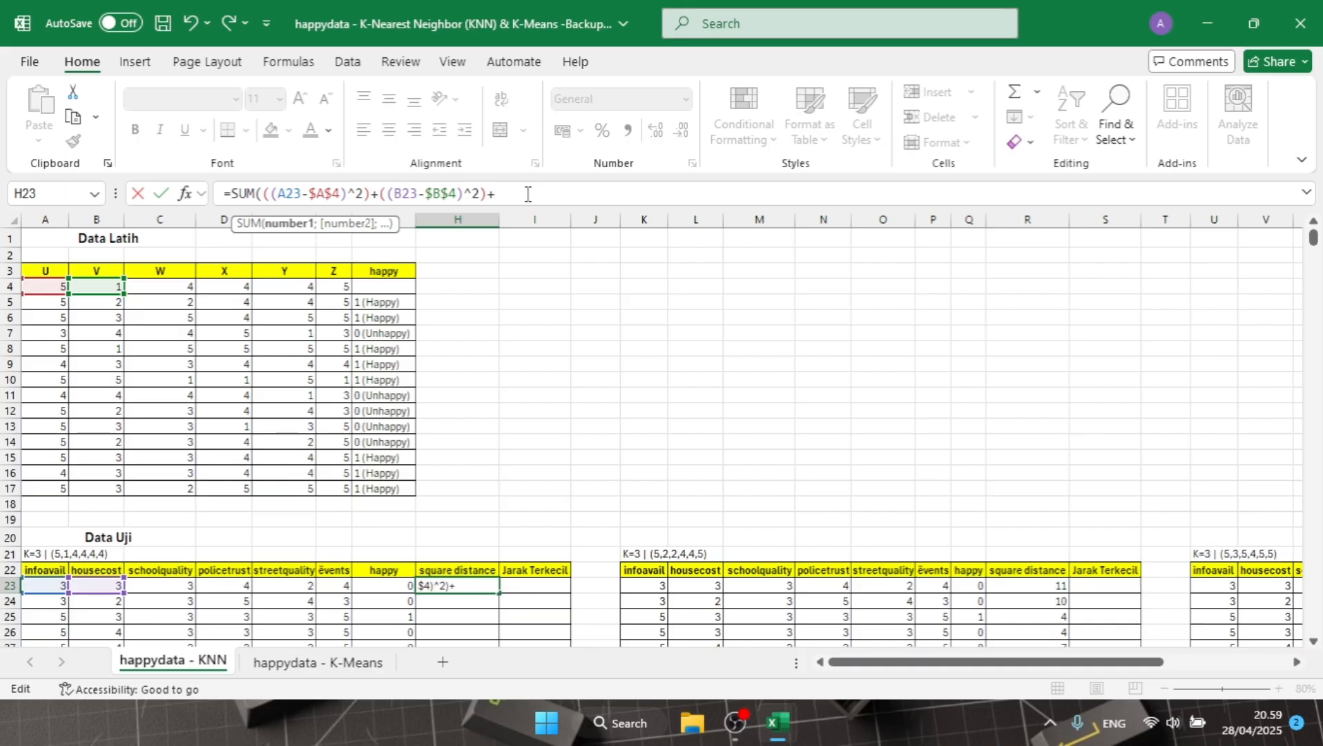
Add the schoolquality term ((C23-$C$4)^2) to the H23 formula, locking the reference to C4.
type("((")
left_click(171, 589)
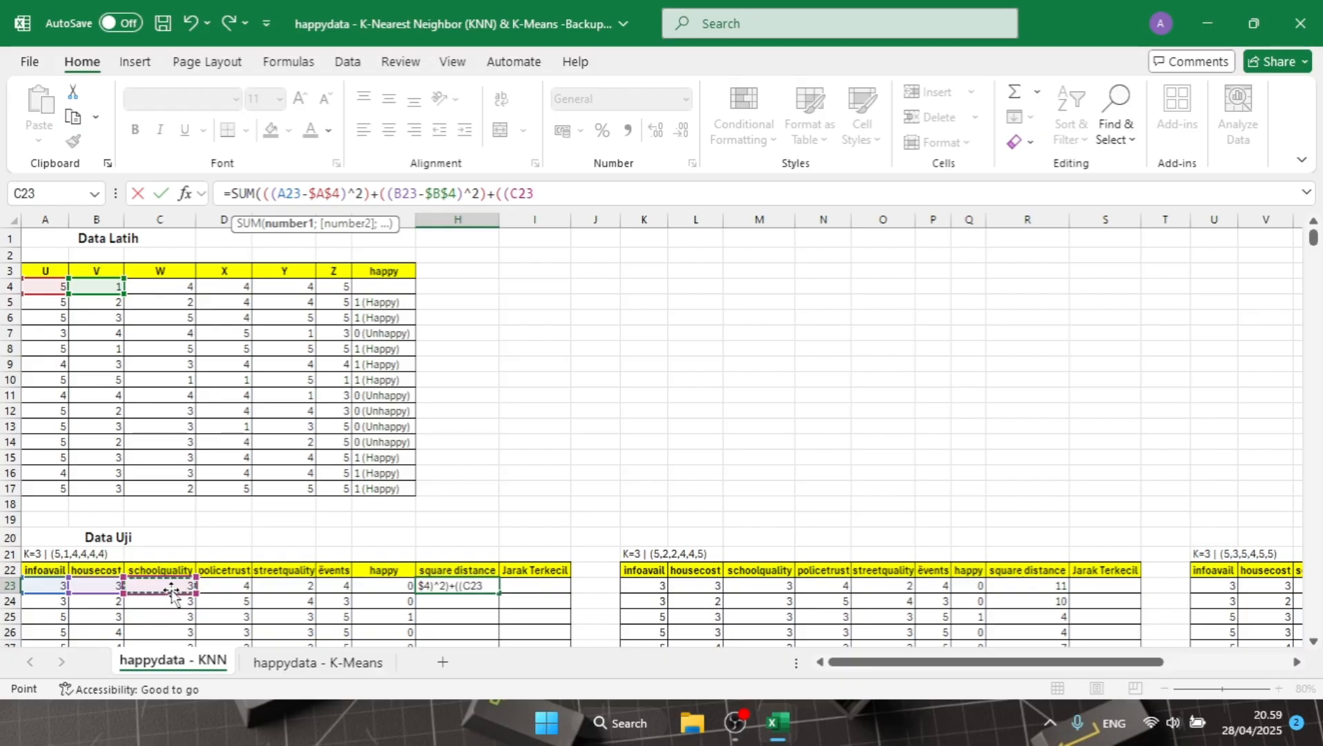
type("-")
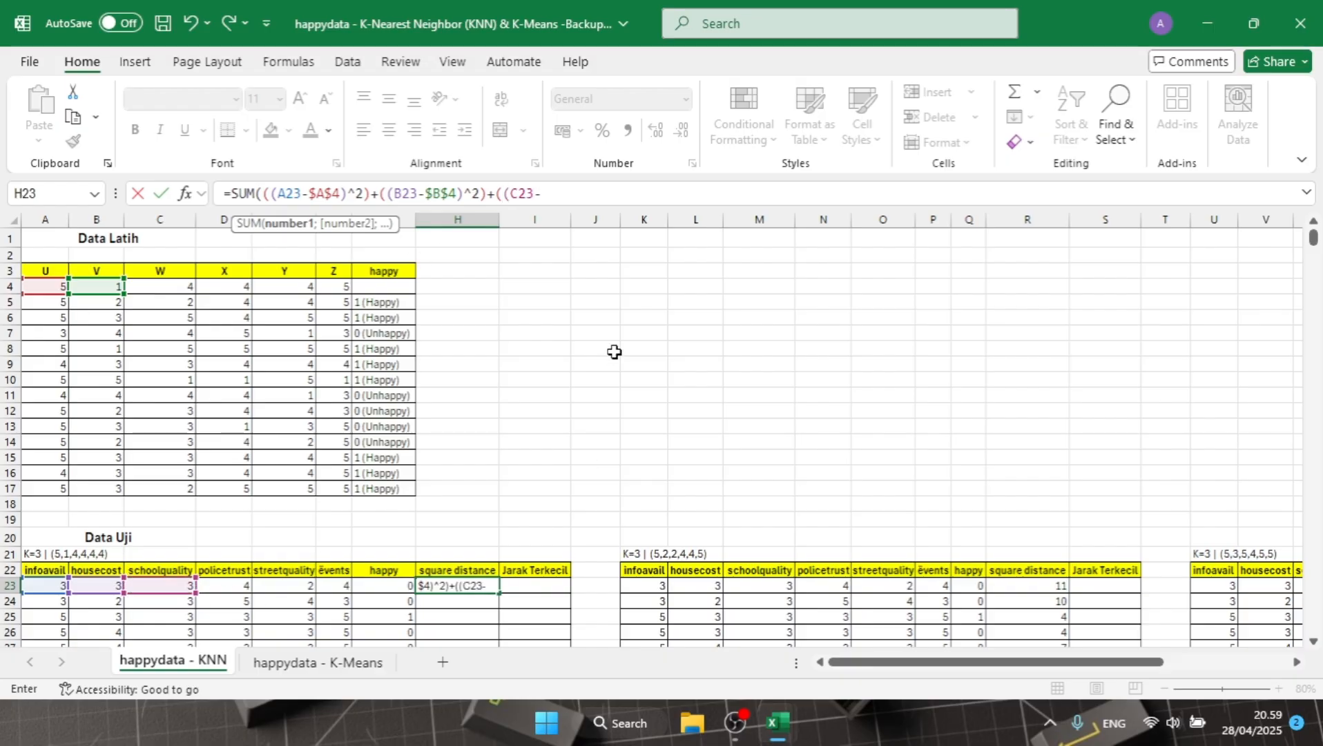
left_click(165, 290)
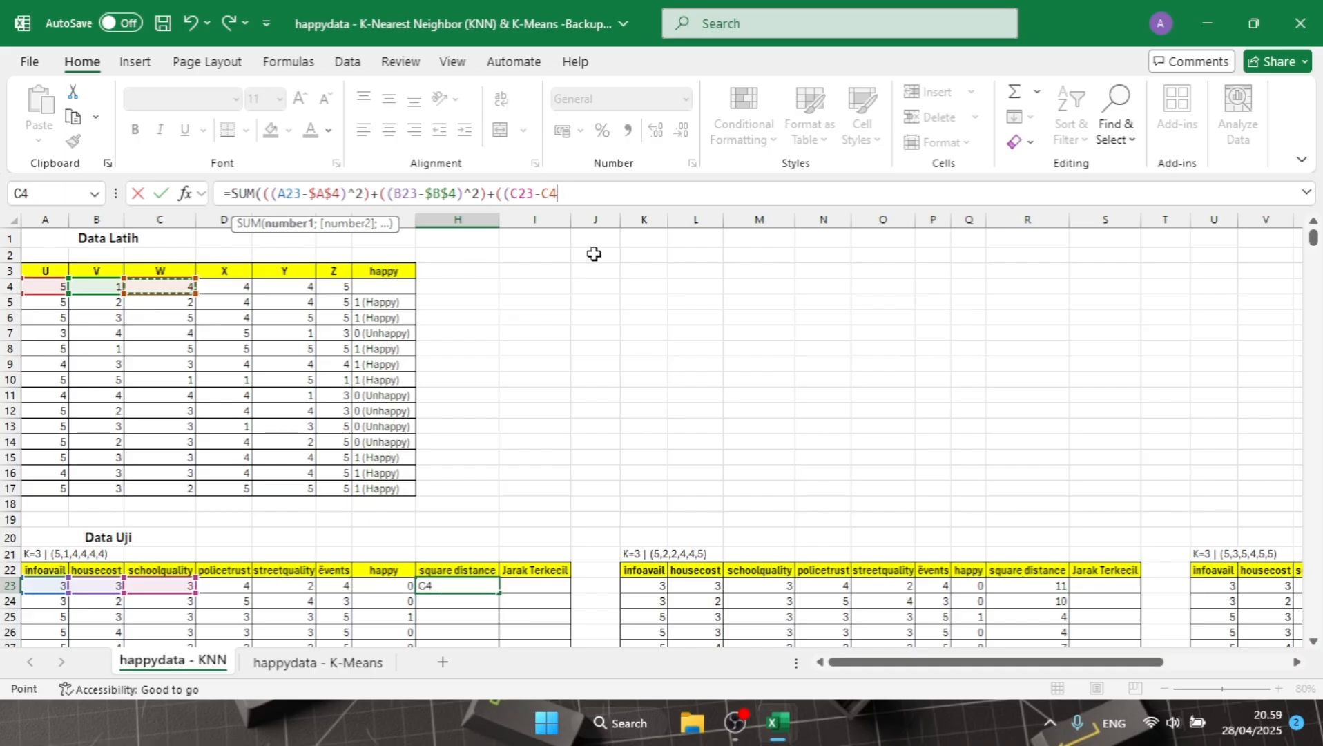
key("F4")
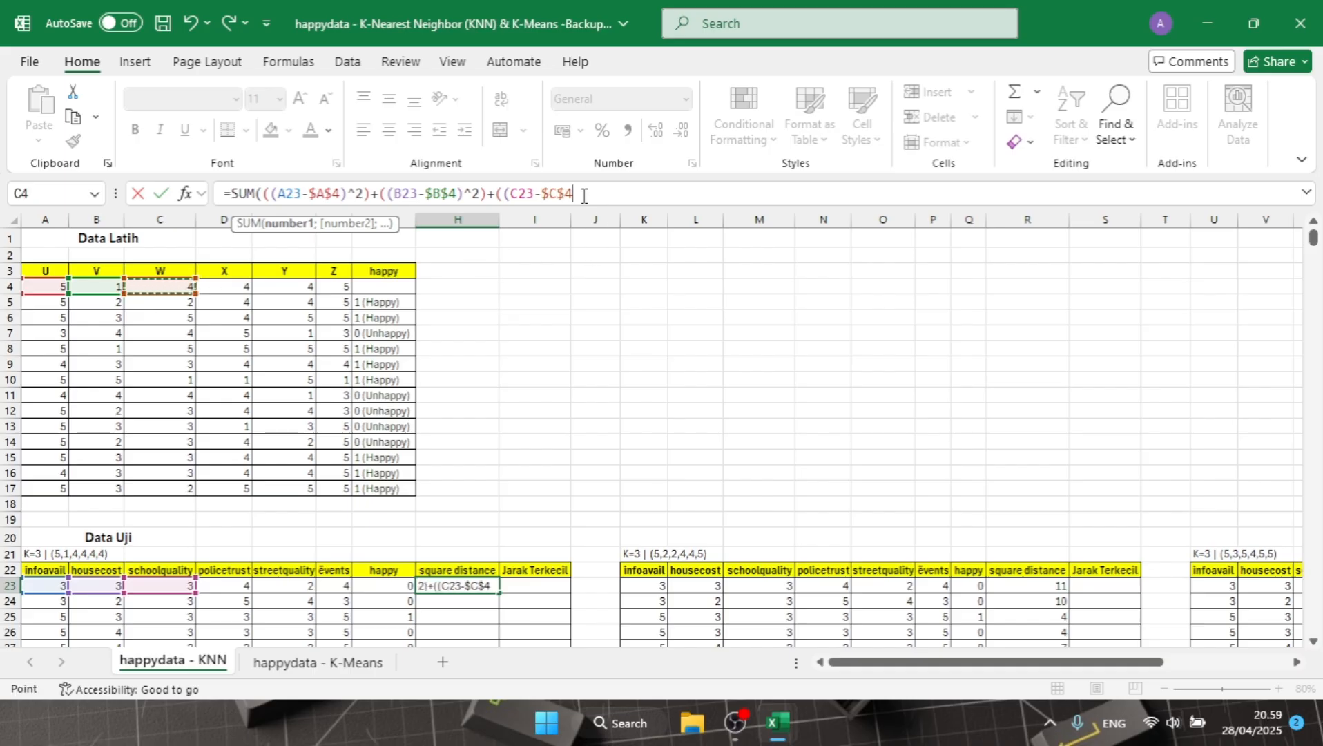
type(")^2)+((")
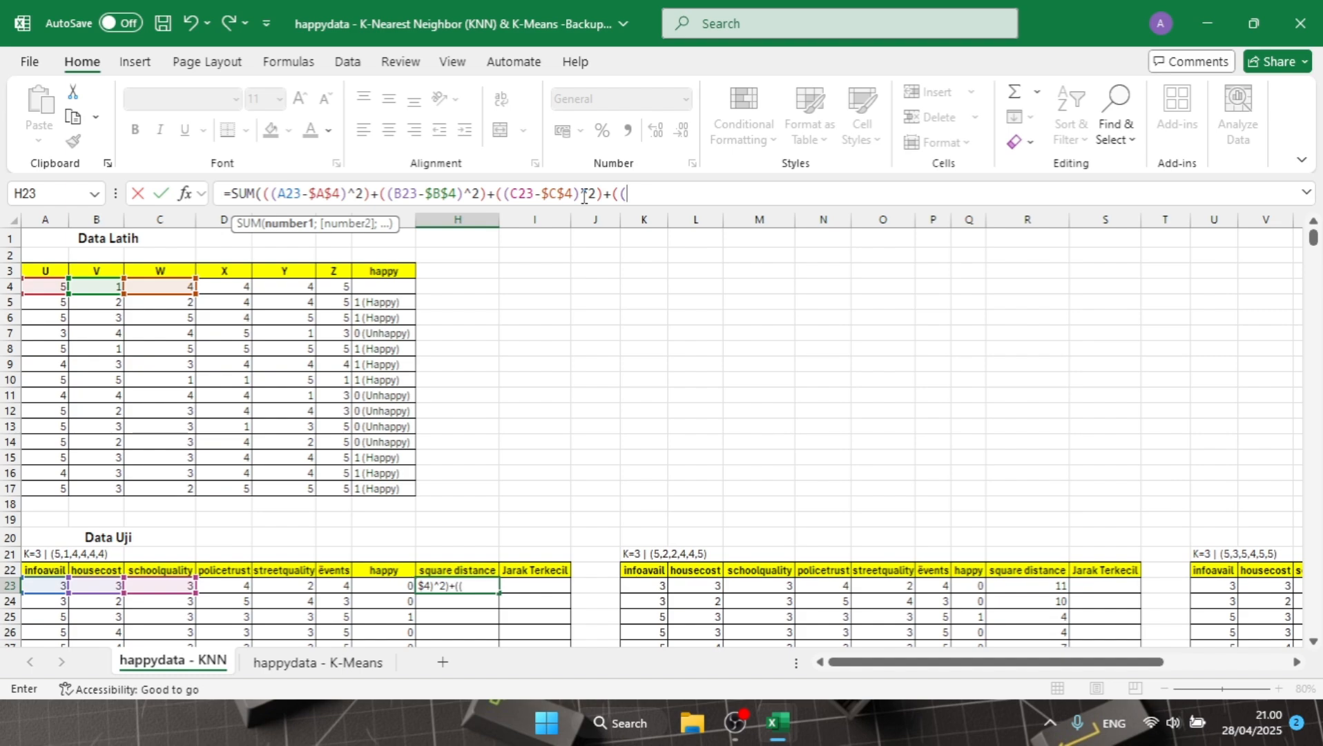
Add the policetrust term ((D23-$D$4)^2) to the H23 formula, locking the reference to D4.
left_click(232, 585)
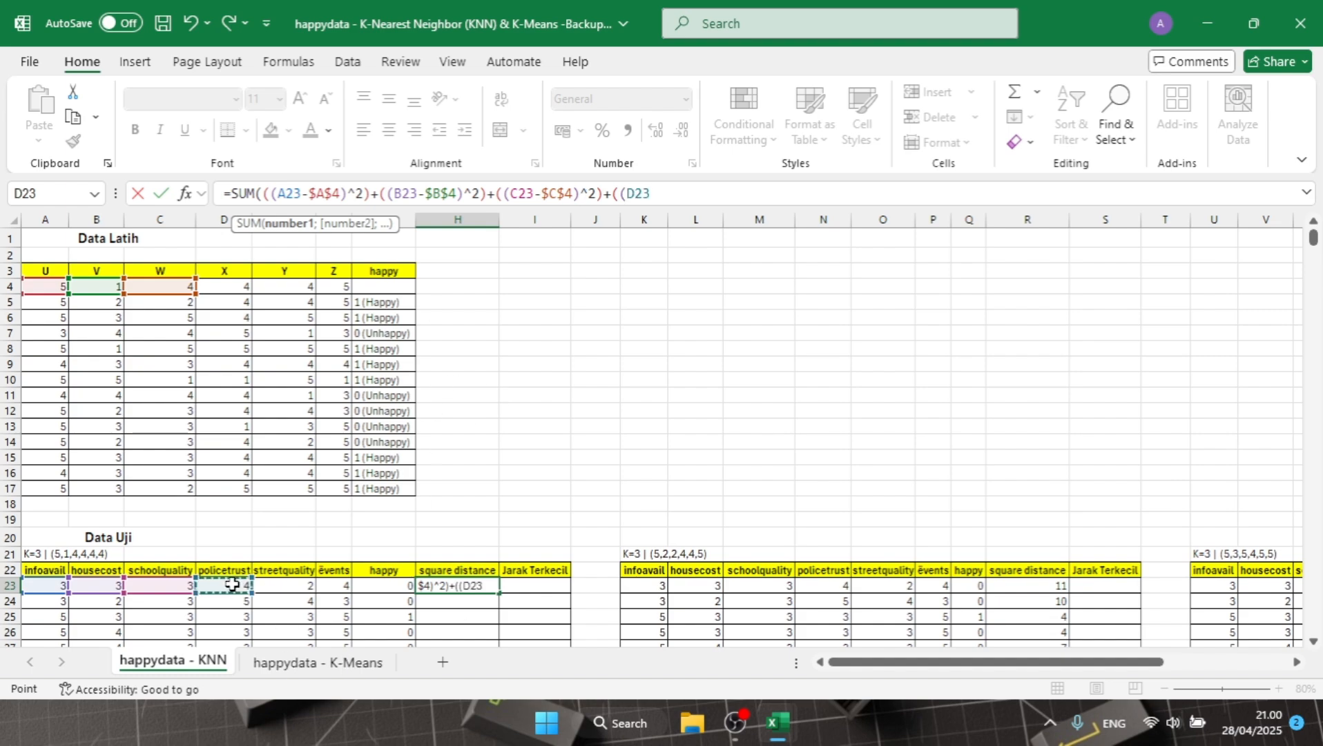
type("-")
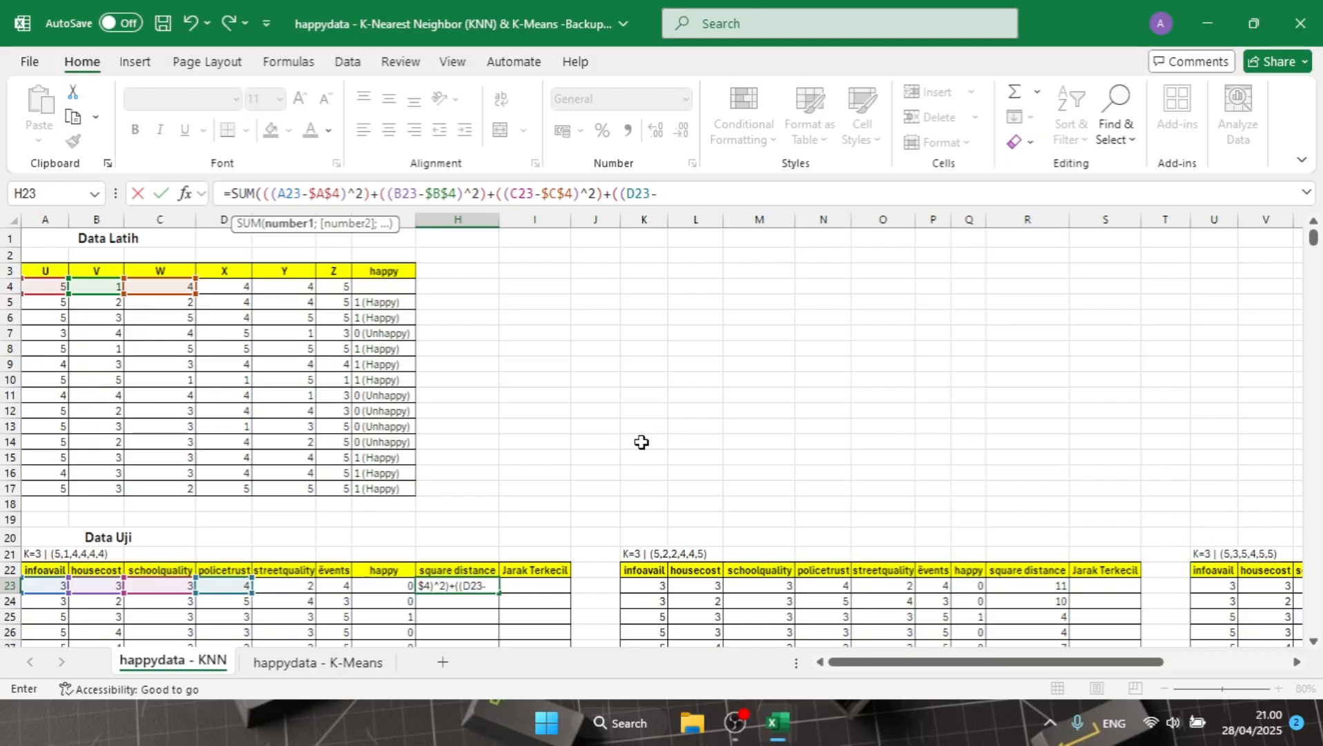
left_click(219, 288)
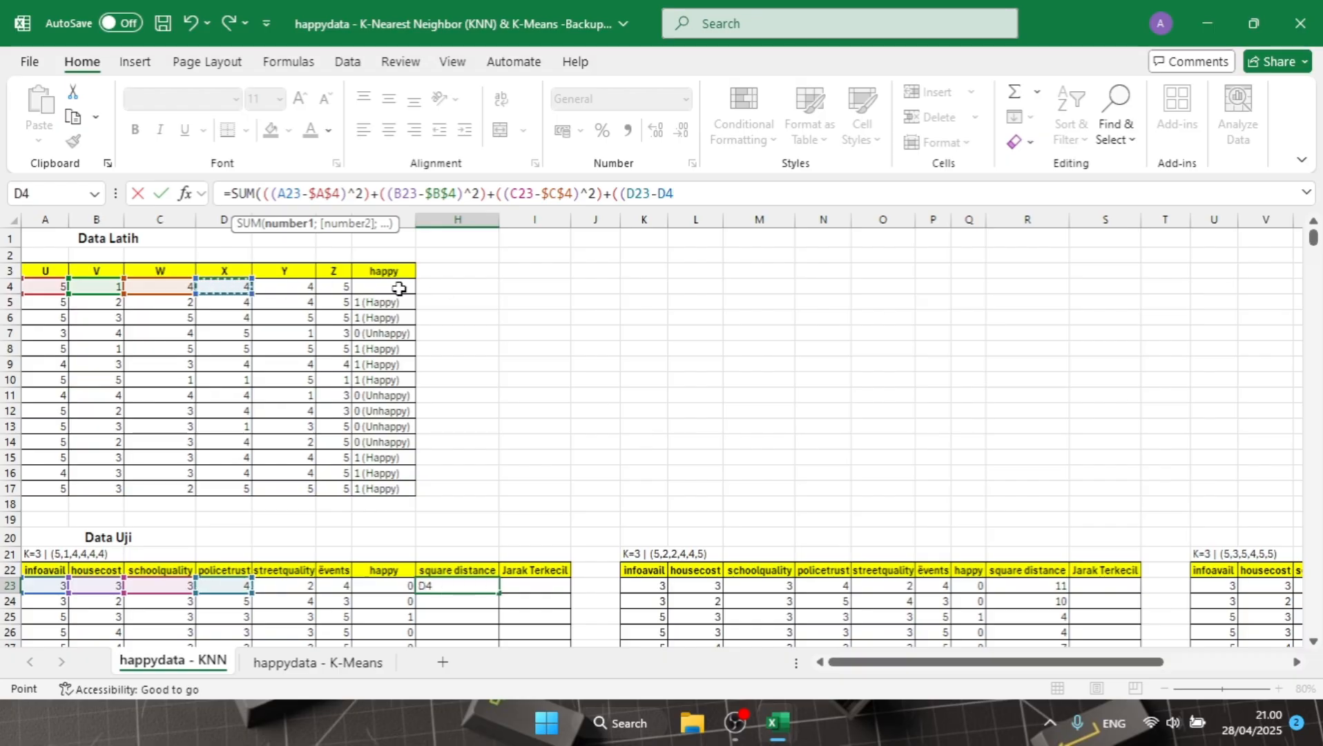
key("F4")
type(")")
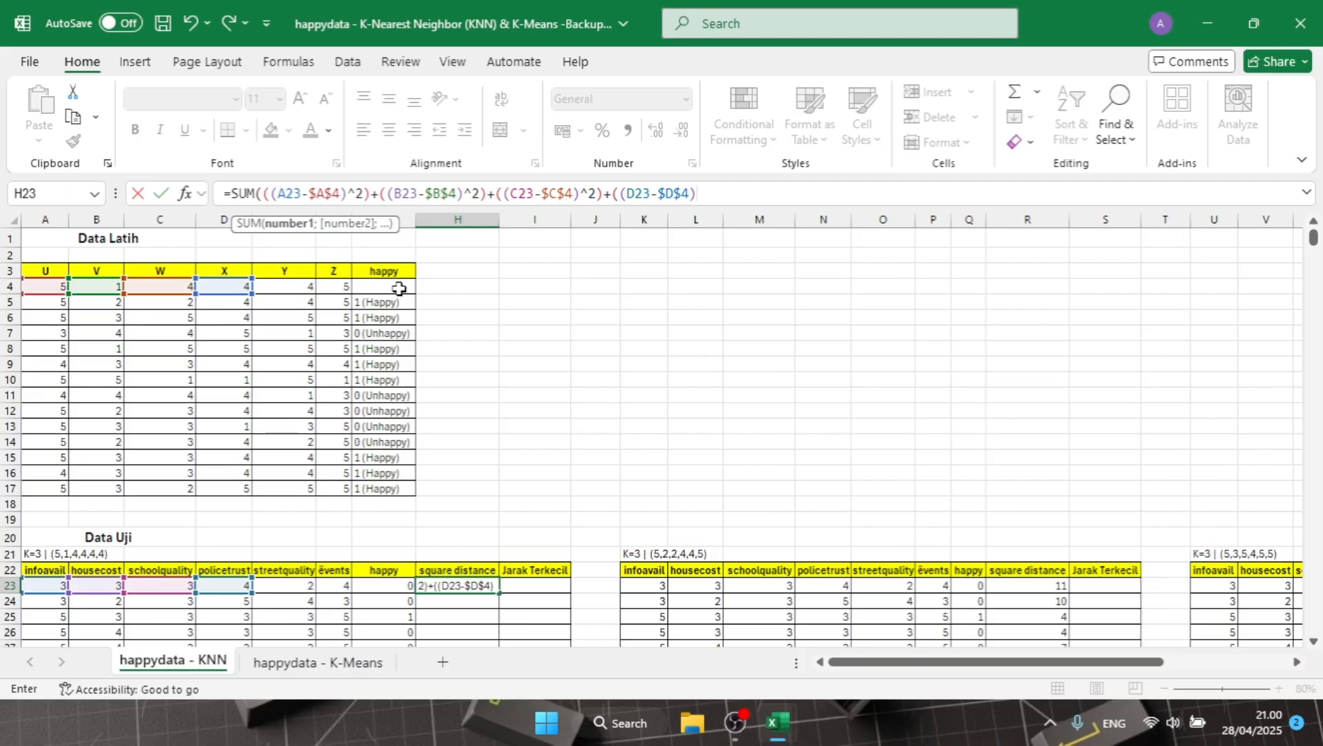
type("^2)+((")
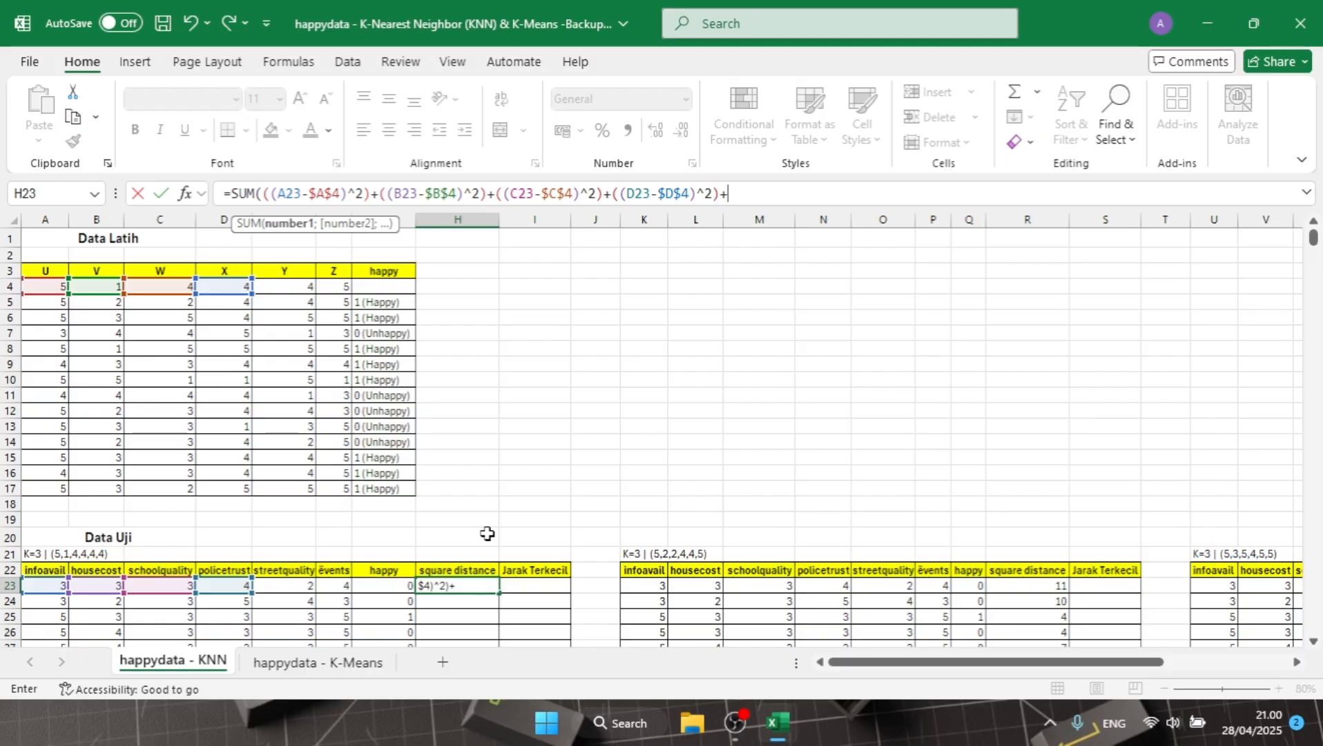
Add the streetquality term ((E23-E4)^2) to the H23 formula, keeping E4 as a relative reference.
left_click(296, 585)
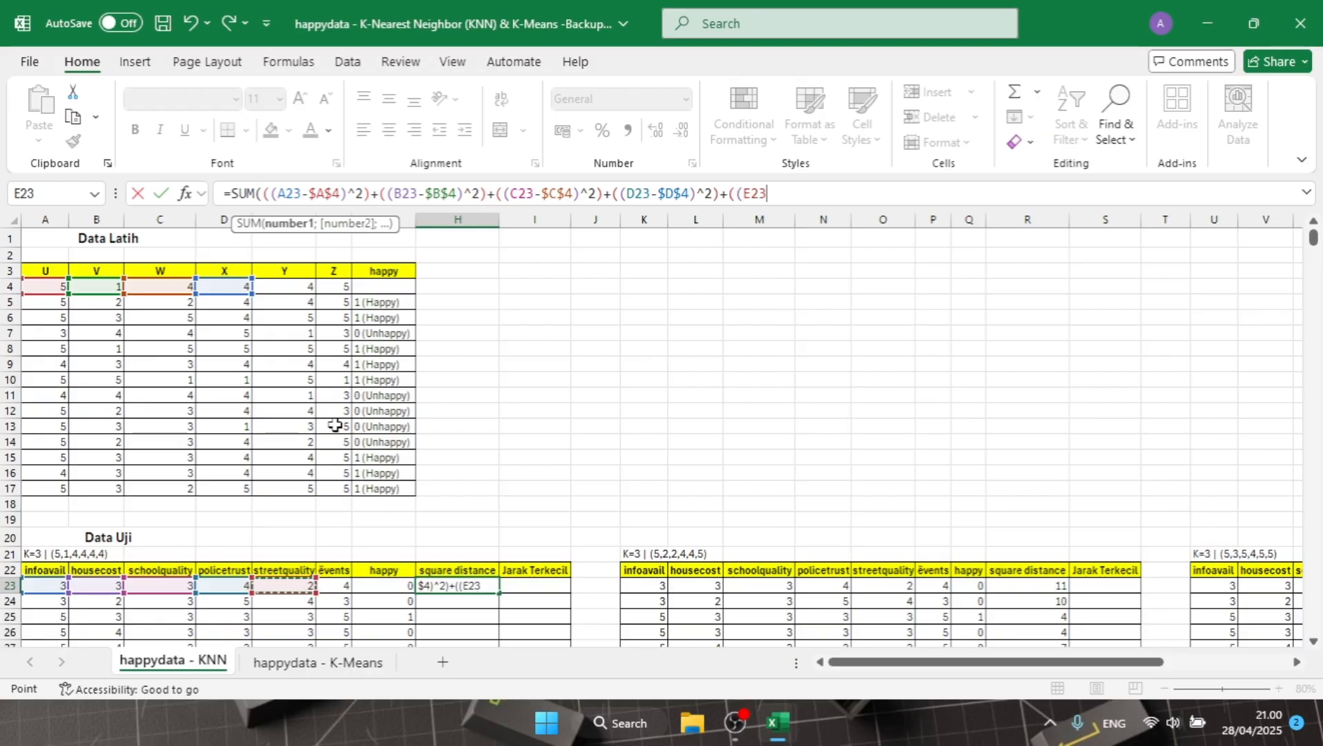
type("-")
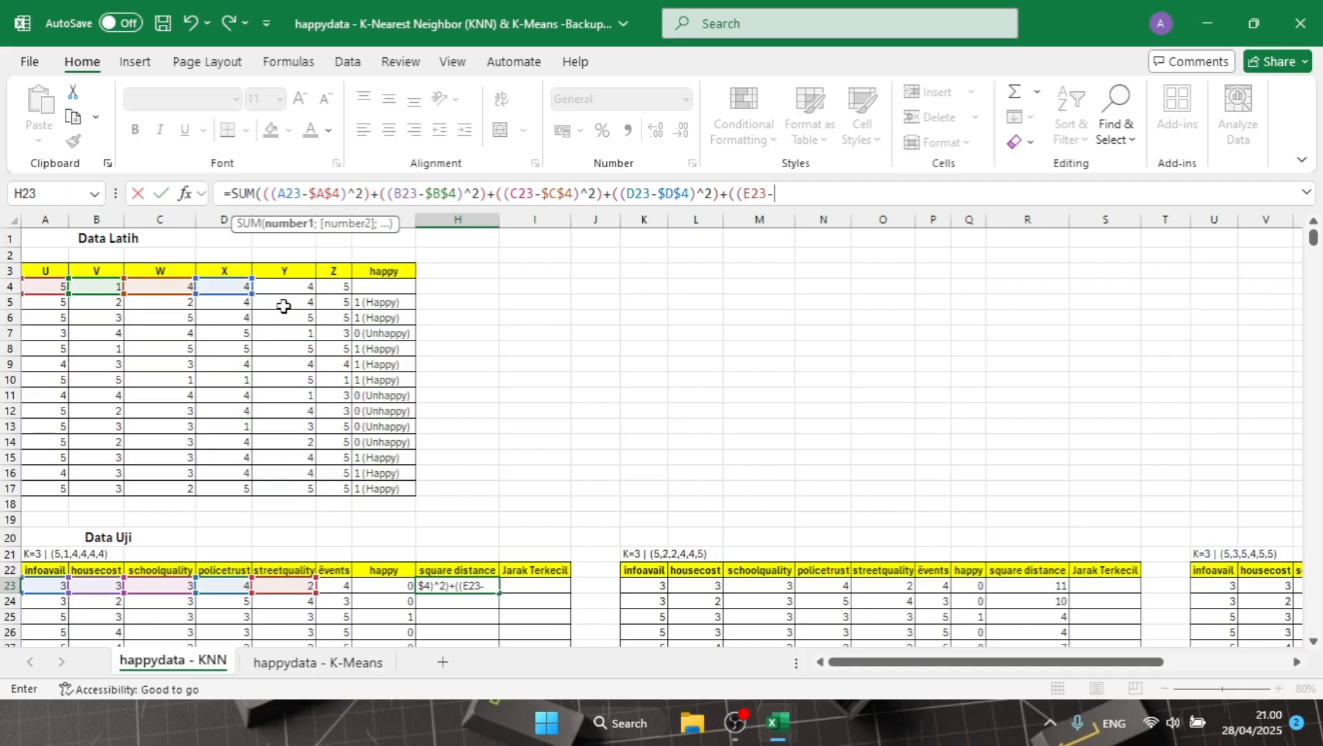
left_click(292, 290)
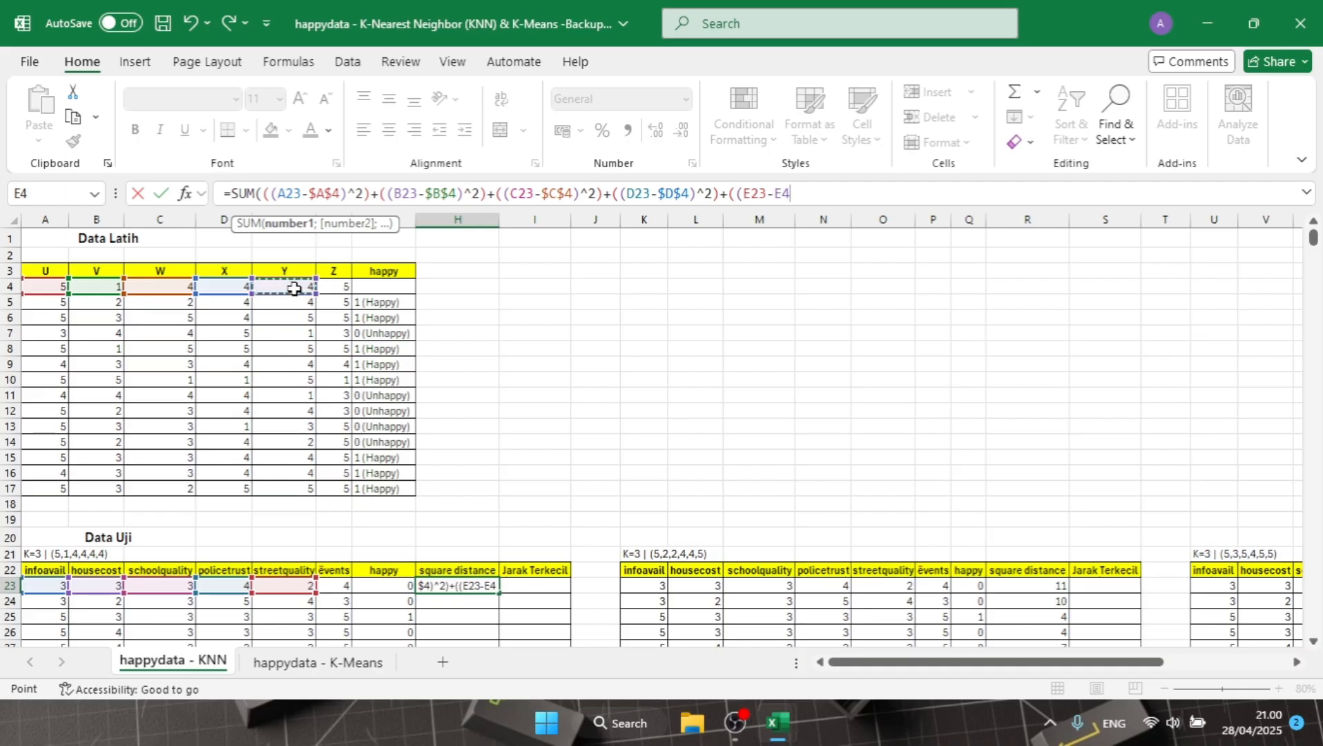
type(")^2")
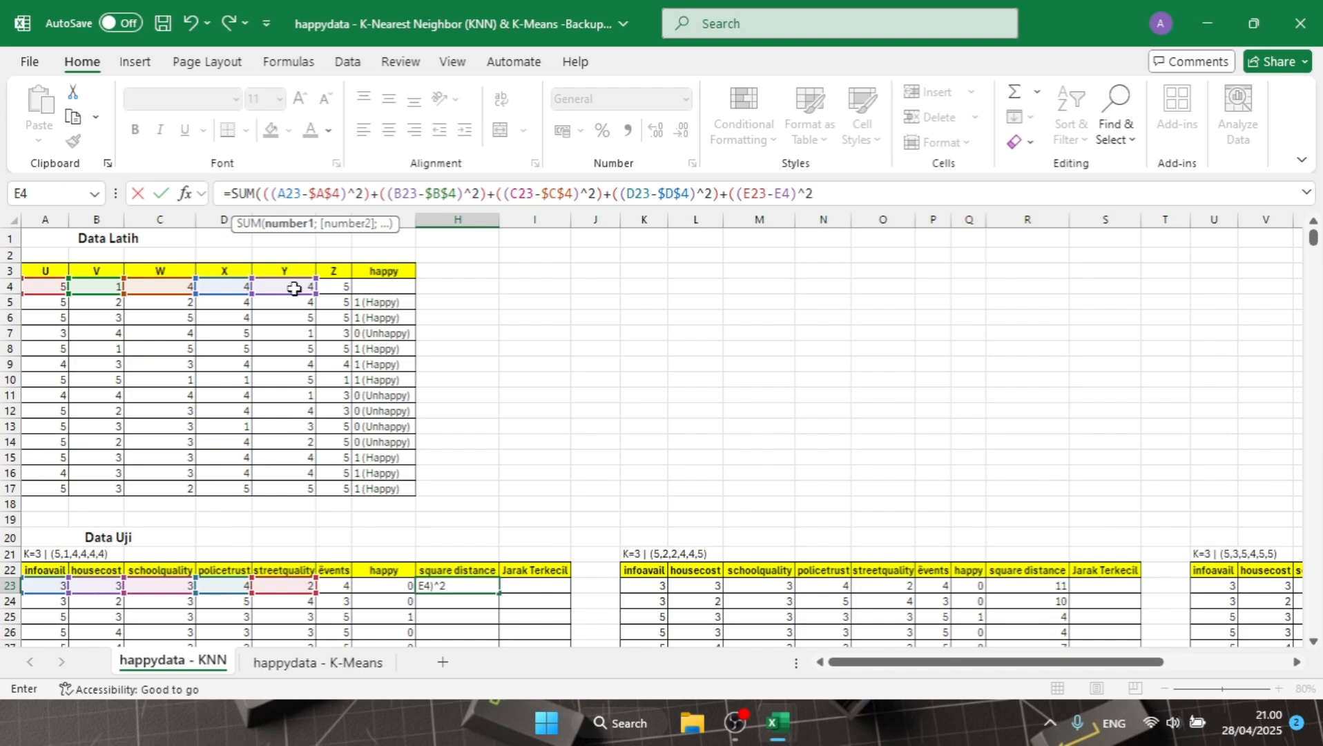
type(")+((")
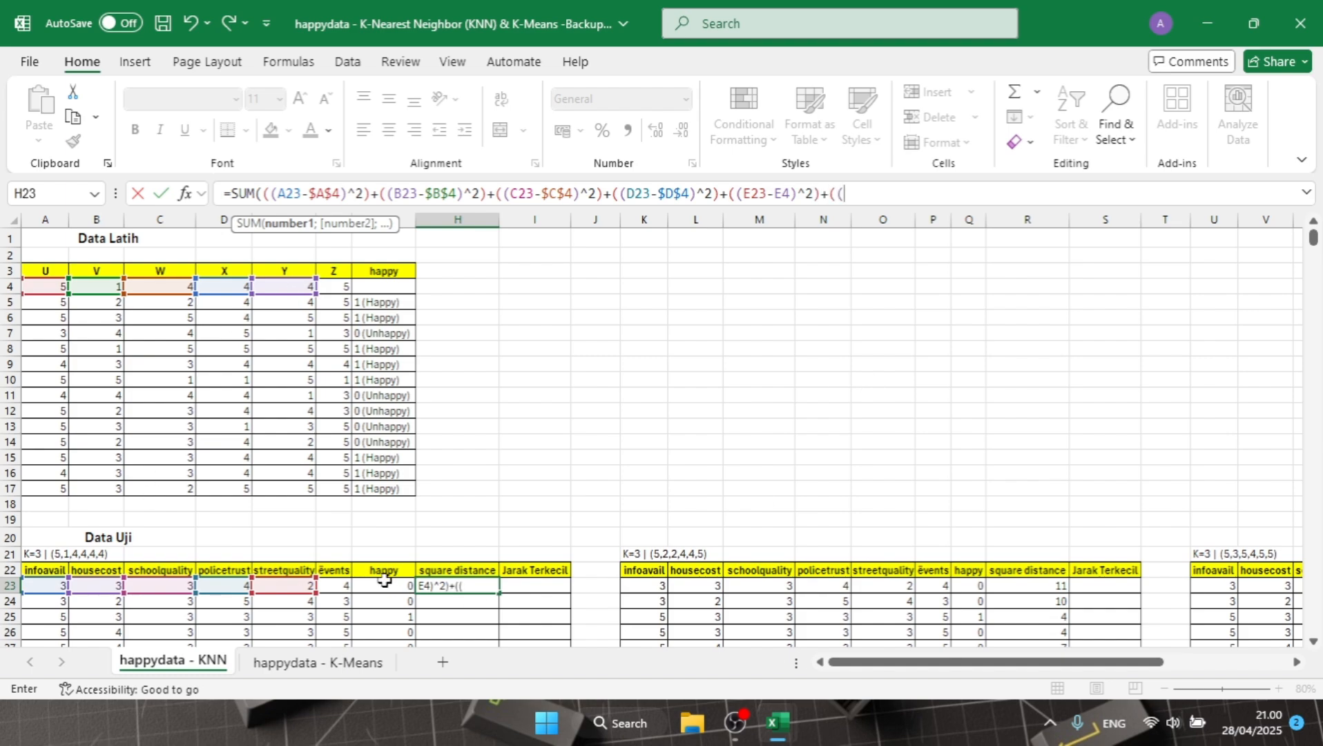
Complete the H23 formula with the events term ((F23-$F$4)^2), close the SUM and enter it.
left_click(333, 586)
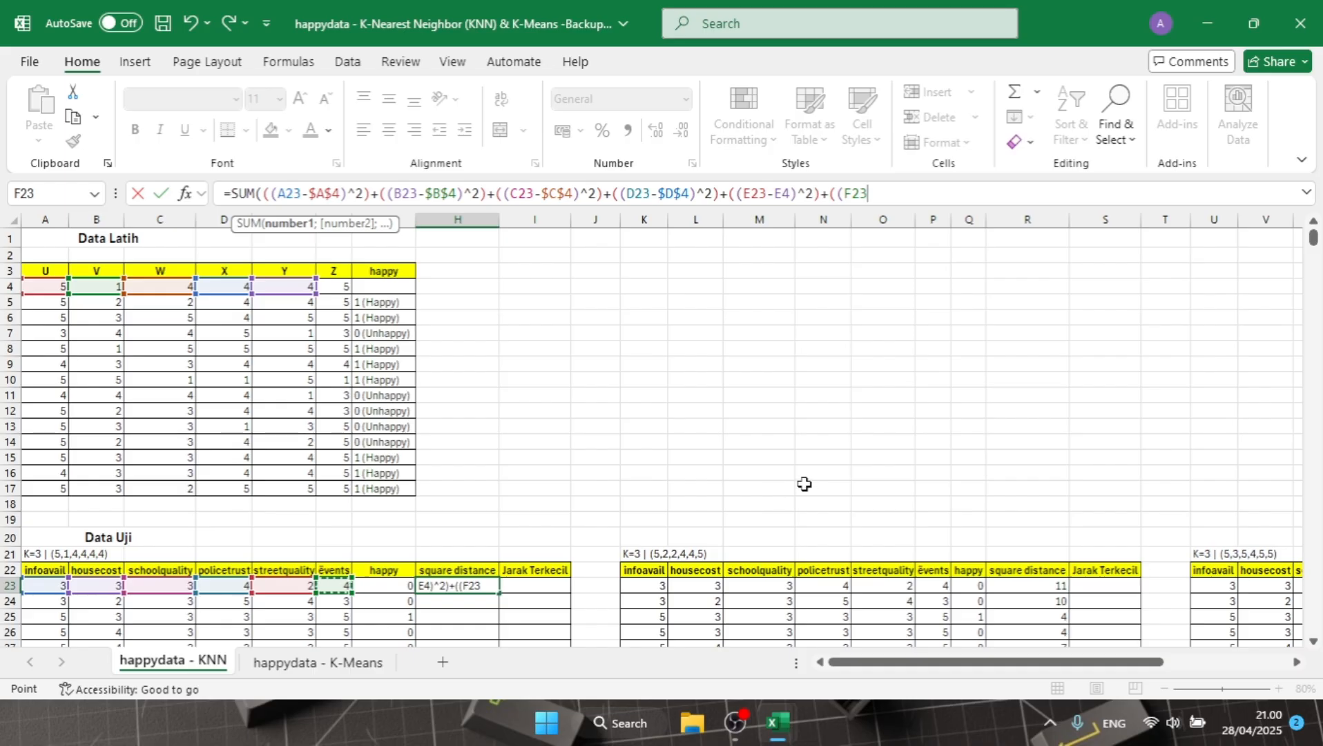
type("-")
left_click(341, 286)
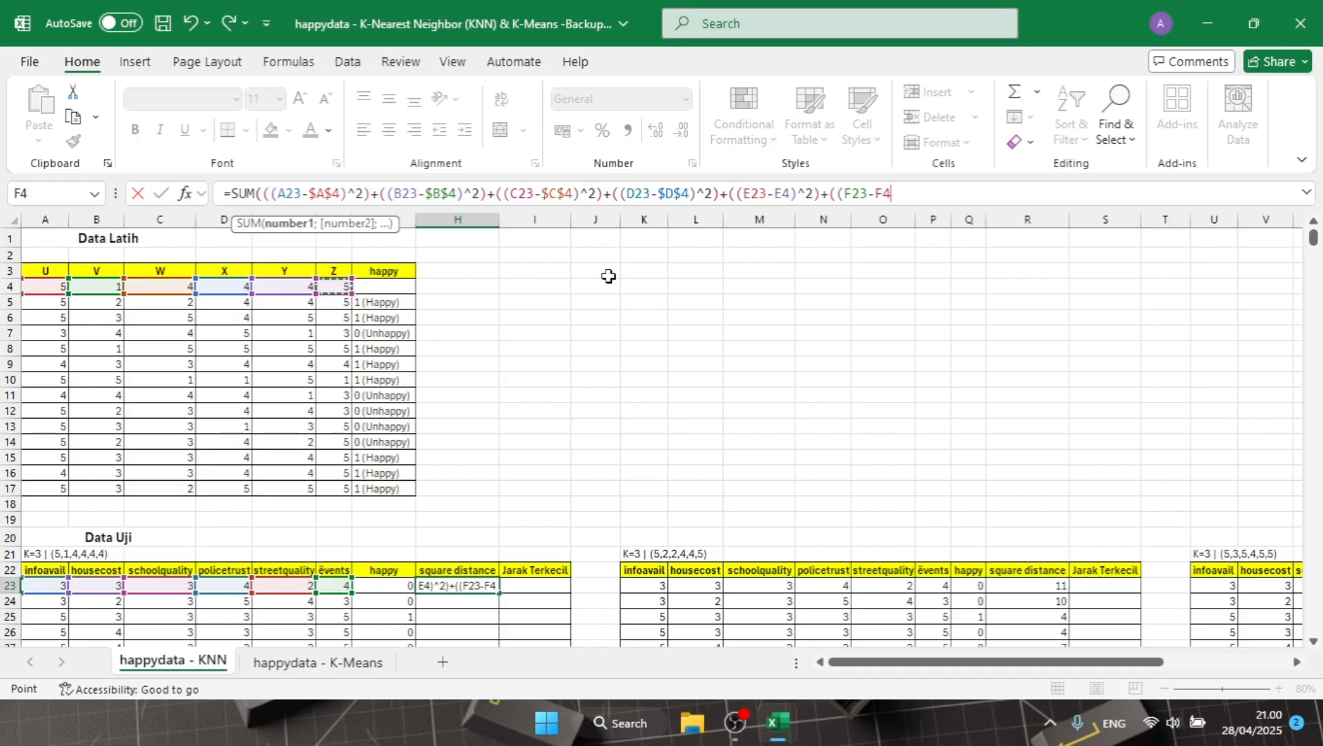
key("F4")
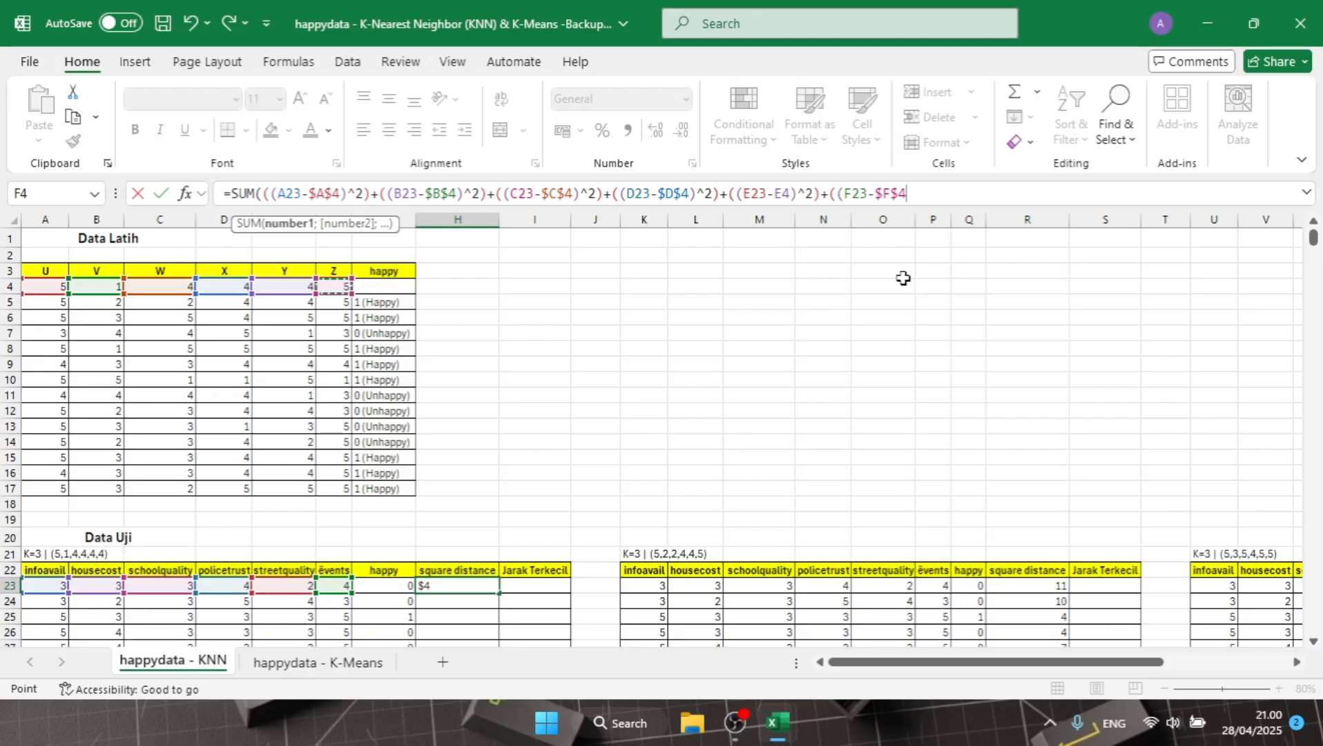
type(")^2")
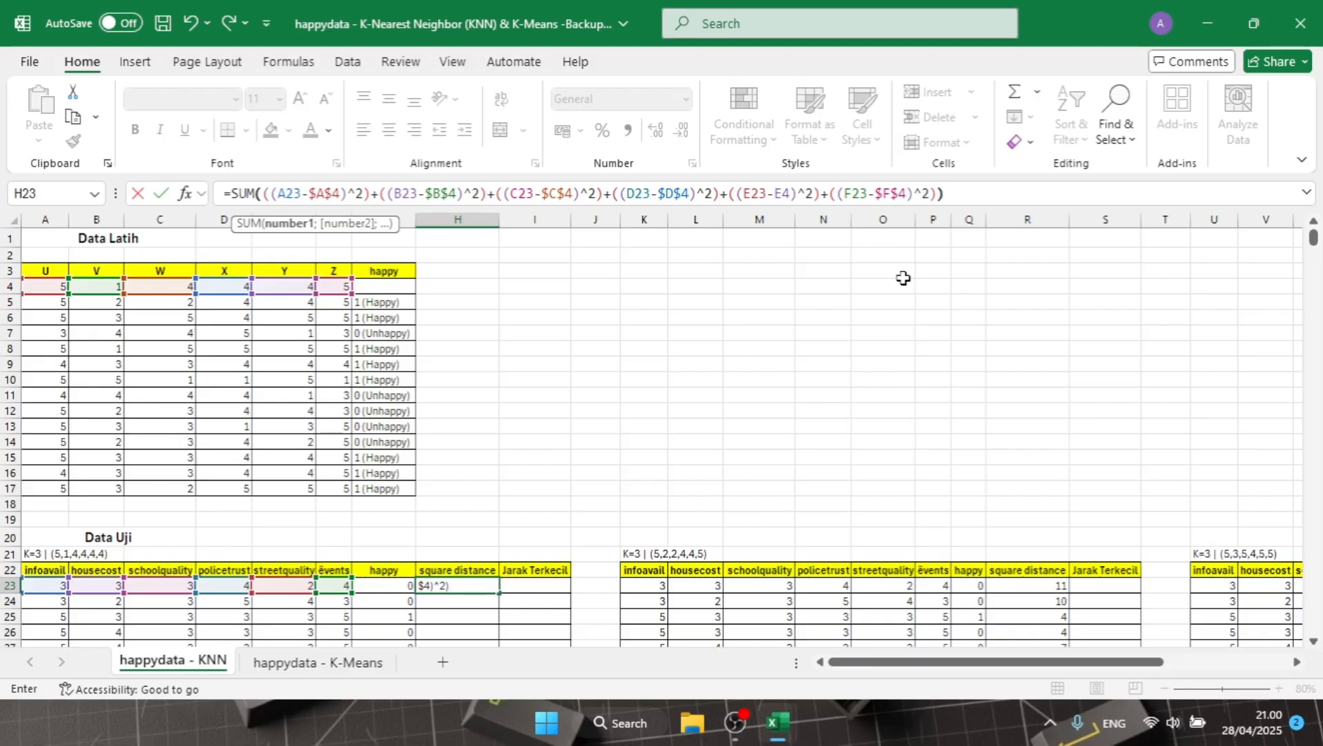
type(")")
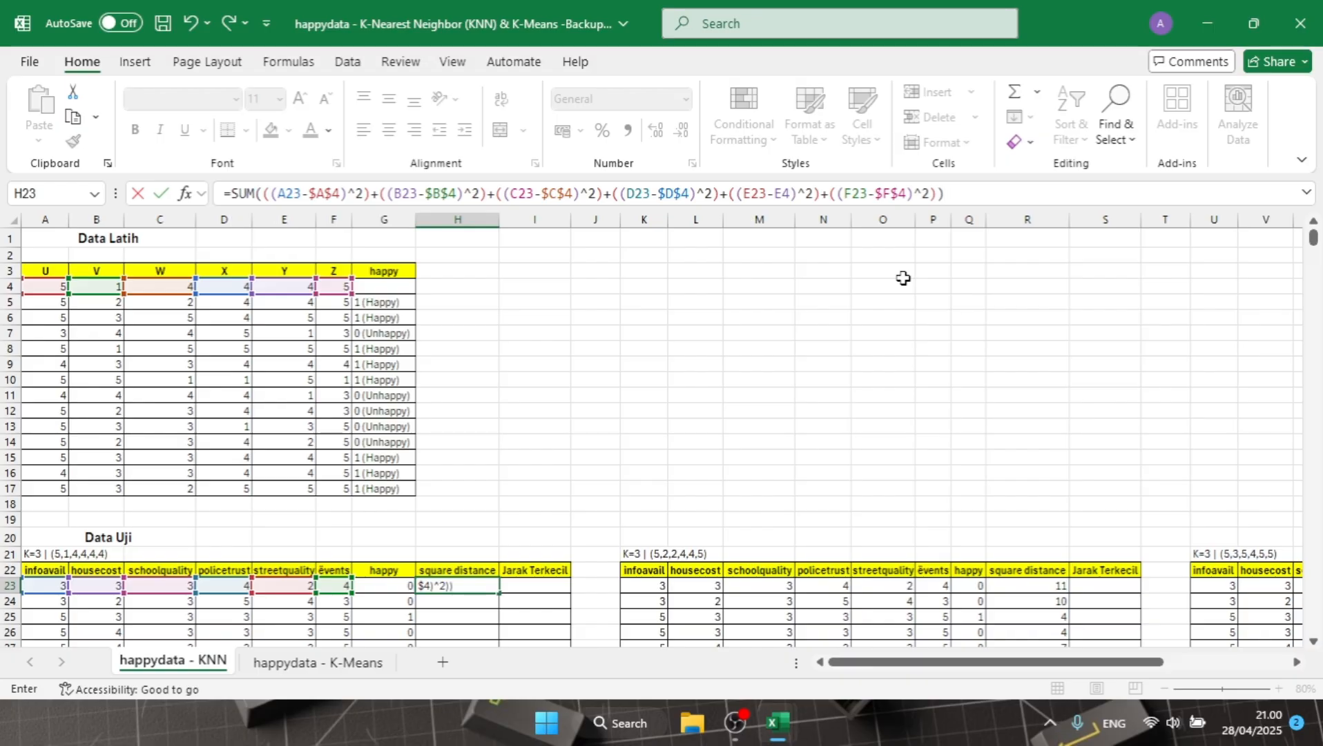
key("Return")
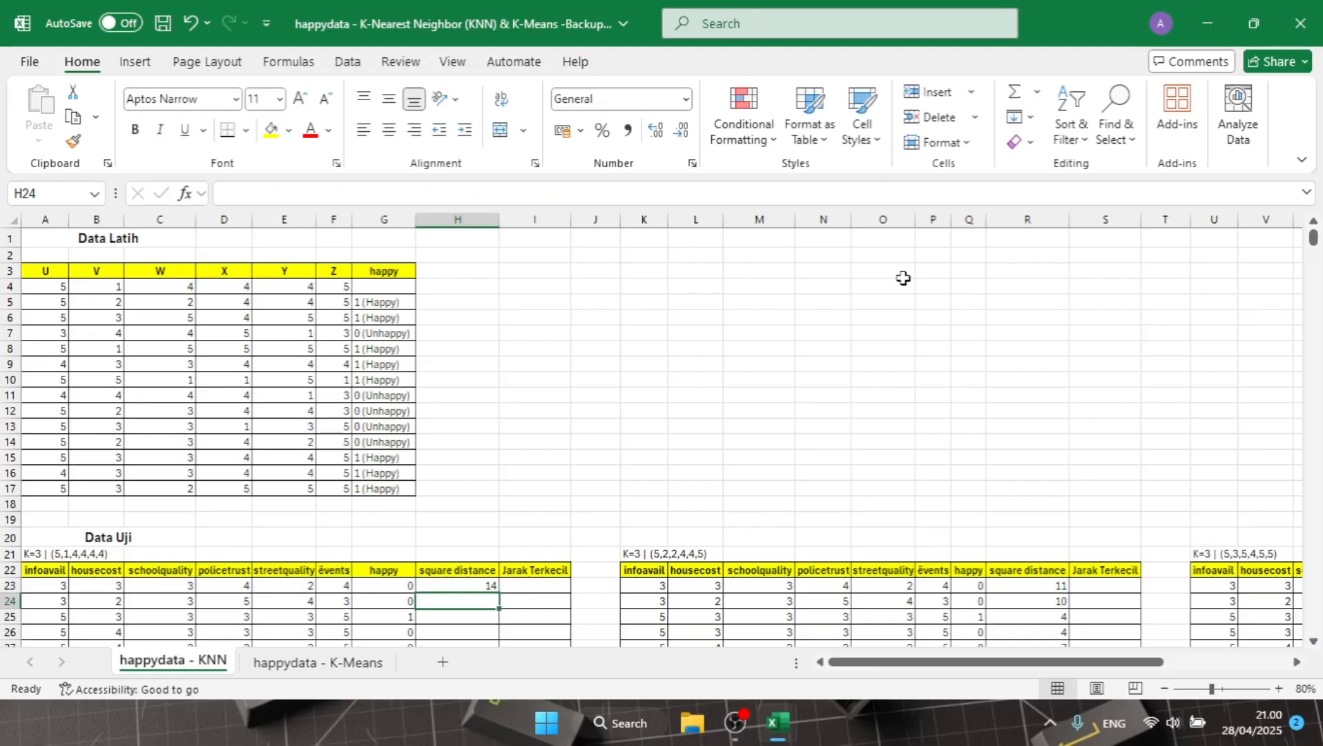
Fill the H23 square distance formula, with its relative E4 reference, down the column to H151.
scroll(906, 277, "down", 4)
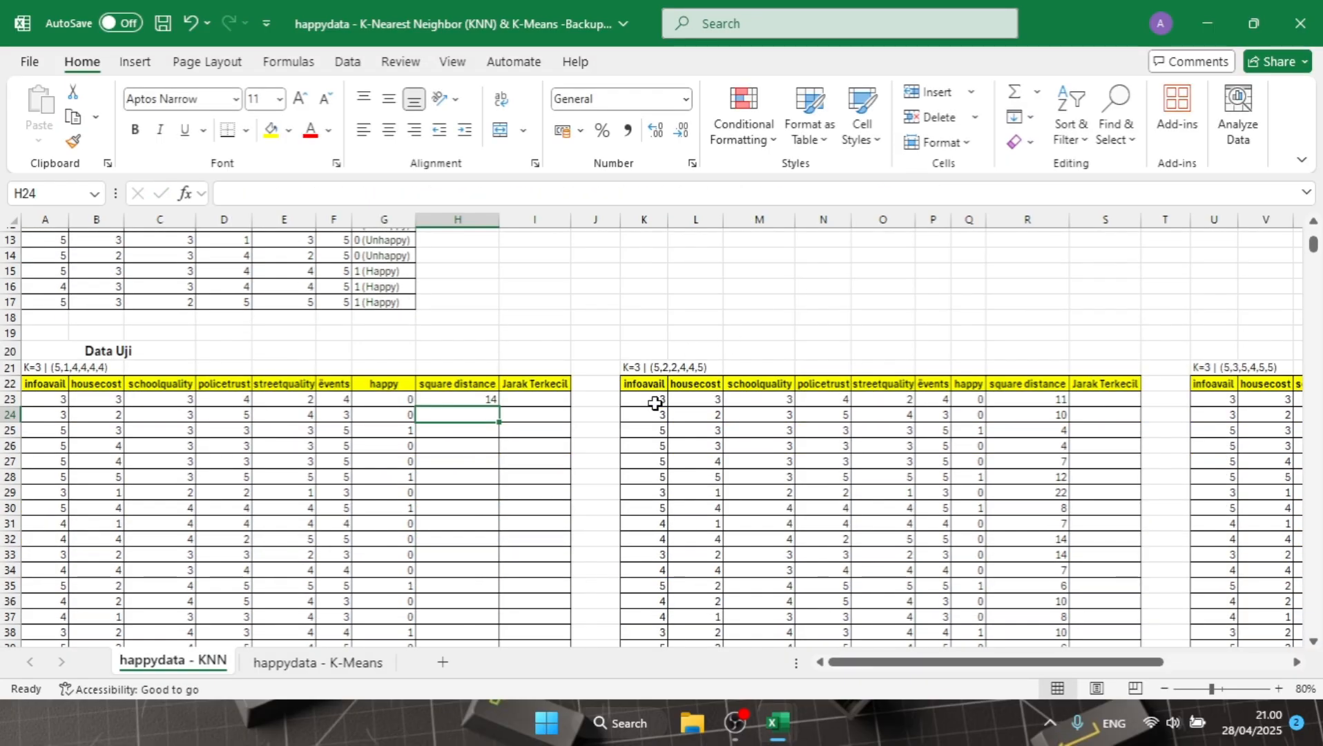
left_click(482, 401)
scroll(472, 375, "down", 1)
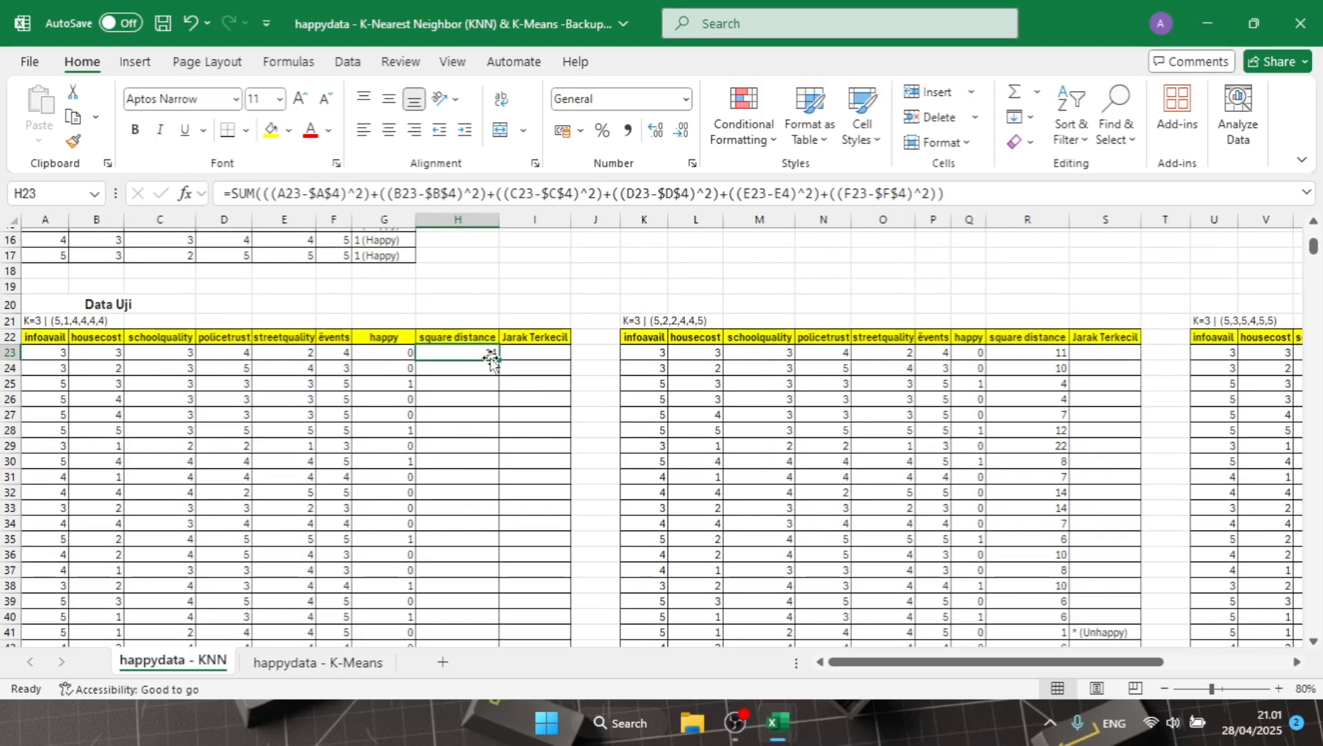
left_click_drag(499, 361, 480, 565)
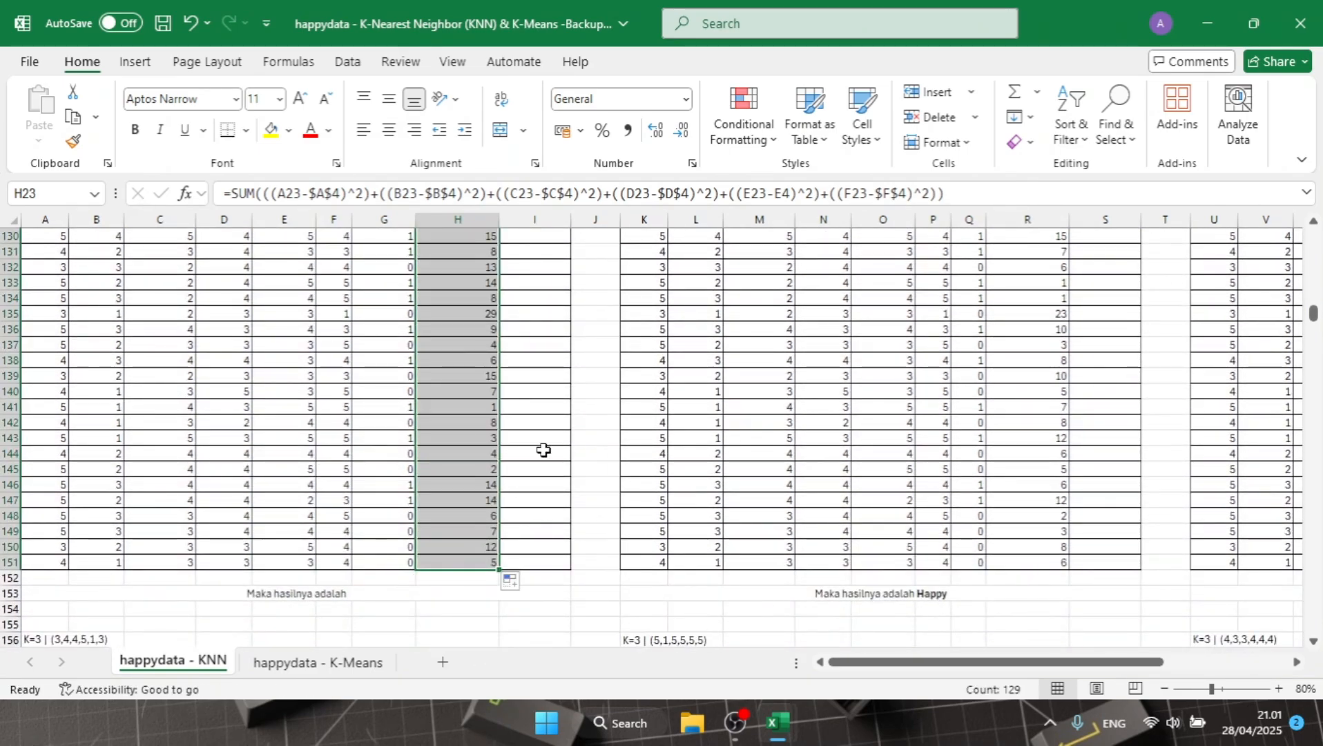
scroll(477, 427, "up", 20)
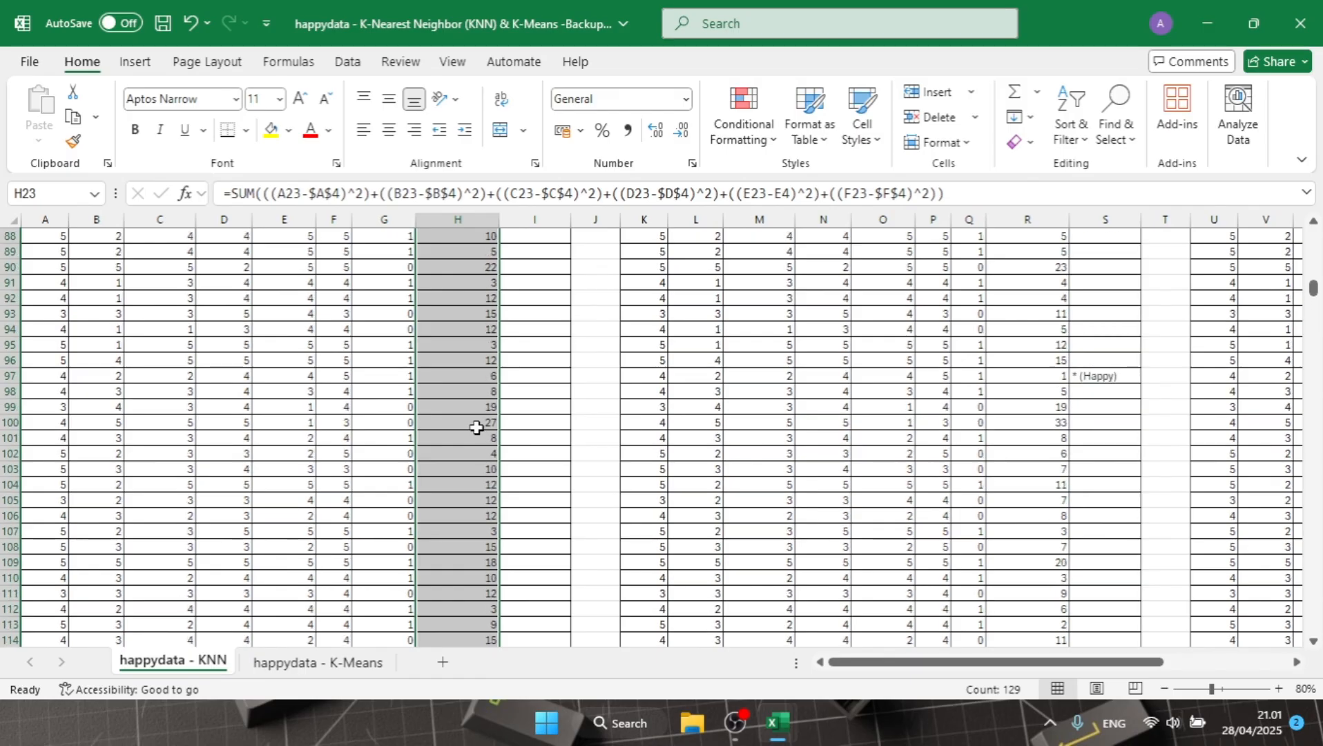
scroll(476, 428, "up", 5)
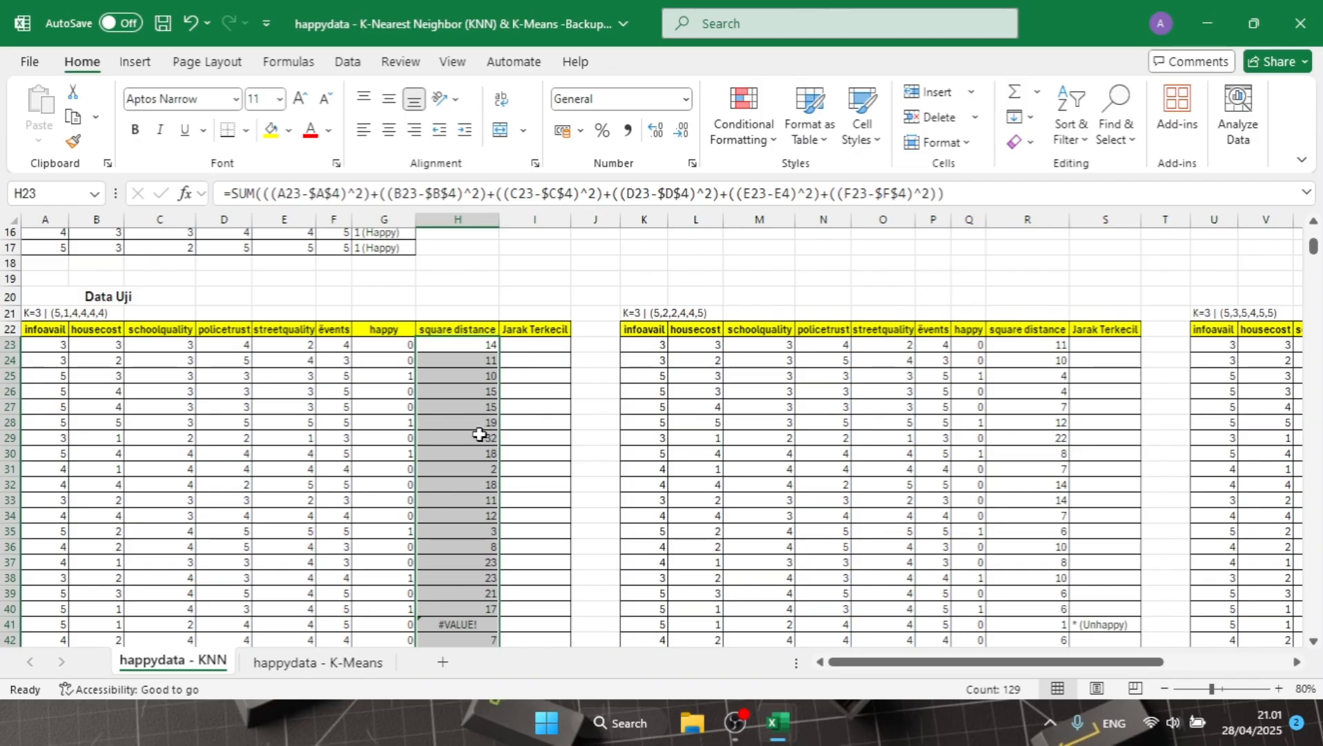
Change the E4 reference in the H23 square distance formula to the absolute $E$4 and enter the formula.
left_click(478, 435)
left_click(491, 347)
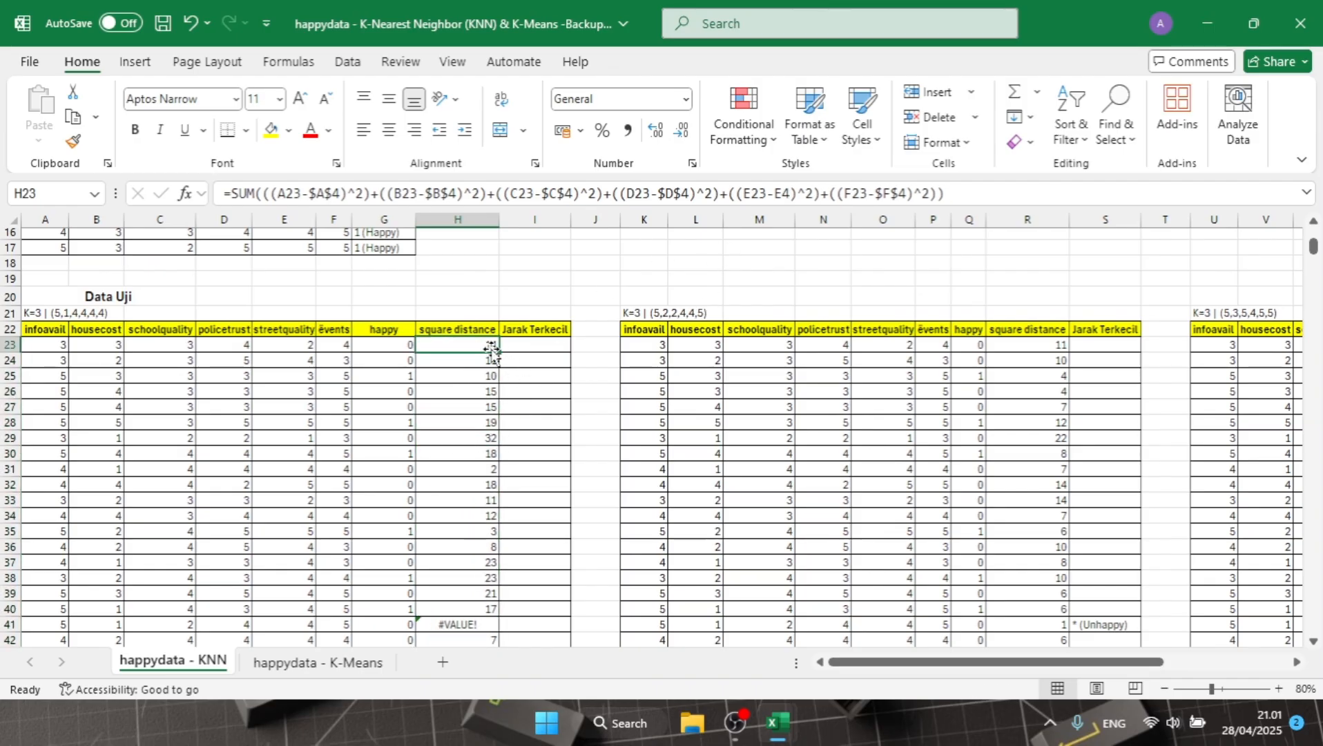
left_click(785, 194)
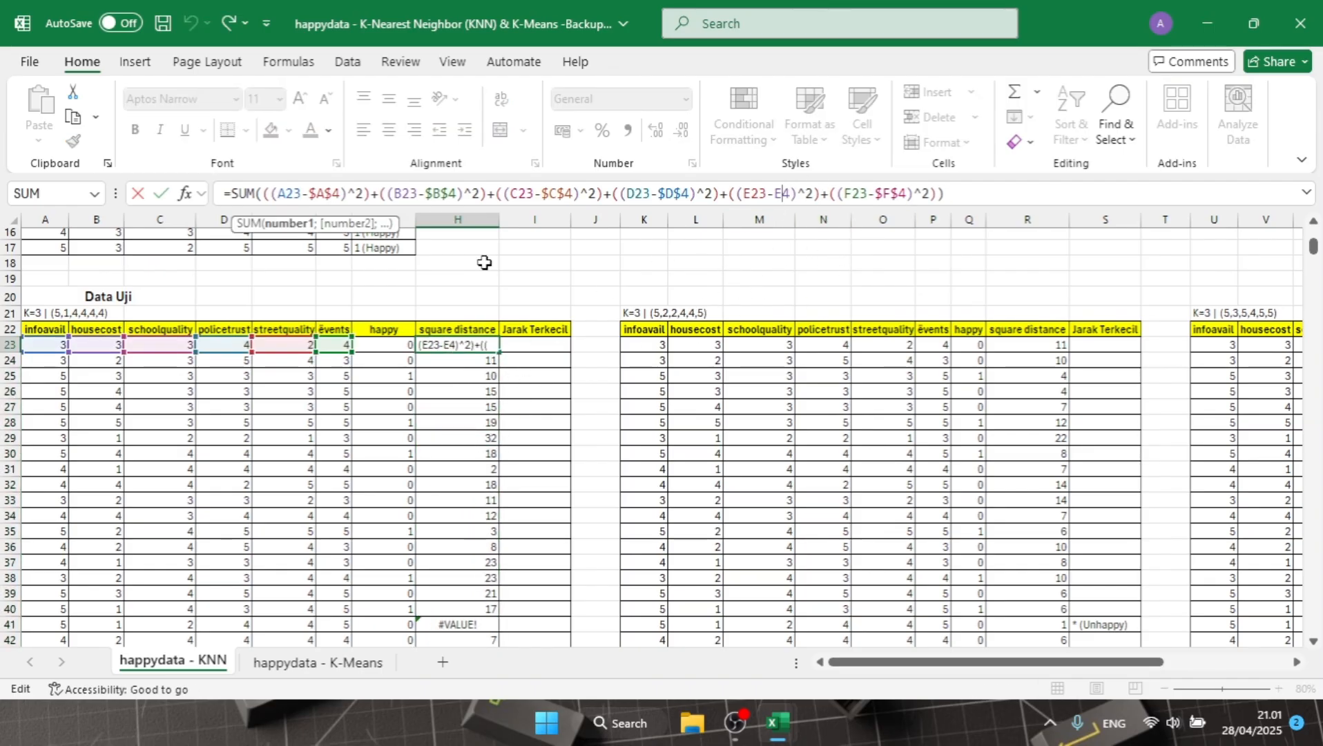
scroll(387, 345, "up", 5)
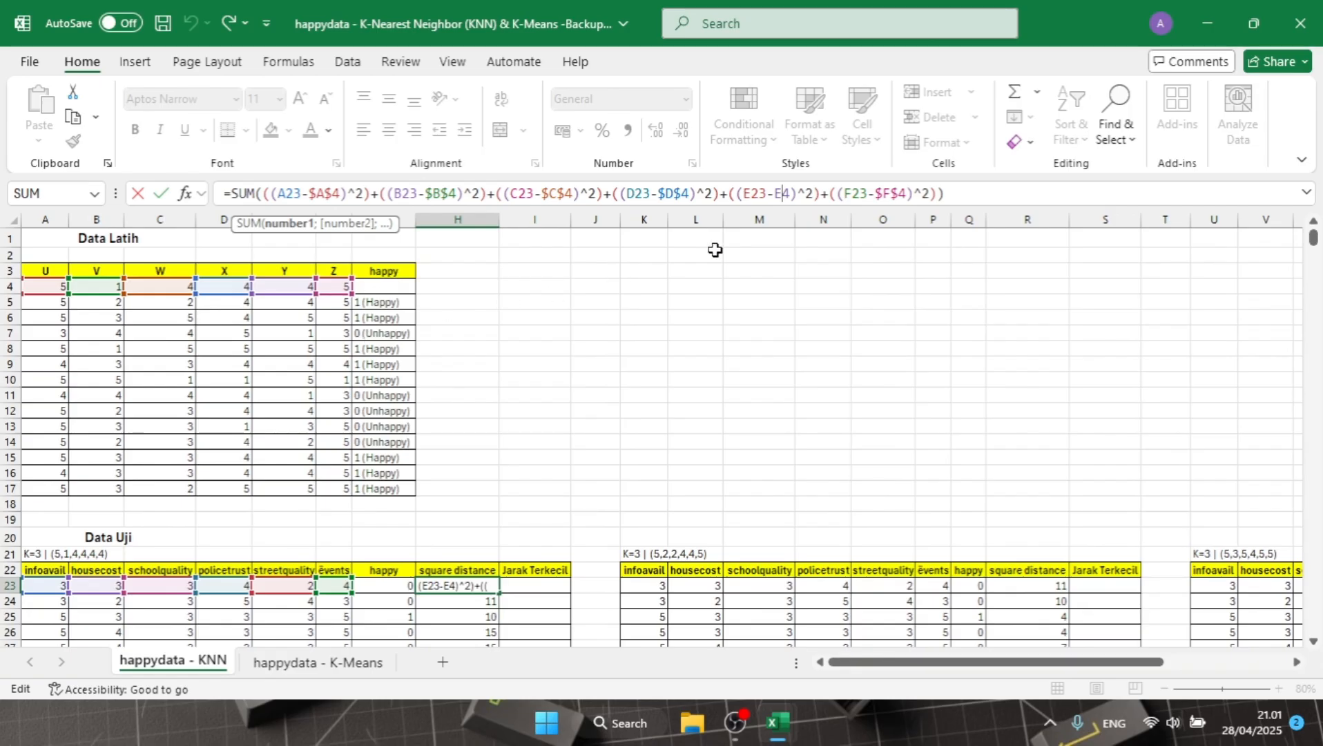
key("F4")
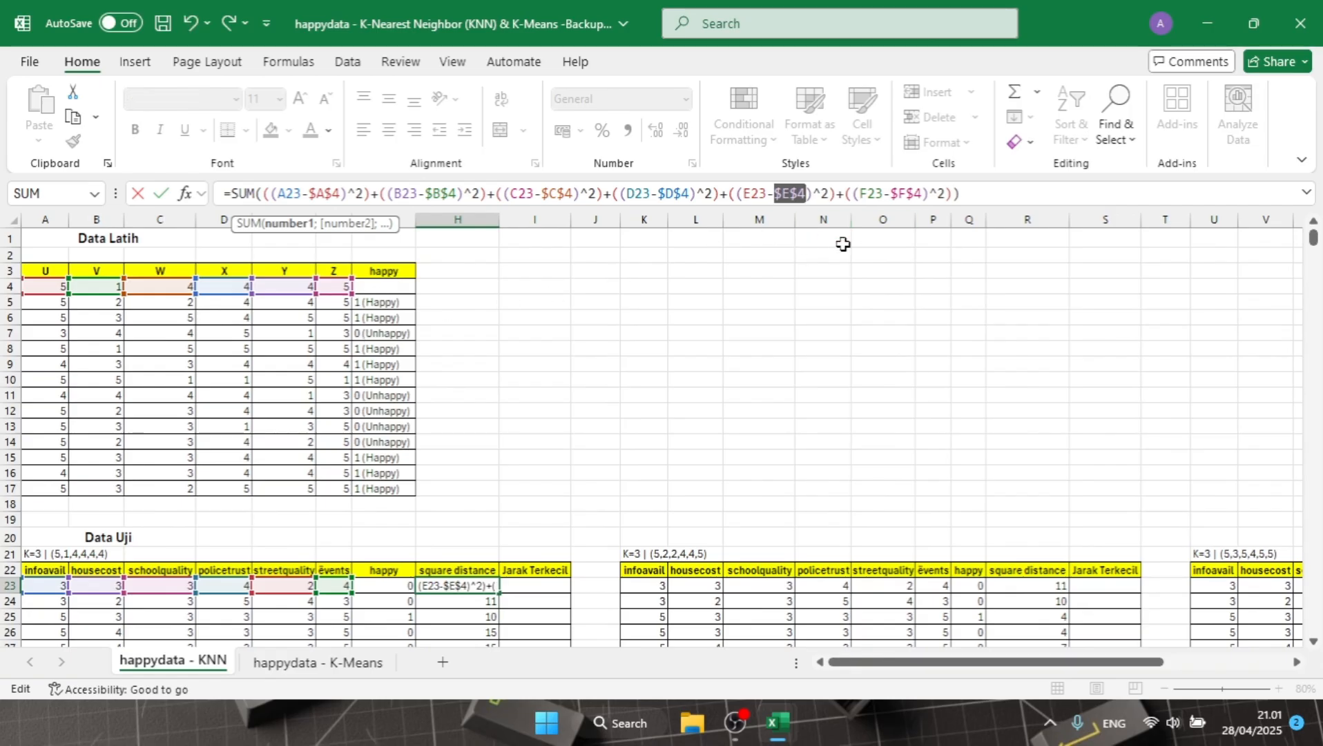
scroll(632, 423, "down", 8)
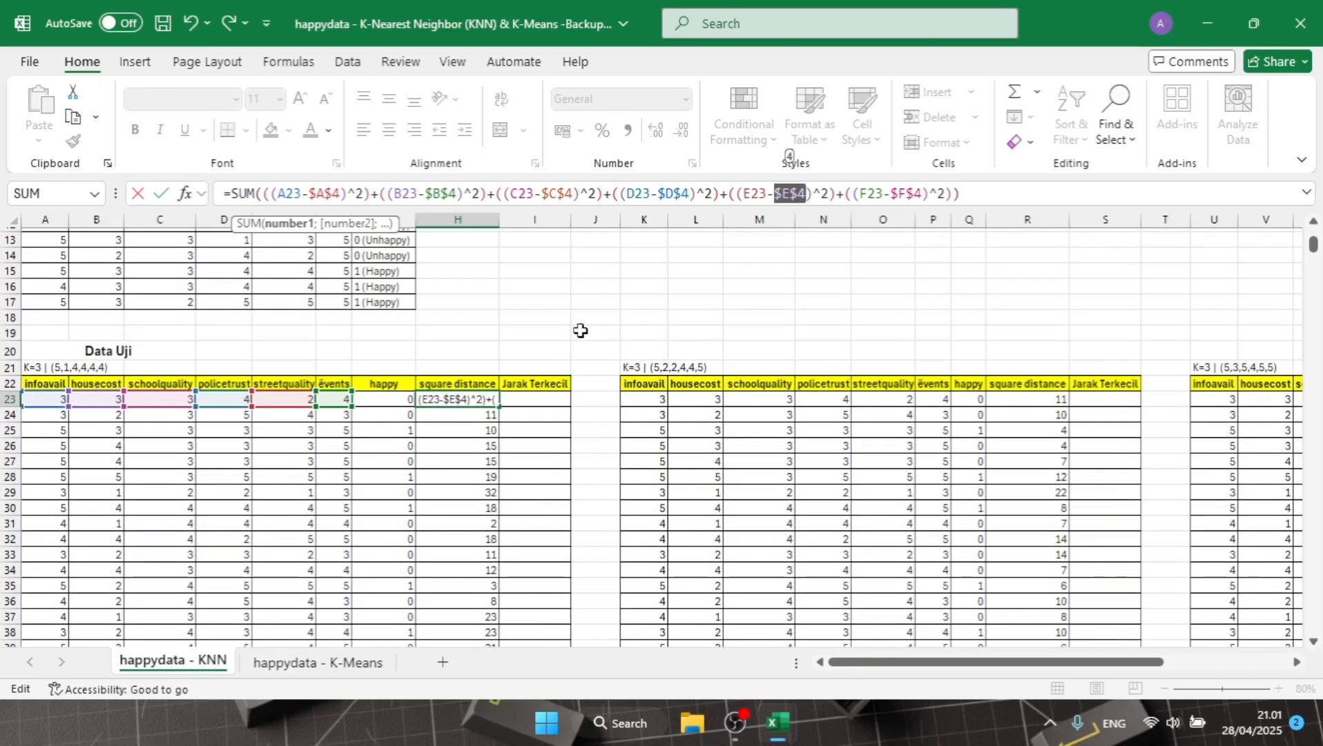
scroll(435, 369, "down", 3)
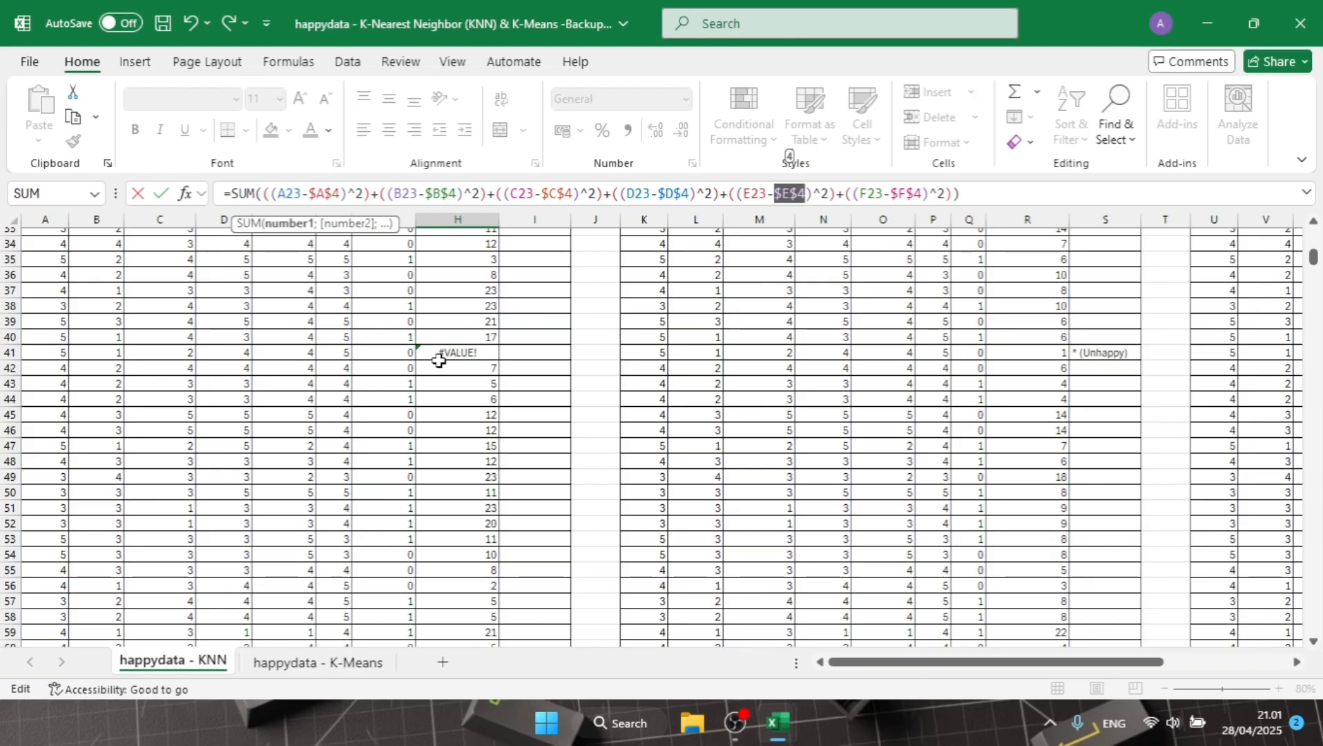
scroll(491, 371, "up", 11)
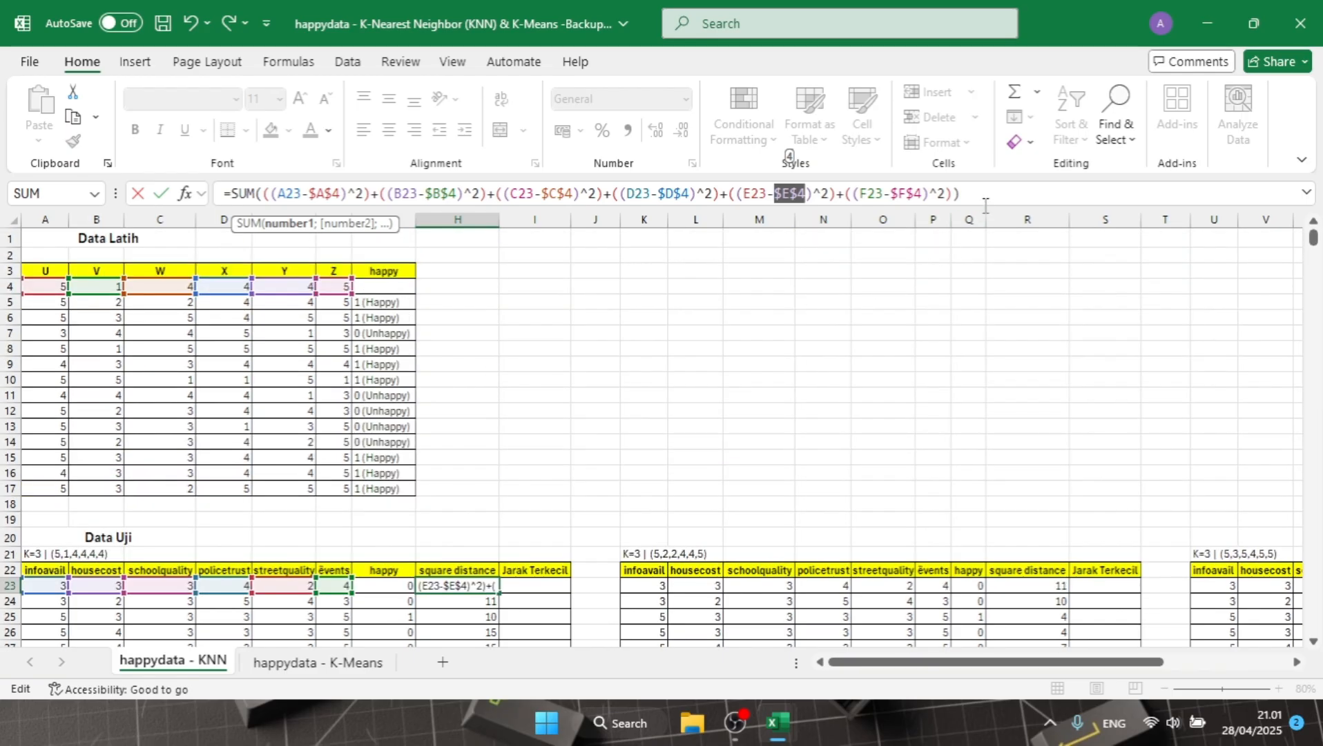
left_click(985, 196)
key("Return")
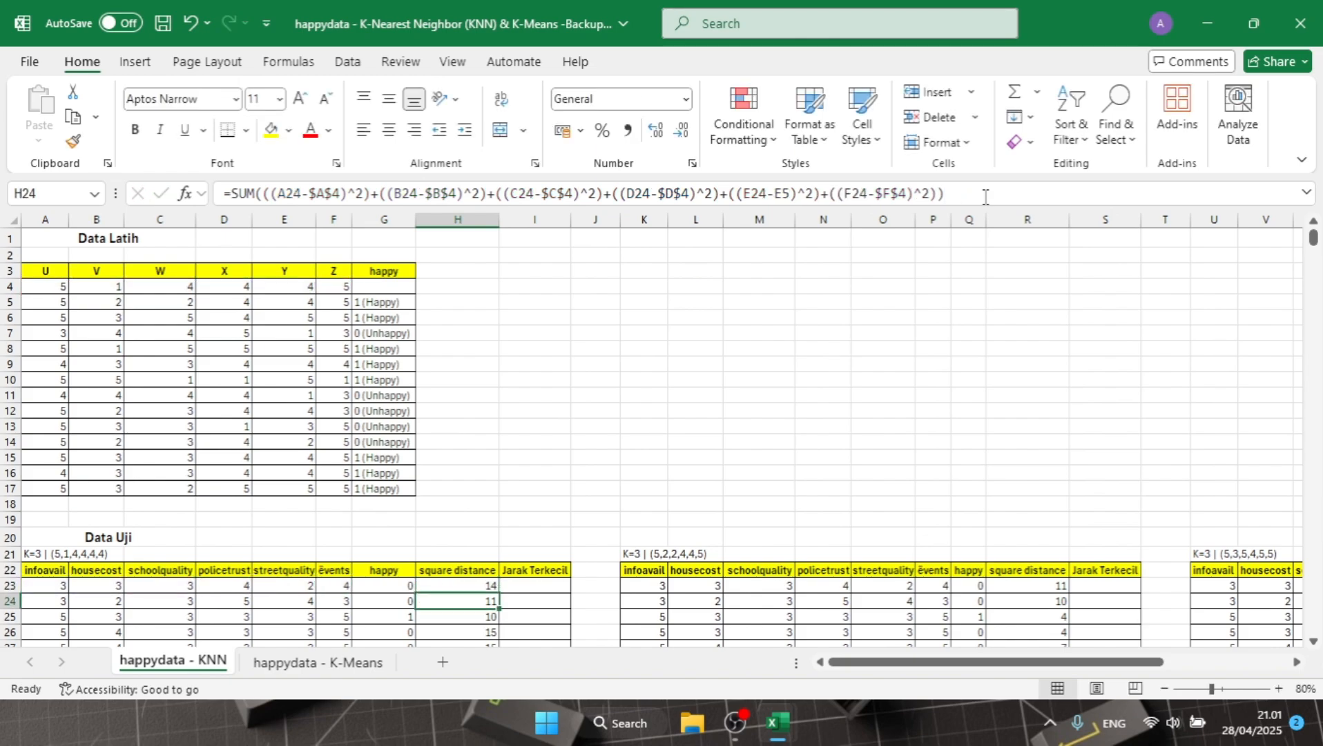
Fill the corrected H23 square distance formula down the column to H151.
scroll(549, 410, "down", 4)
left_click(494, 399)
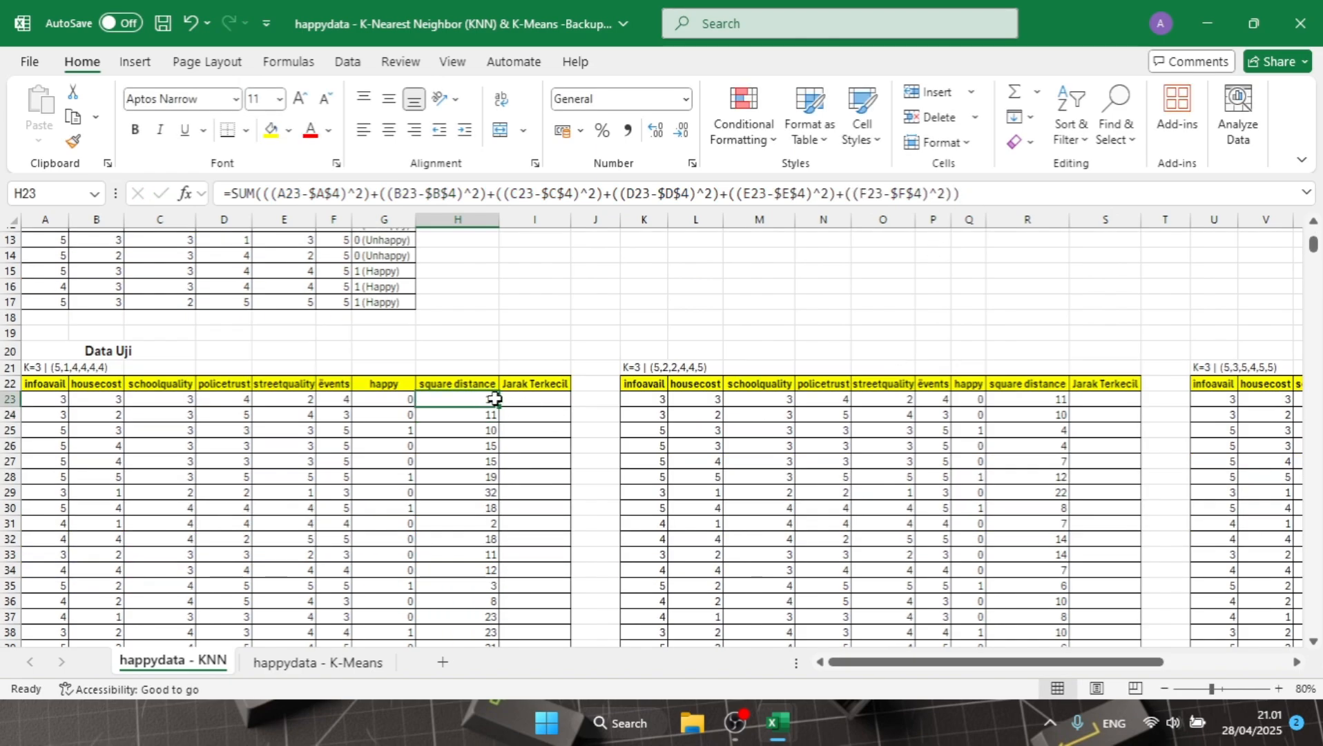
left_click_drag(497, 406, 489, 563)
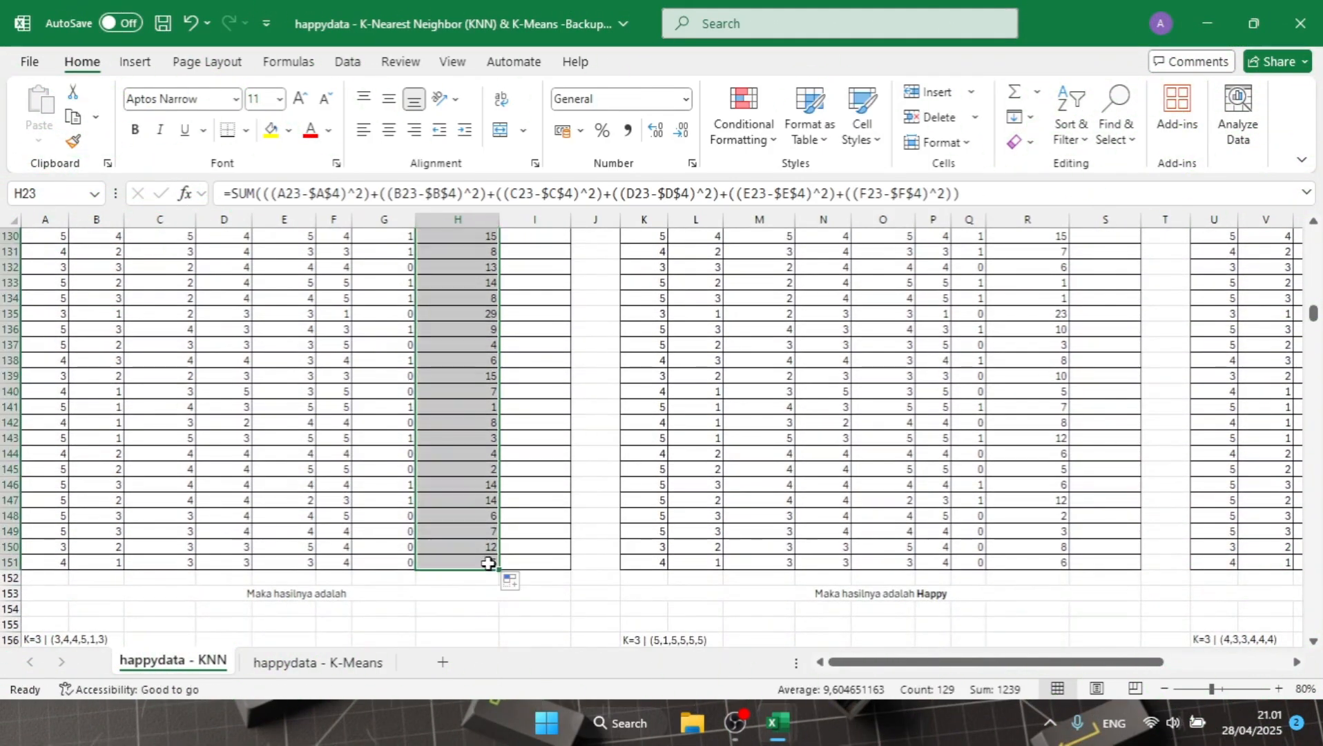
scroll(604, 496, "up", 20)
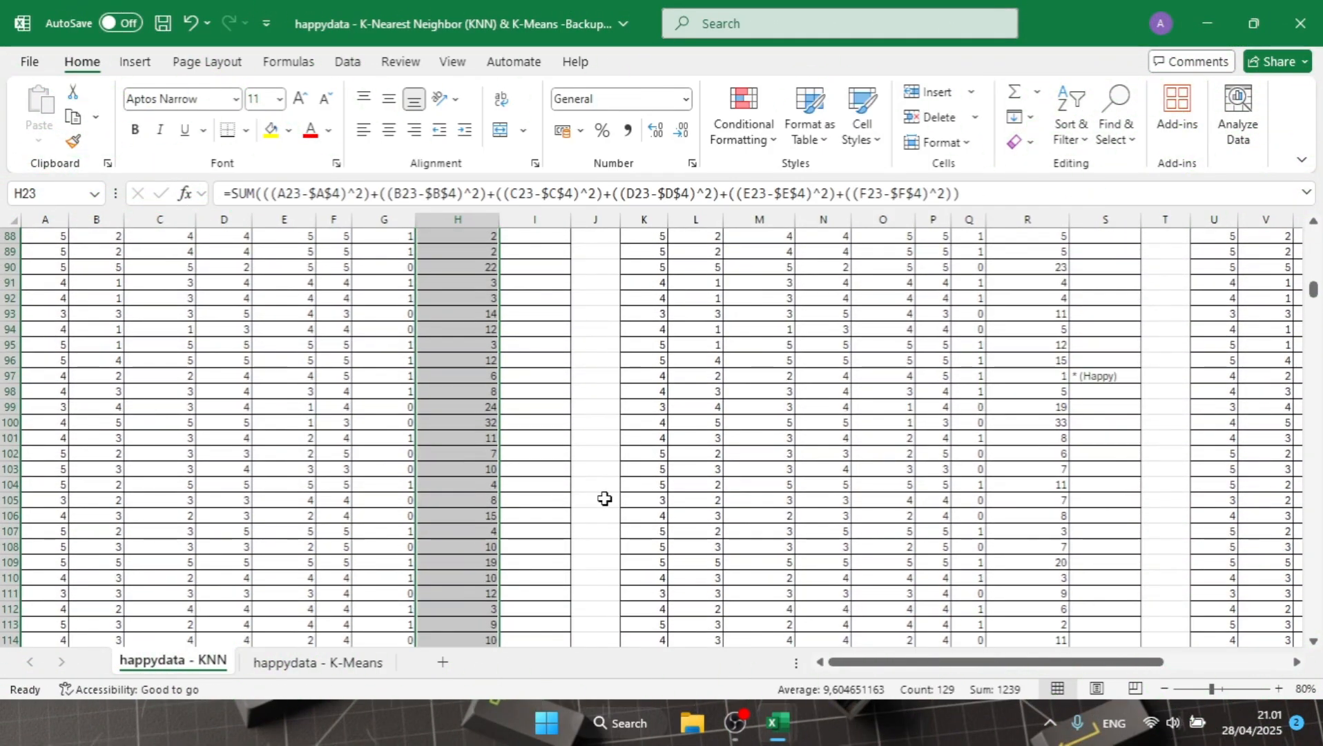
scroll(605, 499, "up", 17)
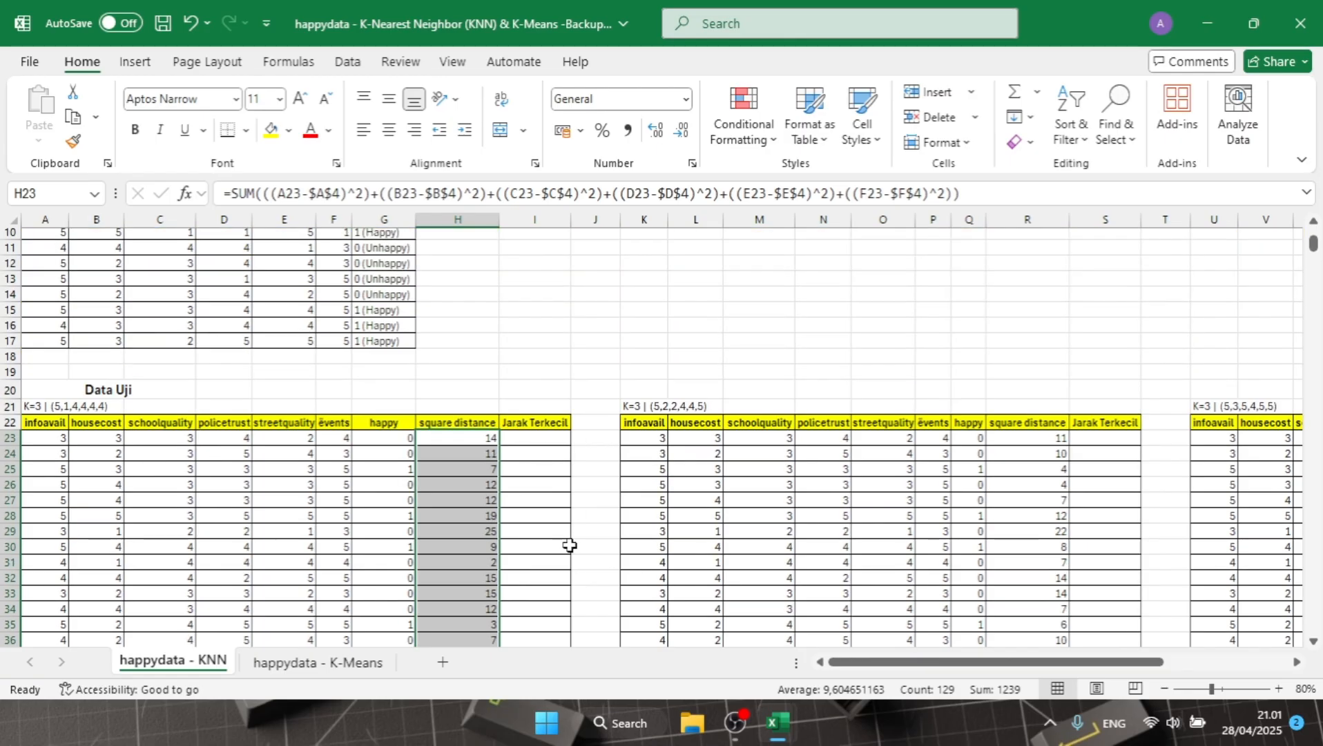
left_click(541, 410)
Copy the square distances H23:H151, paste them into the Book2 workbook starting at A1 and dismiss the circular reference warning.
scroll(566, 452, "down", 2)
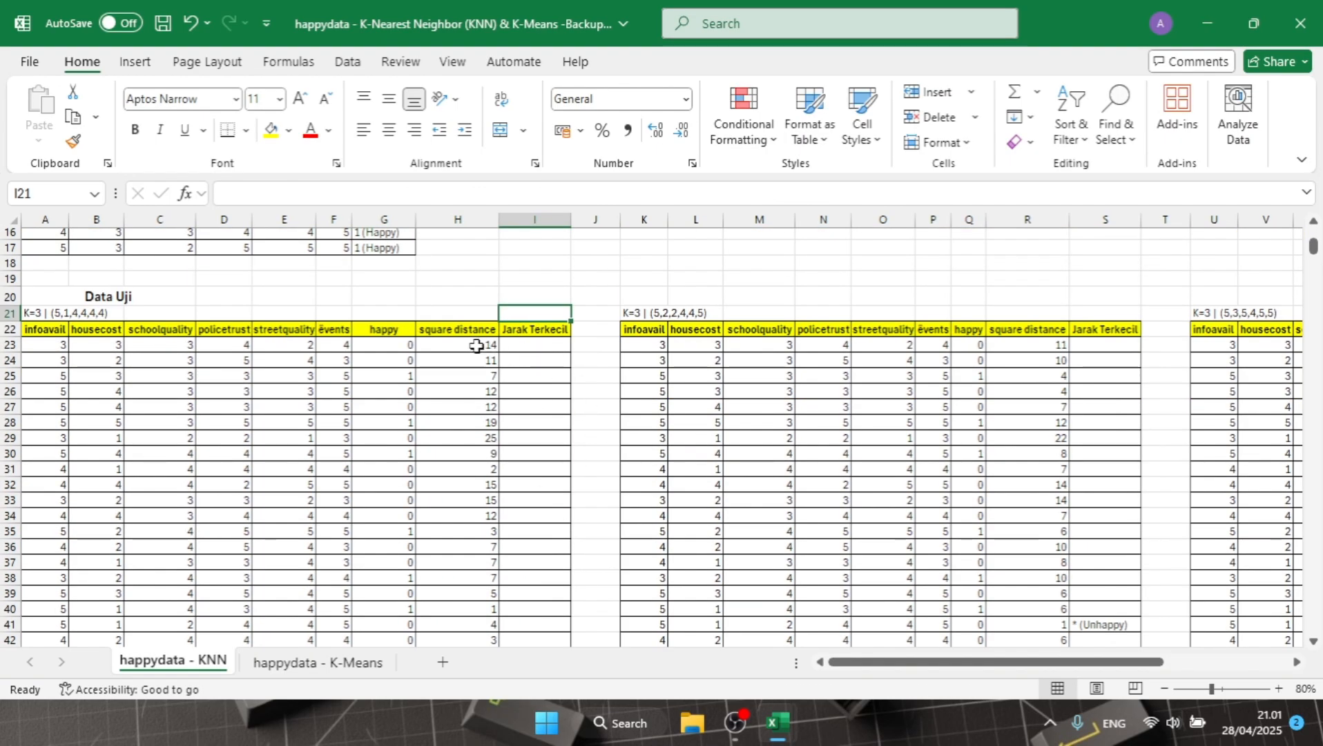
left_click_drag(476, 346, 493, 603)
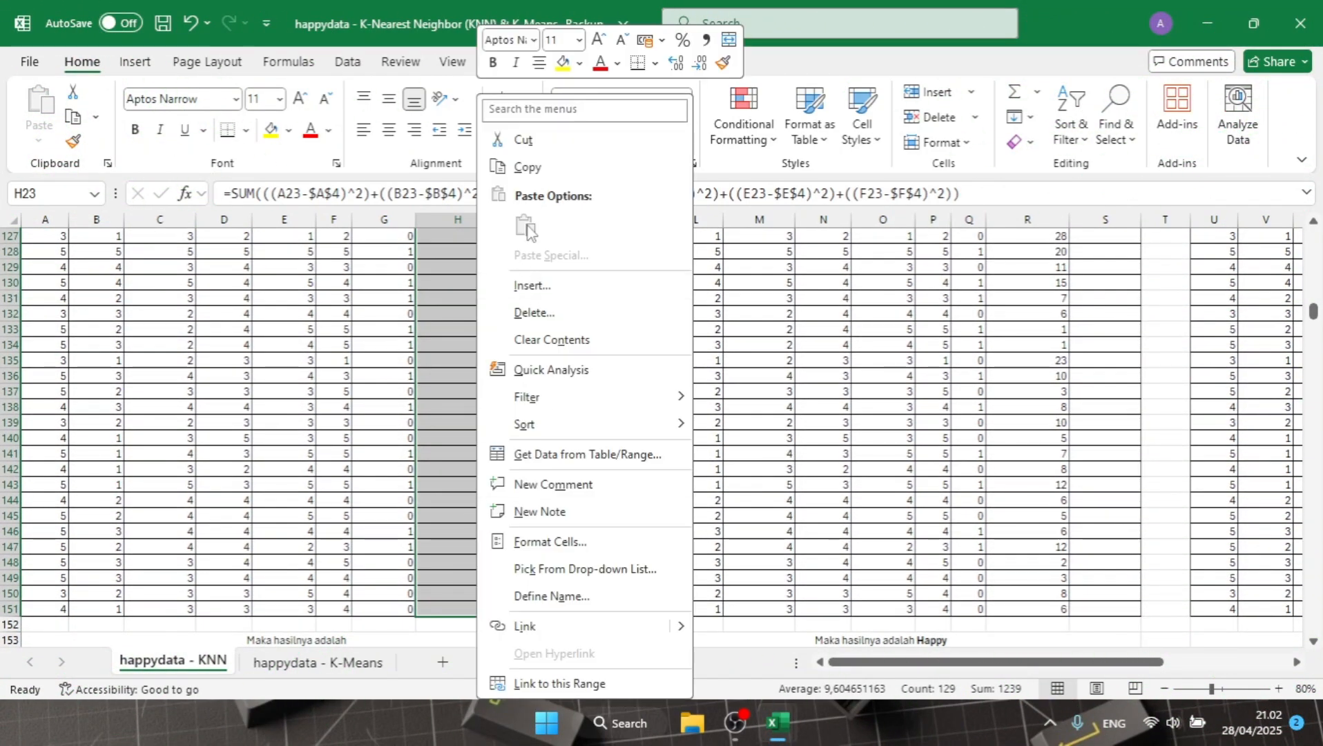
left_click(552, 167)
scroll(553, 331, "up", 2)
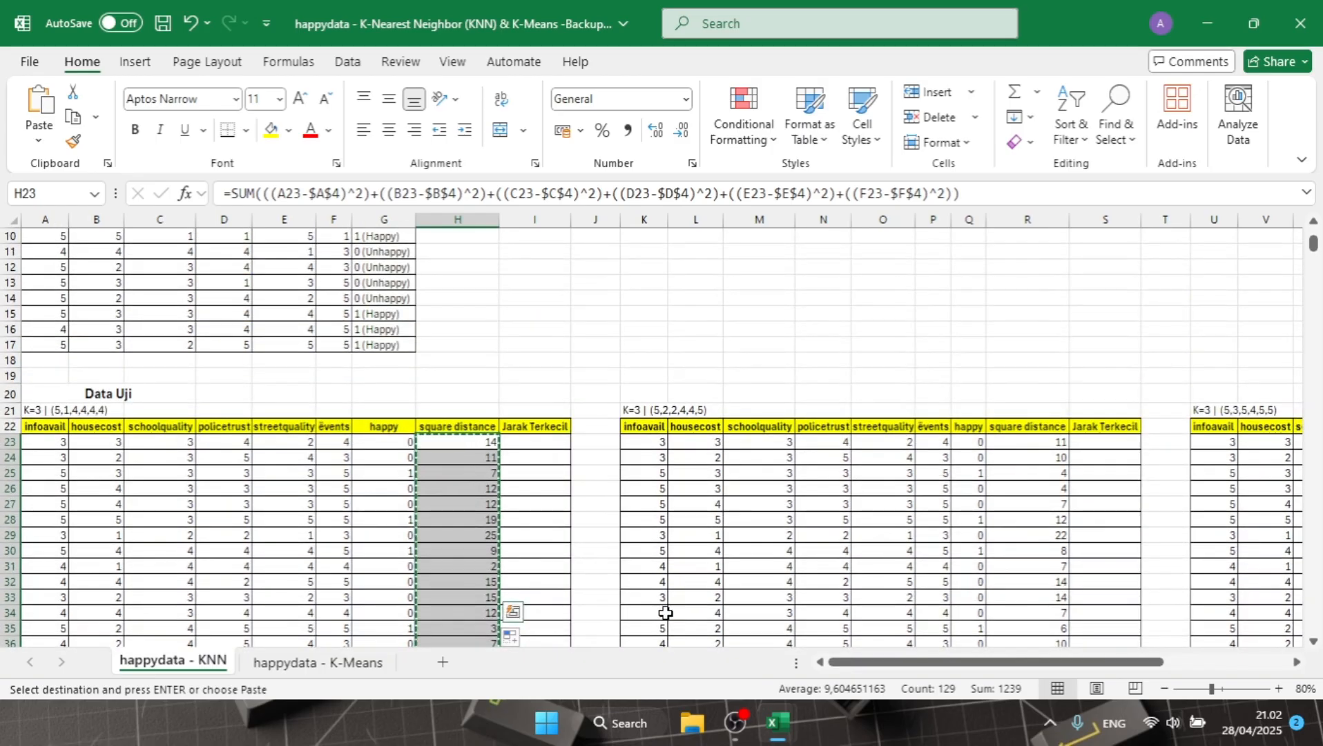
mouse_move(776, 723)
left_click(858, 634)
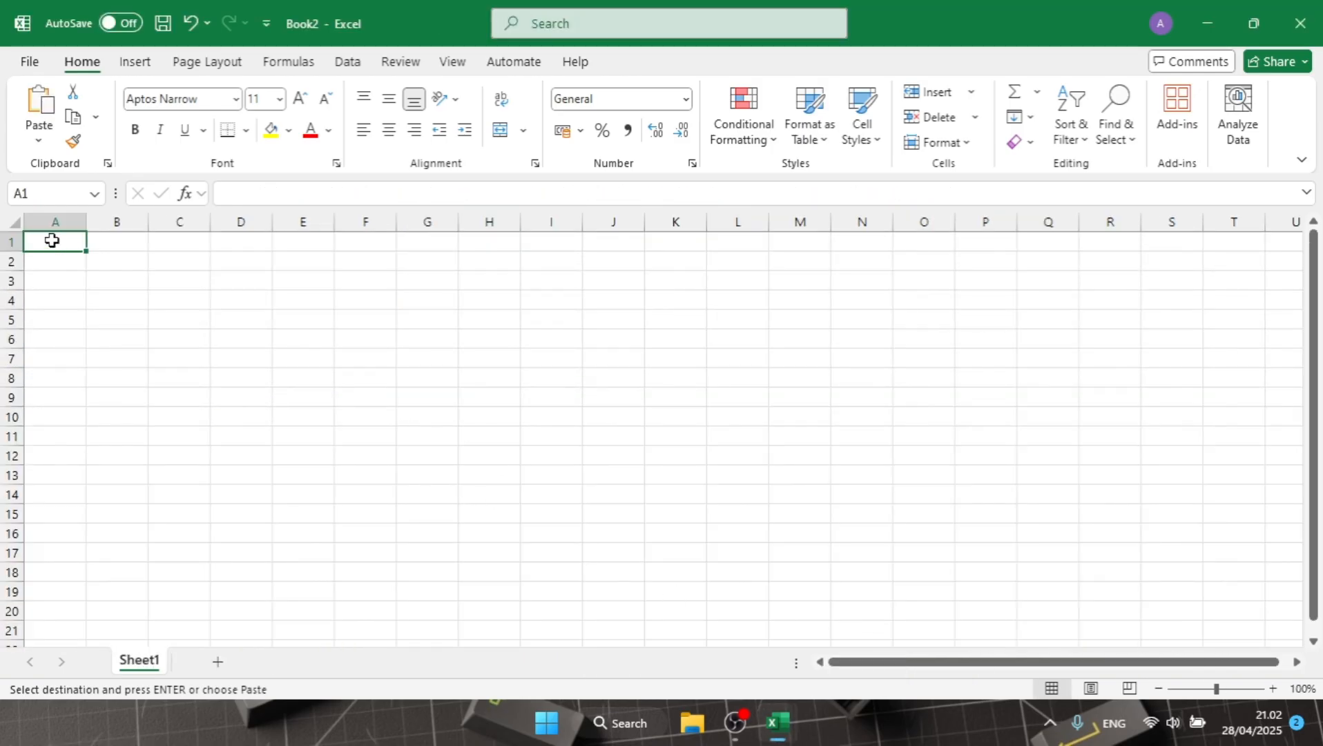
key("ctrl+v")
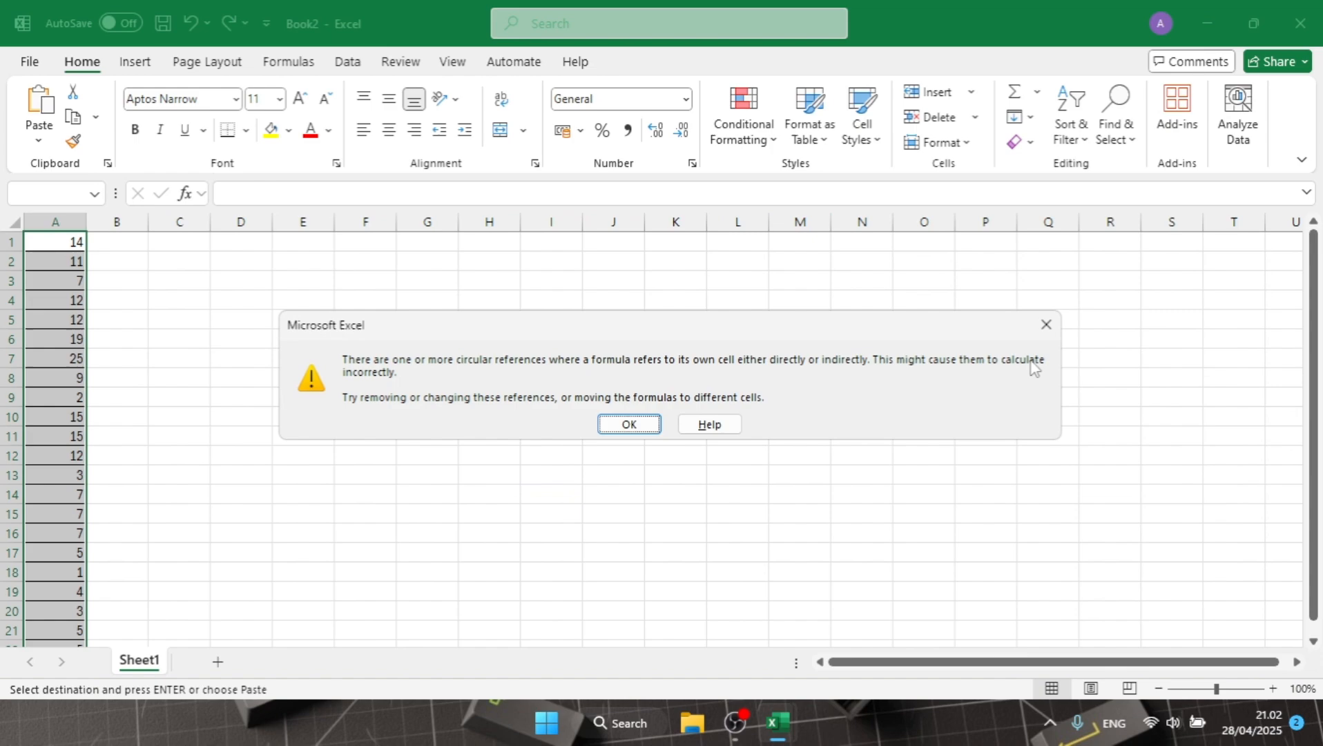
left_click(1046, 324)
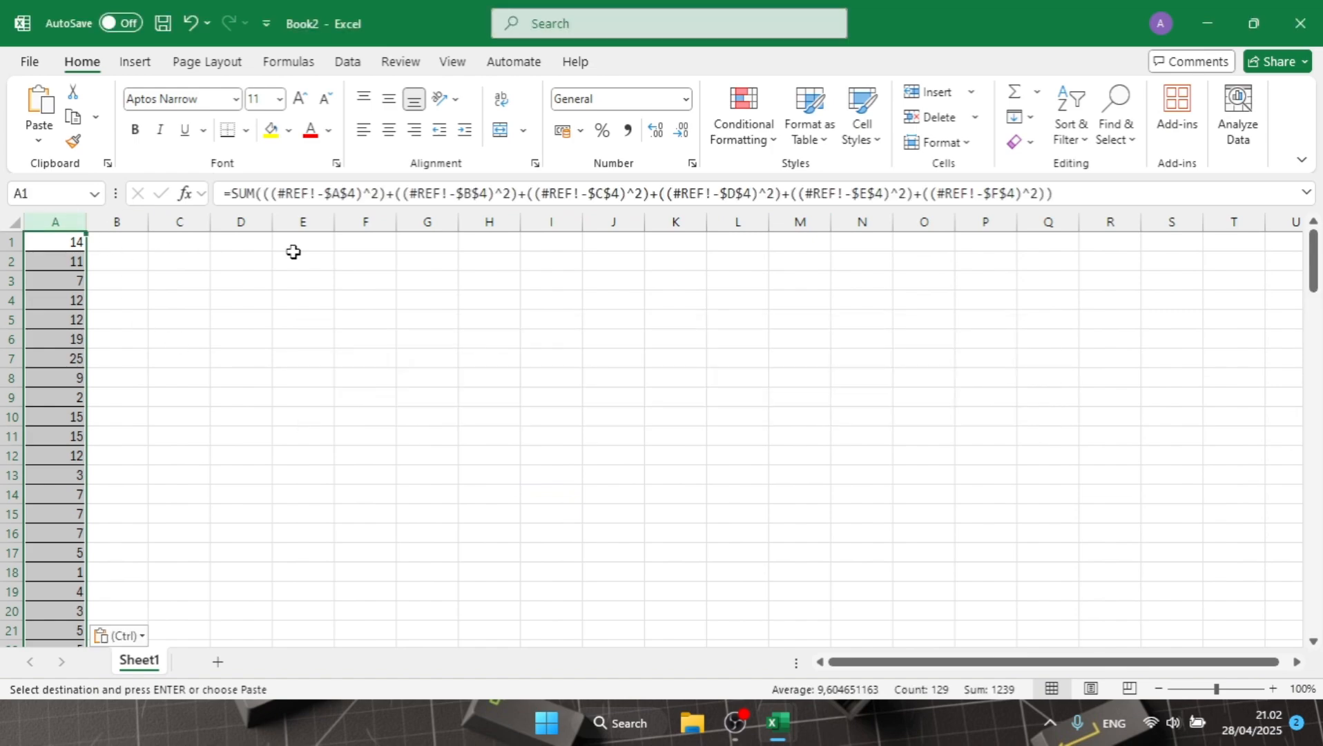
Sort the pasted distances in column A of Book2 from smallest to largest.
left_click(1068, 131)
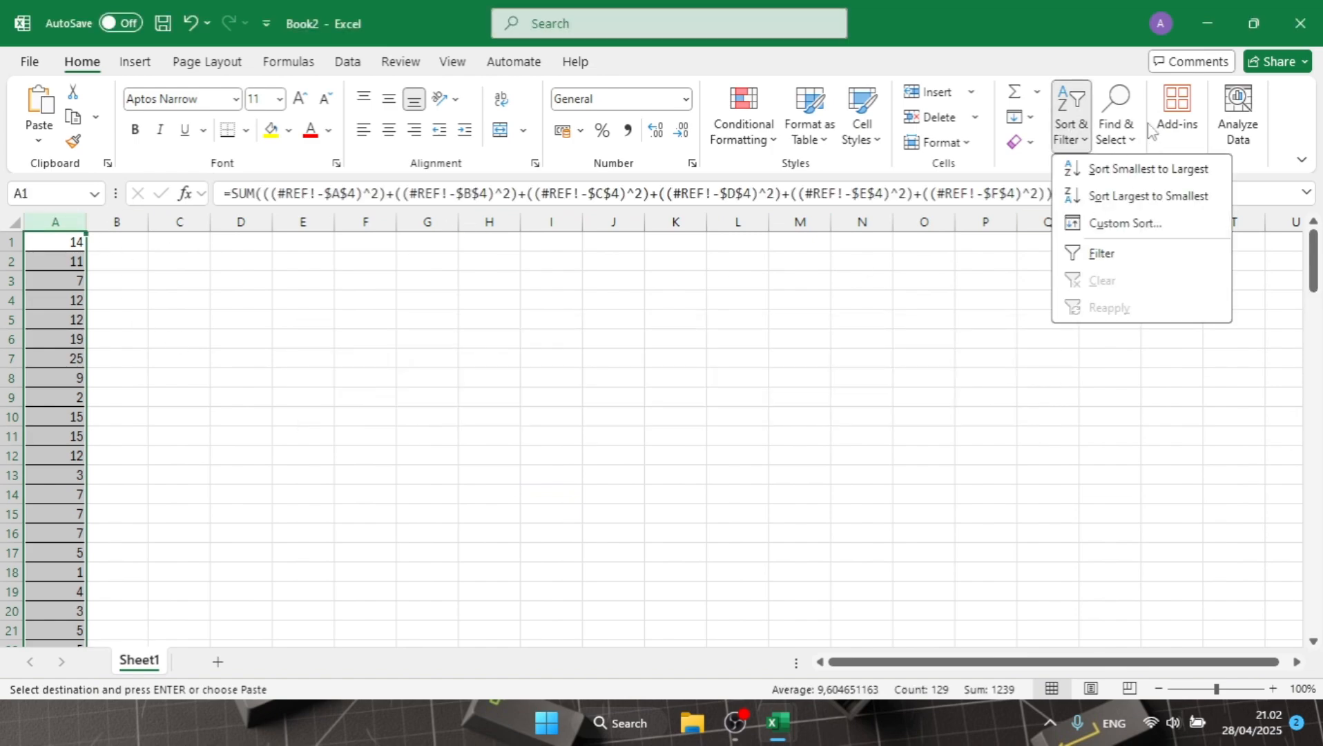
left_click(1149, 169)
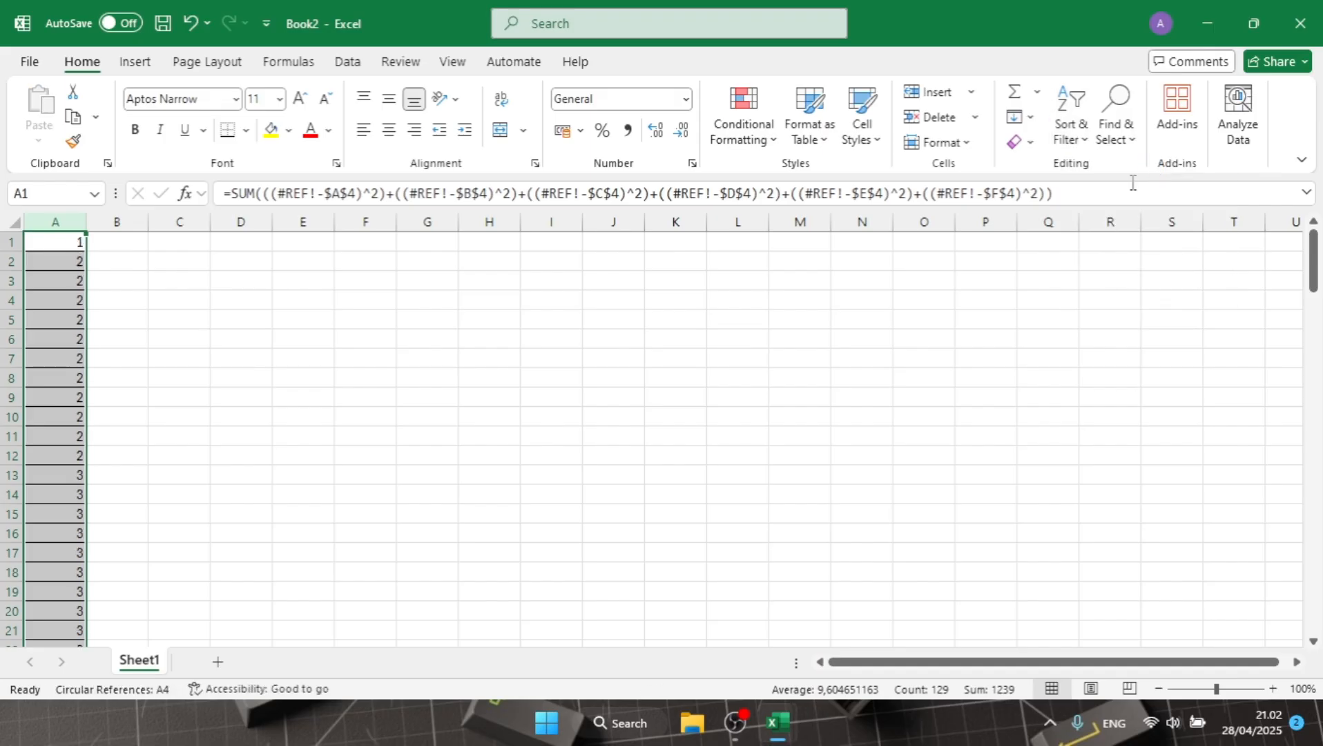
left_click(66, 276)
left_click(75, 245)
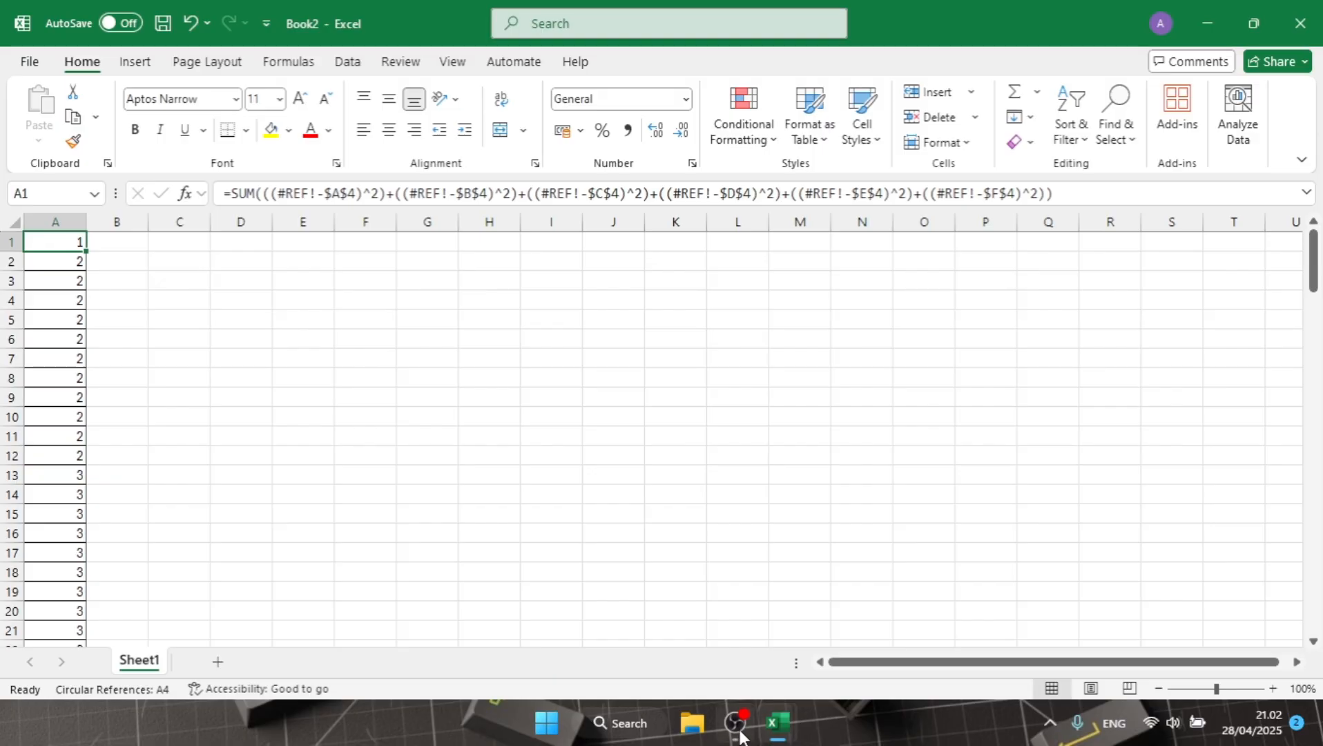
Switch back to the happydata workbook and enter "* (Happy)" in I40 under Jarak Terkecil.
mouse_move(774, 723)
left_click(662, 607)
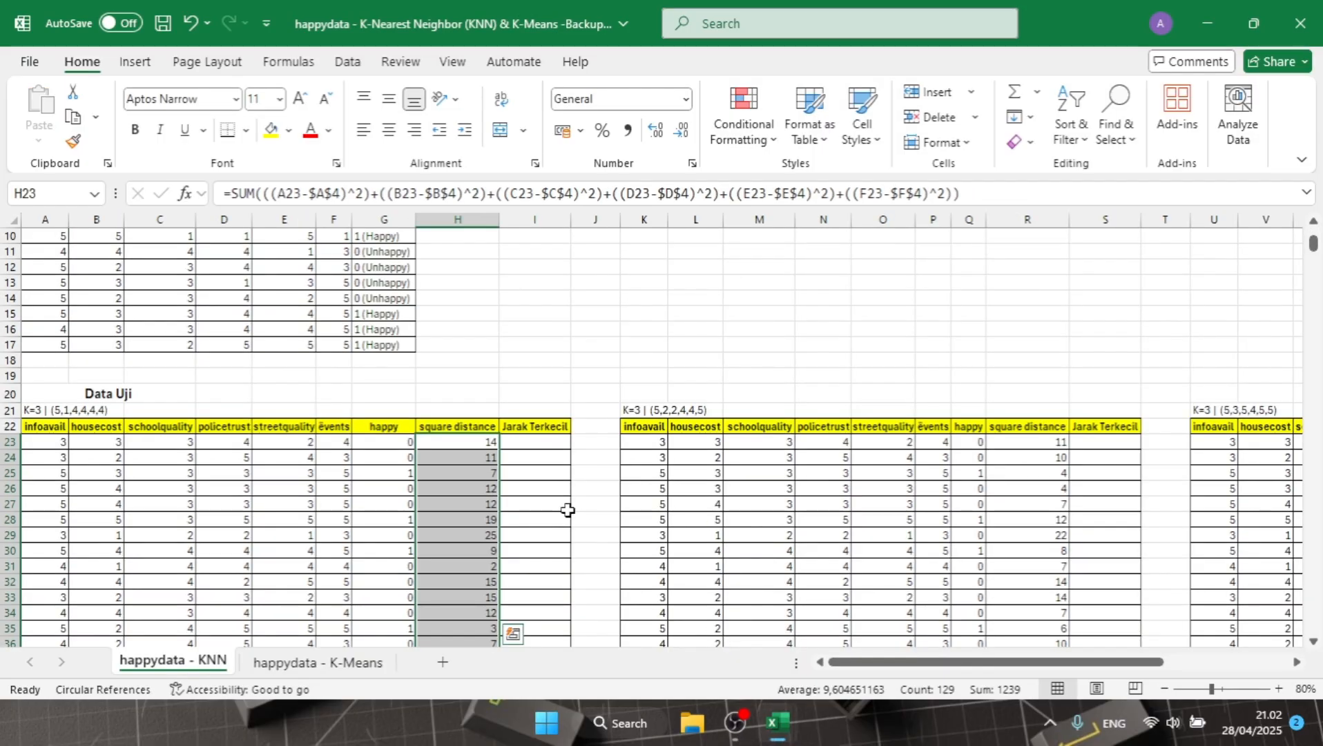
scroll(563, 508, "down", 3)
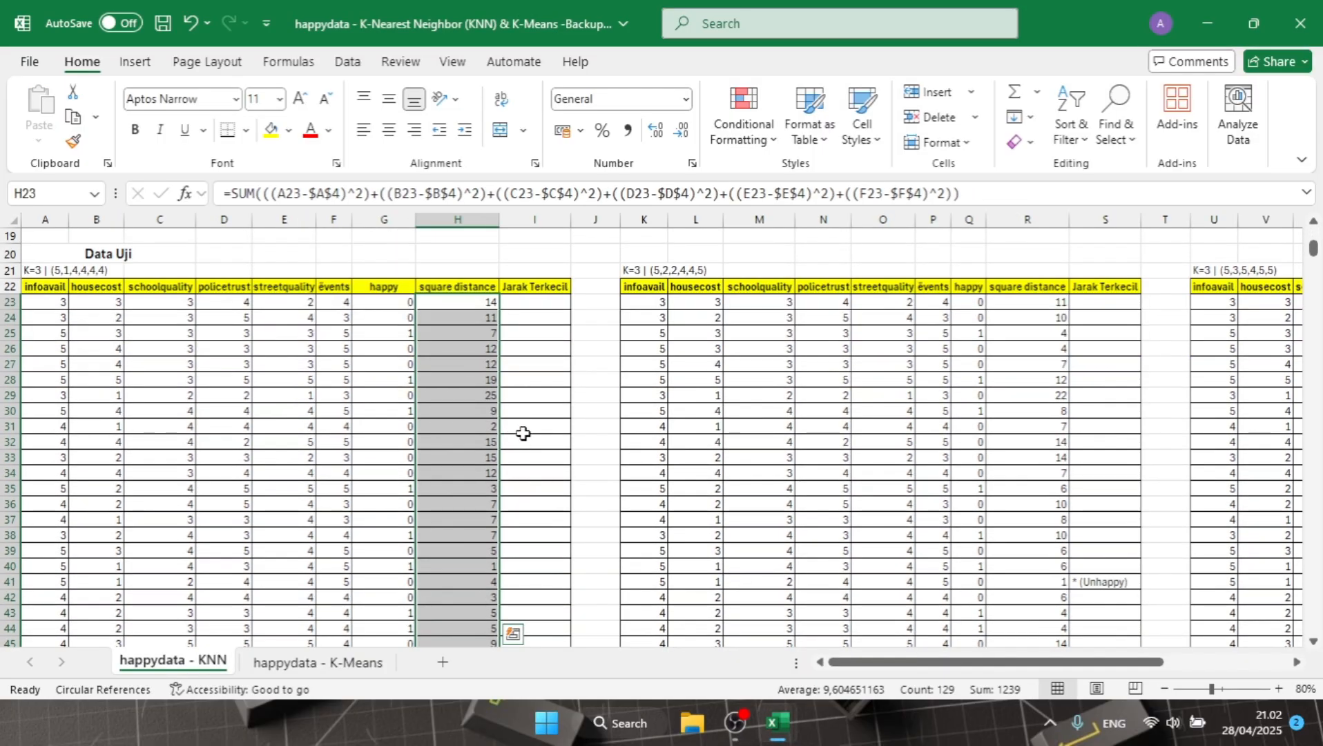
scroll(523, 417, "down", 2)
left_click(527, 474)
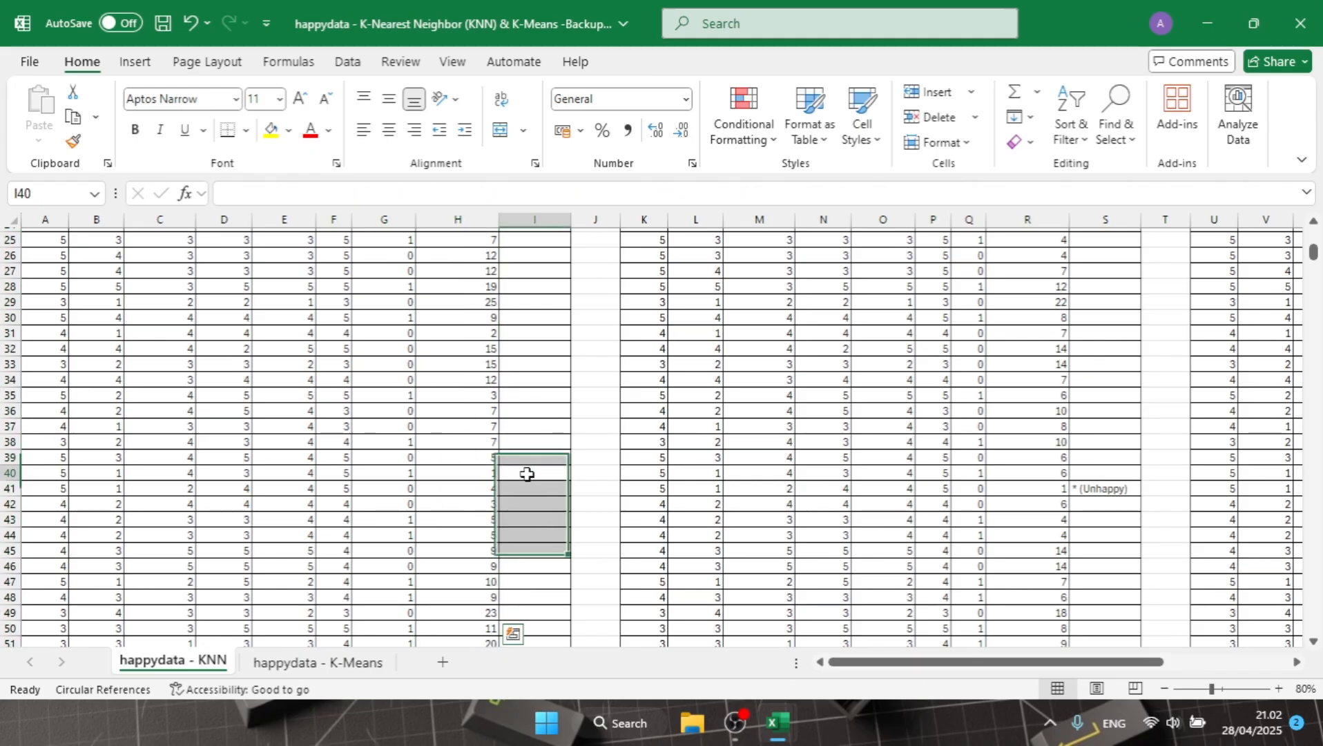
key("ctrl+z")
left_click(275, 193)
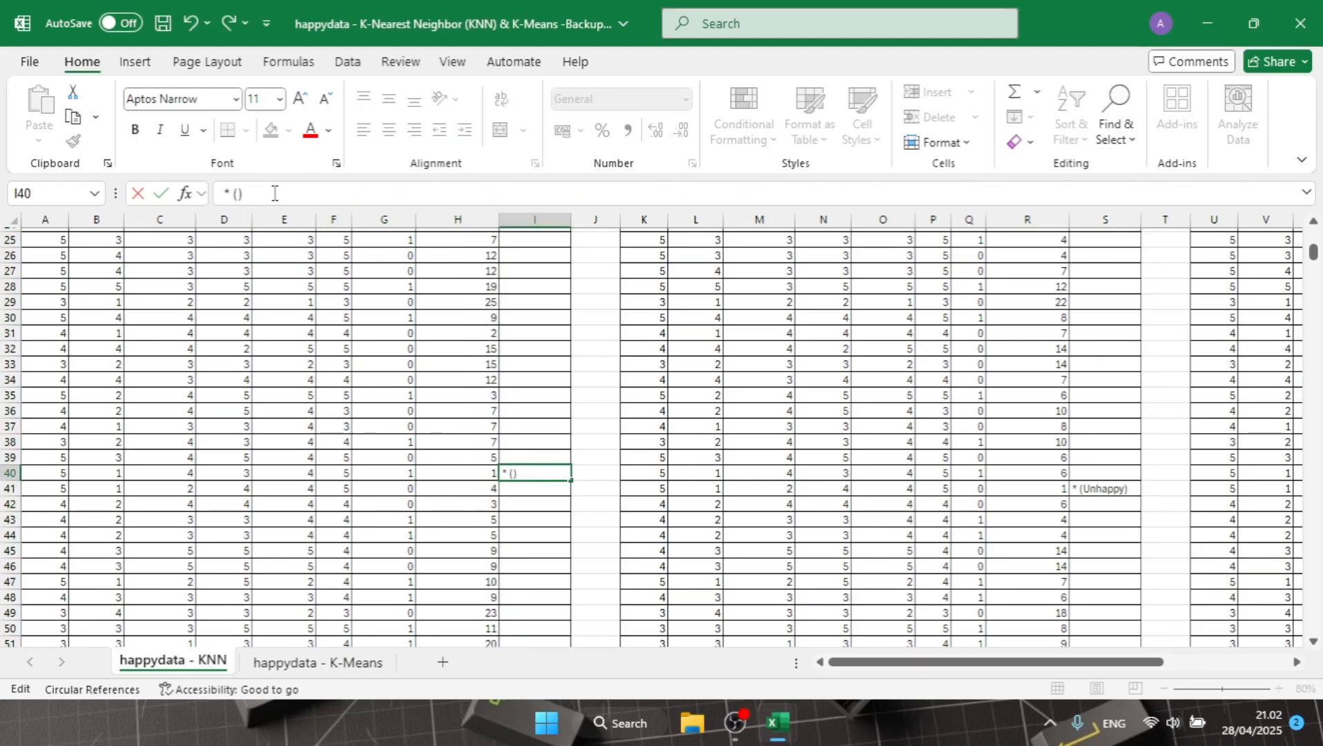
type("Happy")
Enter "* (Unhappy)" in I31 under Jarak Terkecil.
scroll(556, 458, "up", 2)
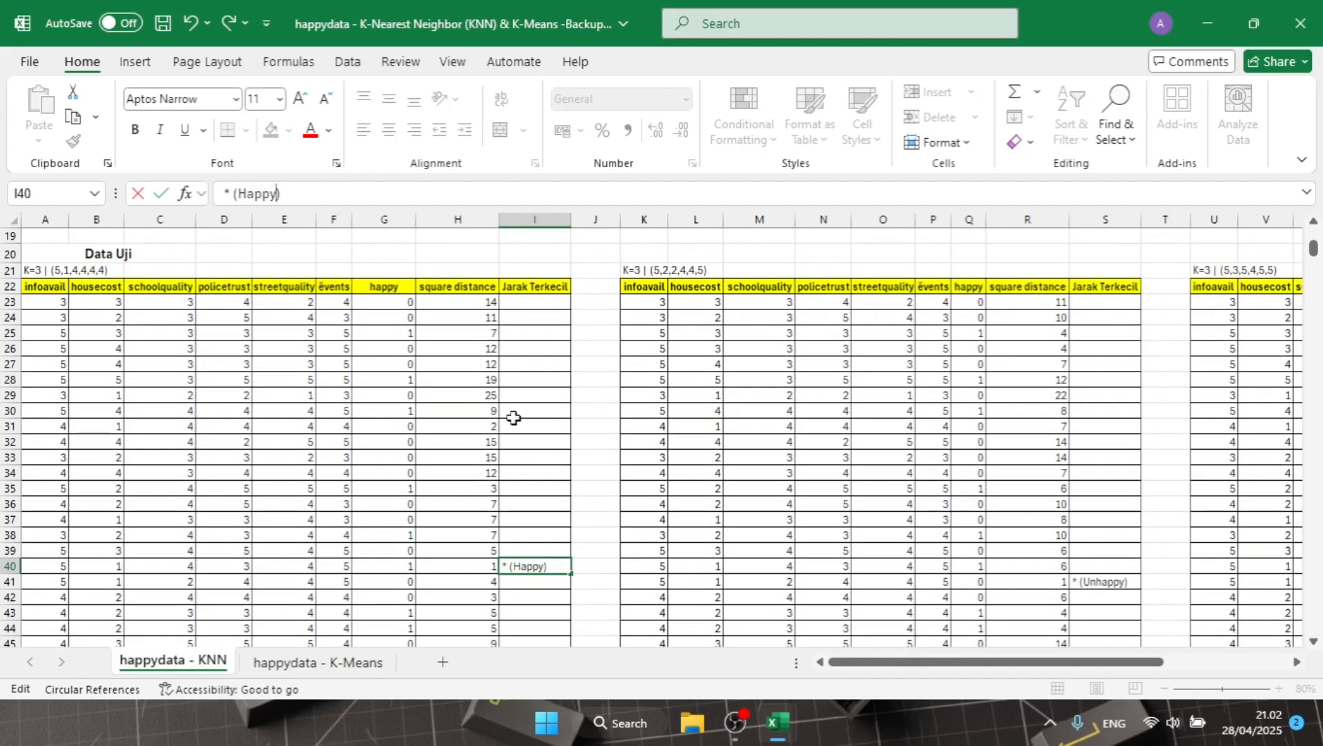
scroll(535, 400, "down", 2)
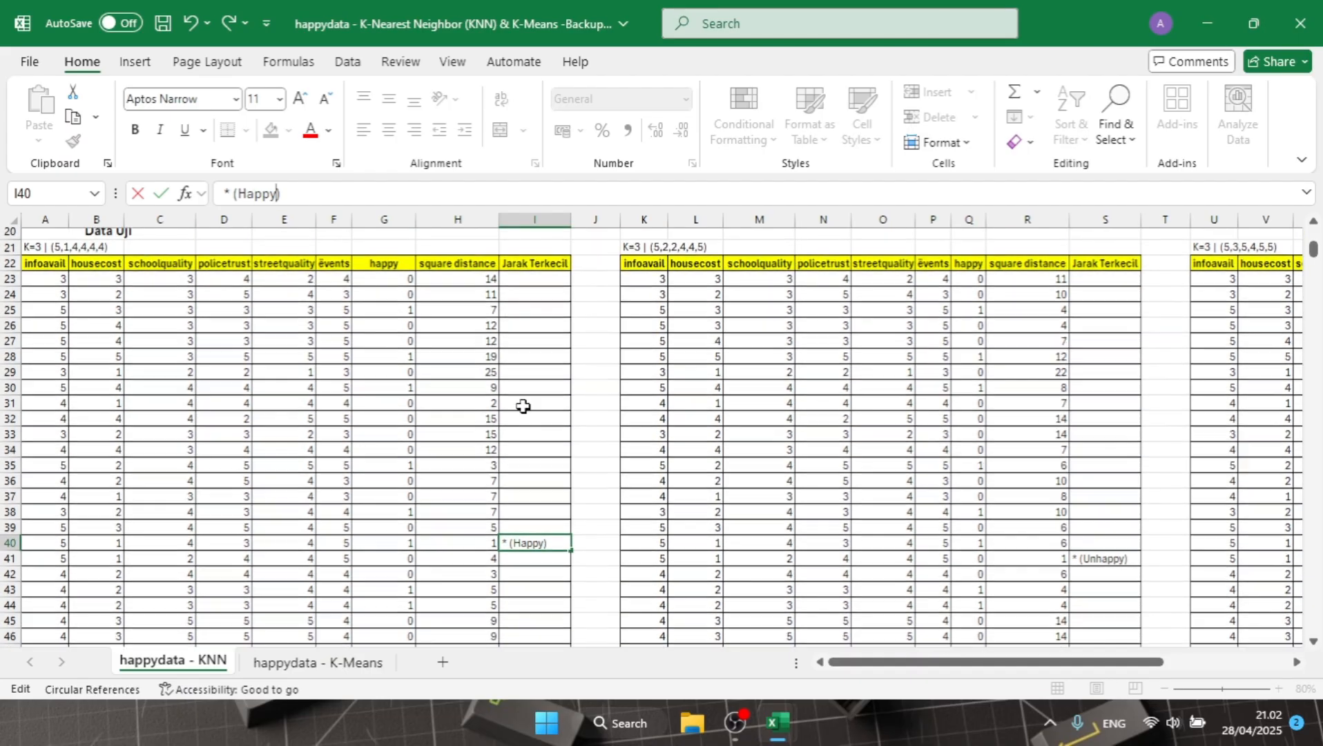
left_click(522, 331)
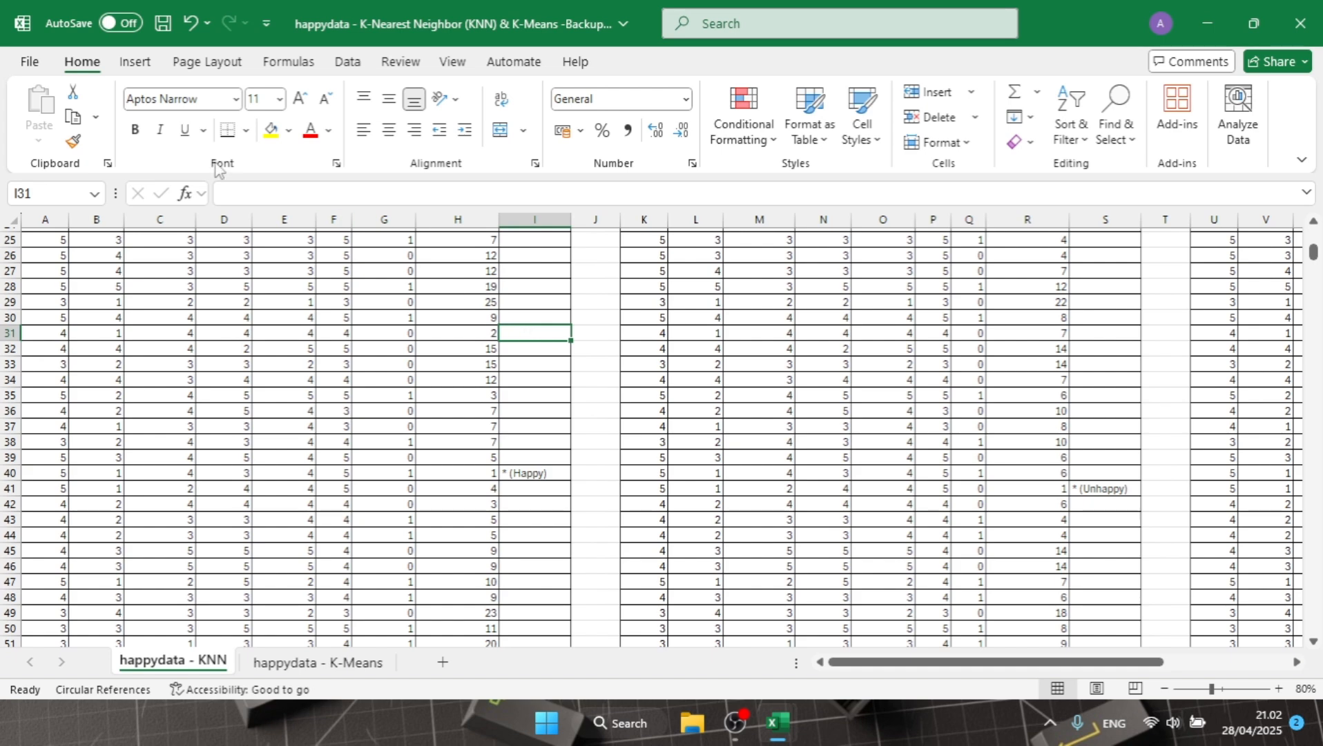
left_click(259, 199)
type("8")
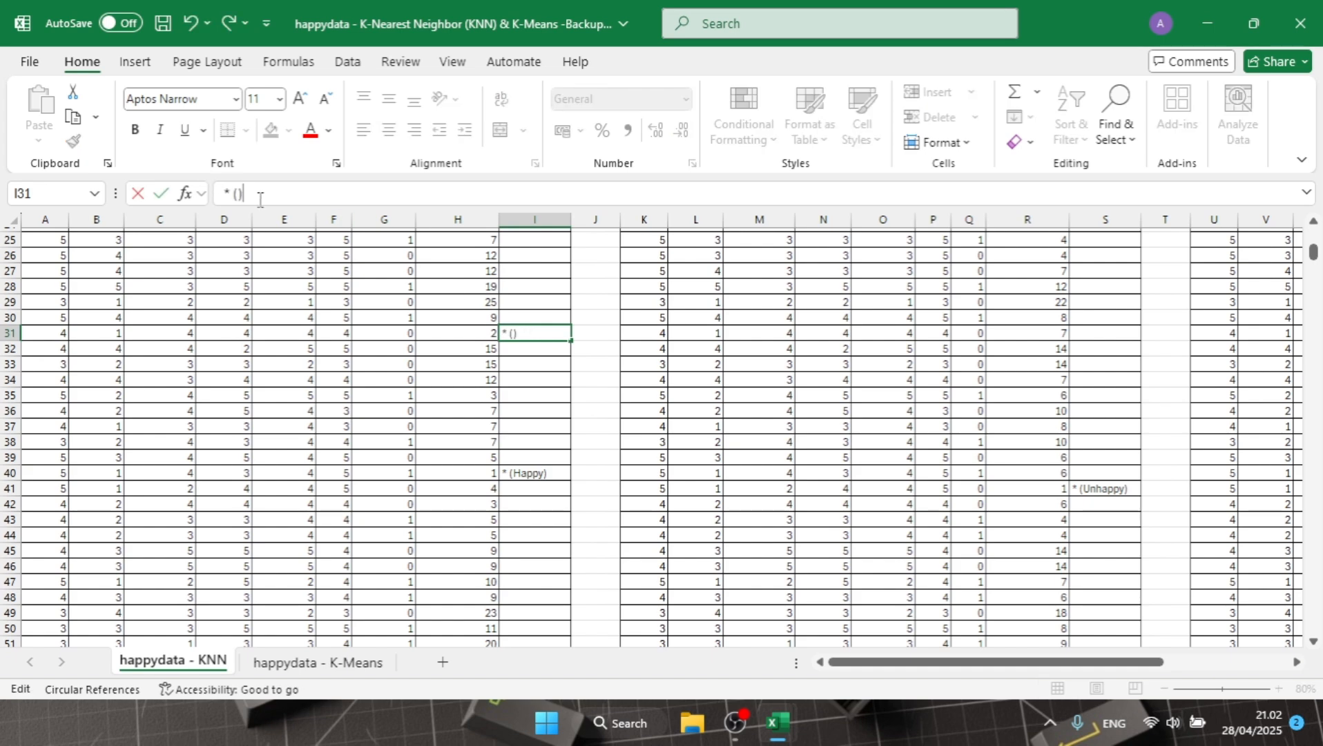
type("Unhappy")
scroll(530, 406, "up", 1)
scroll(530, 406, "down", 4)
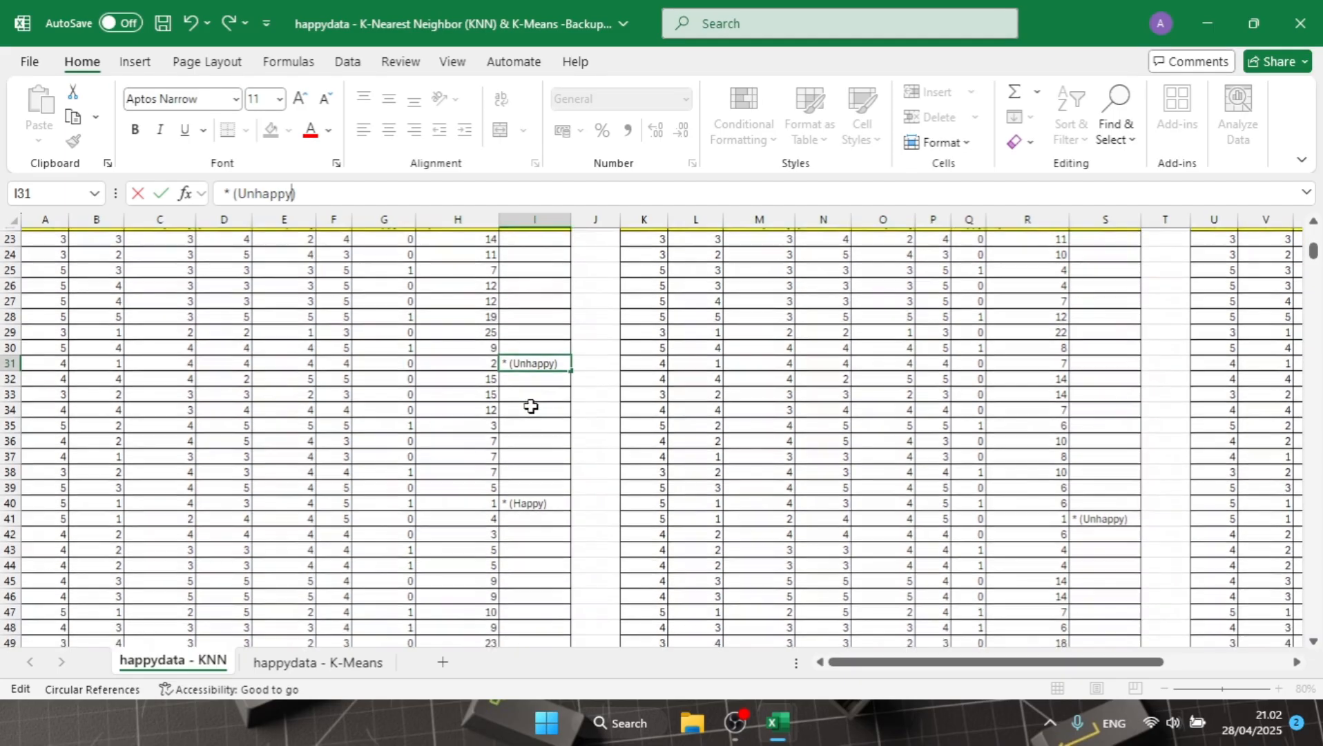
Enter "* (Unhappy)" in I56 under Jarak Terkecil to mark another of the smallest square distances.
scroll(530, 406, "down", 2)
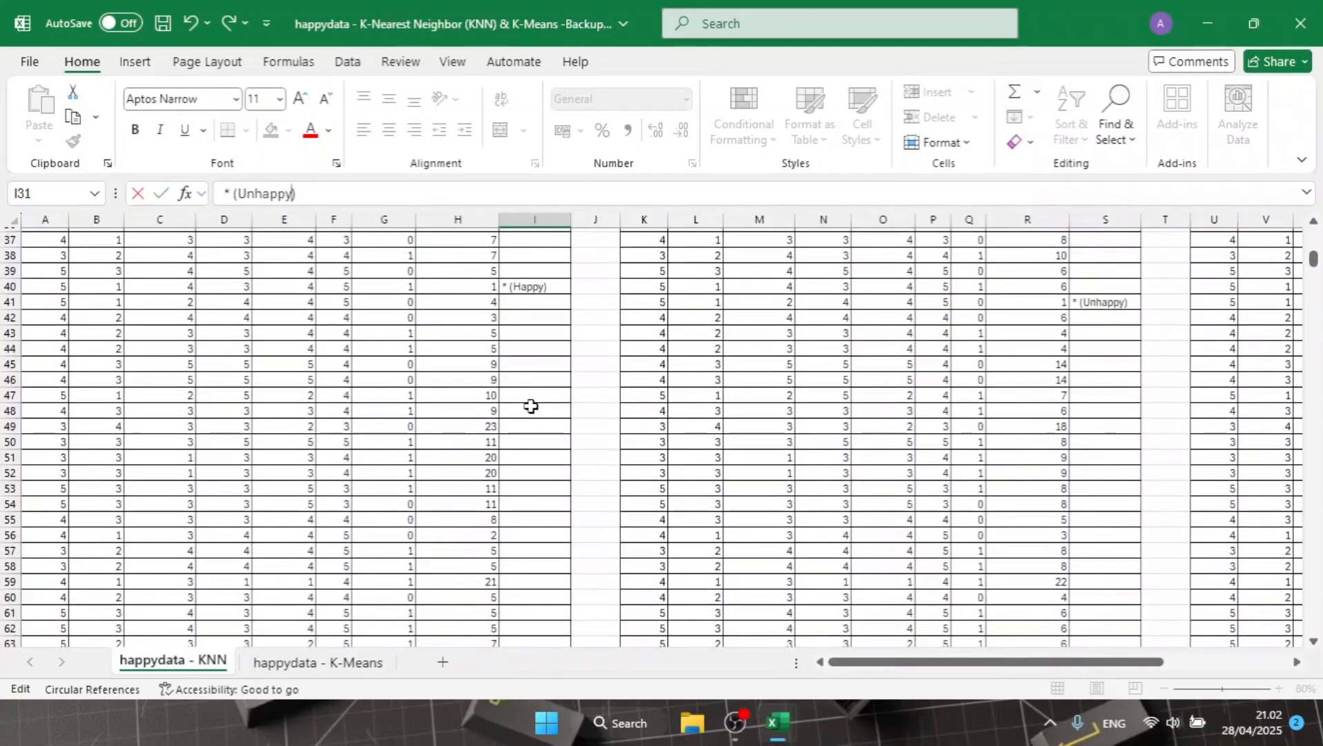
left_click(510, 491)
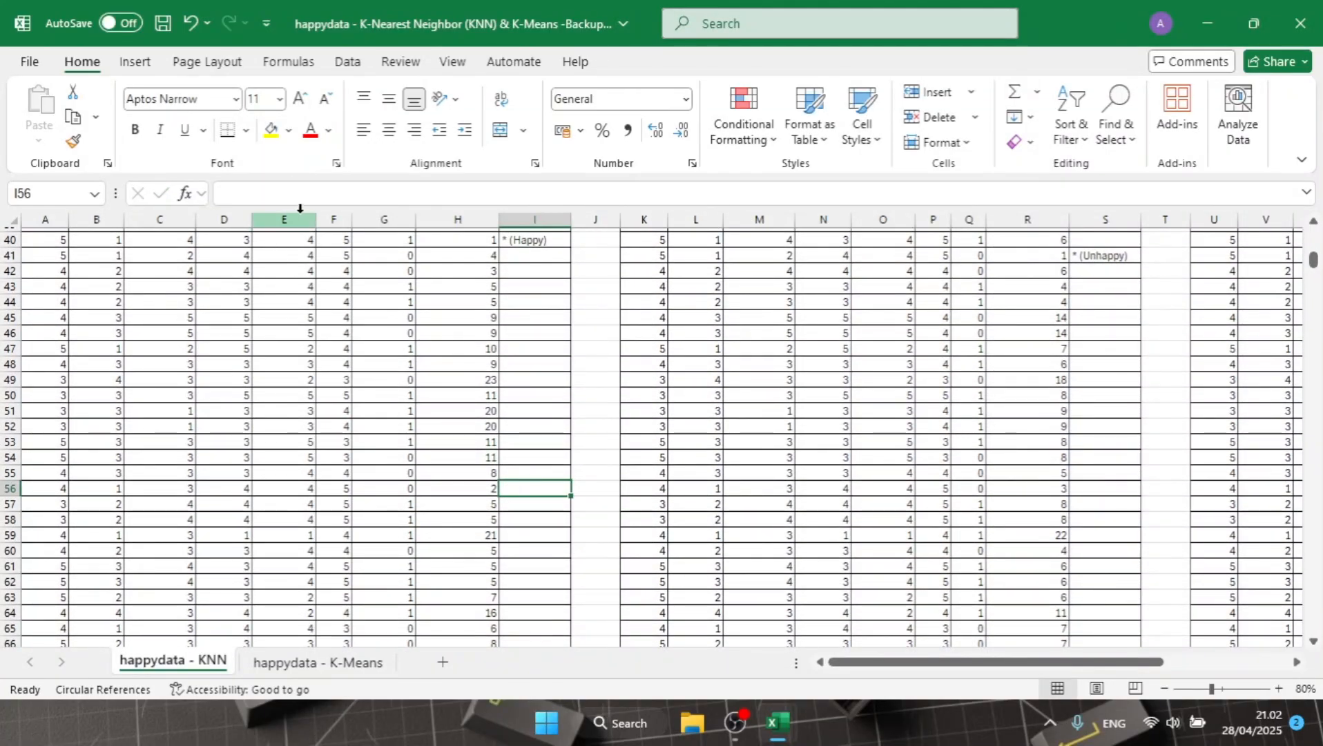
left_click(328, 197)
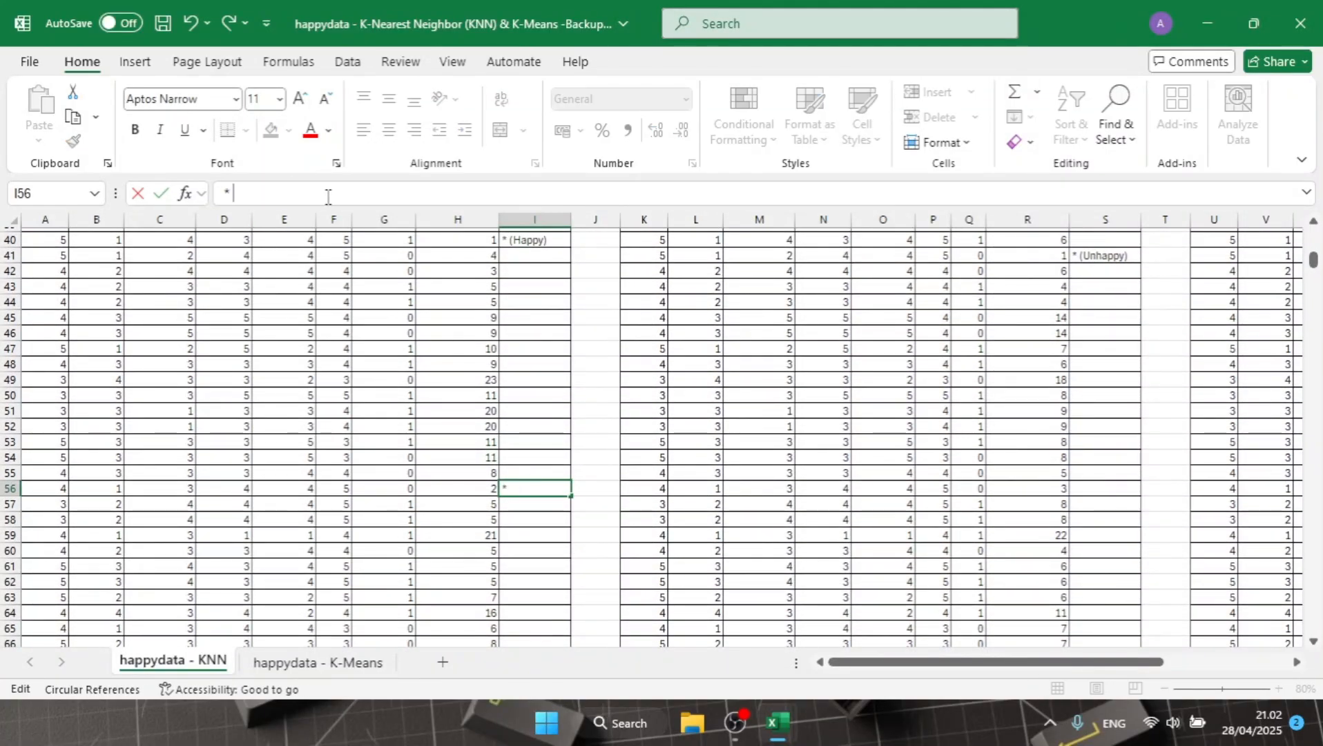
key("BackSpace")
key("BackSpace")
type("(Unhappy")
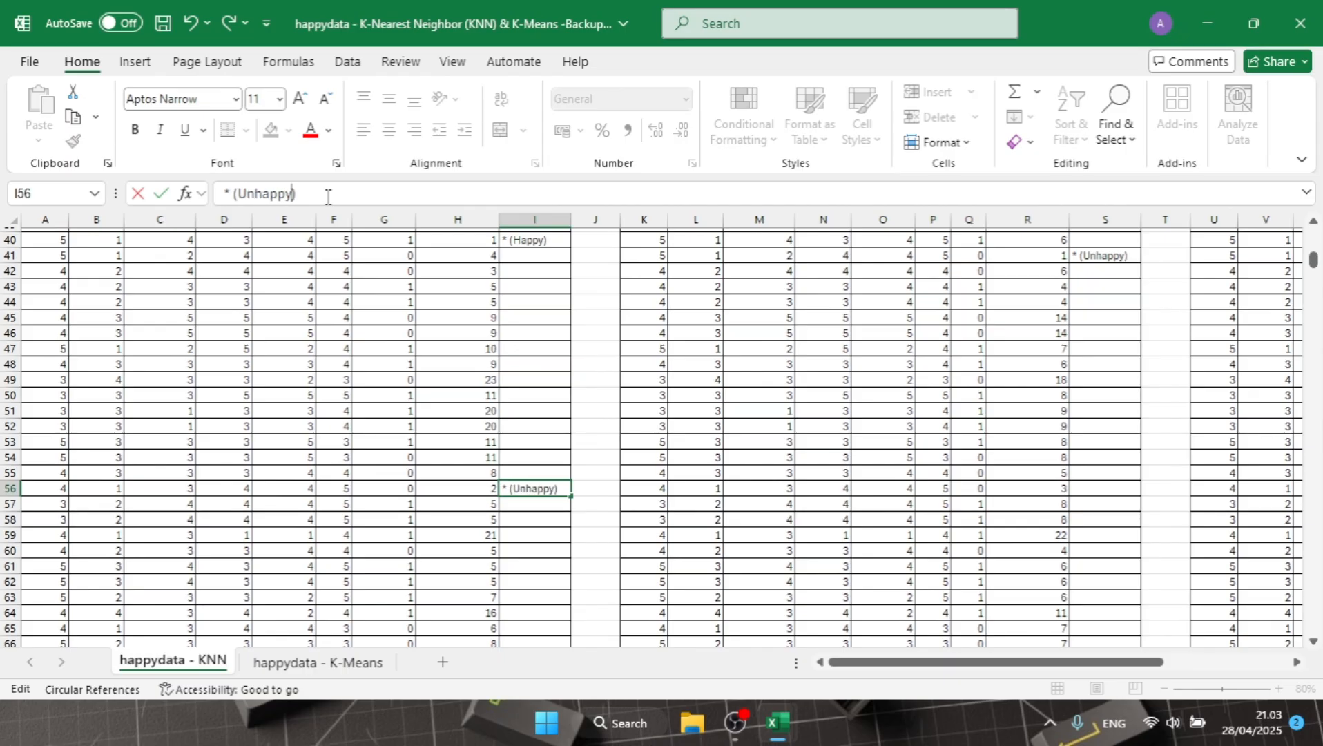
Check the marked nearest neighbors and enter "0 (Unhappy)" in G4 as the happy class of the row 5,1,4,4,4,5.
scroll(553, 439, "up", 8)
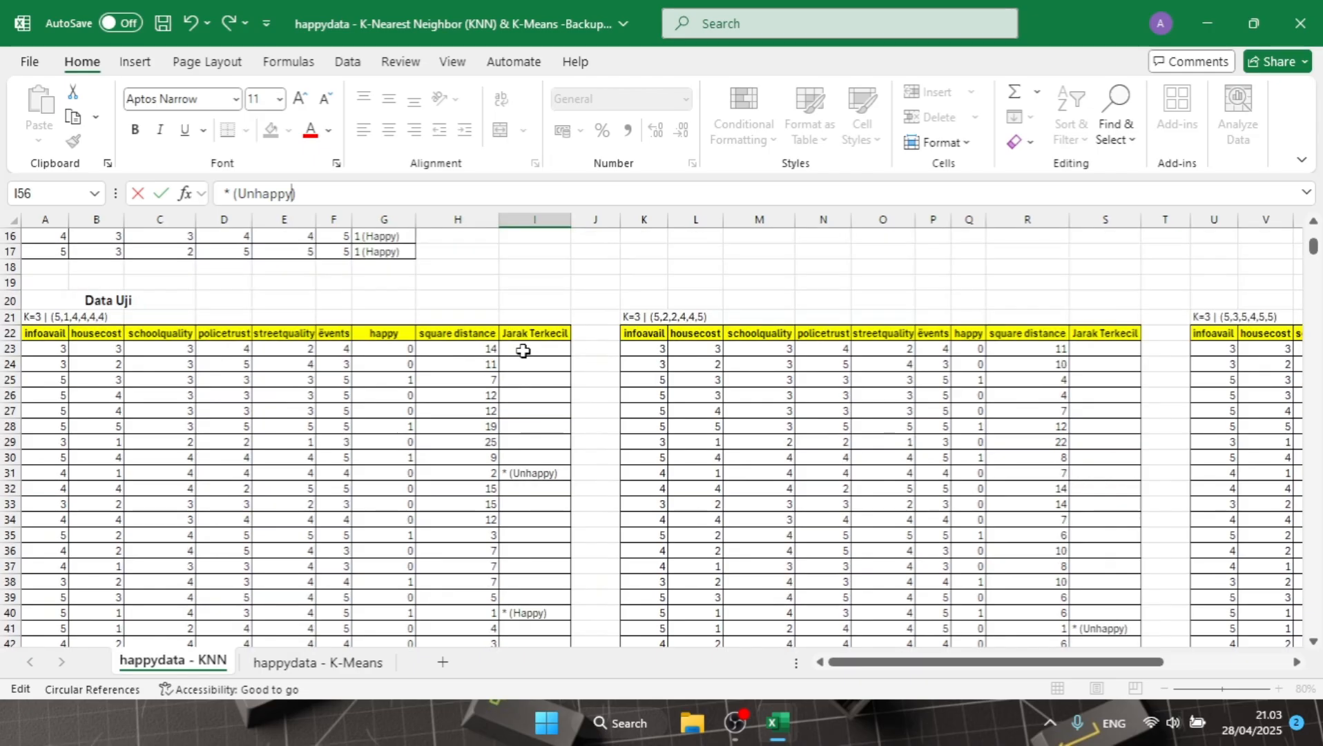
scroll(584, 359, "down", 7)
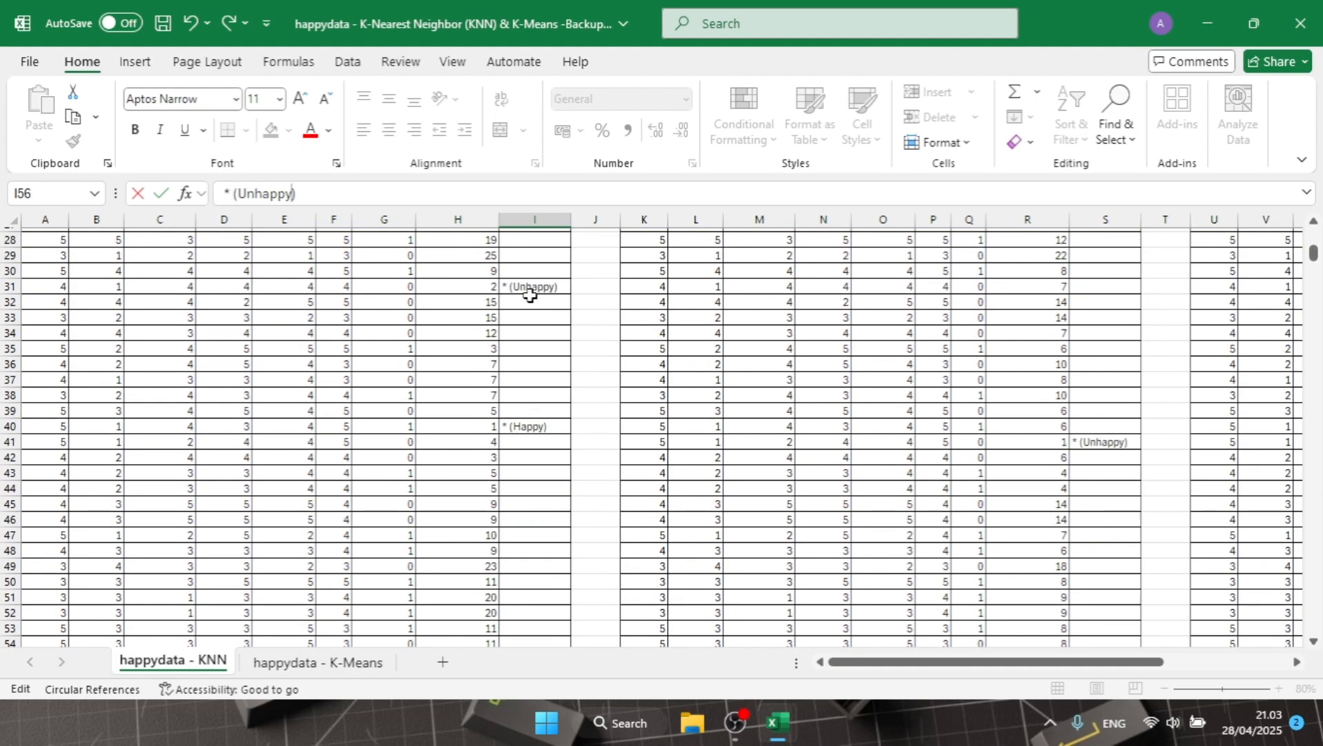
scroll(515, 428, "up", 7)
scroll(387, 399, "up", 5)
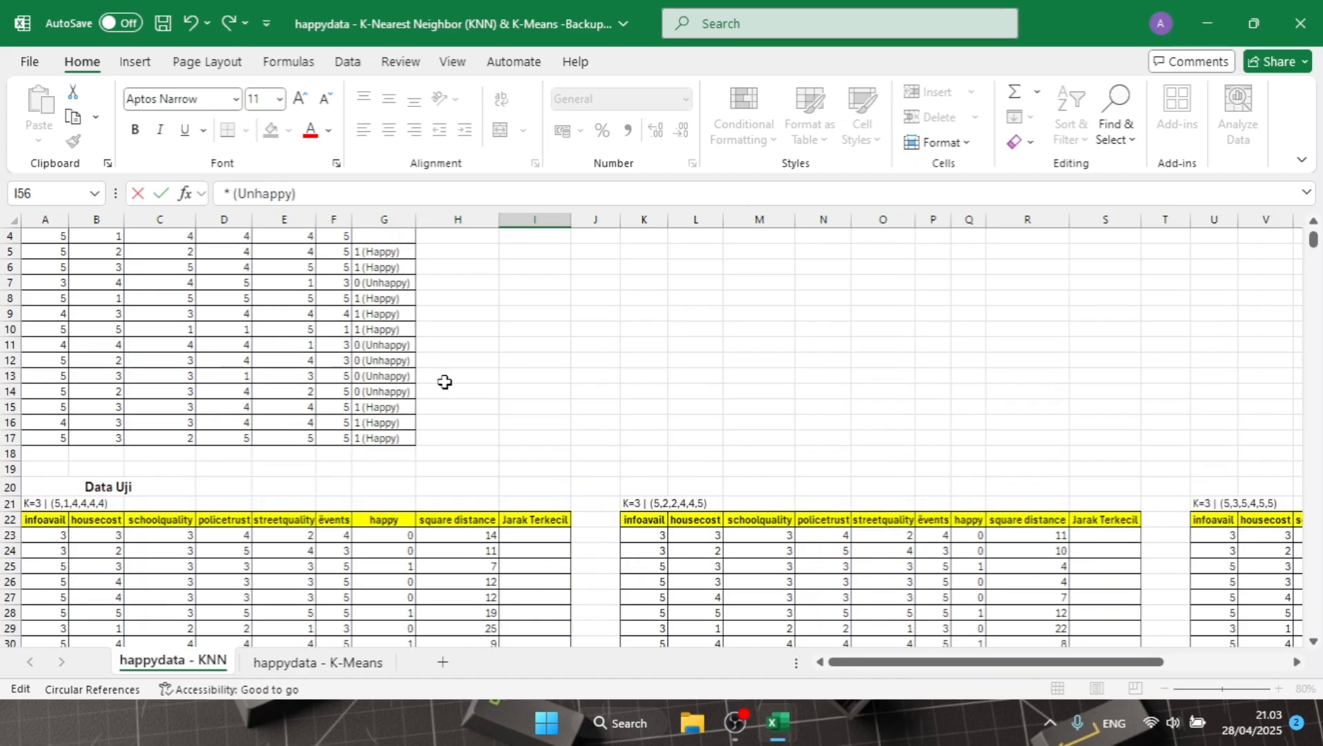
left_click(405, 283)
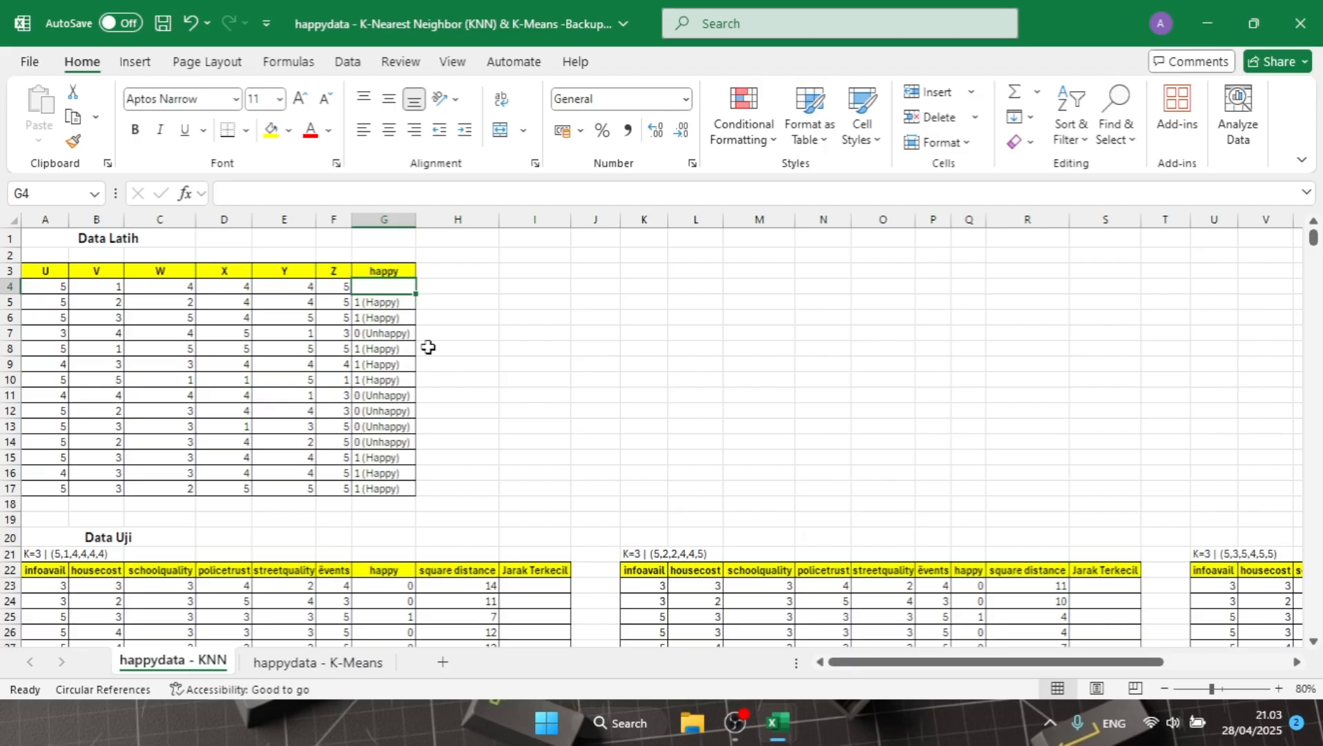
left_click(287, 189)
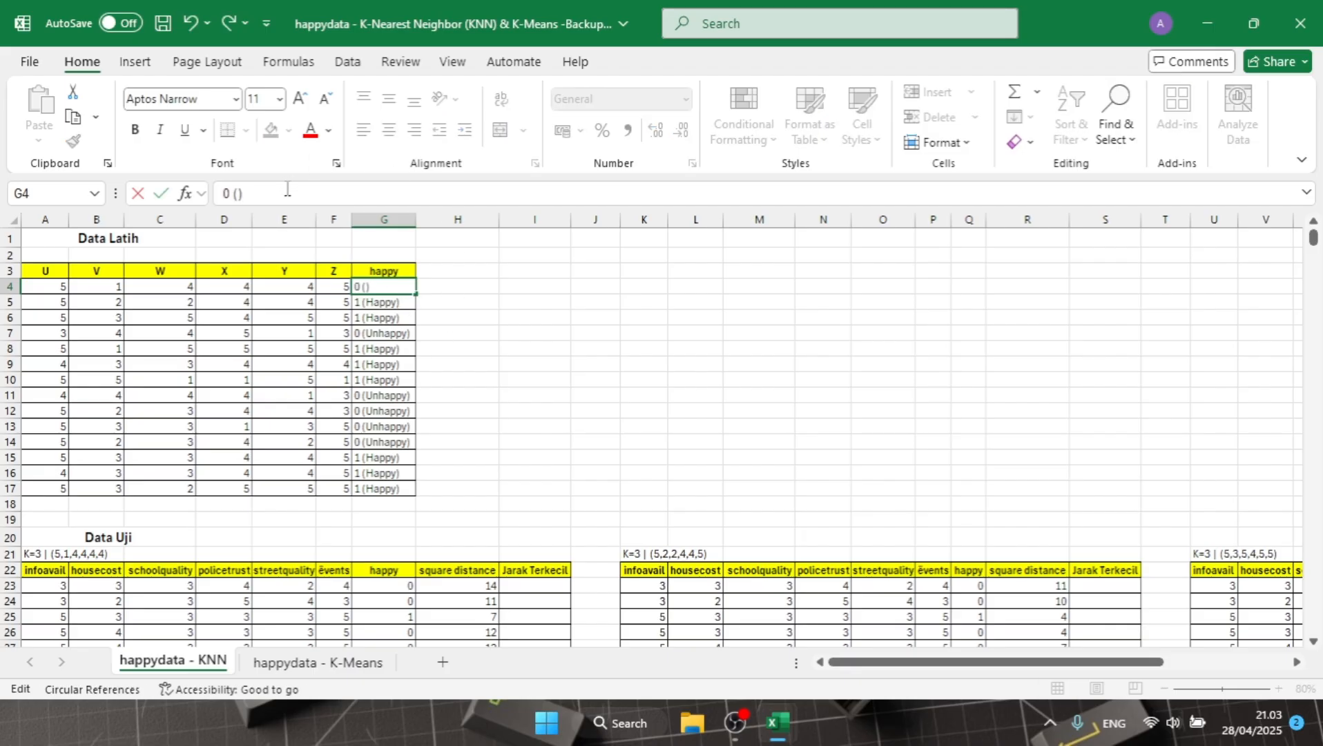
type("happy")
Look over the first marked distance table and the neighboring K=3 tables for the other rows that need classifying.
scroll(469, 373, "down", 4)
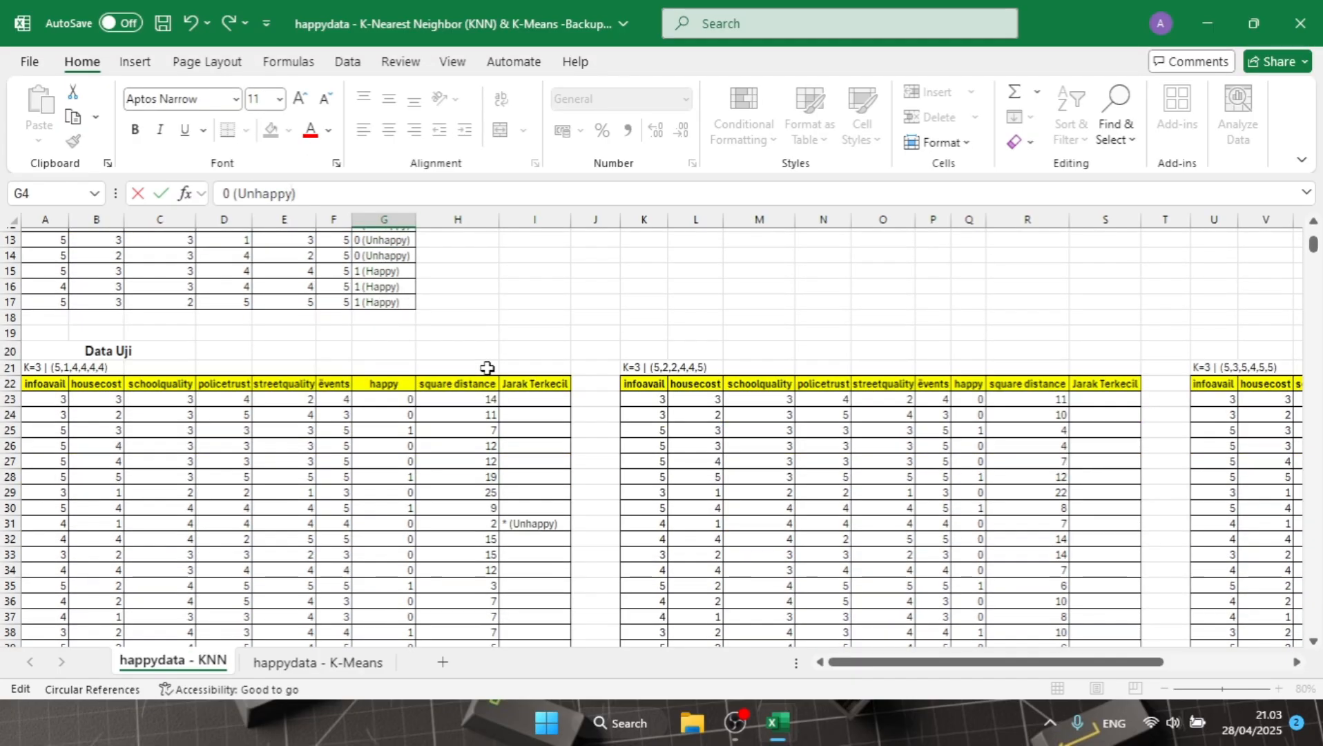
scroll(408, 400, "down", 6)
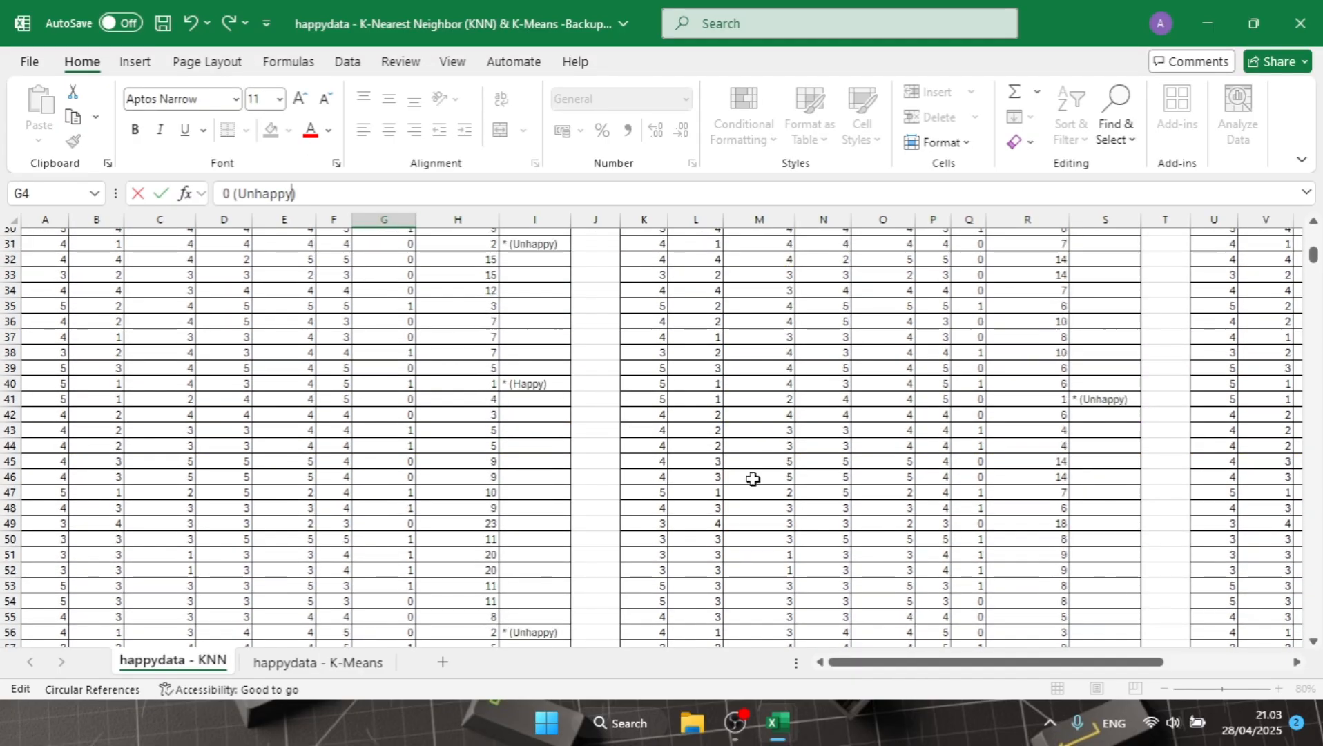
left_click_drag(891, 667, 556, 662)
scroll(900, 605, "up", 10)
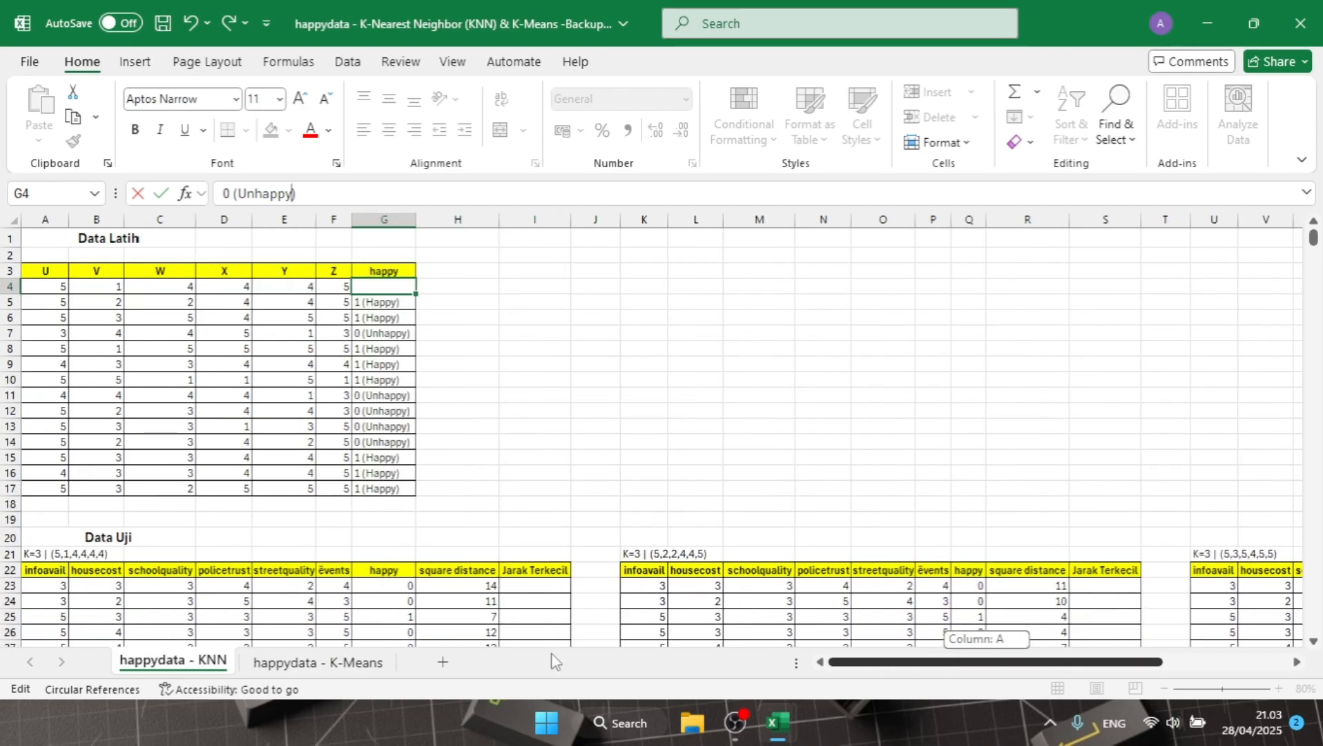
scroll(729, 446, "down", 4)
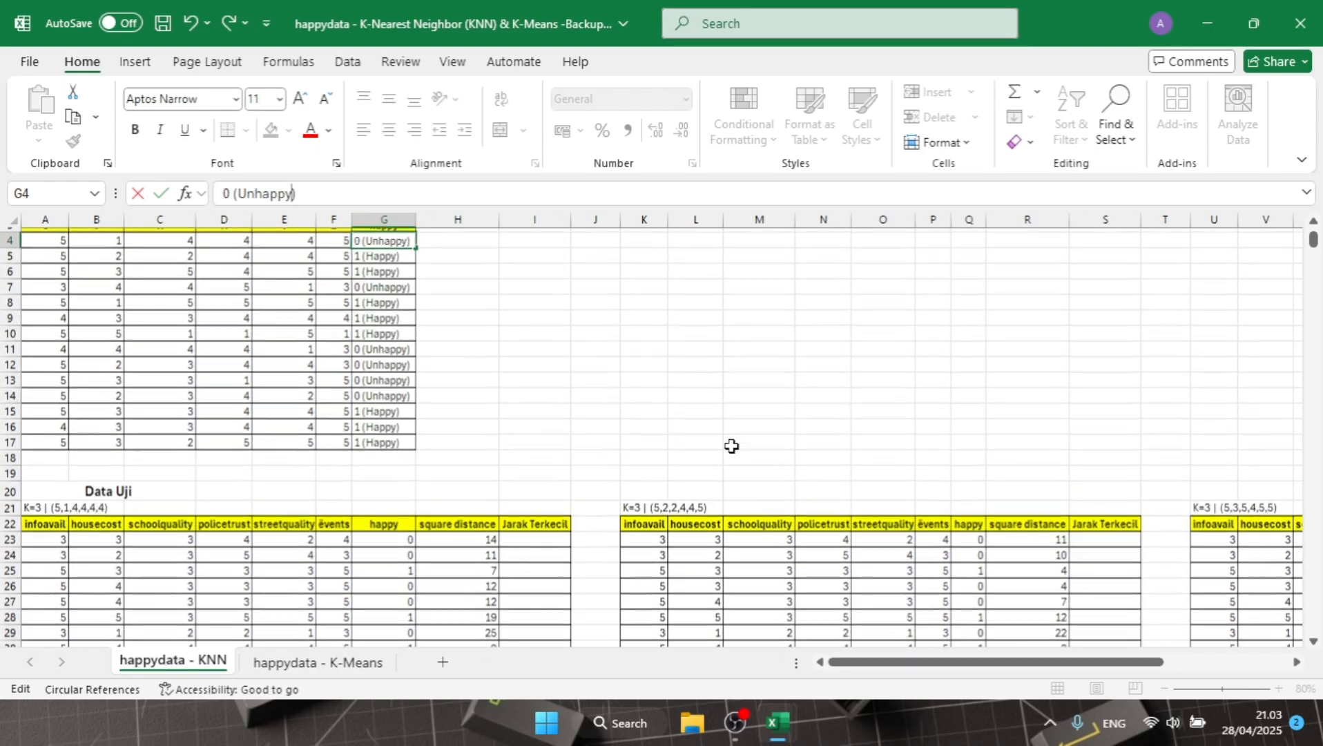
scroll(787, 487, "up", 4)
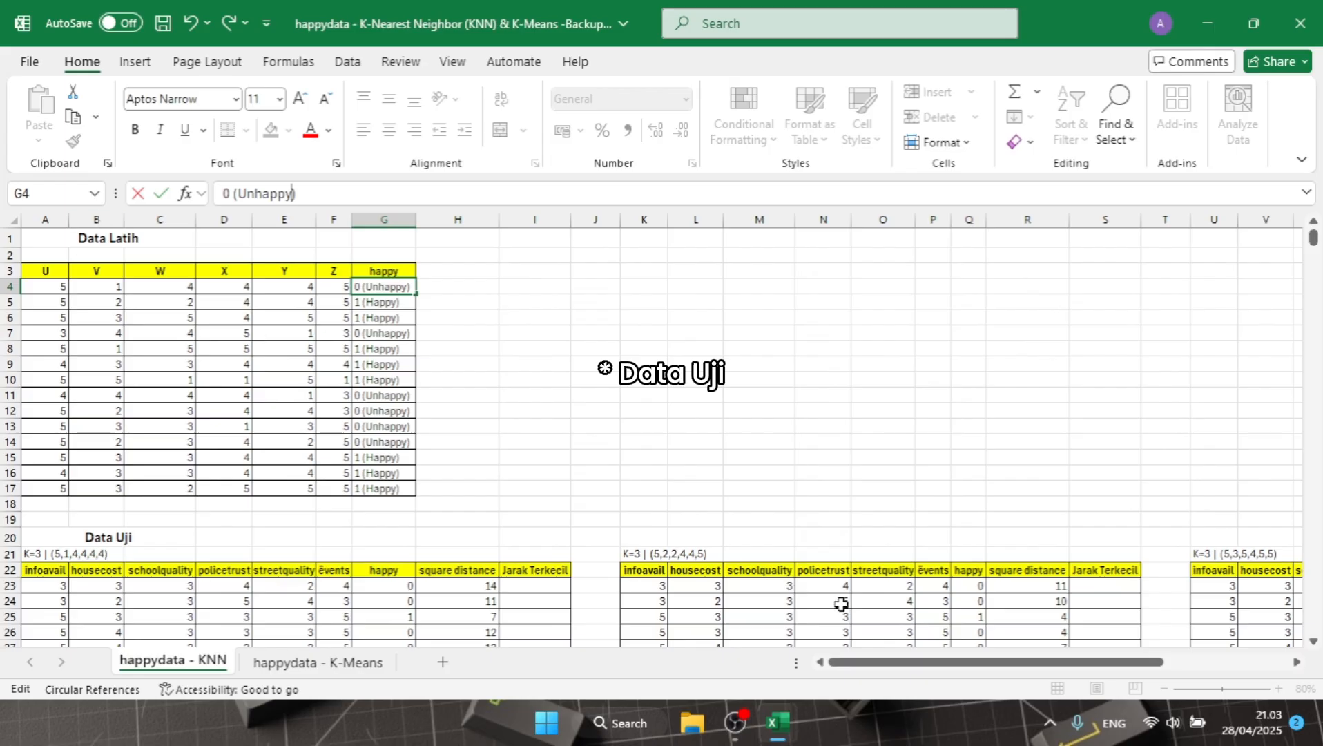
scroll(842, 606, "down", 4)
left_click_drag(905, 661, 1033, 662)
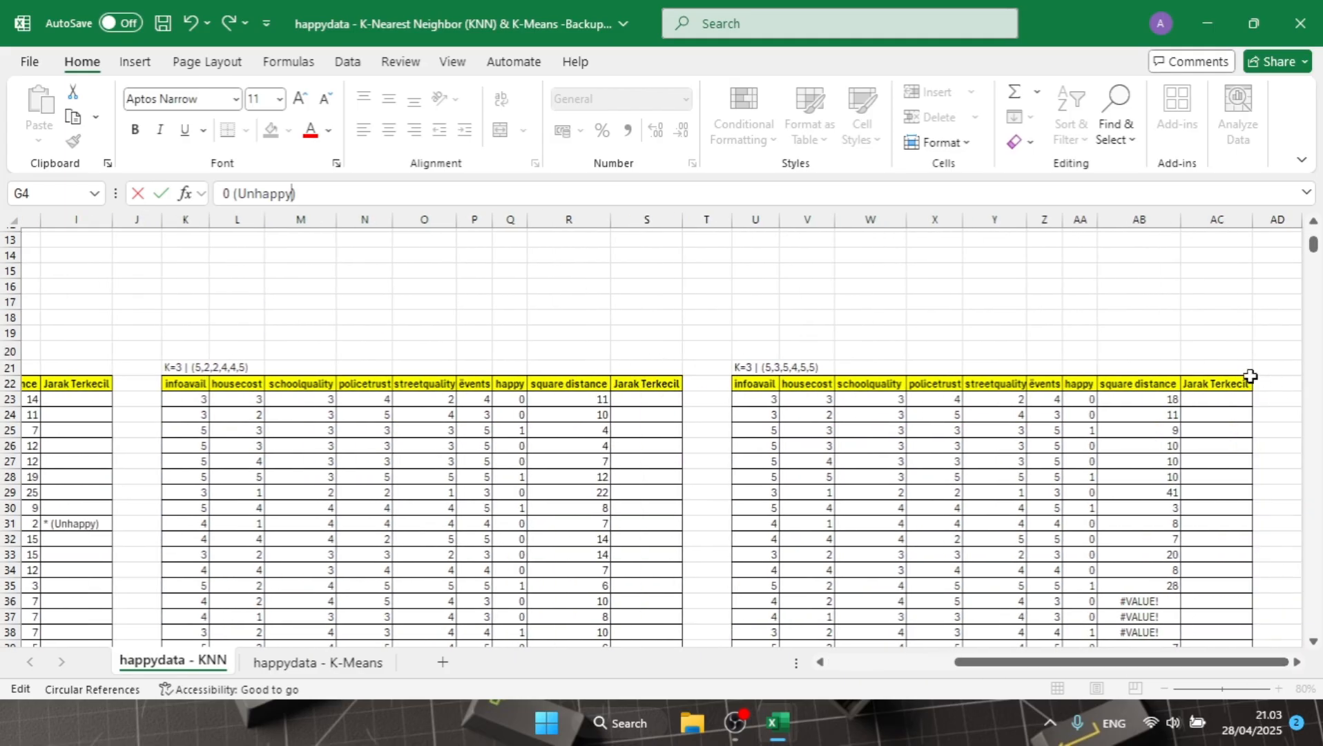
scroll(1168, 397, "down", 1)
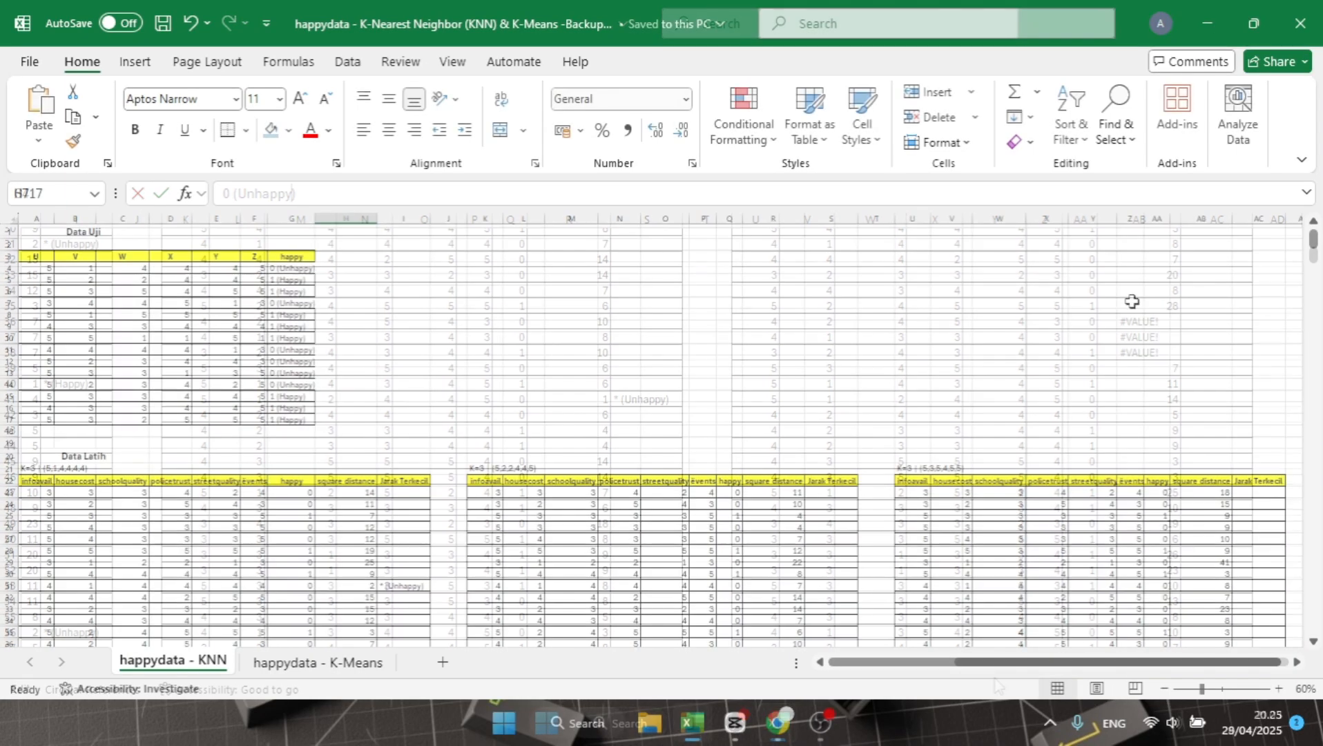
Review the completed K=3 tables down the KNN sheet, checking the Jarak Terkecil marks and each table's Happy or Unhappy conclusion.
scroll(1132, 301, "down", 3)
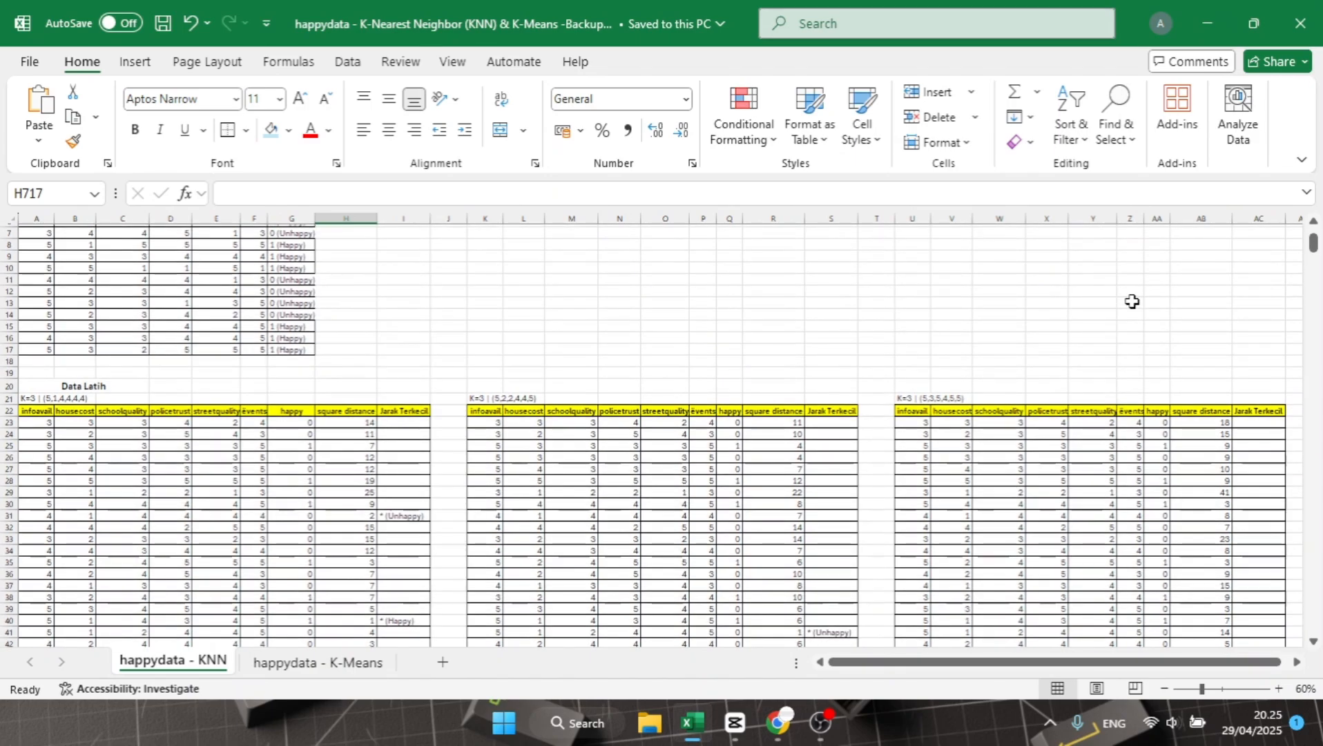
scroll(1132, 301, "down", 6)
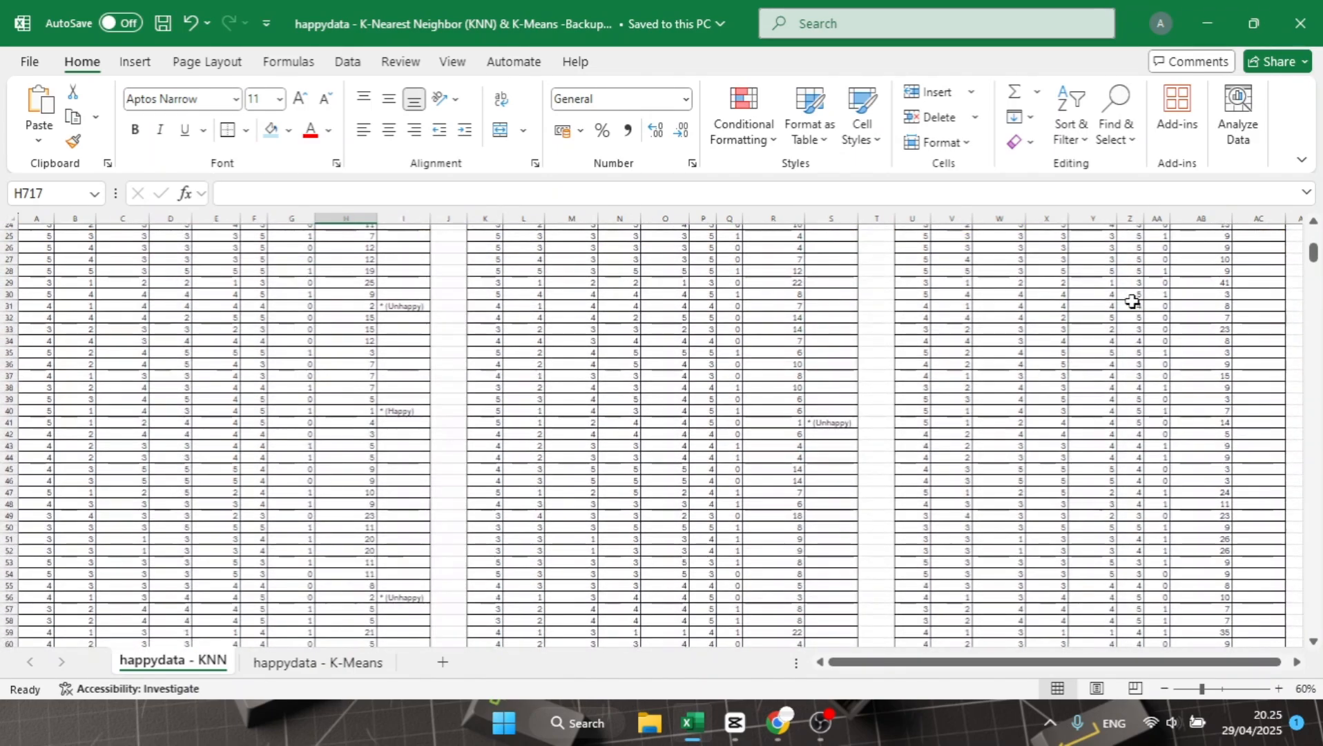
scroll(1174, 318, "down", 5)
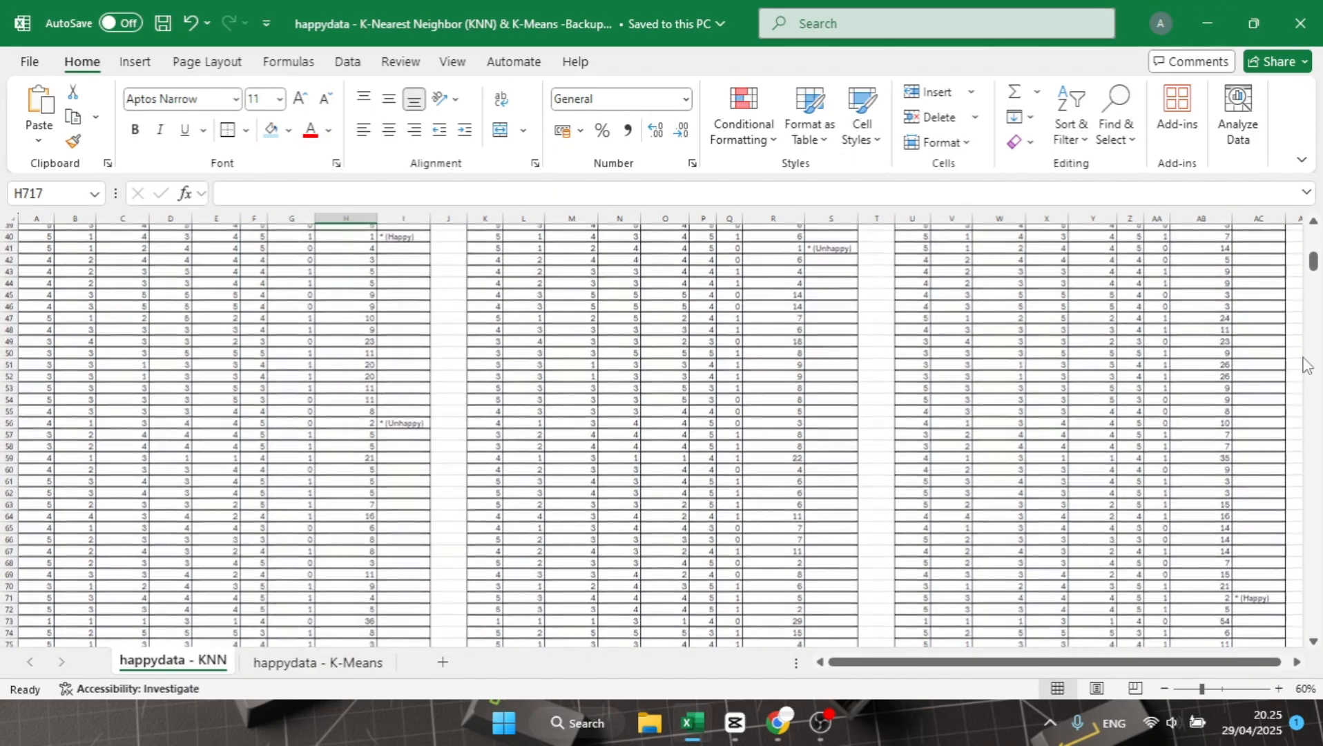
scroll(1304, 360, "down", 7)
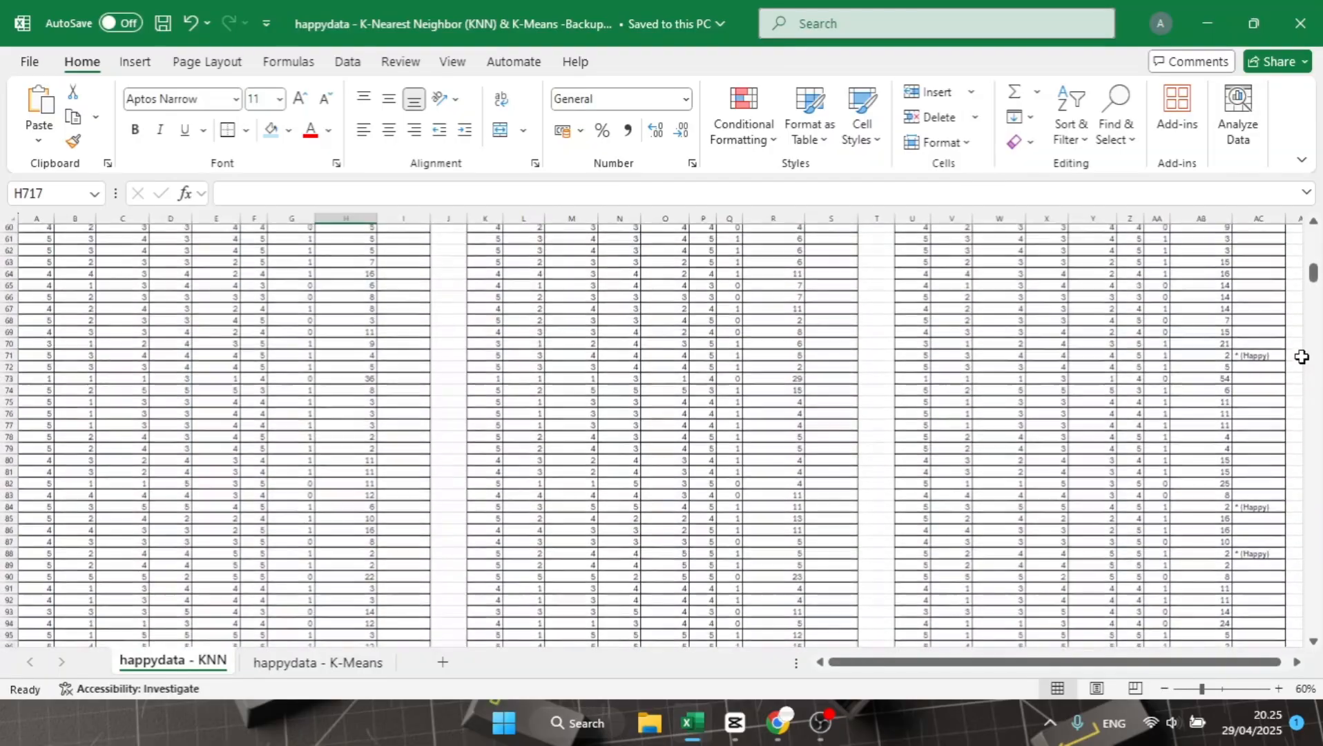
scroll(1302, 356, "down", 8)
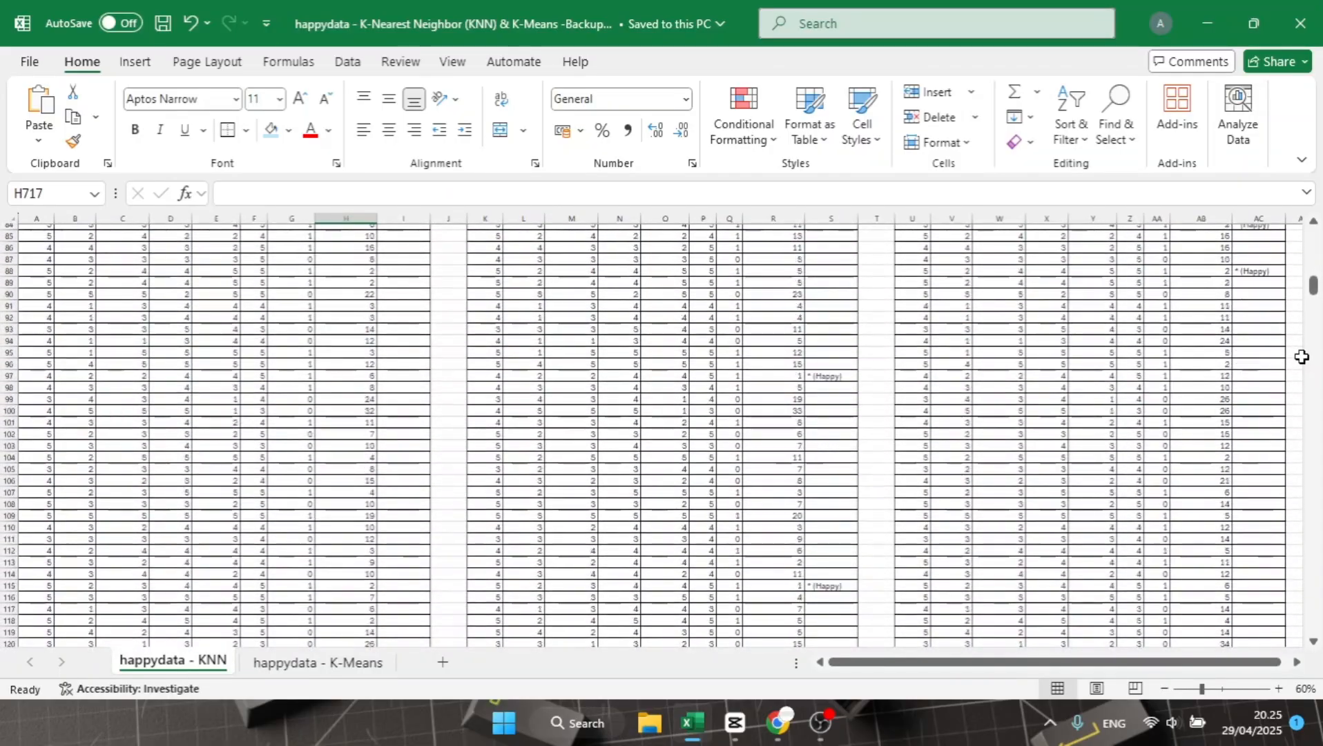
scroll(1301, 357, "down", 11)
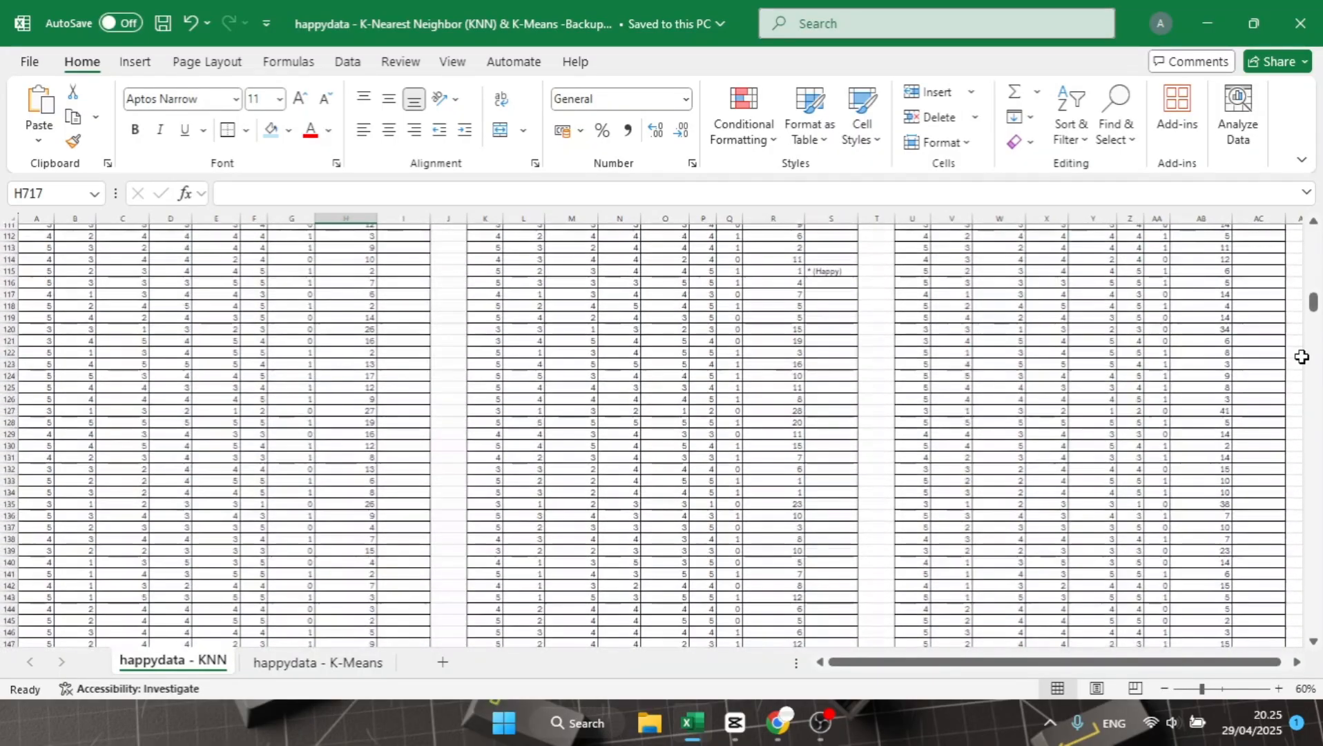
scroll(1302, 356, "down", 4)
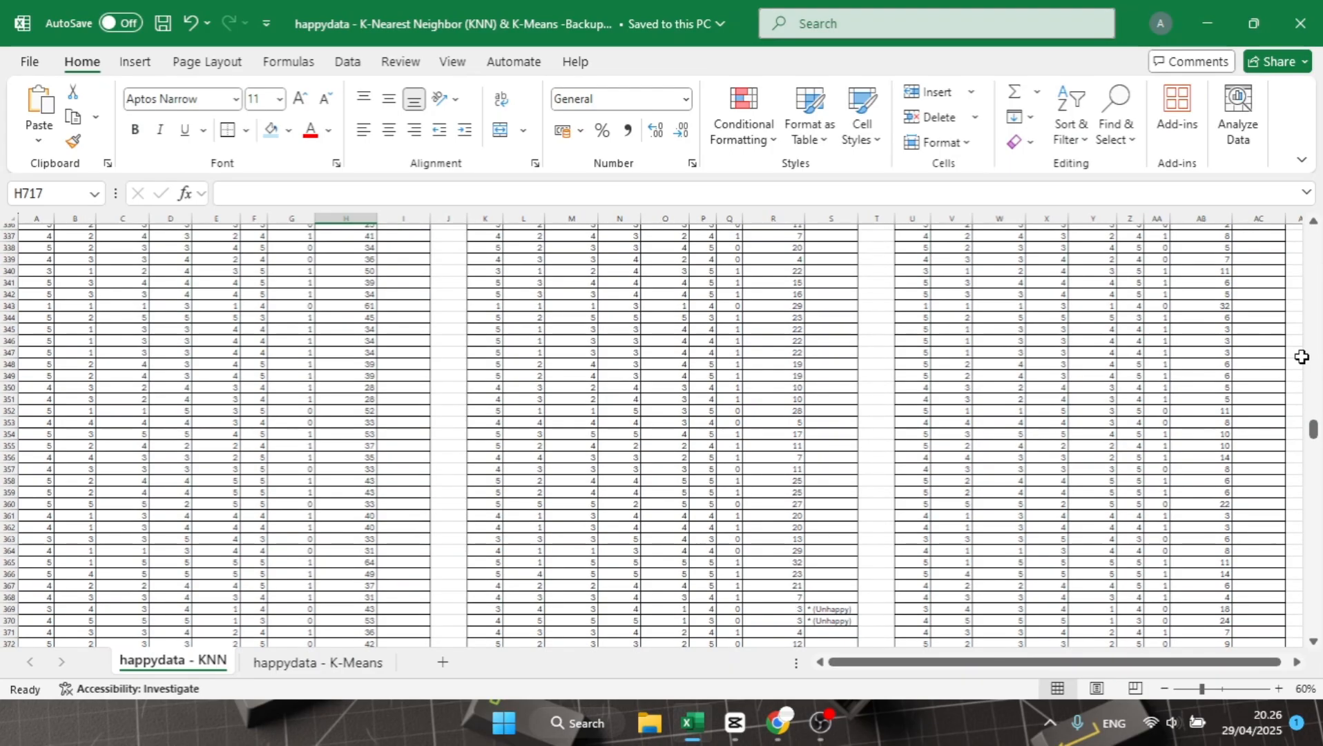
scroll(1301, 357, "down", 4)
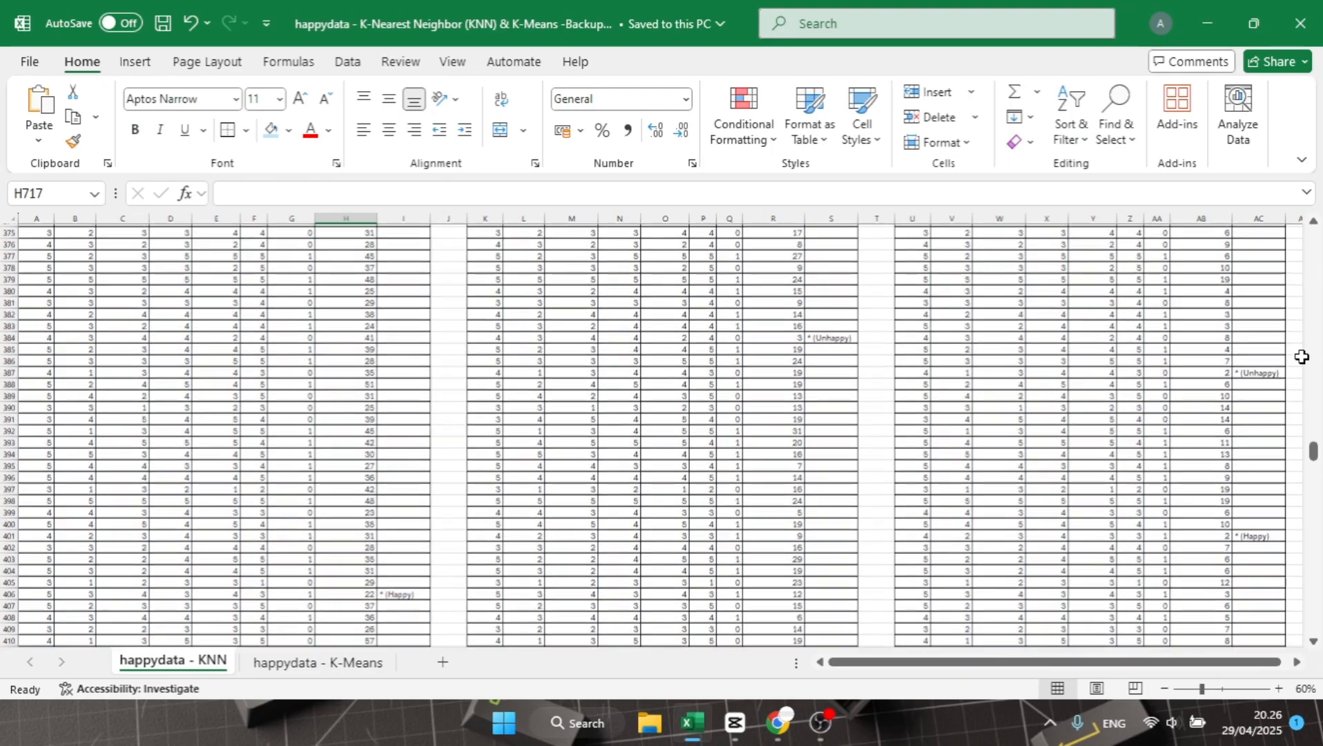
scroll(1300, 356, "down", 5)
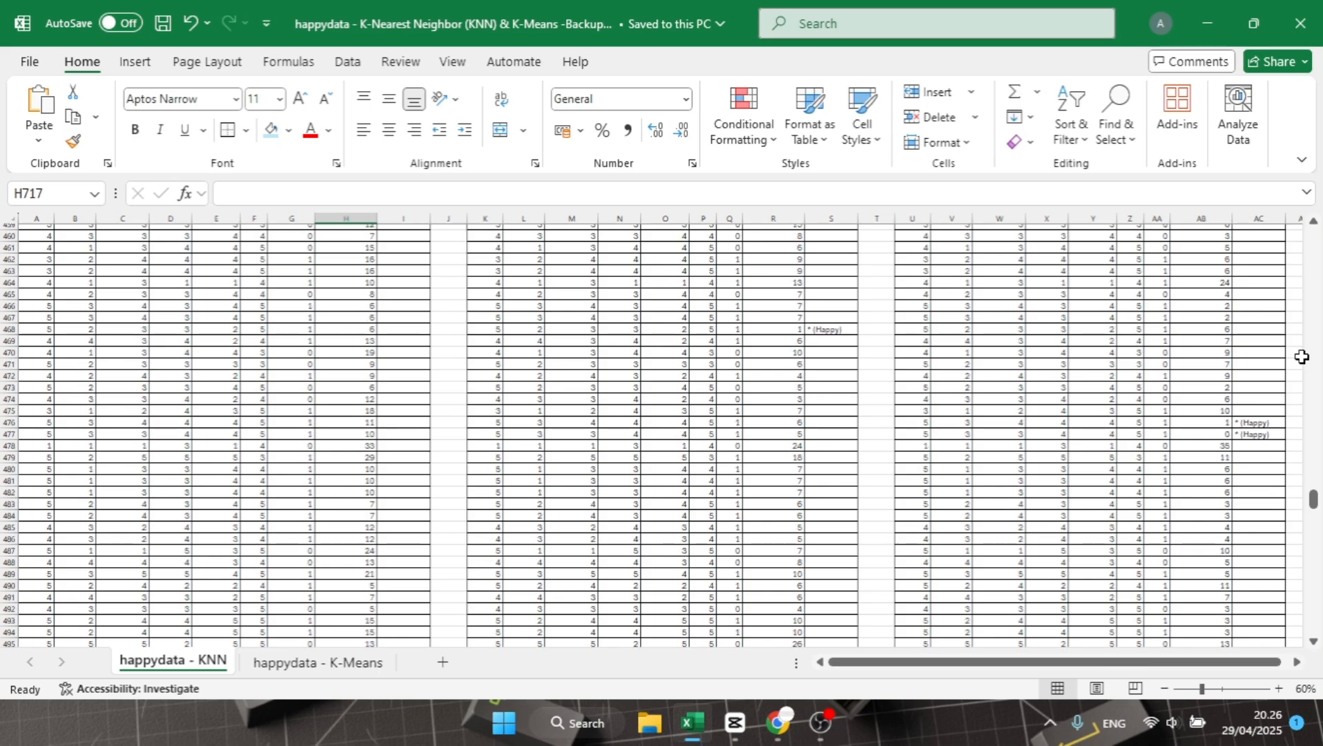
scroll(1301, 357, "down", 6)
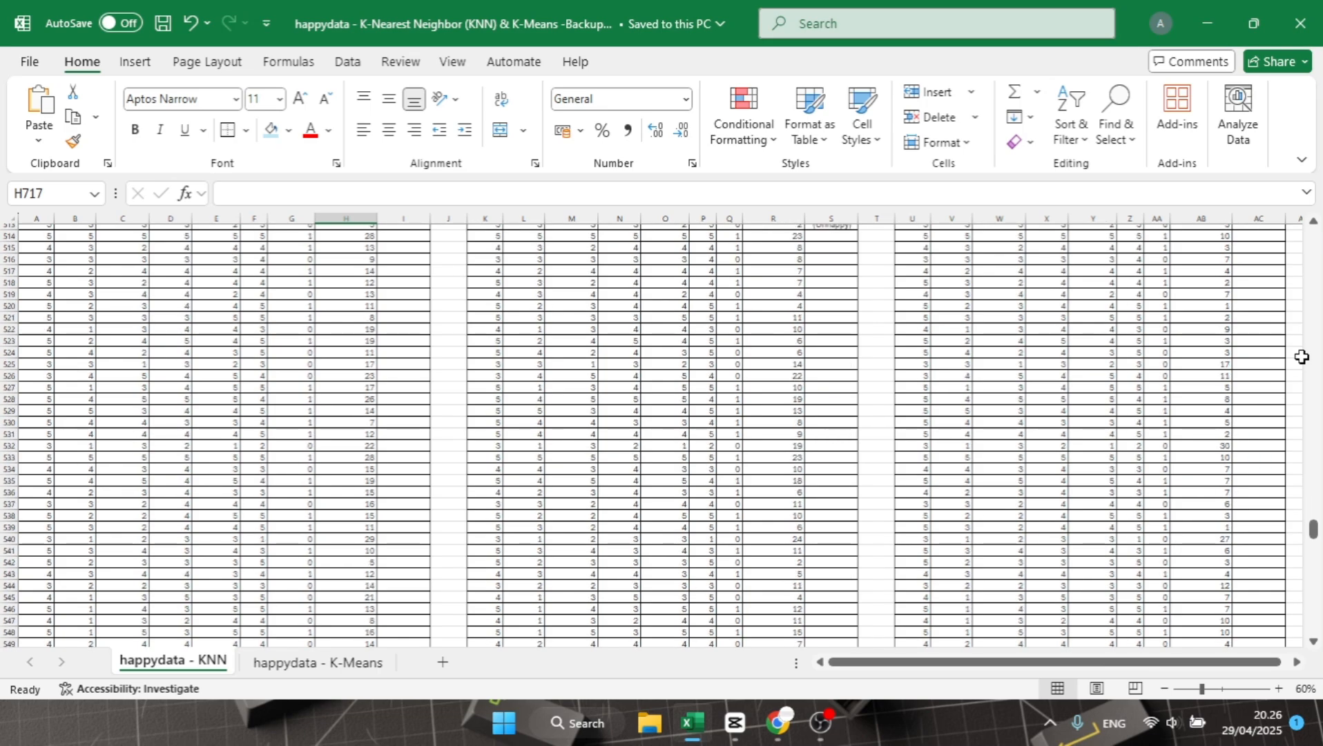
scroll(1301, 357, "down", 12)
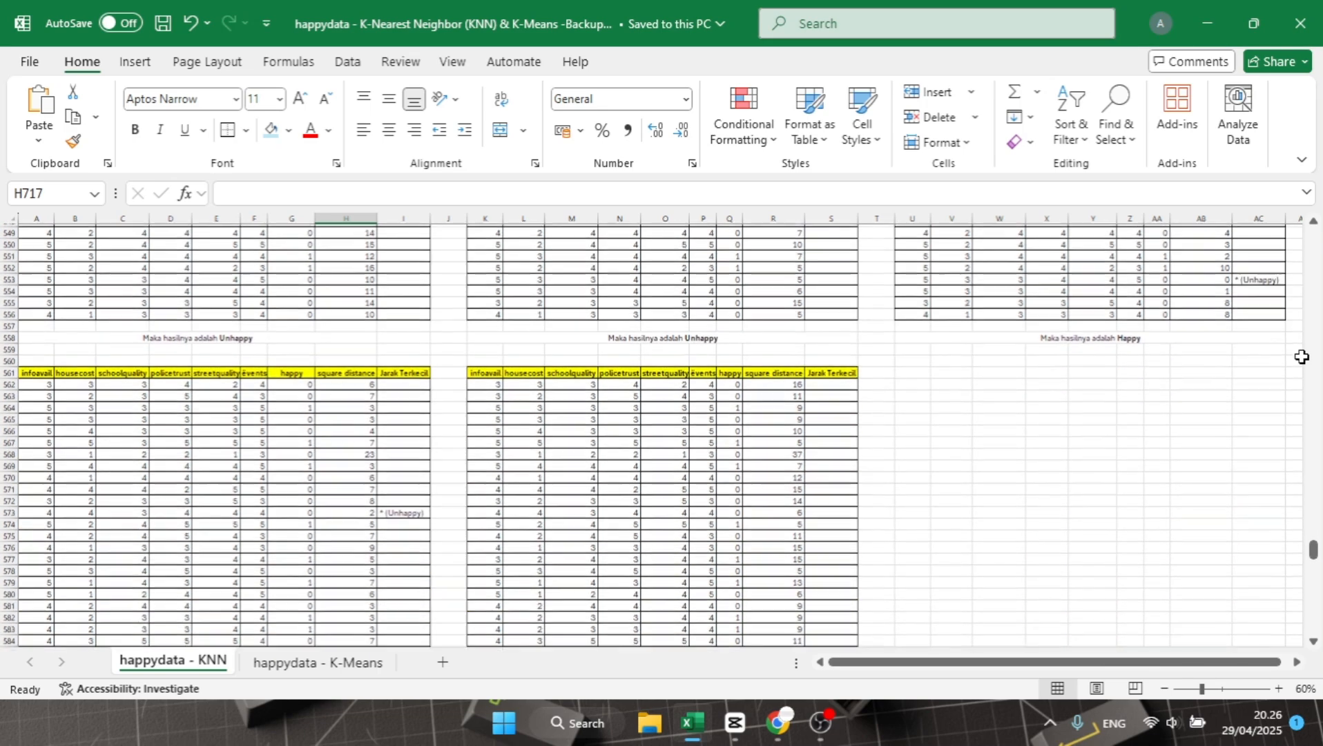
scroll(1301, 356, "down", 8)
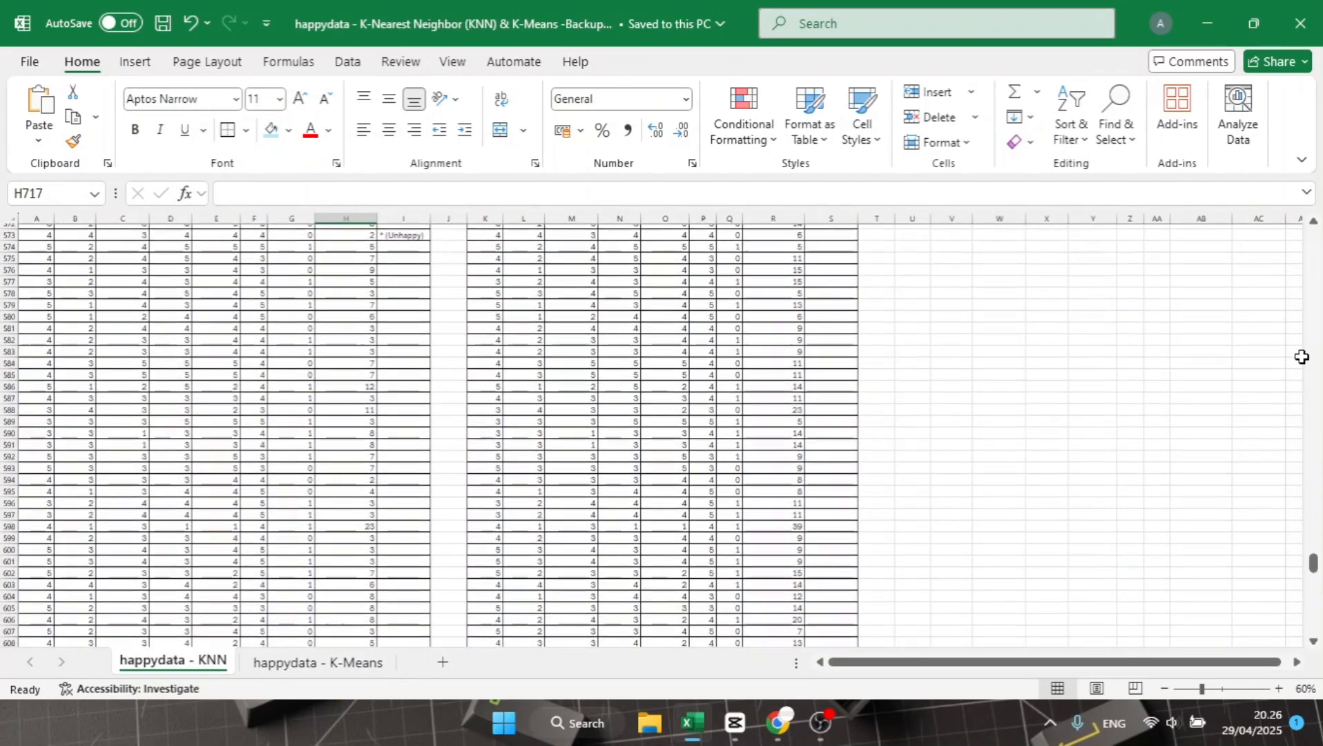
scroll(1301, 357, "down", 7)
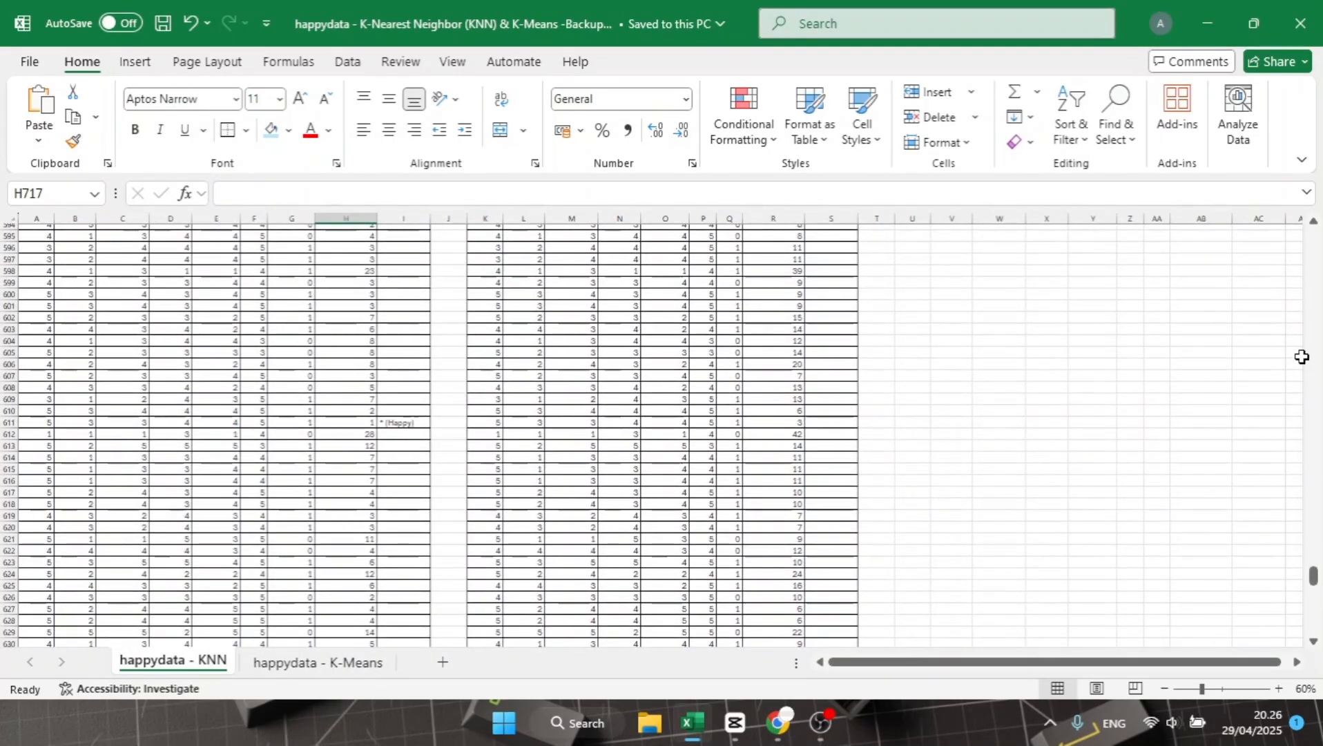
scroll(1301, 357, "down", 8)
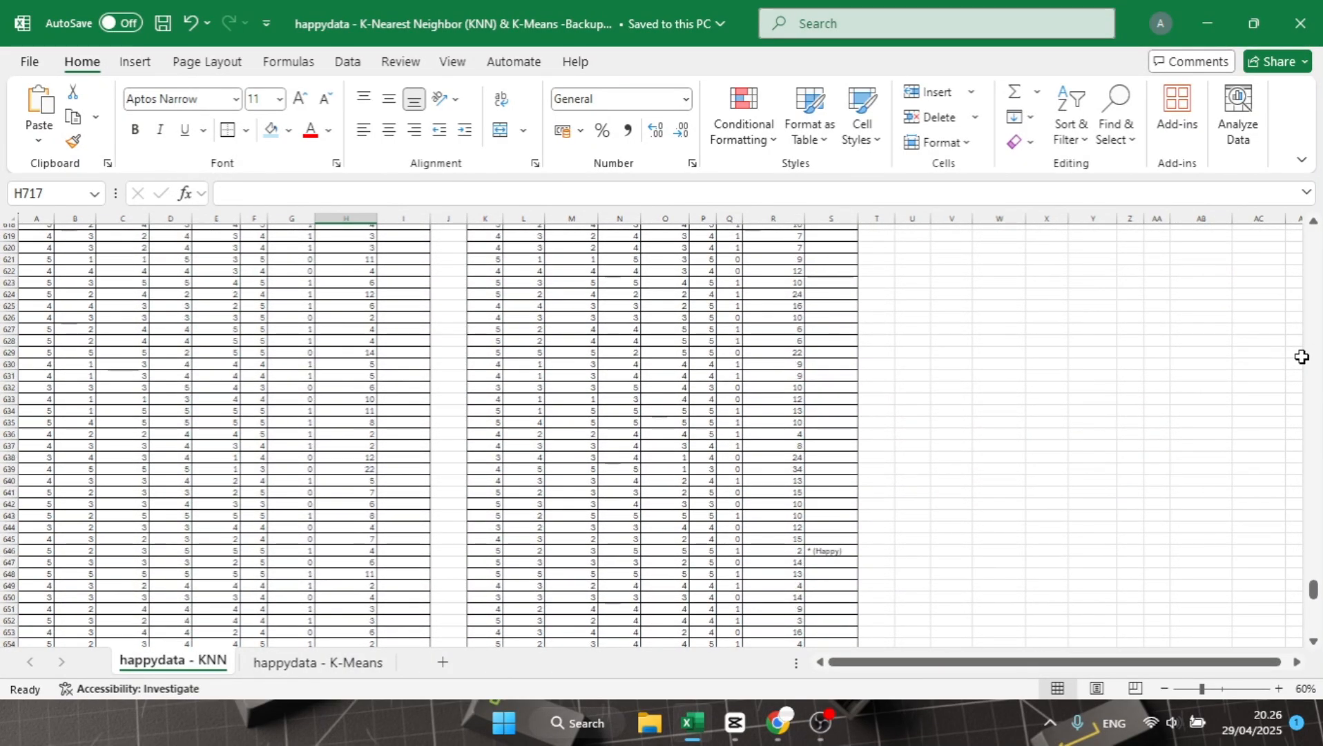
scroll(1301, 356, "down", 11)
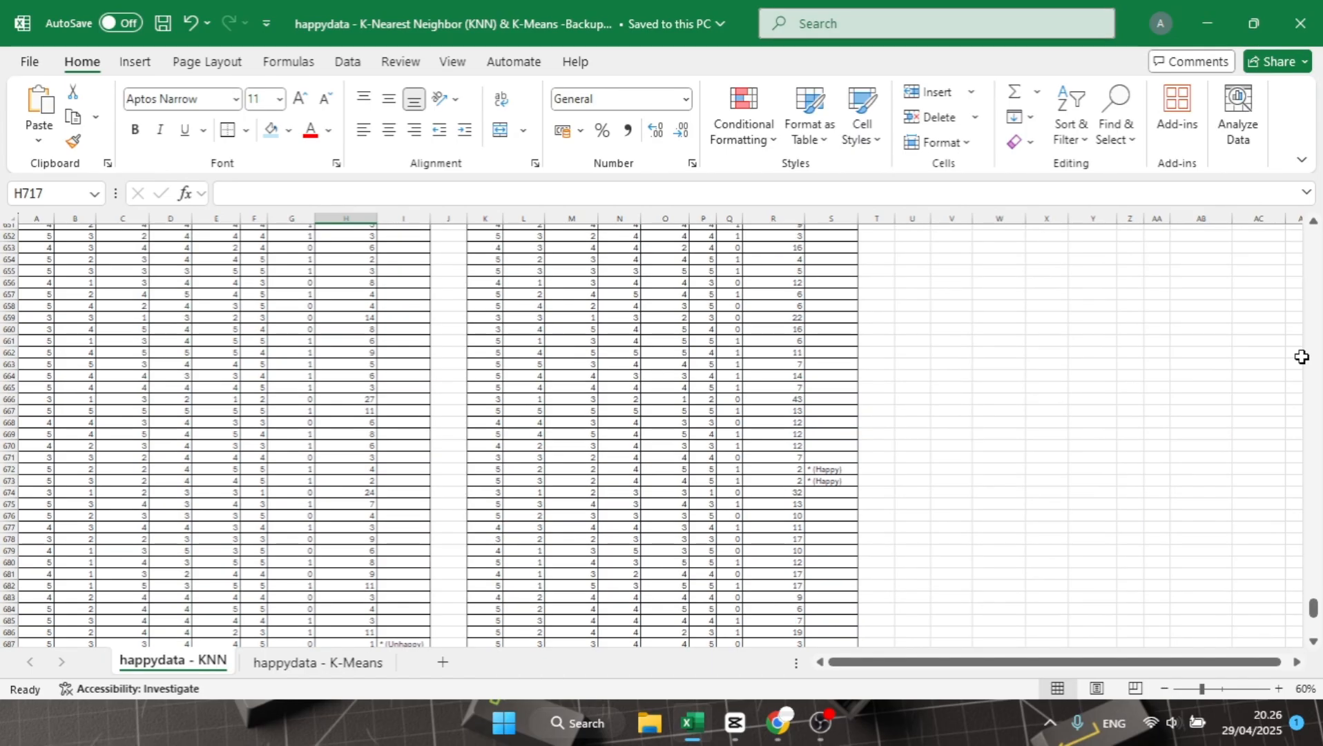
scroll(1300, 356, "down", 2)
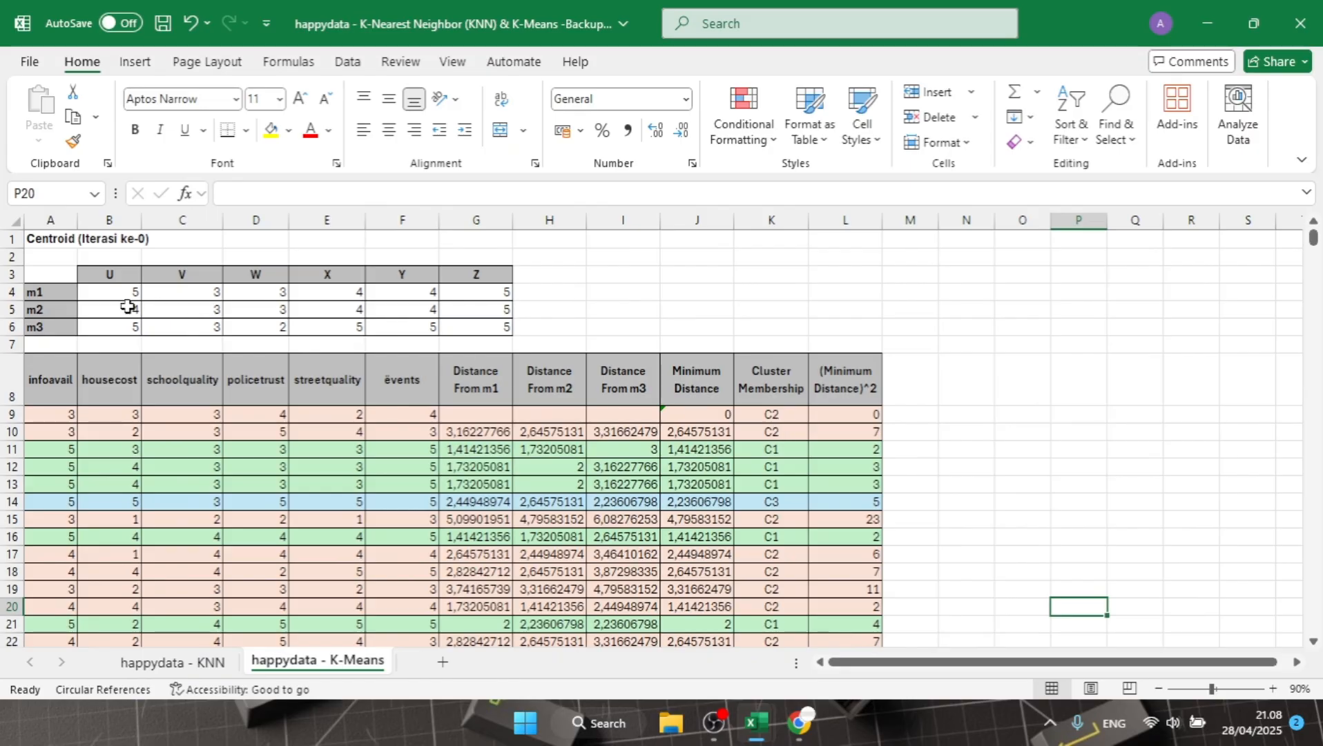
Look over the iteration-0 centroid table for m1, m2 and m3 and the distance table beneath it.
left_click_drag(50, 274, 499, 334)
scroll(346, 386, "down", 1)
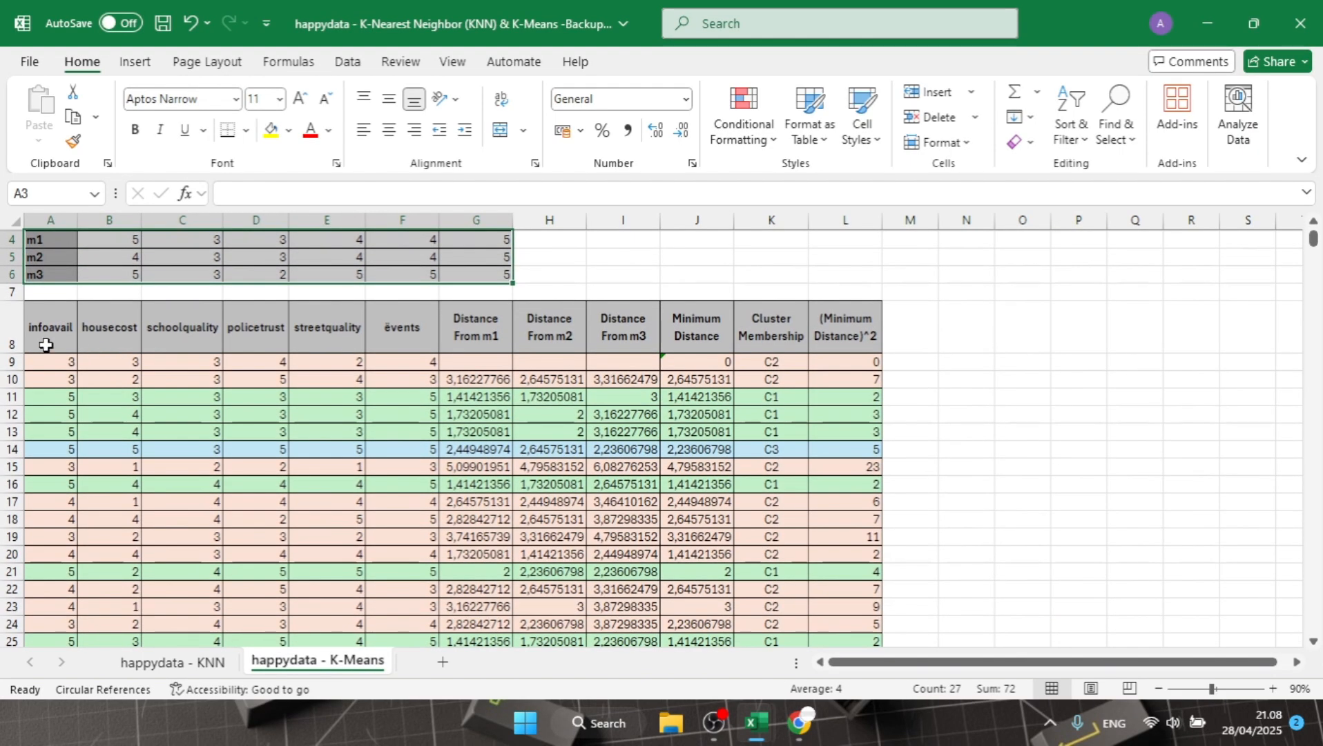
left_click_drag(46, 328, 837, 598)
scroll(682, 423, "up", 1)
Begin the Distance From m1 formula in G9 with SQRT and the squared infoavail difference (A9-$B$4)^2.
left_click(476, 414)
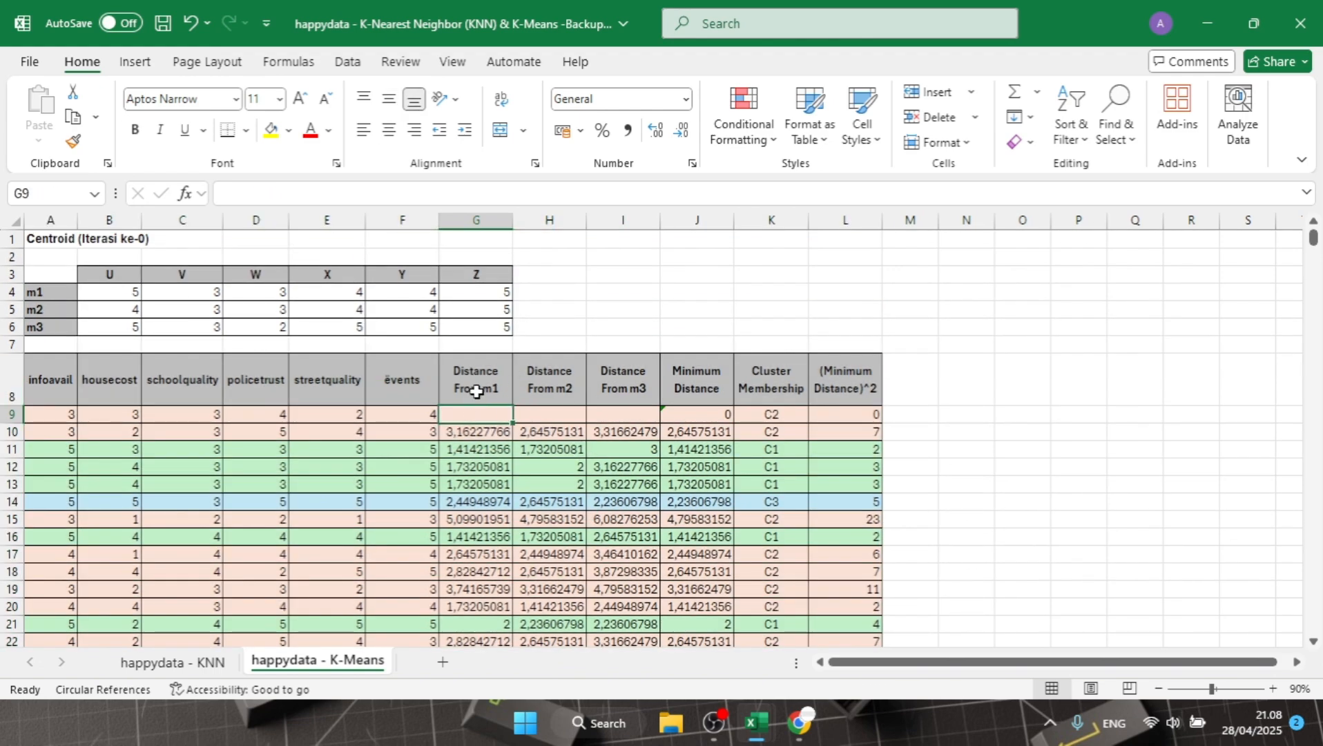
left_click(299, 197)
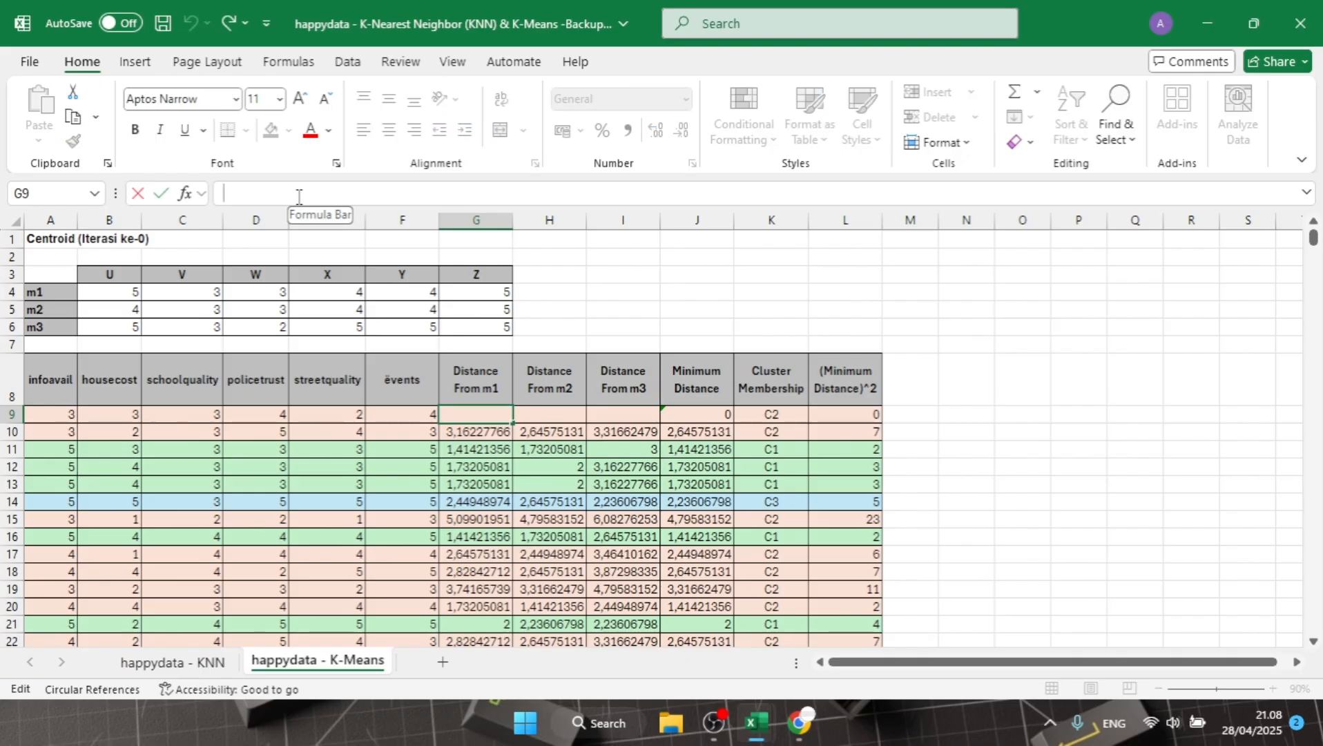
type("=")
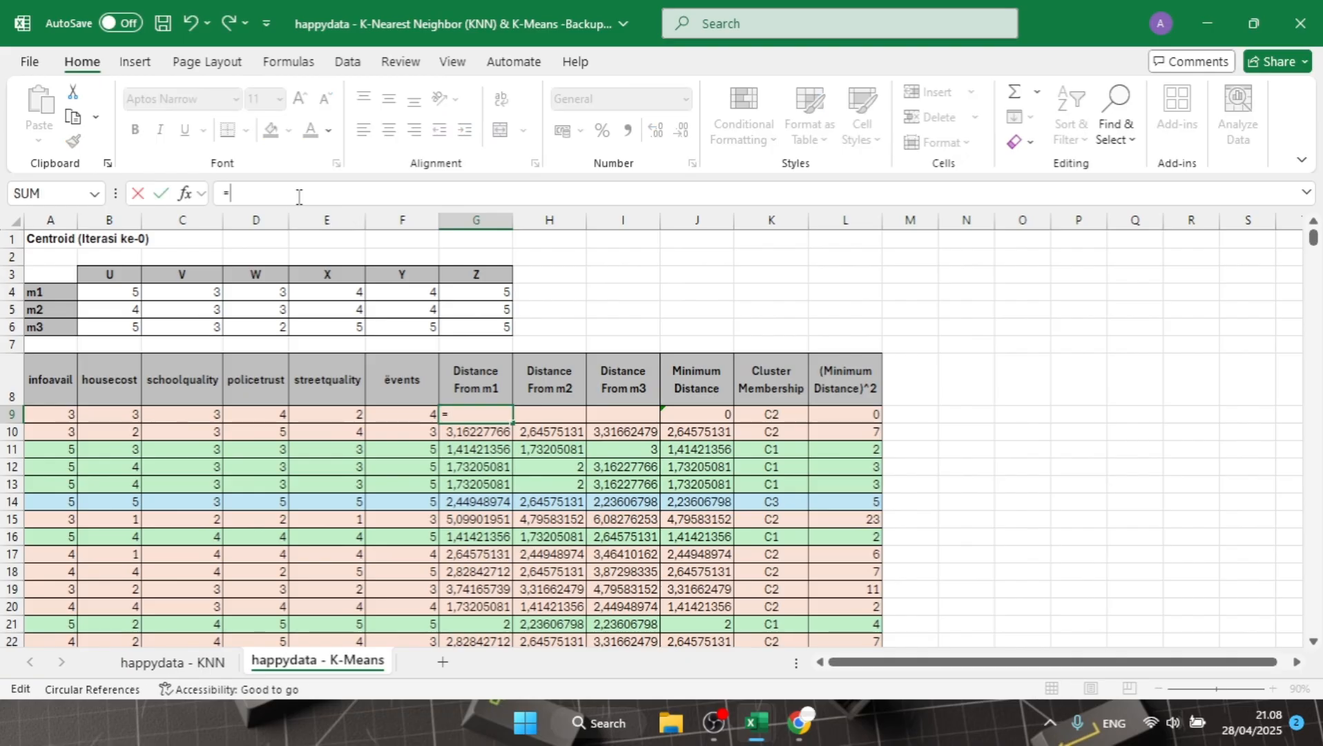
type("sq")
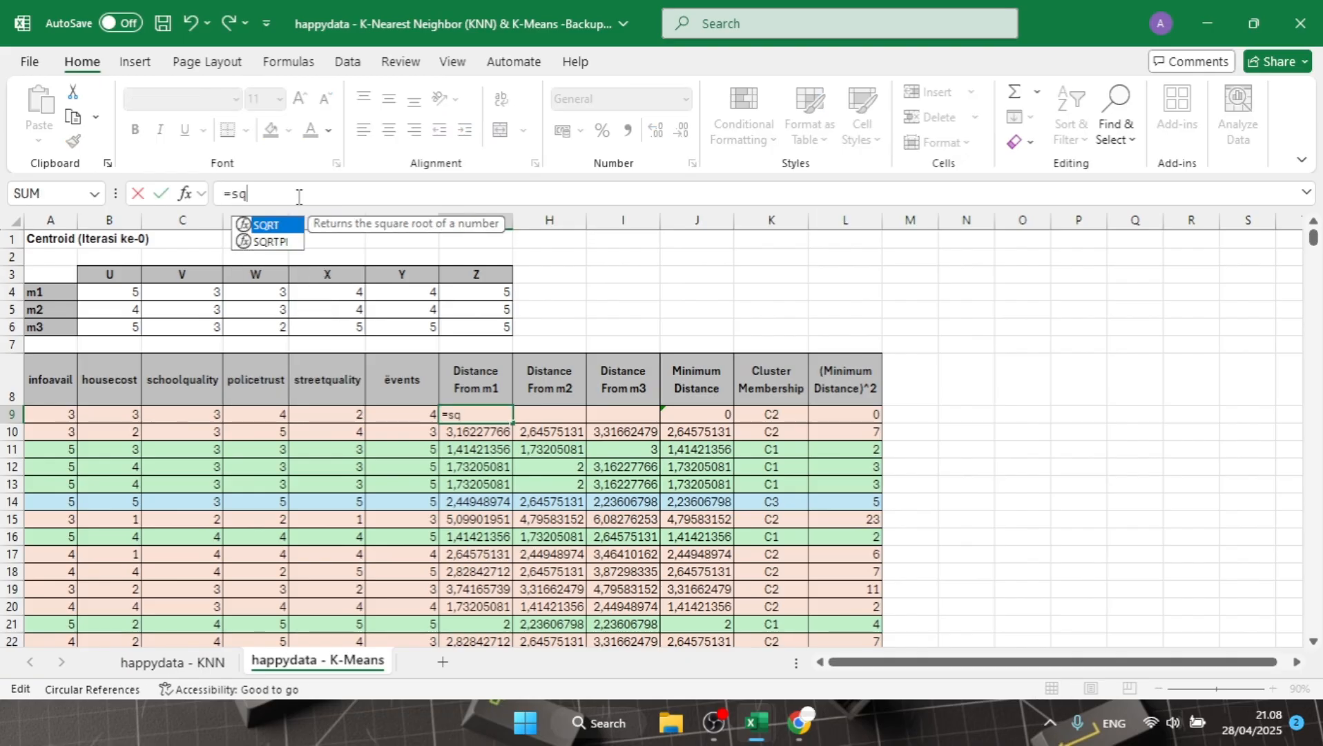
key("Tab")
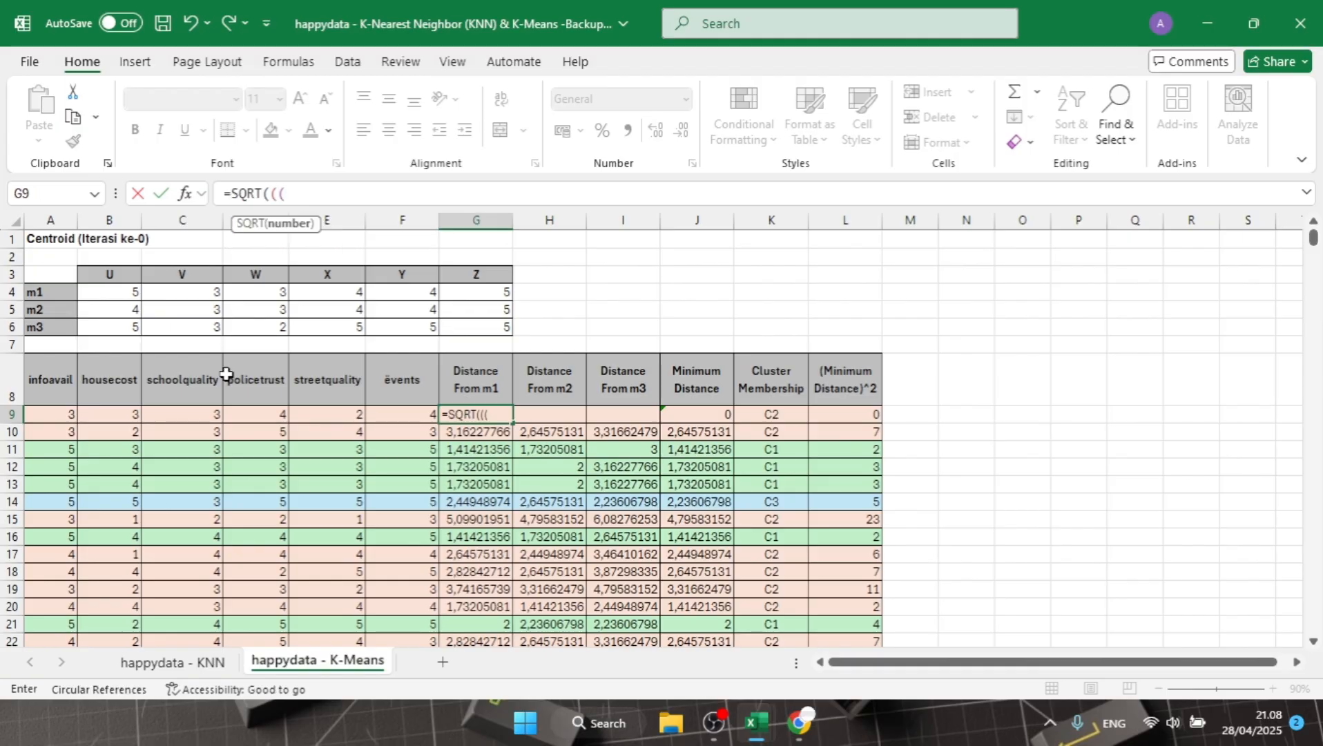
left_click(58, 416)
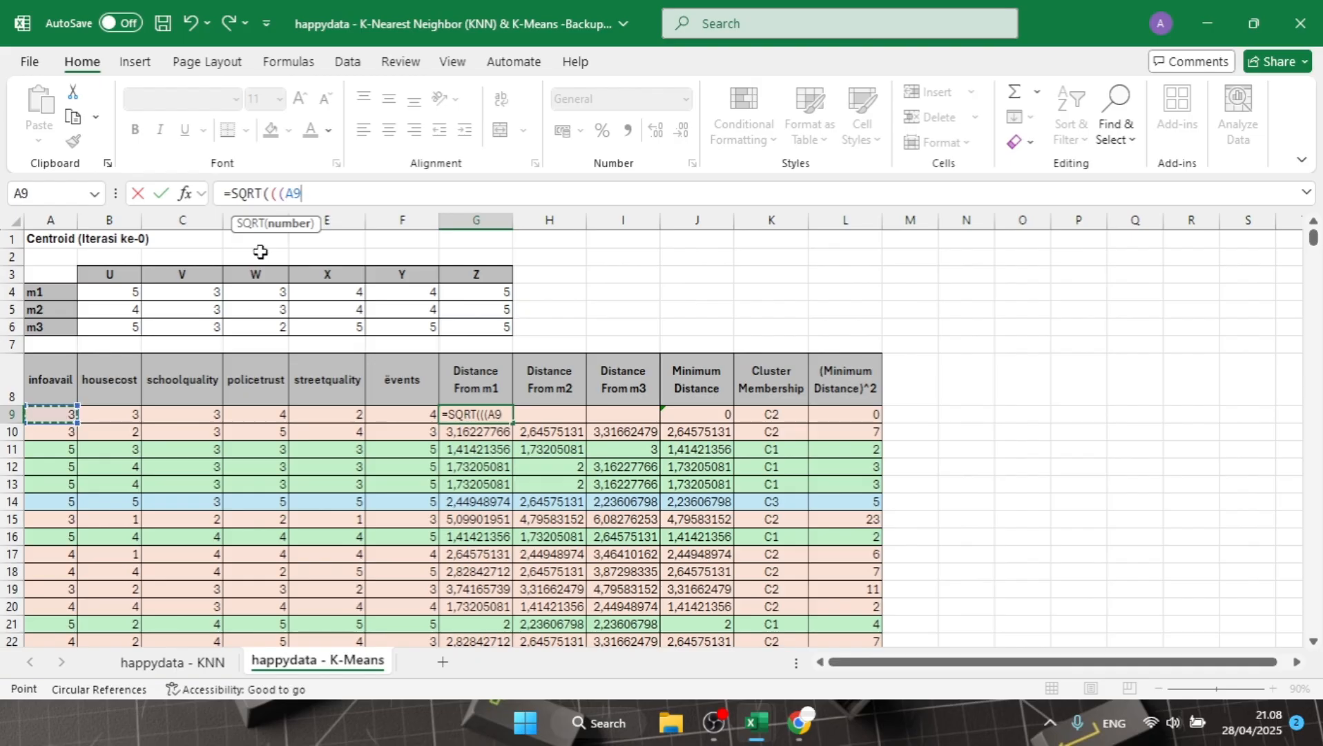
type("-")
left_click(129, 294)
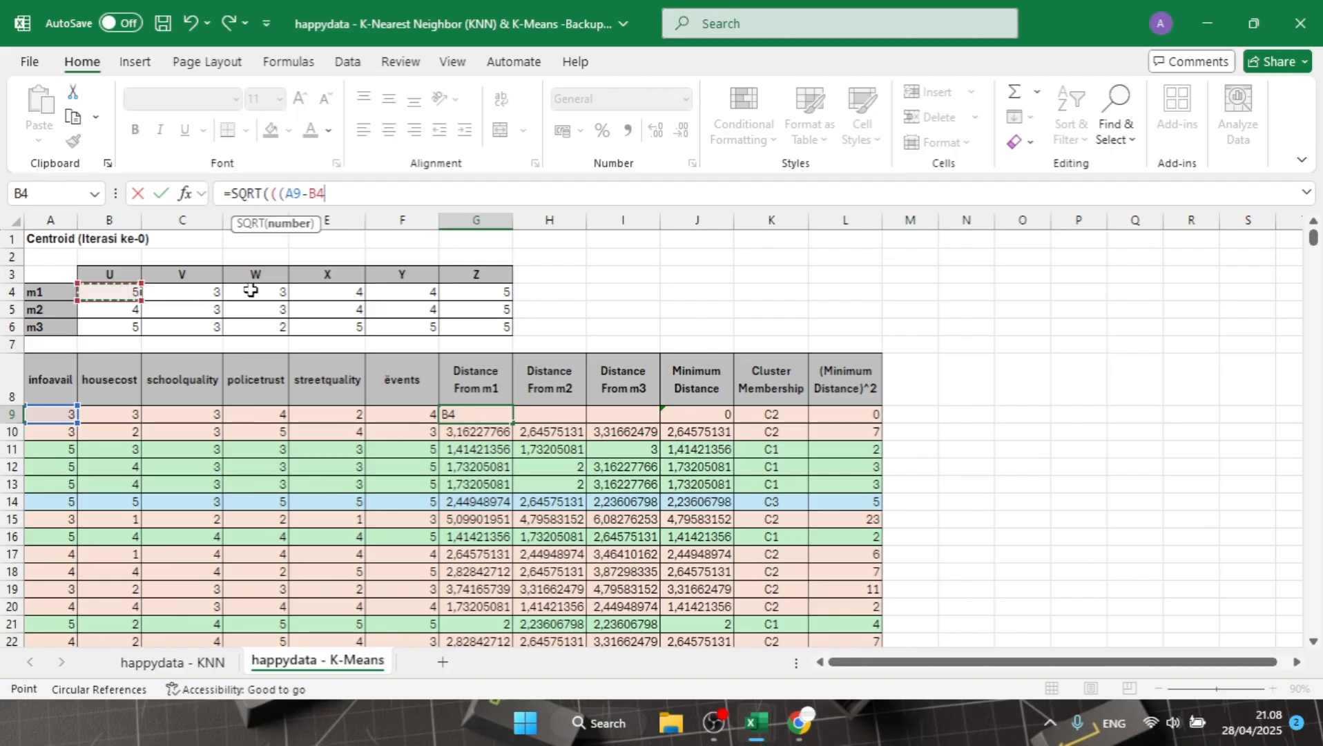
key("F4")
type(")^2)+((")
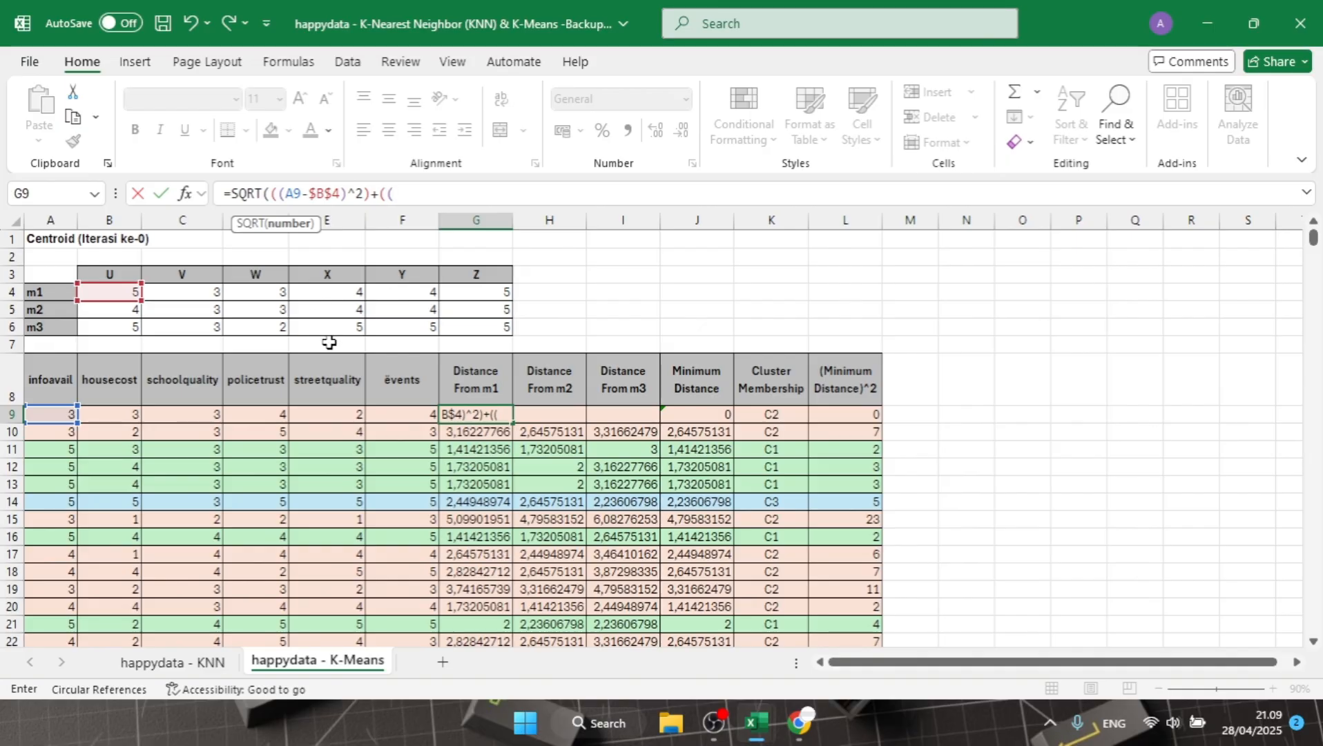
Extend the G9 formula with the squared housecost and schoolquality differences, (B9-$C$4)^2 and (C9-$D$4)^2.
left_click(120, 414)
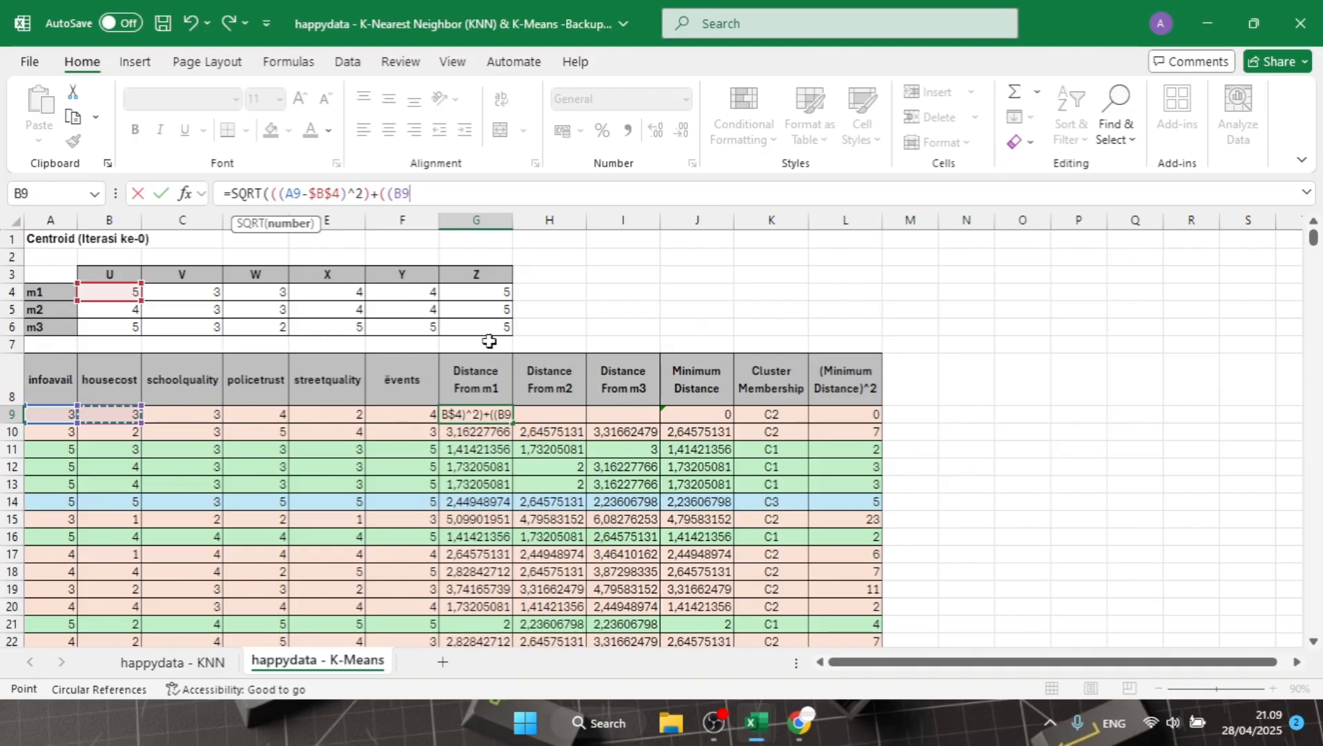
type("-")
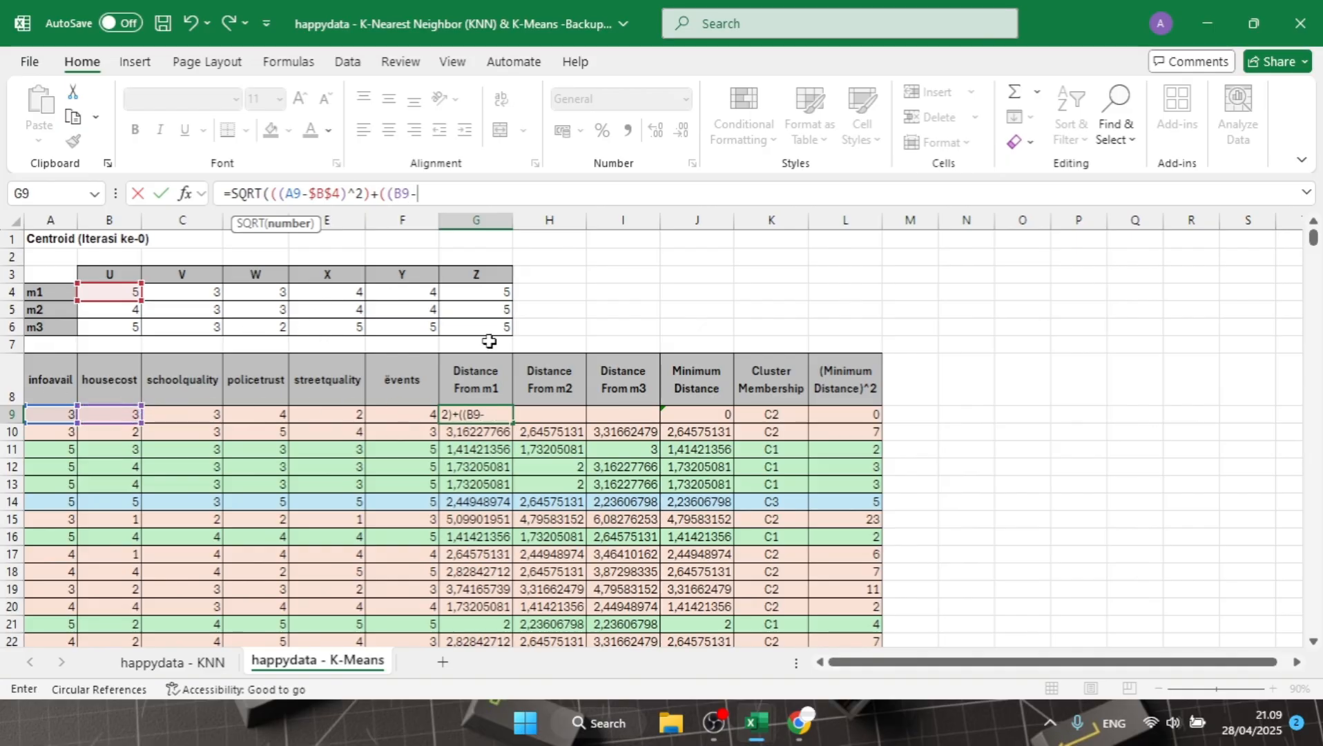
left_click(185, 294)
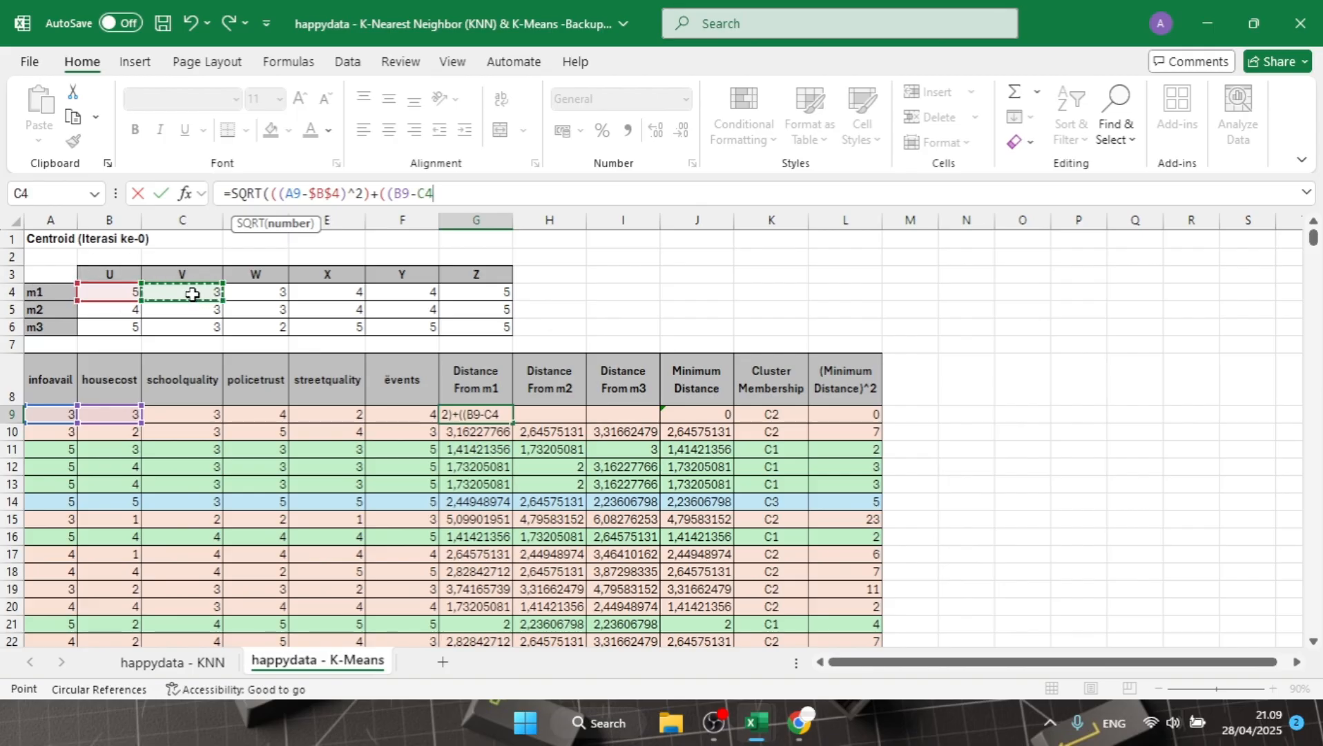
key("F4")
type(")^2)+((")
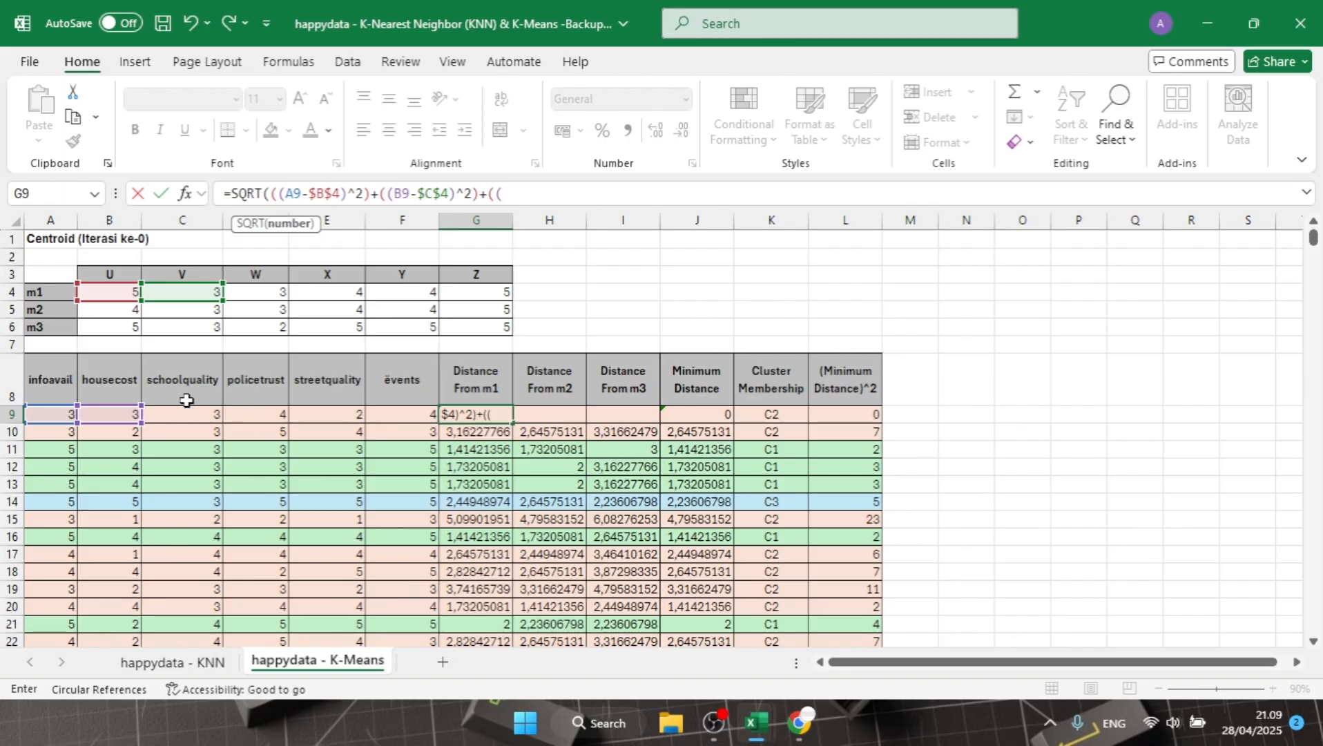
left_click(203, 413)
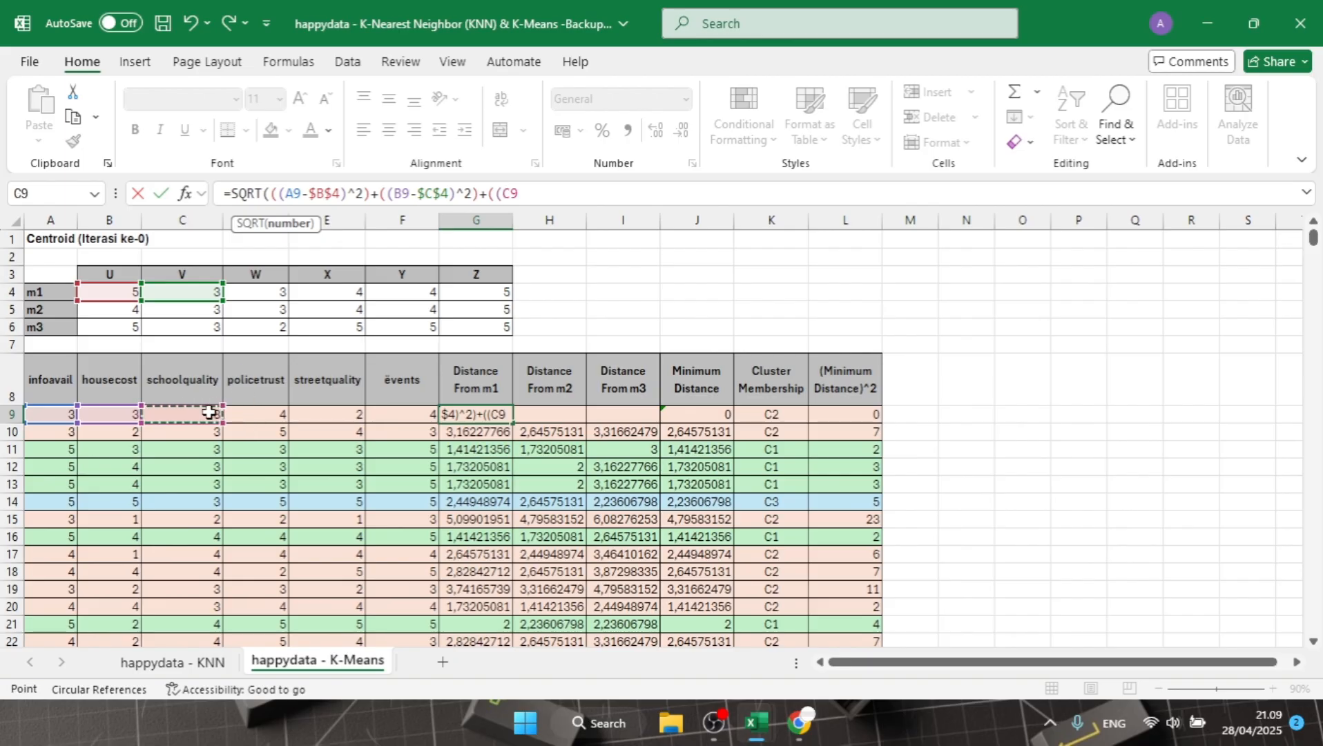
type("-")
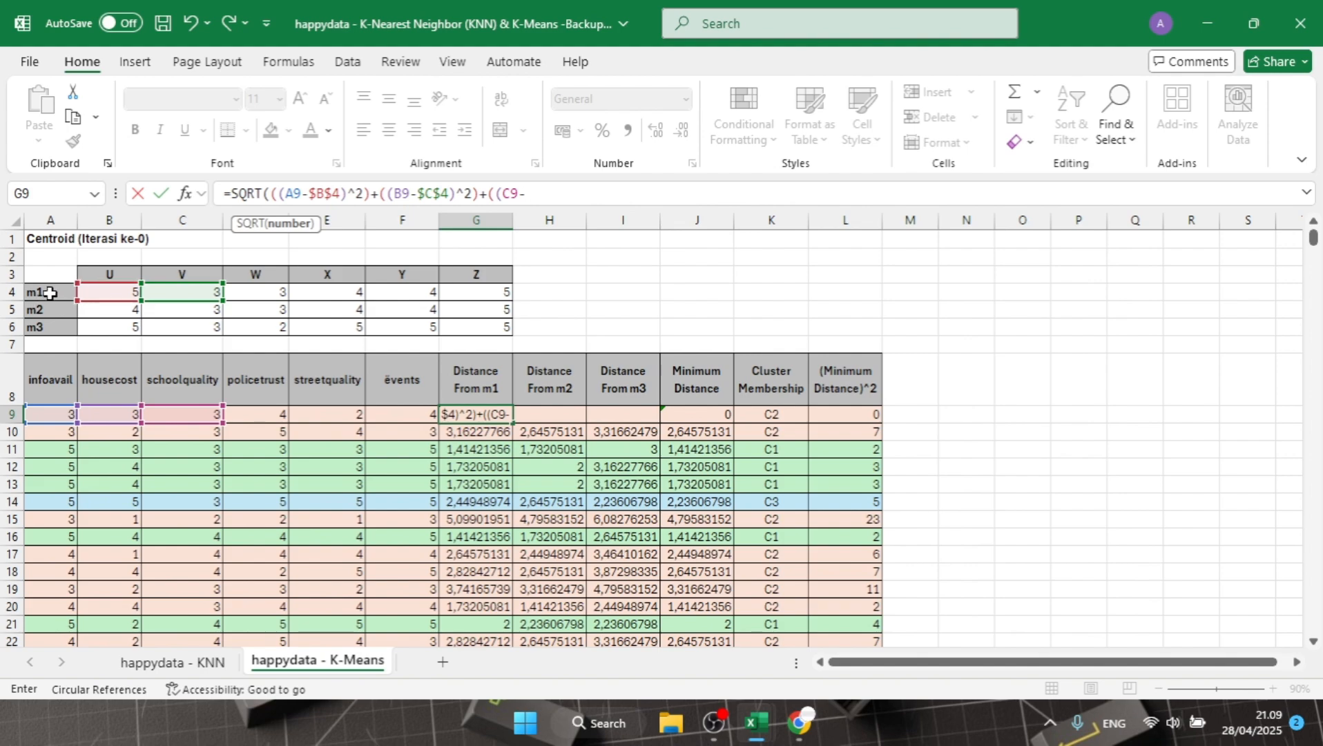
left_click(252, 294)
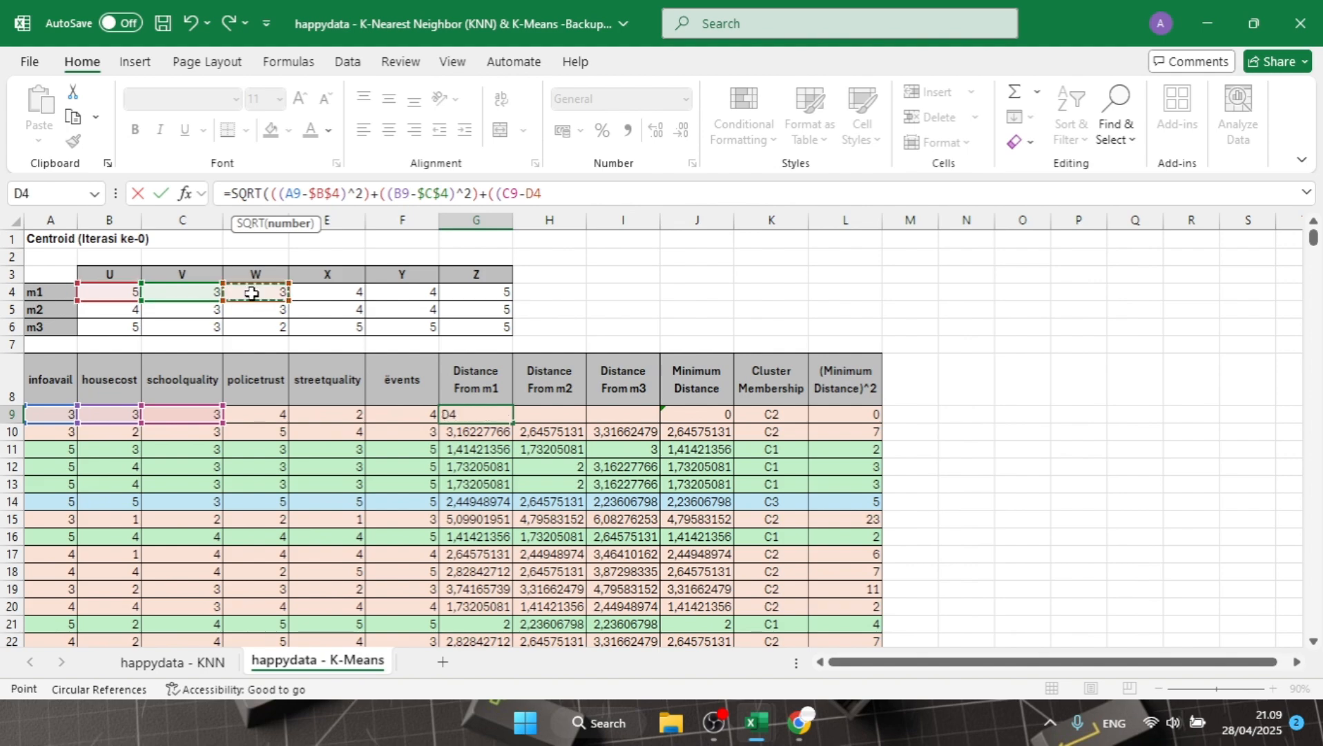
key("F4")
type(")^2)+((")
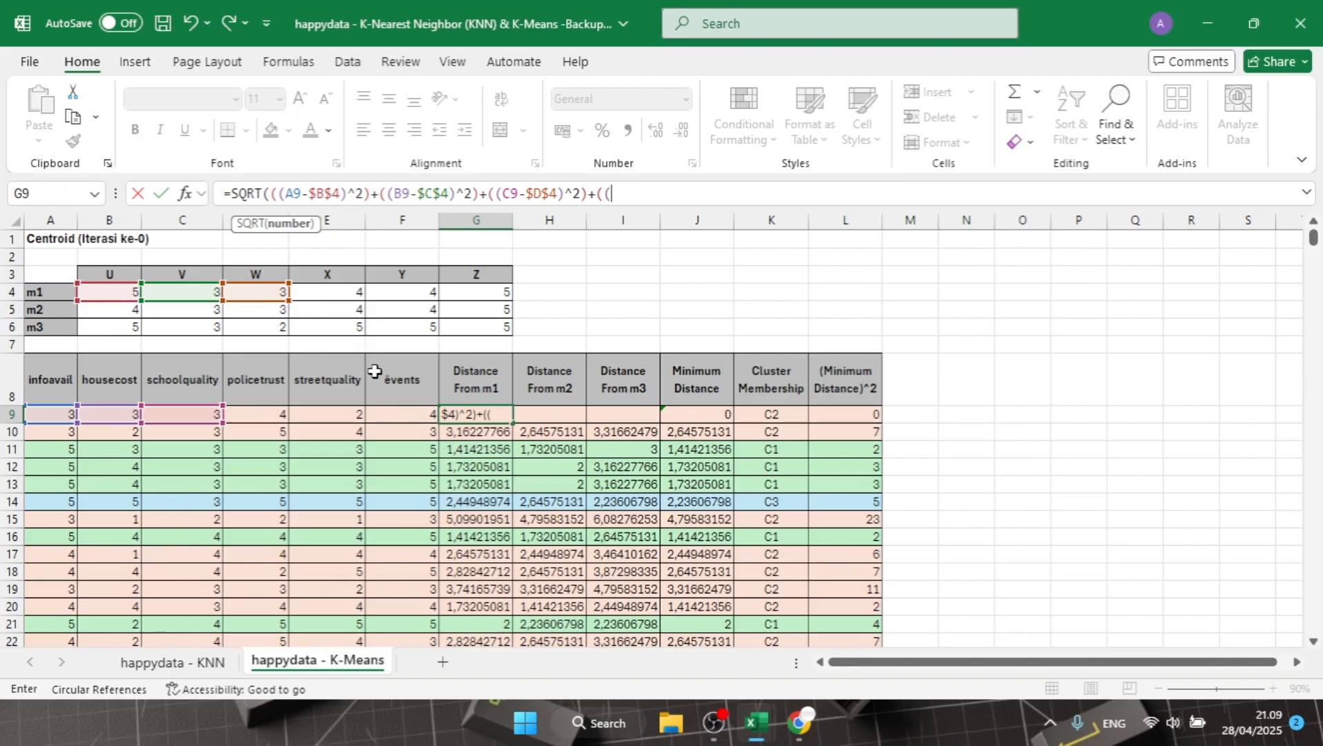
Add the squared policetrust and streetquality differences, (D9-$E$4)^2 and (E9-$F$4)^2, to the G9 formula.
left_click(260, 417)
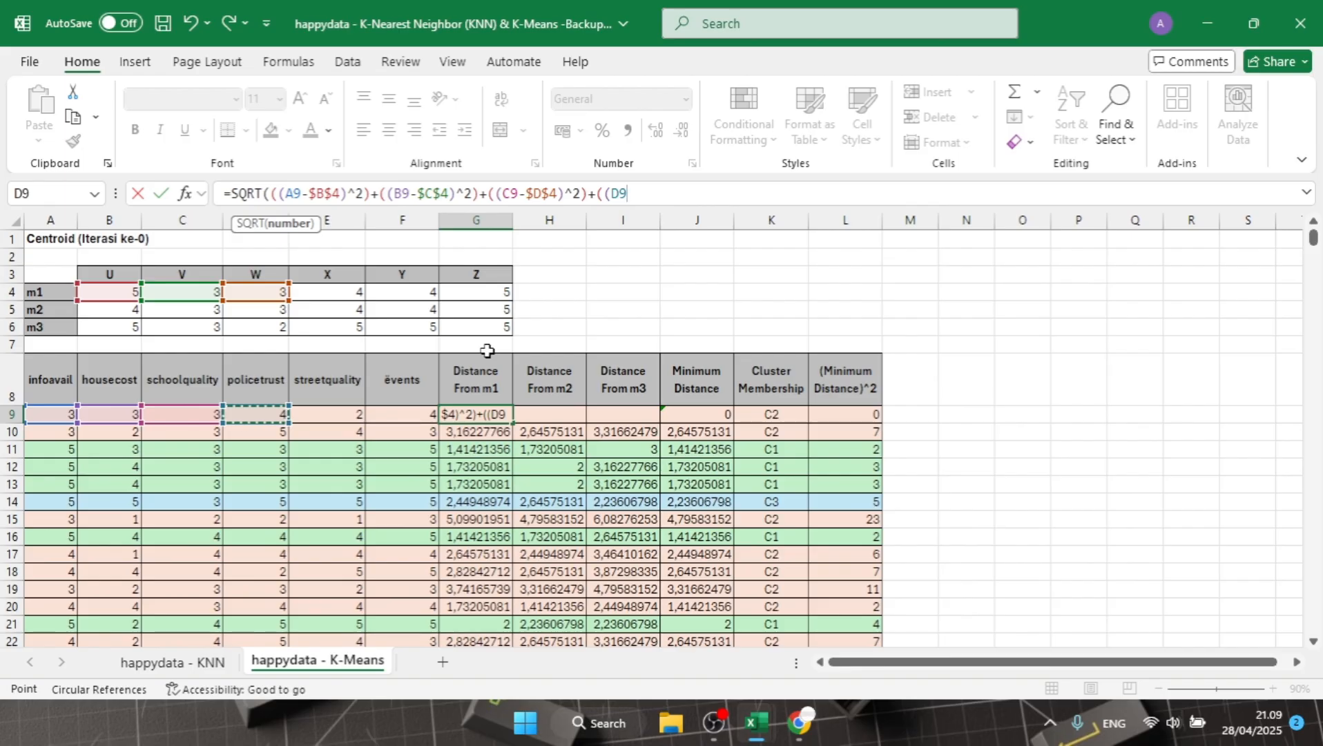
type("-")
left_click(340, 294)
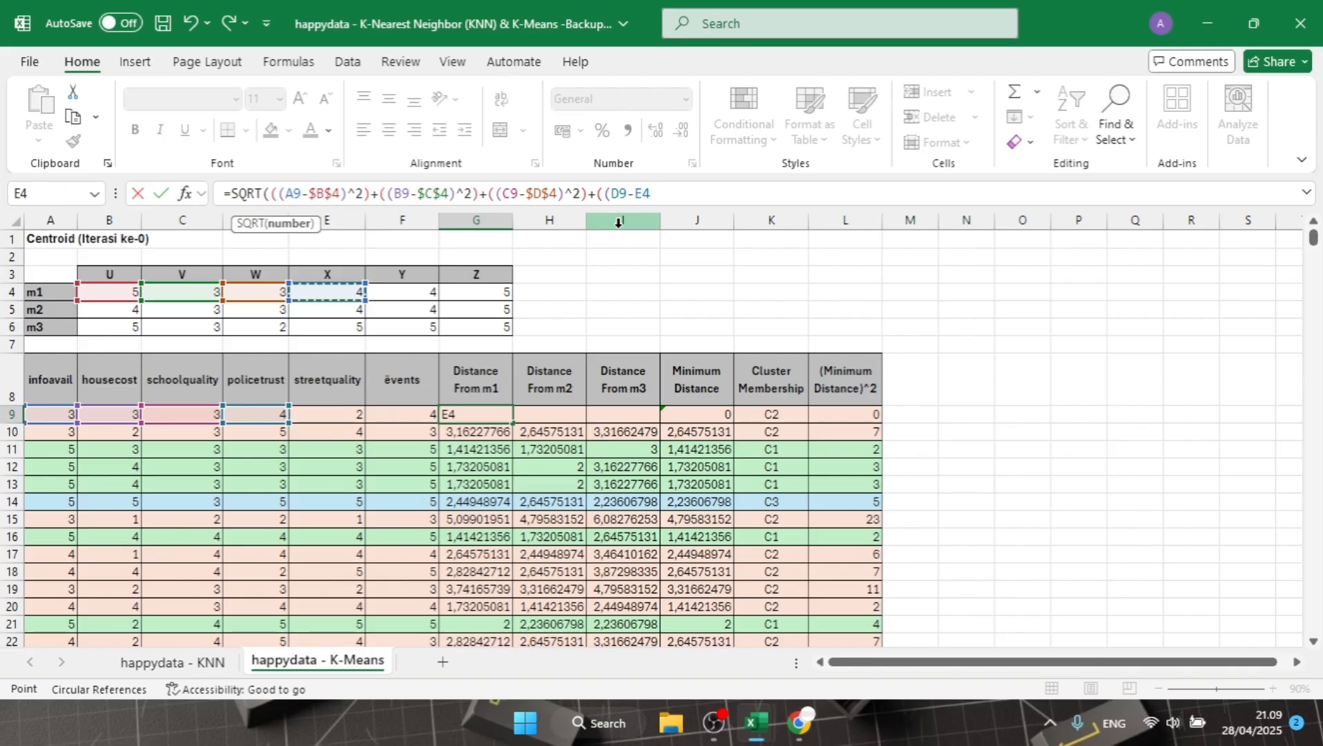
key("F4")
type(")^2)+((")
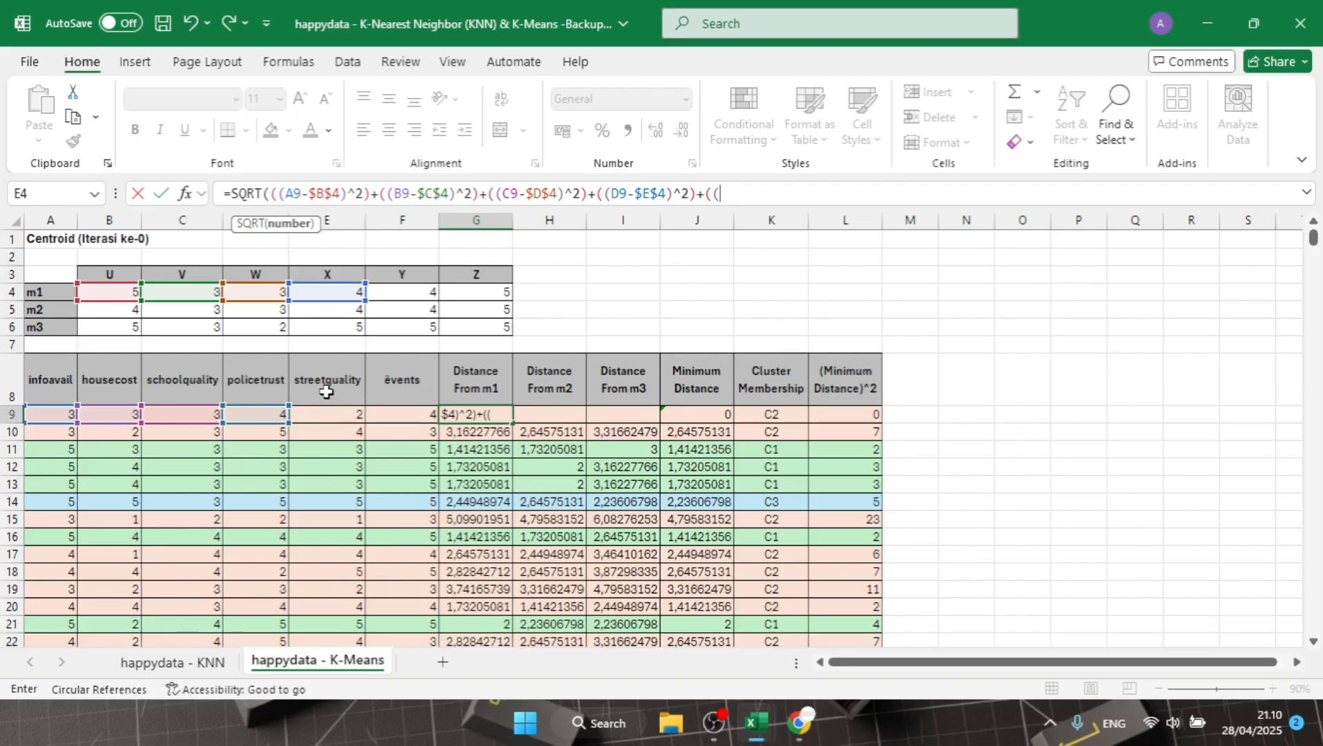
left_click(333, 414)
type("-")
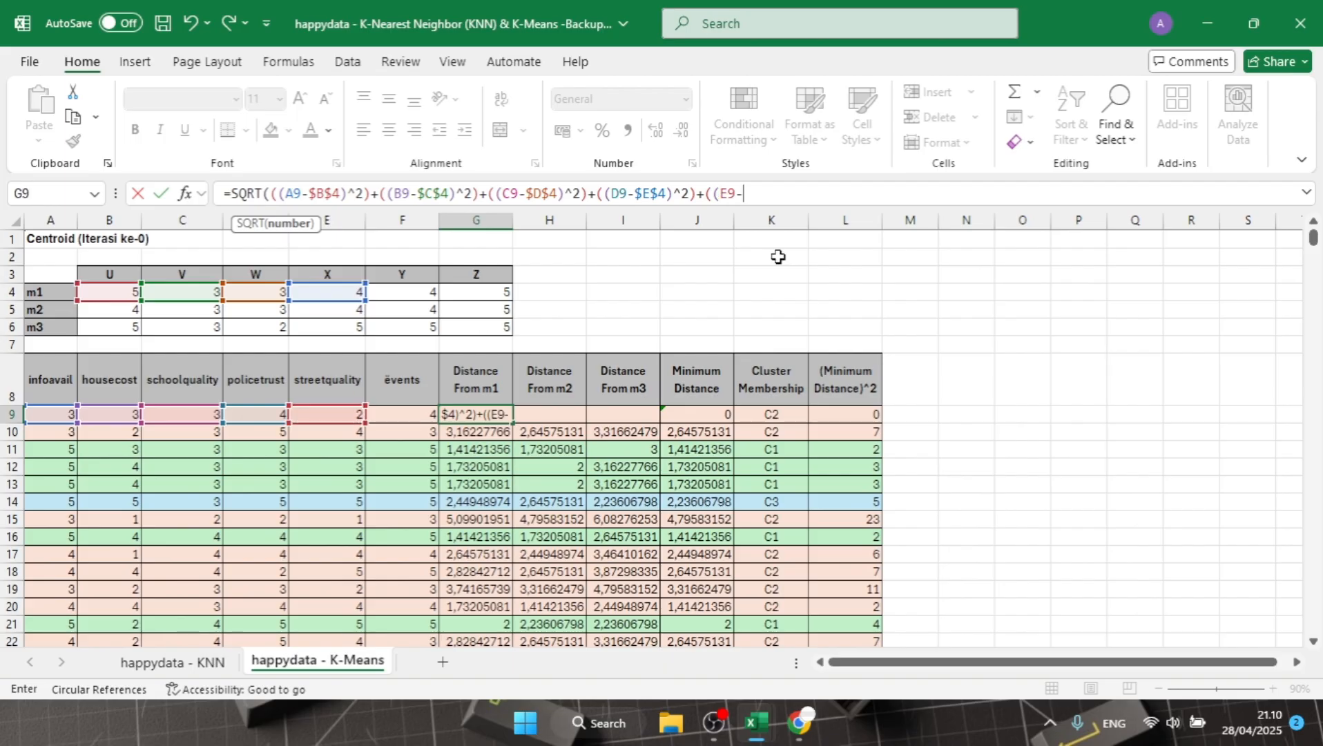
left_click(420, 291)
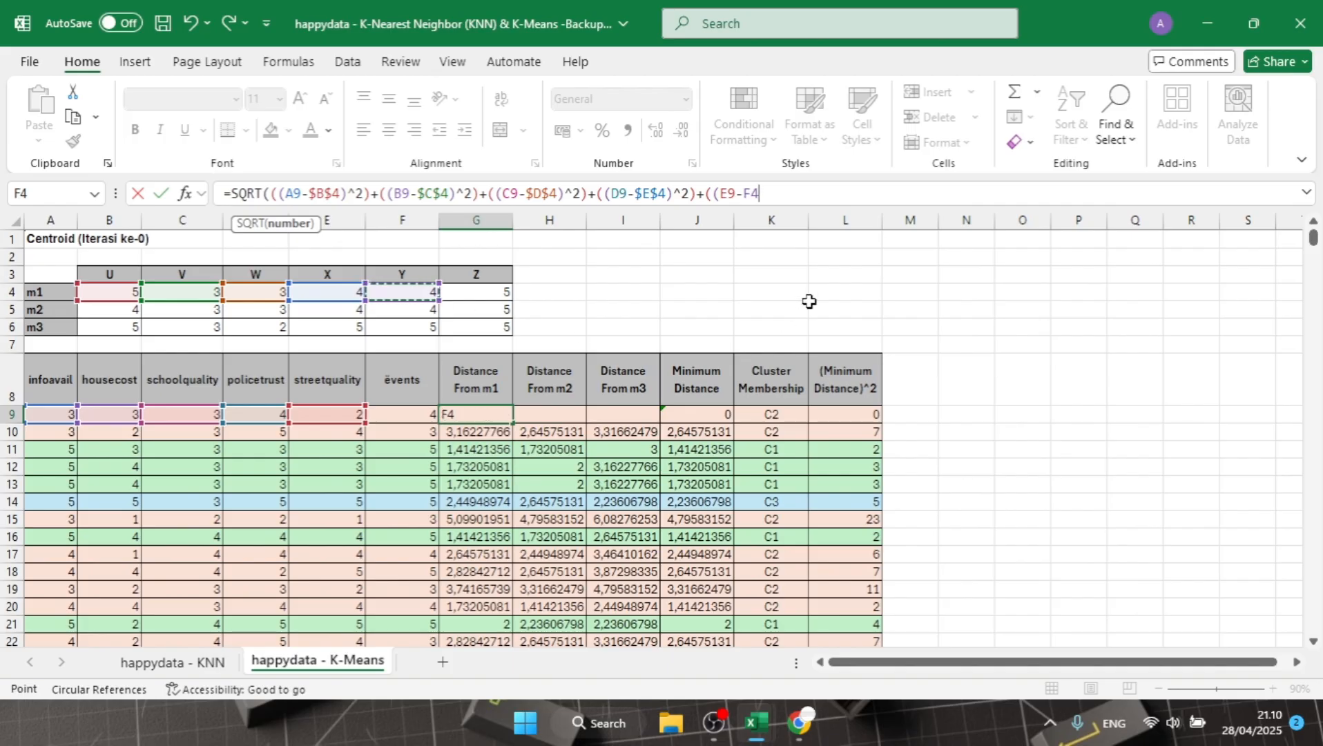
key("F4")
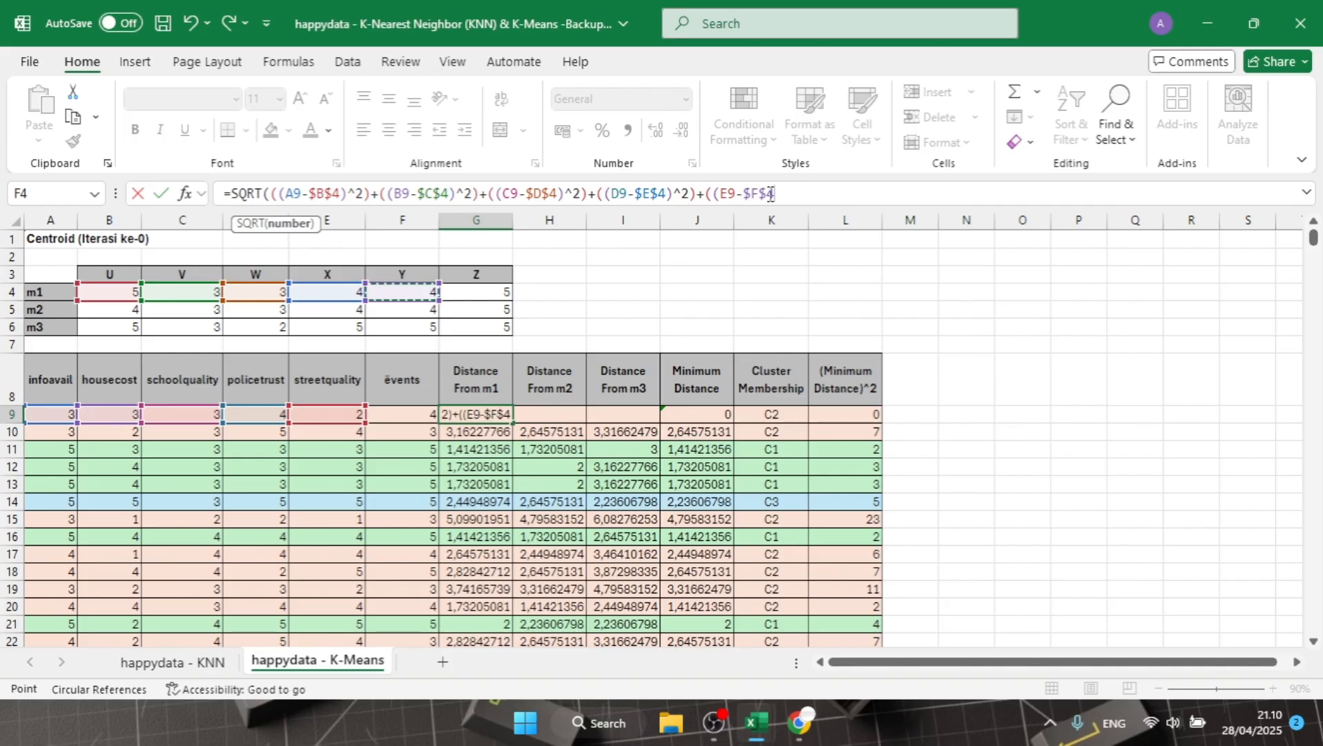
type(")^2)+((")
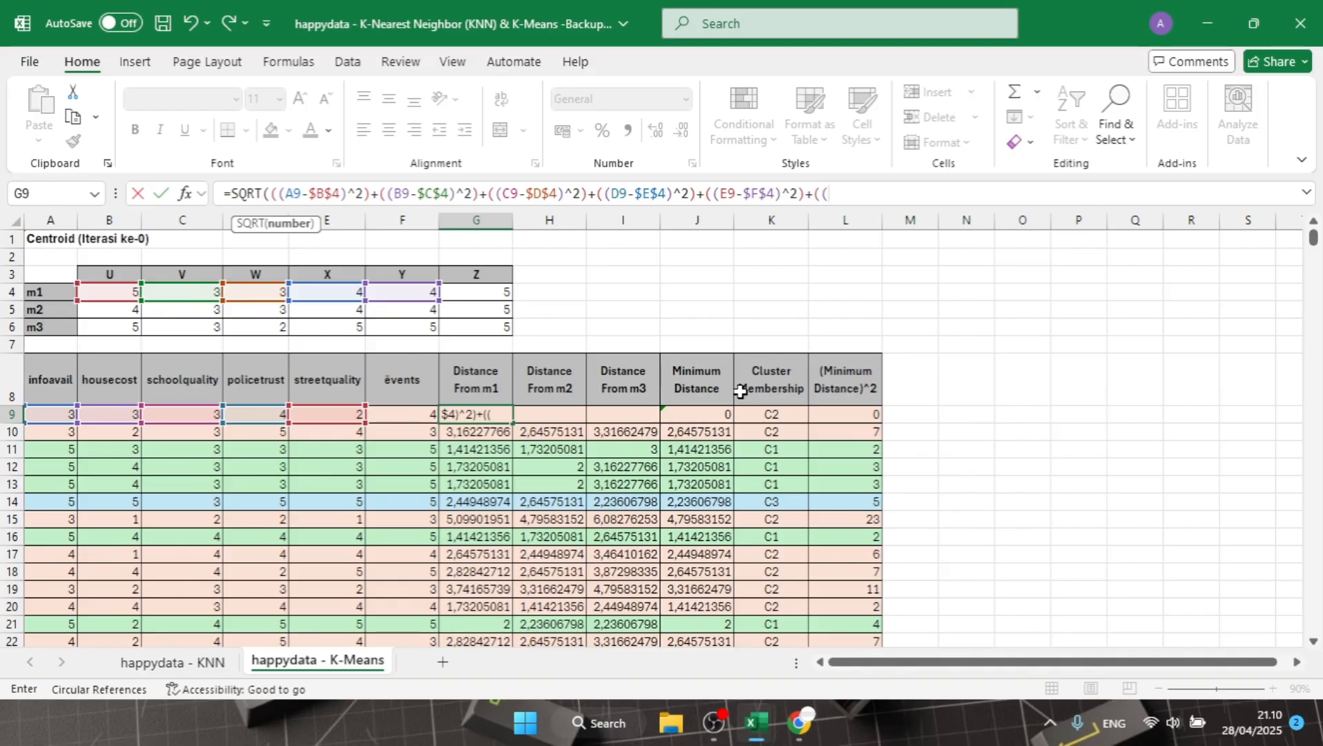
Complete the G9 distance formula with the squared events difference (F9-$G$4)^2 and enter it.
left_click(419, 415)
type("-")
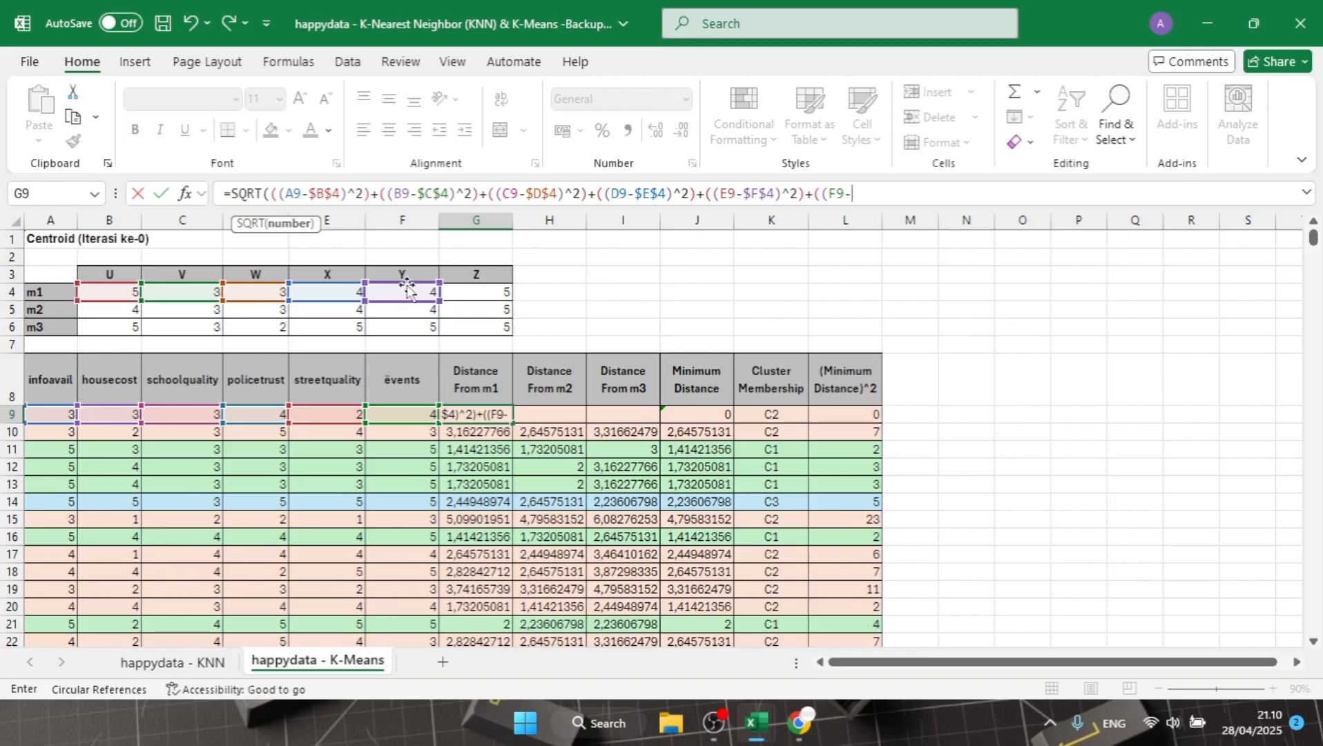
left_click(492, 293)
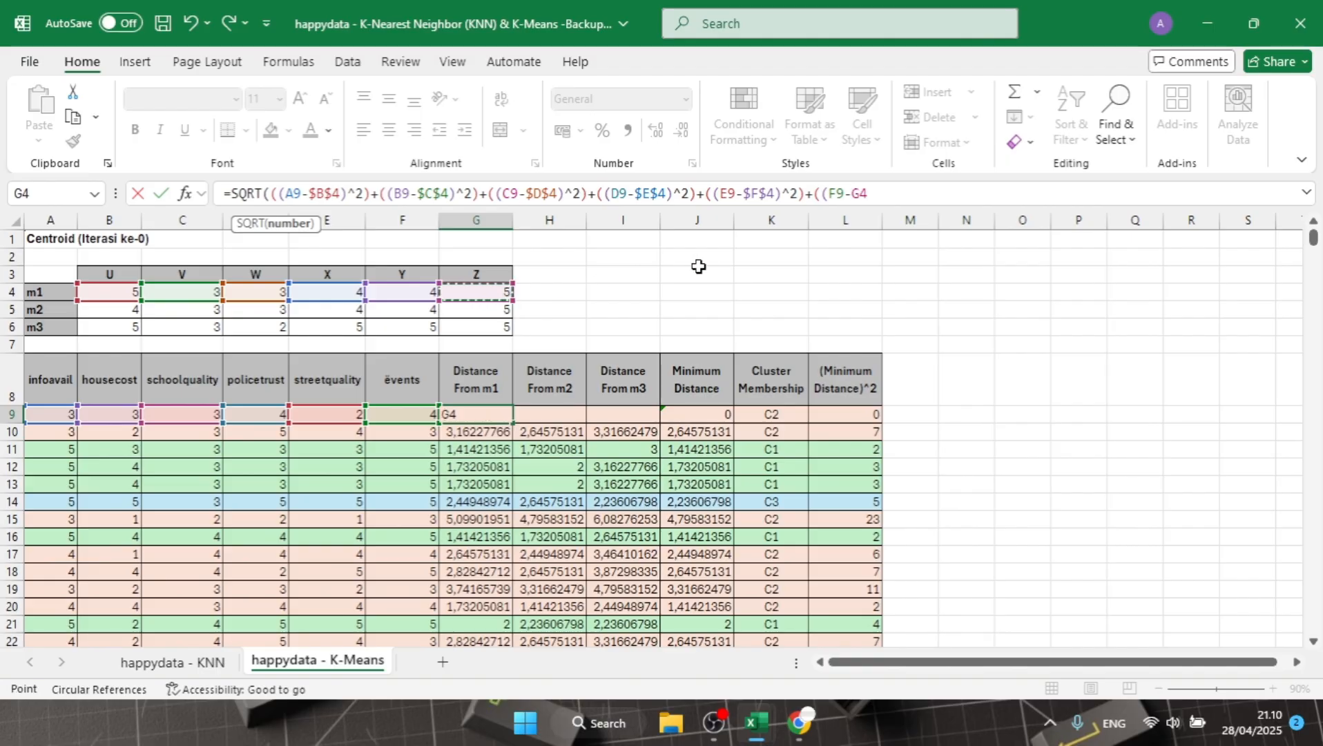
key("F4")
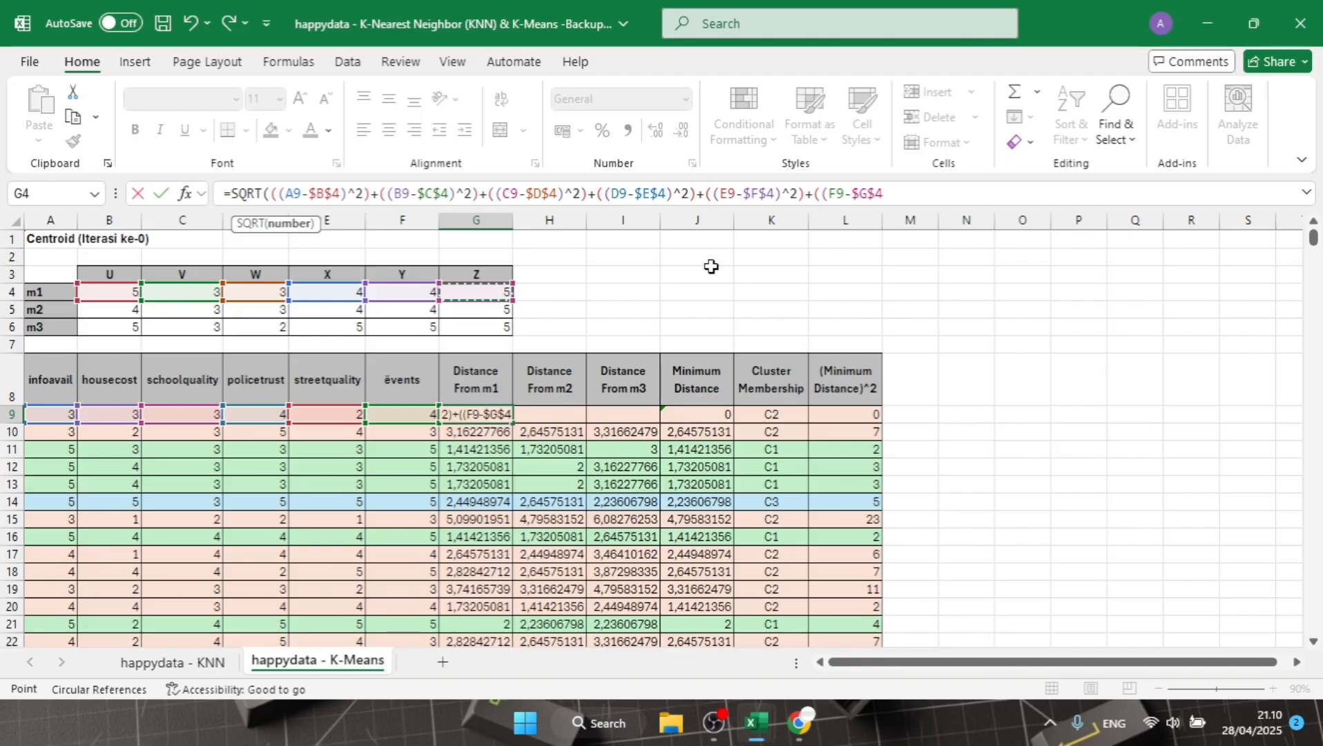
type(")")
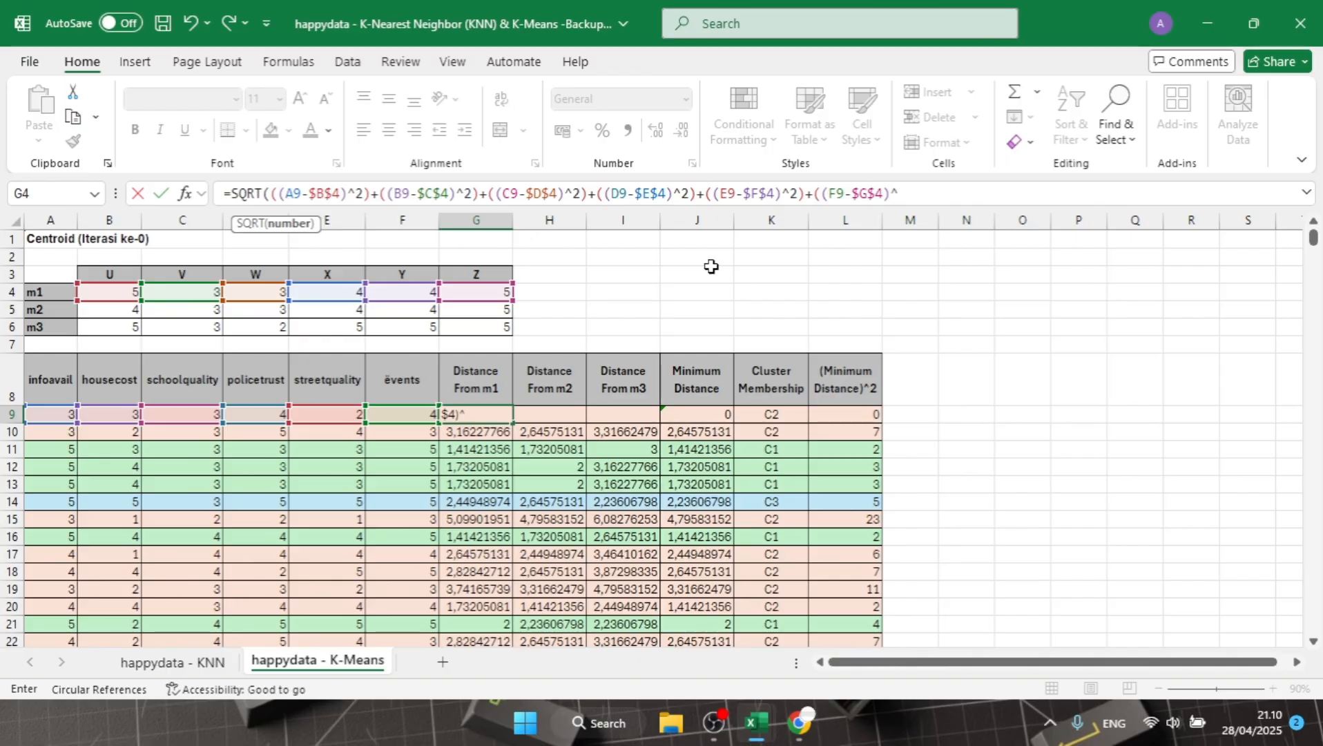
type("^2))")
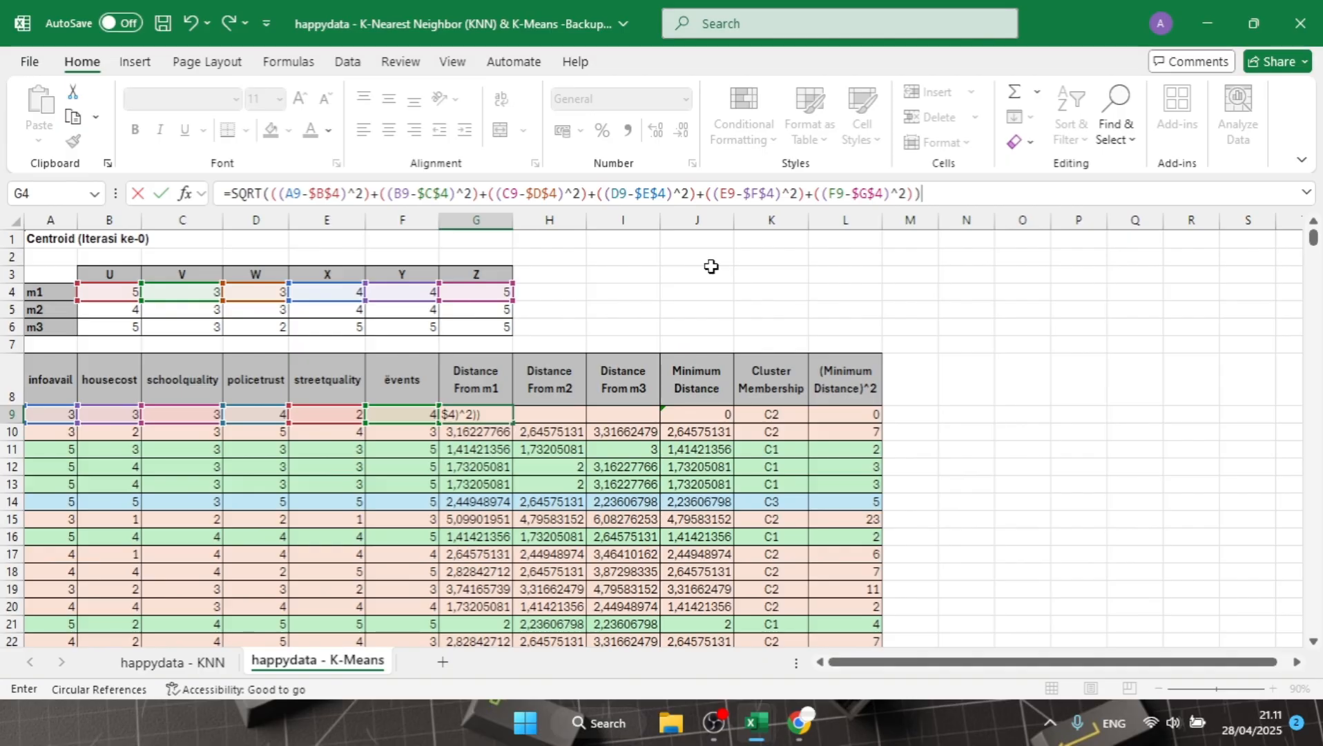
key("Return")
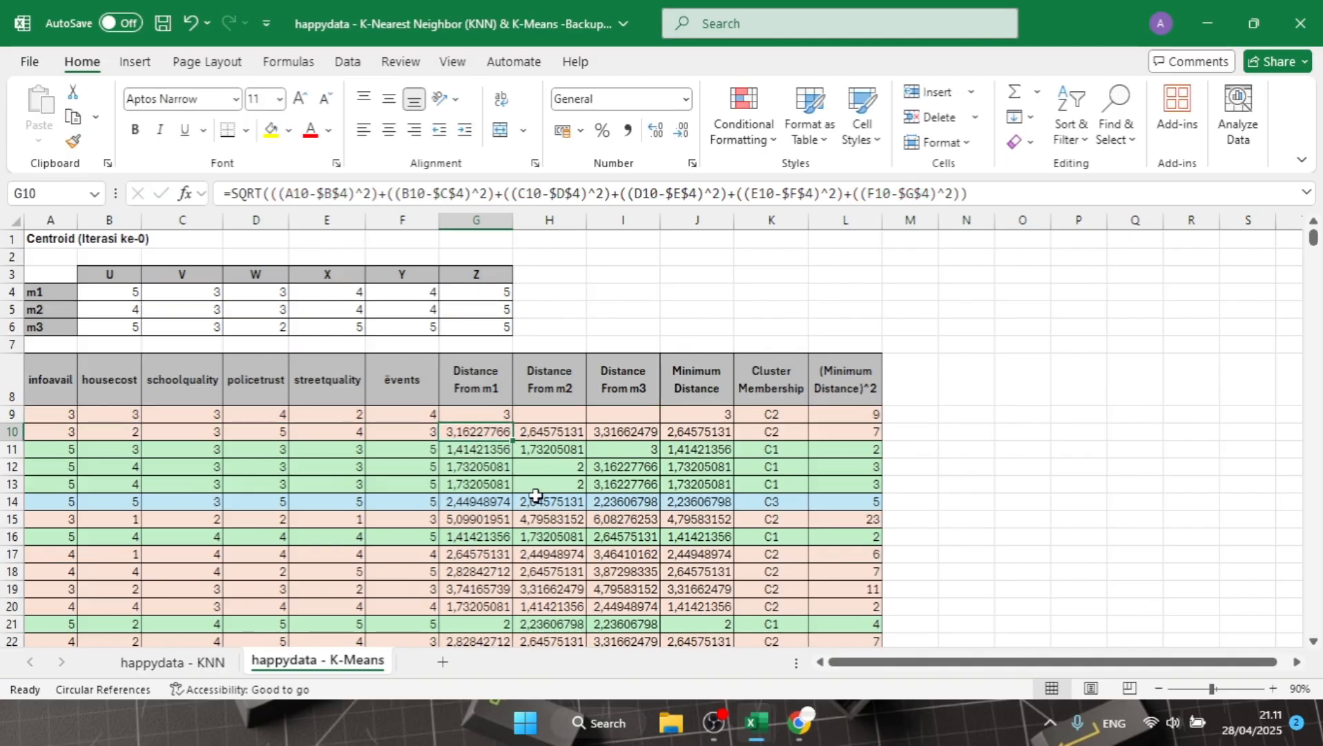
Check the G9 formula and look over the Distance From m1 and m2 columns down the data rows.
left_click(556, 415)
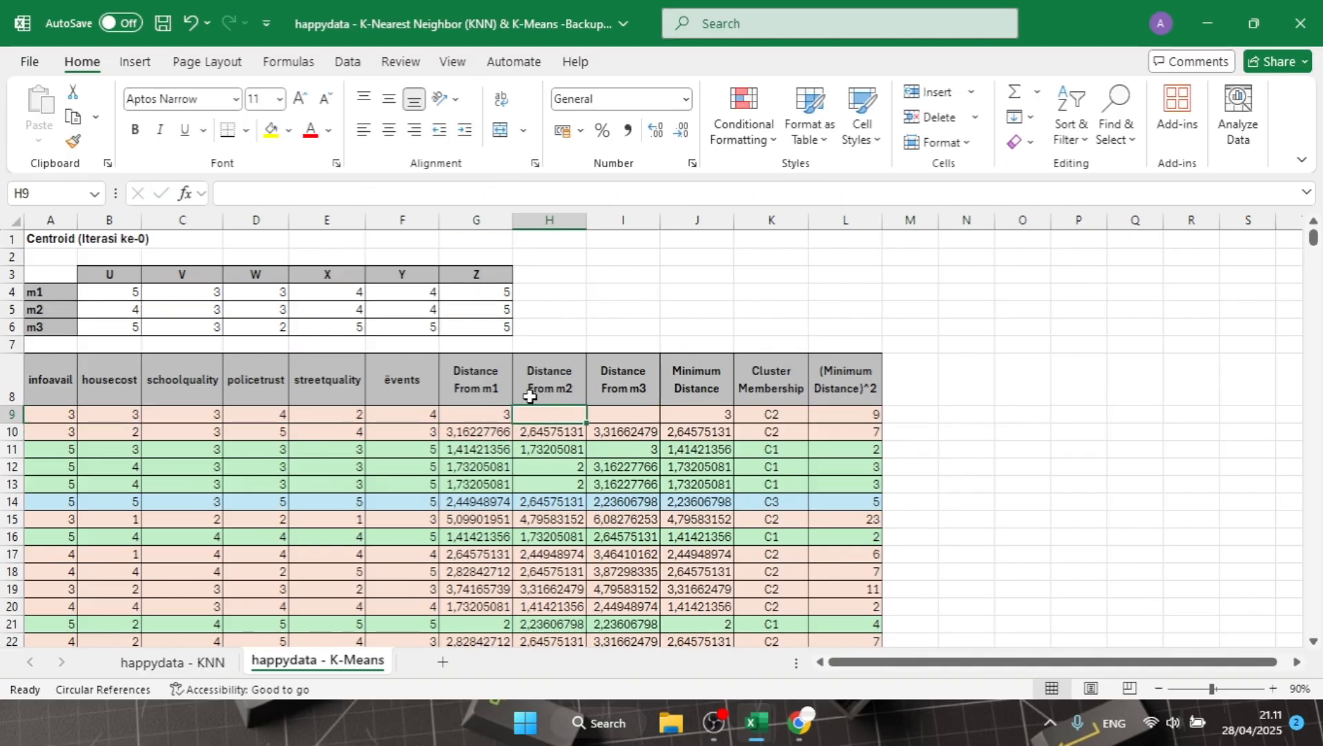
left_click(490, 413)
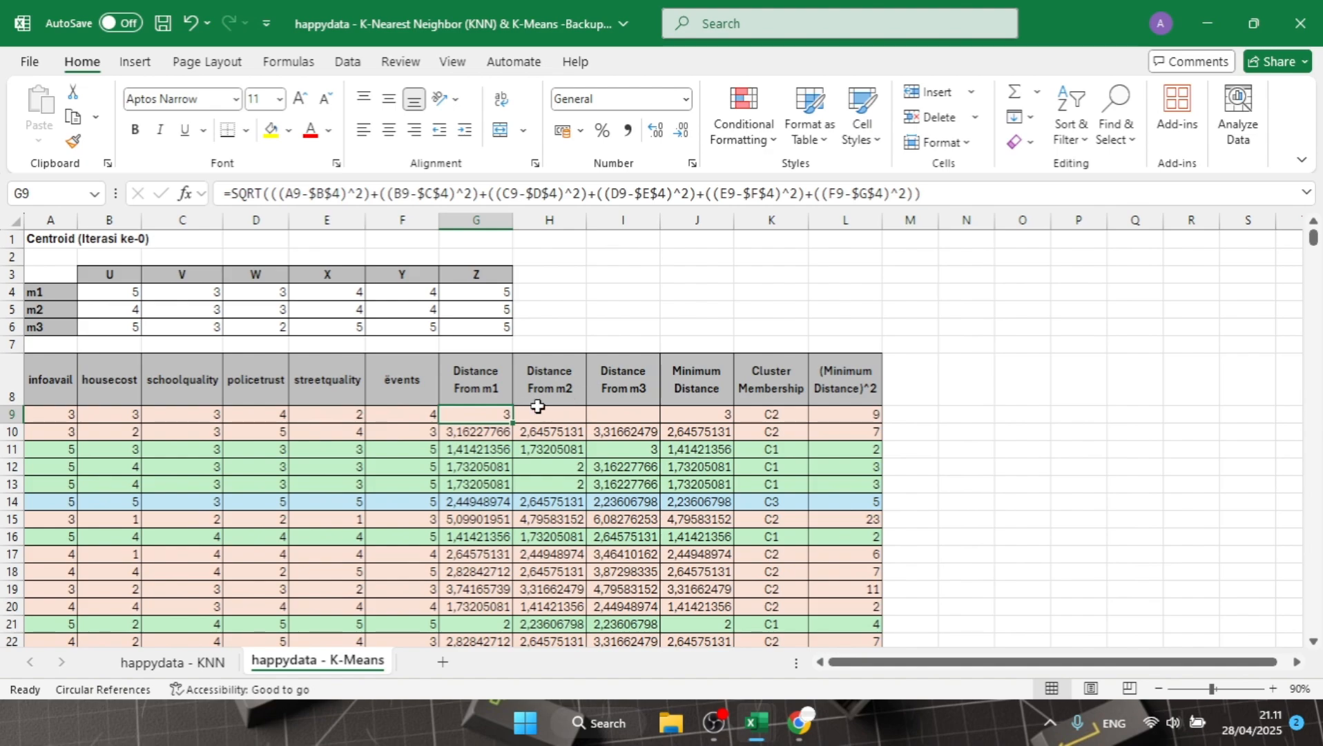
scroll(518, 441, "down", 2)
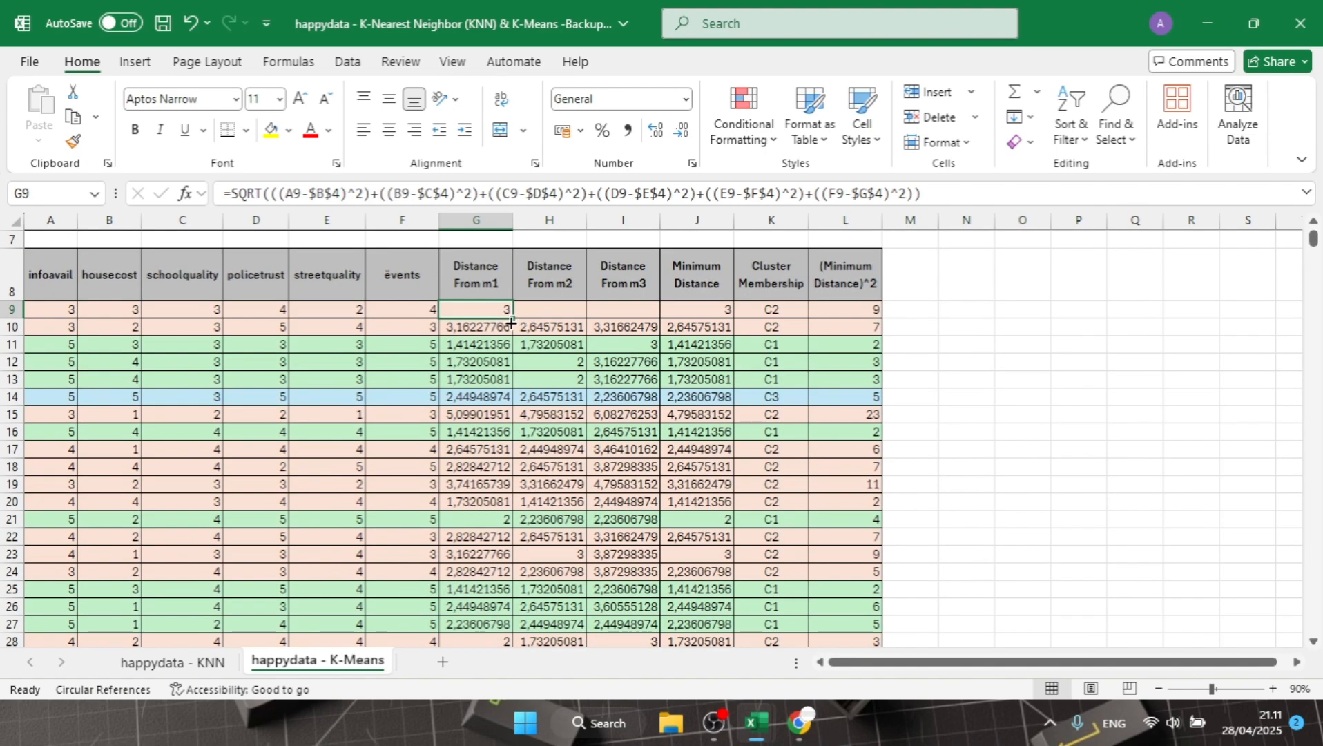
scroll(517, 384, "up", 3)
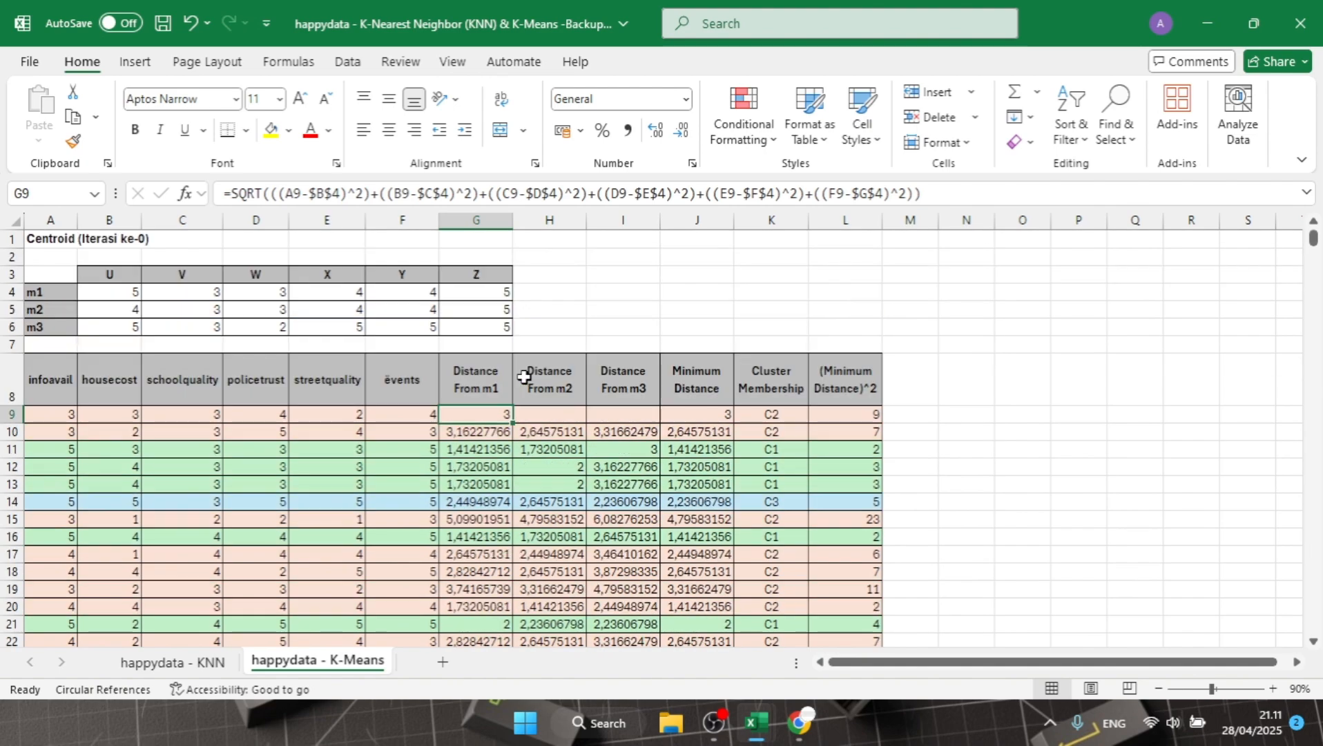
scroll(518, 407, "down", 12)
scroll(517, 407, "up", 11)
left_click_drag(62, 383, 519, 516)
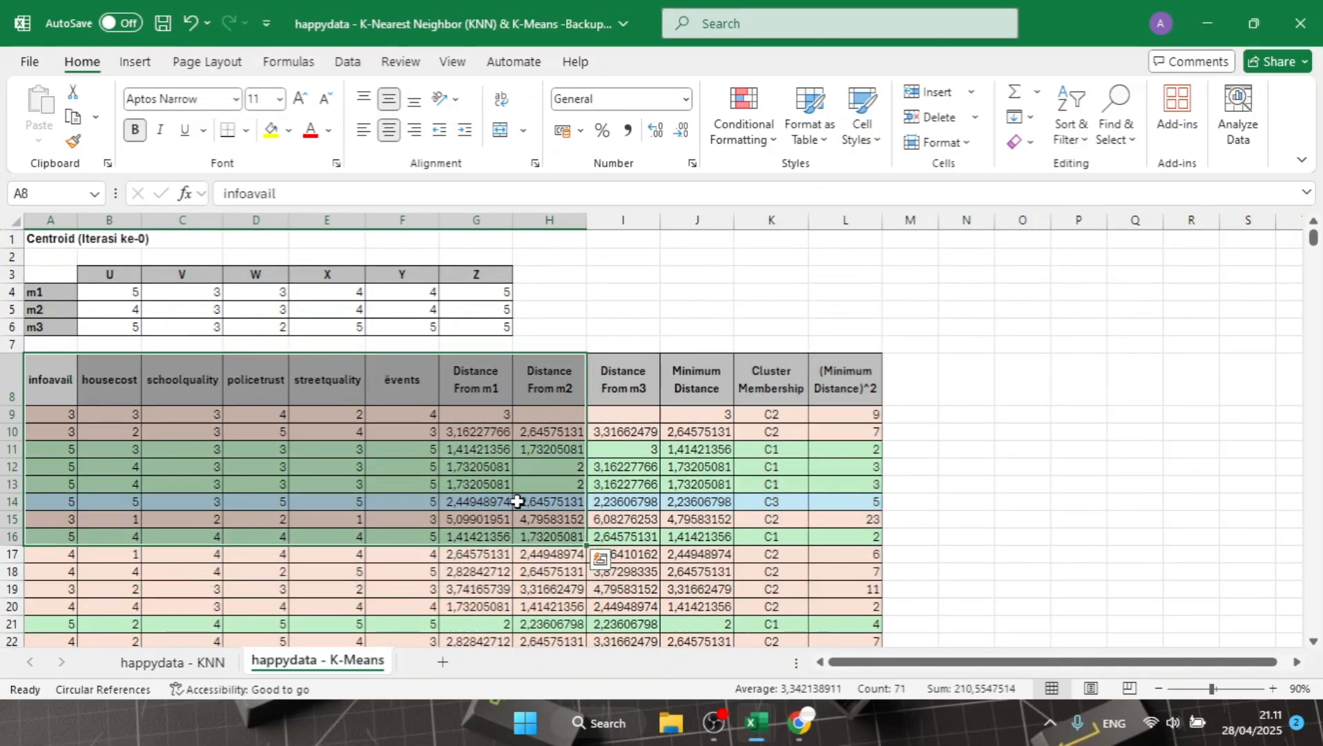
Copy the complete distance formula from G9 and paste it into H9 under Distance From m2.
left_click(625, 310)
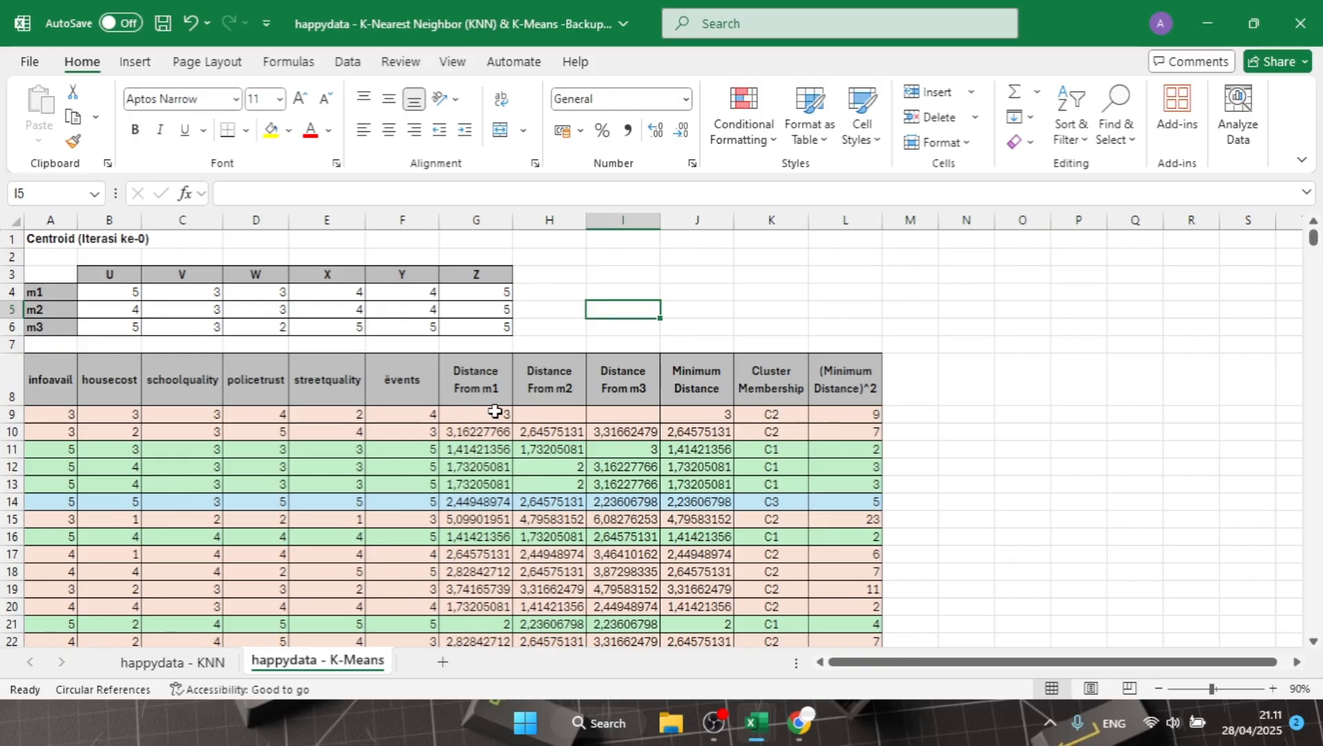
left_click(494, 412)
left_click(438, 198)
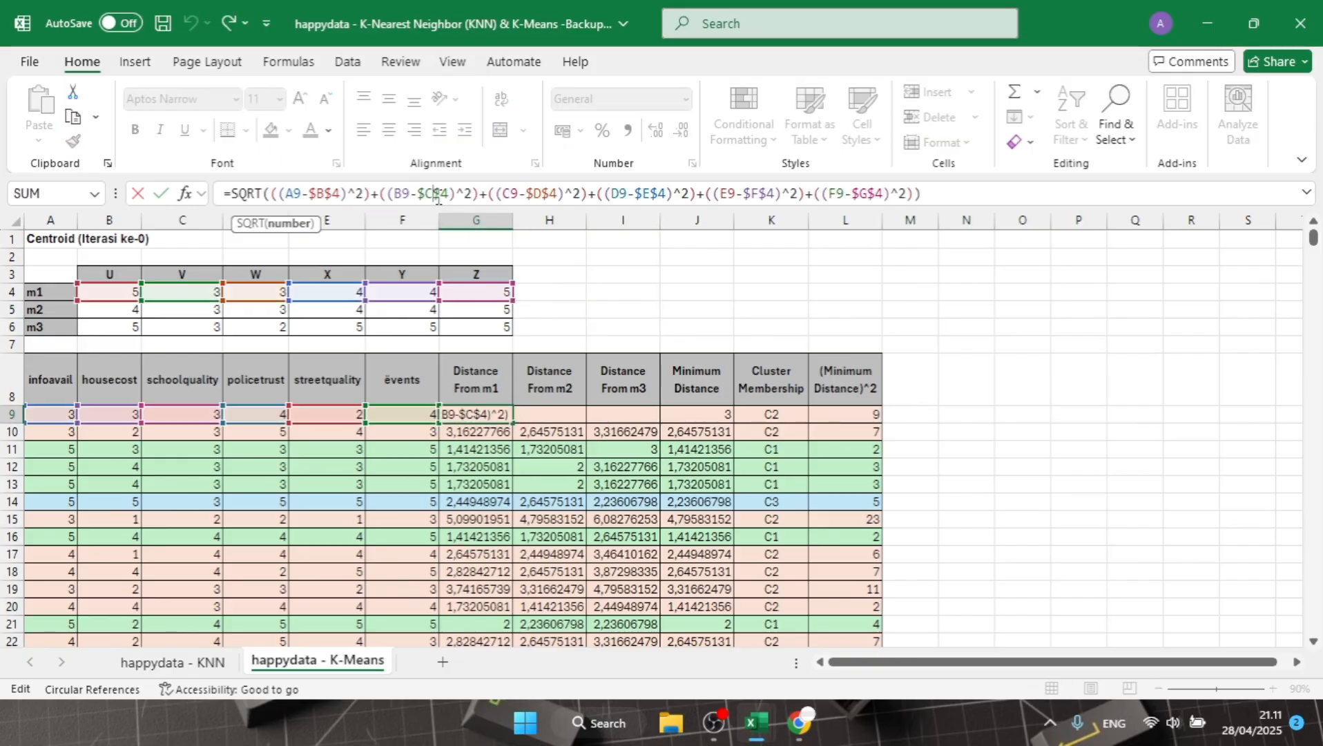
key("ctrl+a")
key("ctrl+c")
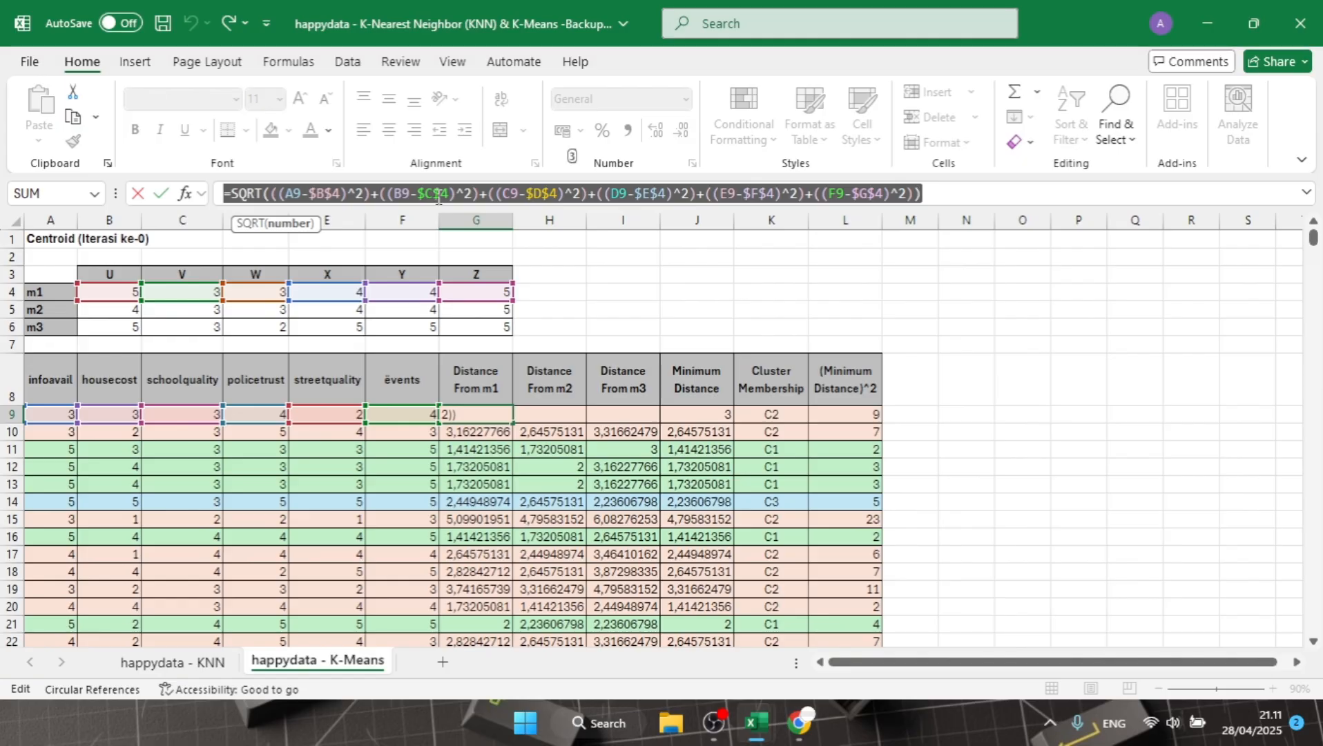
type("=")
left_click(552, 412)
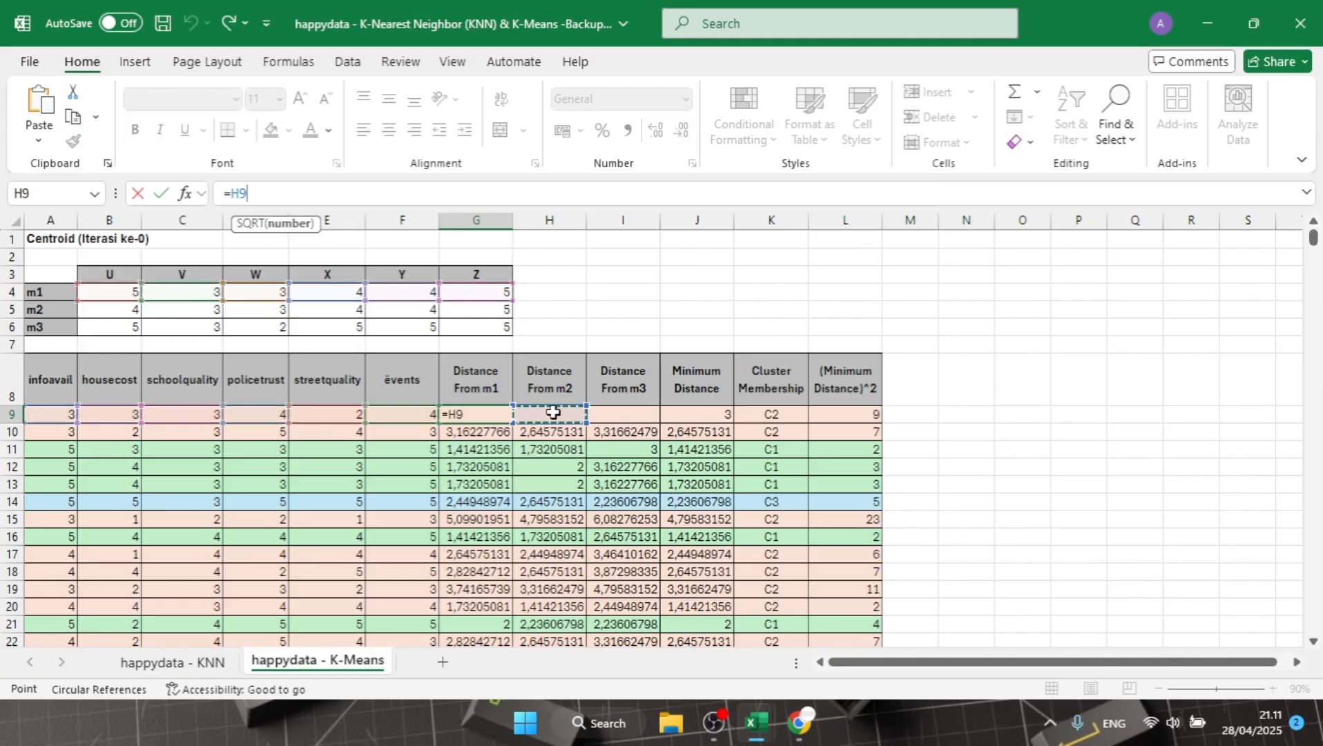
key("Escape")
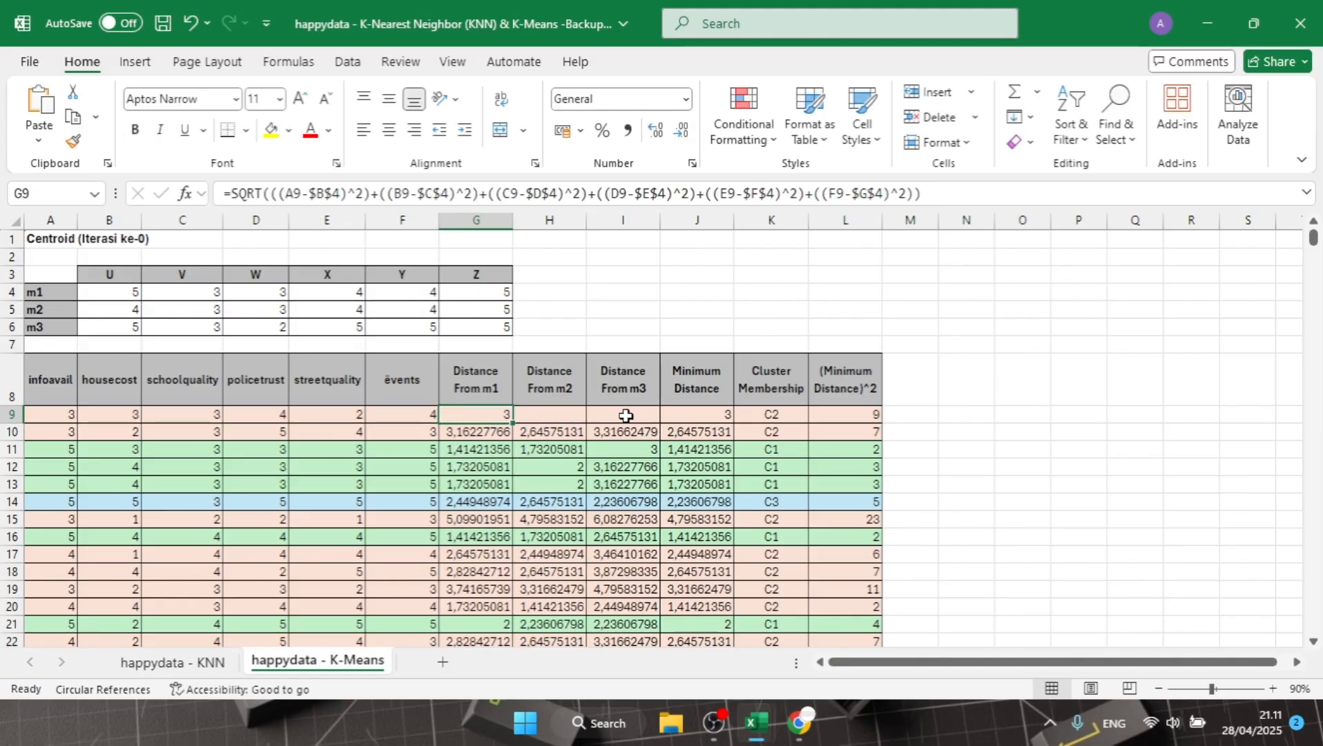
left_click(552, 415)
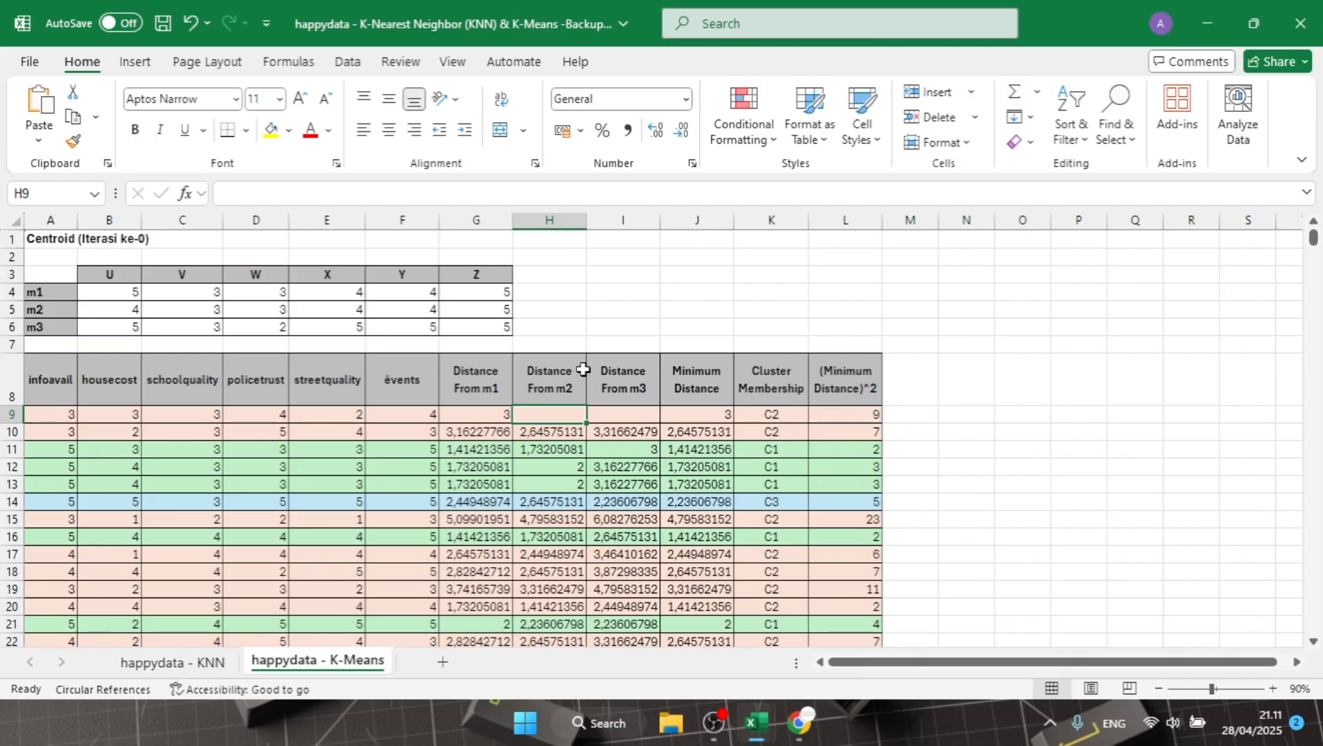
left_click(360, 197)
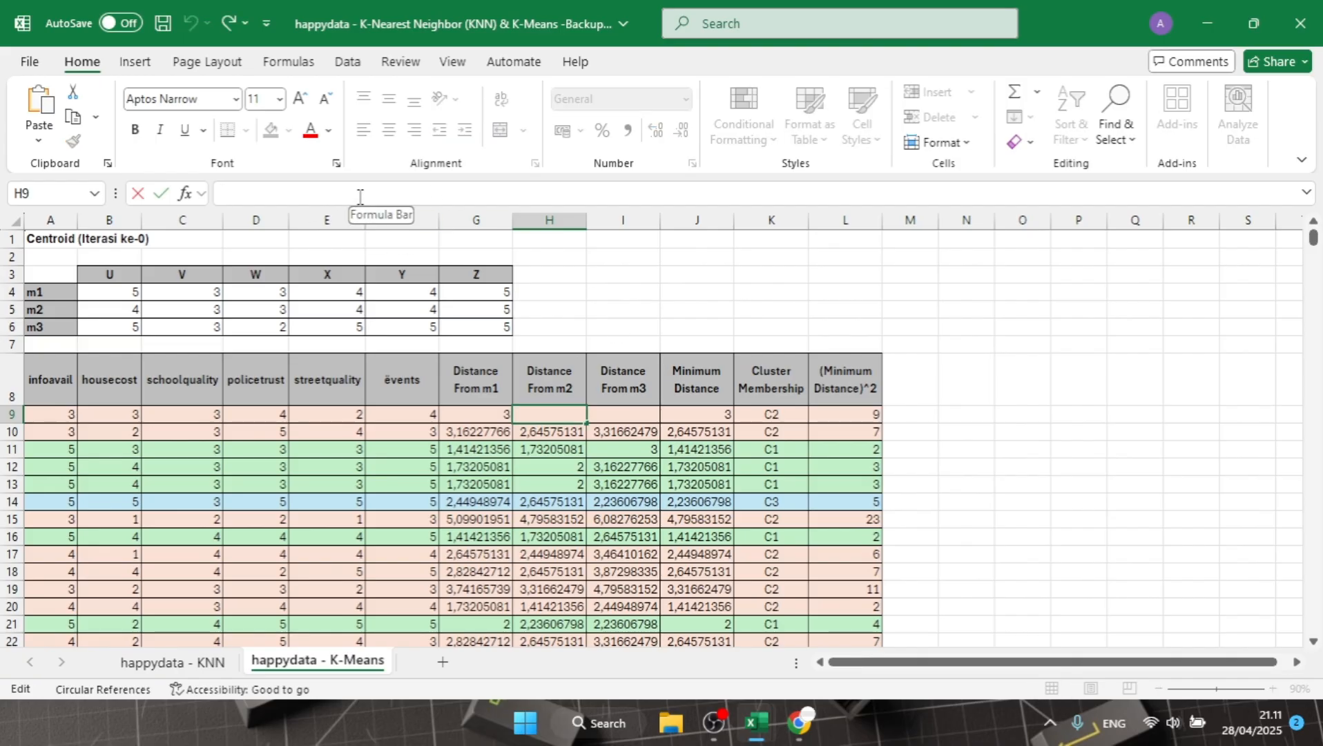
key("ctrl+v")
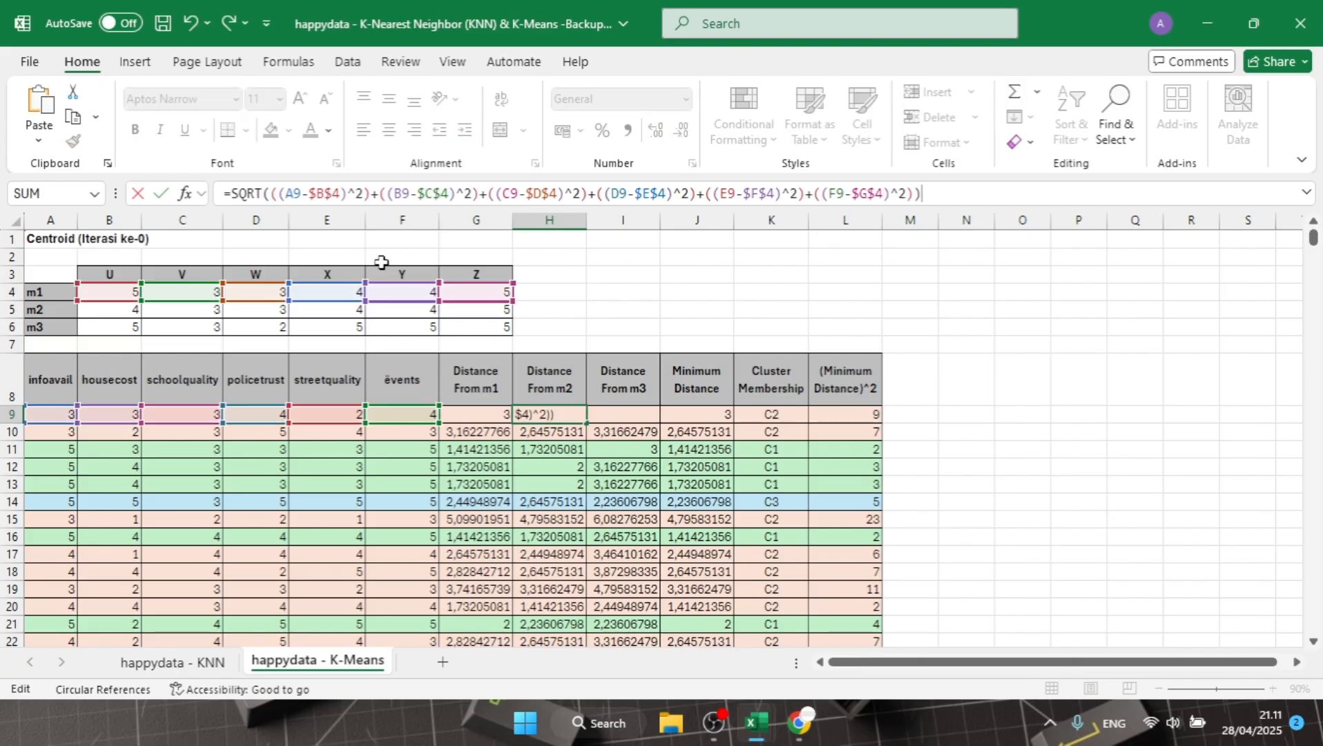
In the H9 formula, point the infoavail and housecost terms to centroid m2, using $B$5 and $C$5.
left_click(334, 193)
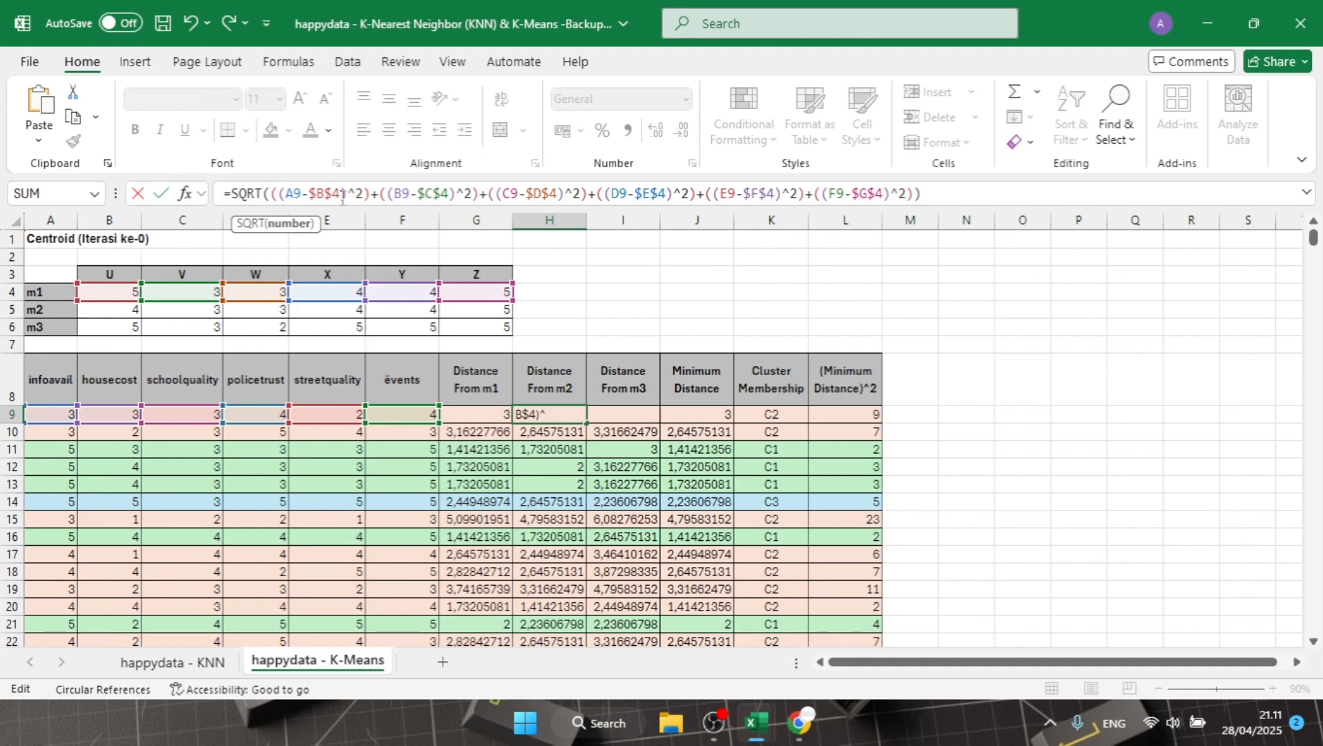
key("BackSpace")
type("5")
key("Right")
key("Right")
key("Right")
key("Right")
key("Right")
key("Right")
key("Right")
key("Right")
key("Right")
key("Right")
key("Right")
key("Right")
key("Right")
key("Right")
key("Right")
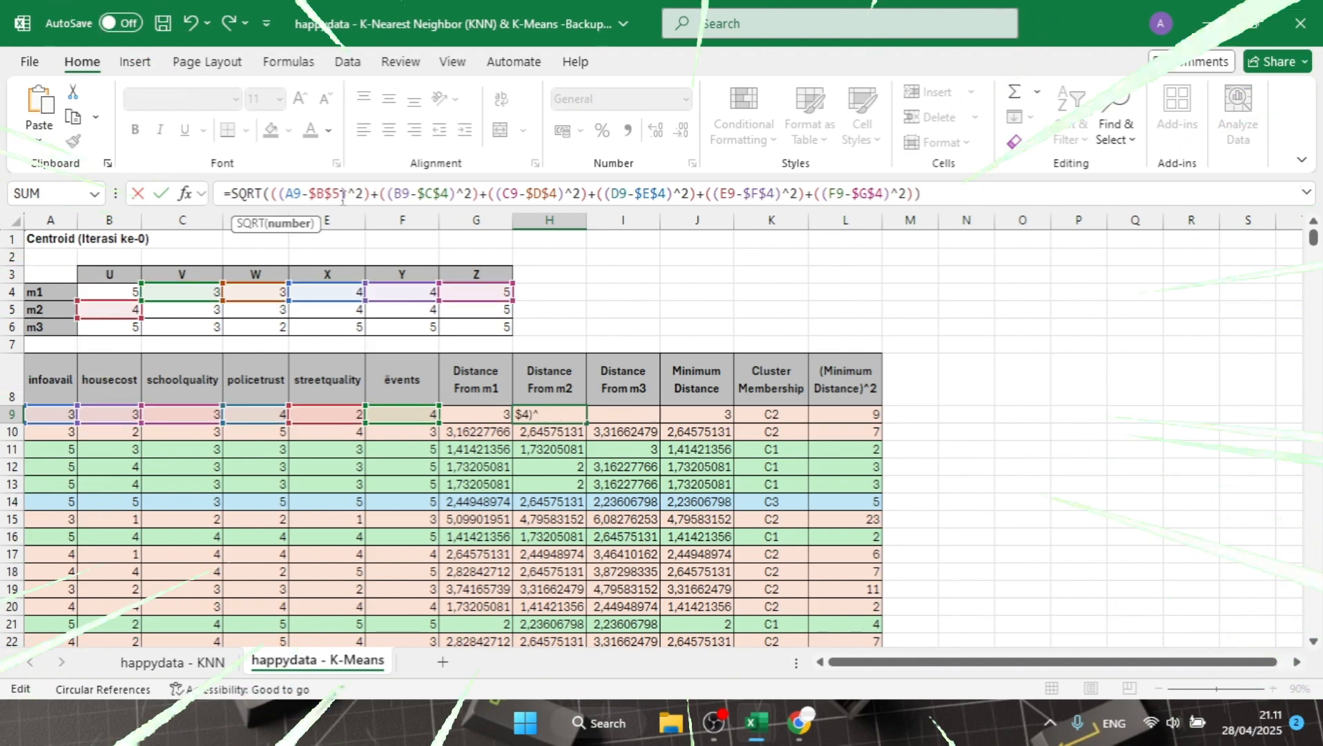
key("Left")
key("BackSpace")
type("5")
Change the schoolquality and policetrust centroid references in the H9 formula to $D$5 and $E$5.
key("Right")
key("Right")
key("Right")
key("Right")
key("Right")
key("Right")
key("Right")
key("Right")
key("Right")
key("Right")
key("Right")
key("Right")
key("Right")
key("Right")
key("Right")
key("Right")
key("Right")
key("Right")
key("Right")
key("Right")
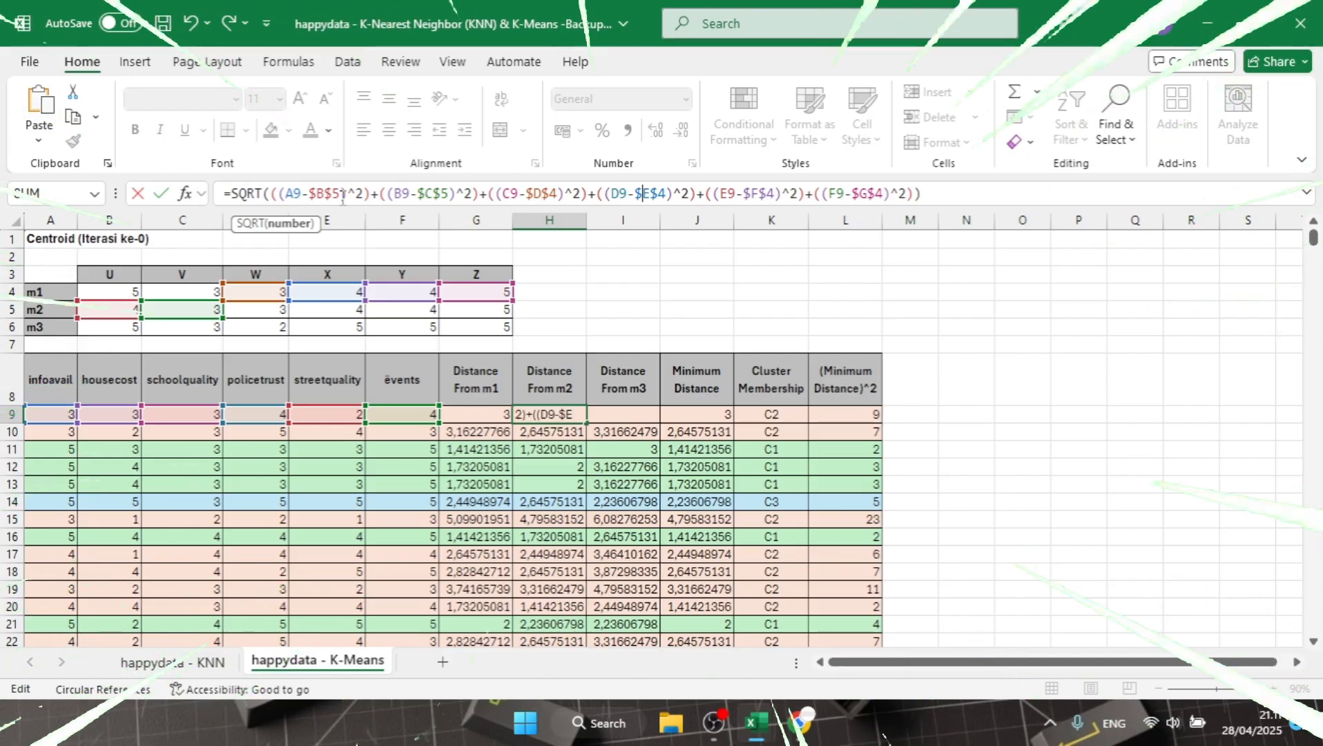
key("BackSpace")
type("5")
key("Left")
key("Left")
key("Left")
key("Left")
key("Left")
key("Left")
key("Left")
key("Left")
key("Left")
key("Left")
key("Left")
key("Left")
key("Left")
key("Left")
key("BackSpace")
type("5")
Change the streetquality and events centroid references in the H9 formula to $F$5 and $G$5, and enter it.
key("Right")
key("Right")
key("Right")
key("Right")
key("Right")
key("Right")
key("Right")
key("Right")
key("Right")
key("Right")
key("Right")
key("Right")
key("Right")
key("Right")
key("Right")
key("Right")
key("Right")
key("Right")
key("Right")
key("Right")
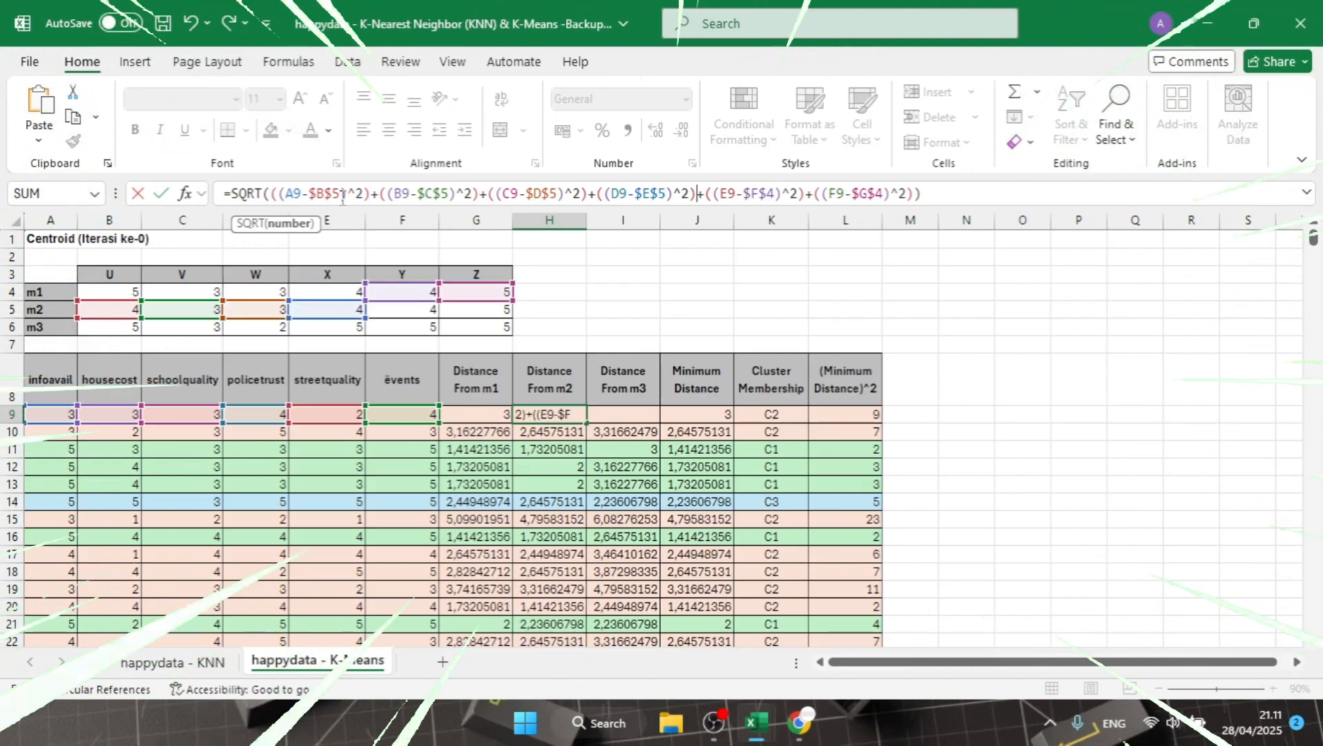
key("Right")
key("BackSpace")
type("5")
key("Right")
key("Right")
key("Right")
key("Right")
key("Right")
key("Right")
key("Right")
key("Right")
key("Right")
key("Right")
key("Right")
key("Right")
key("Right")
key("Right")
key("BackSpace")
type("5")
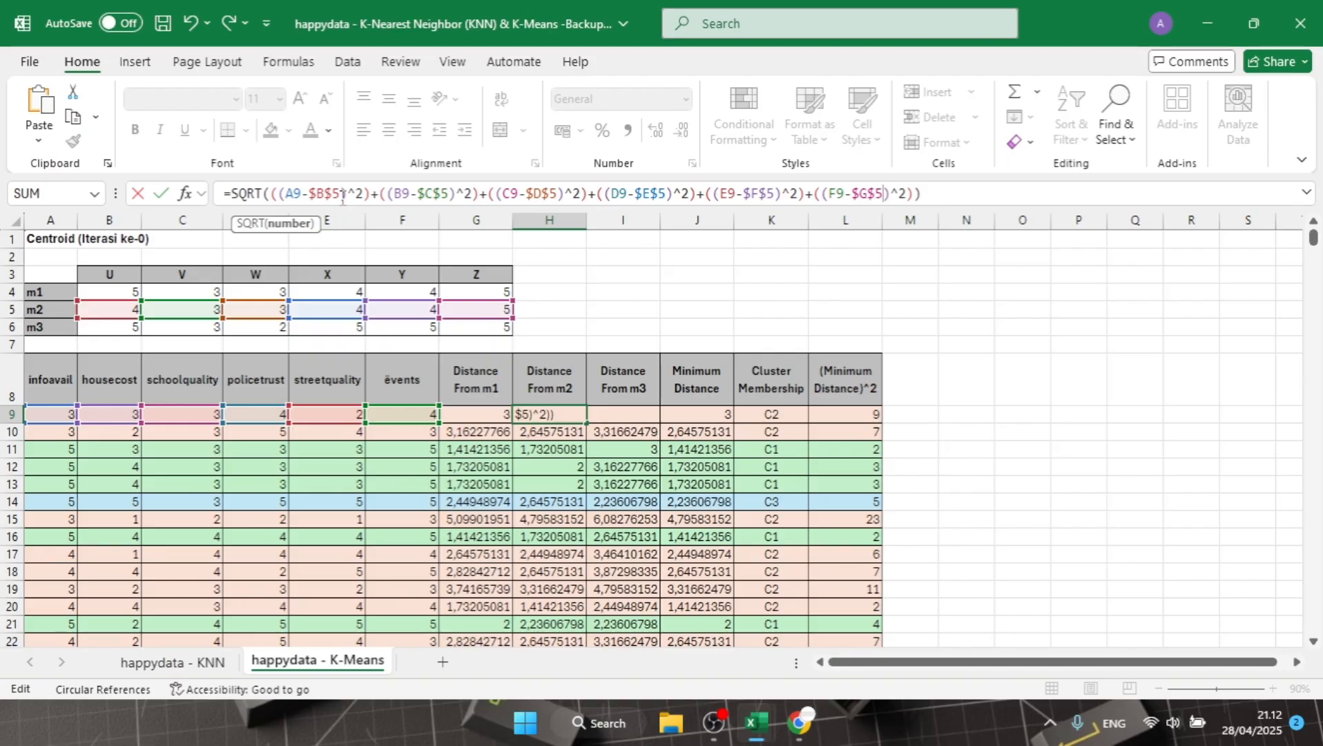
key("Return")
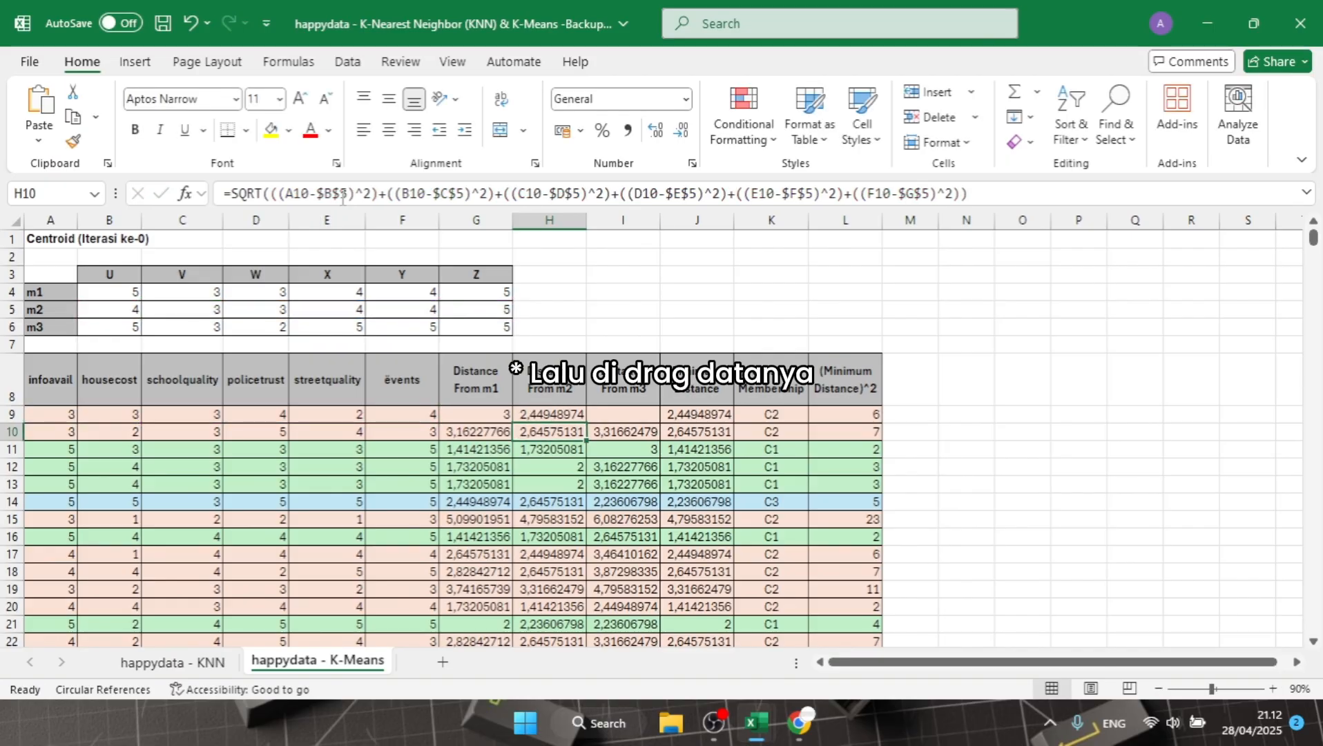
Paste the copied m1 distance formula into I9 under Distance From m3.
left_click(628, 416)
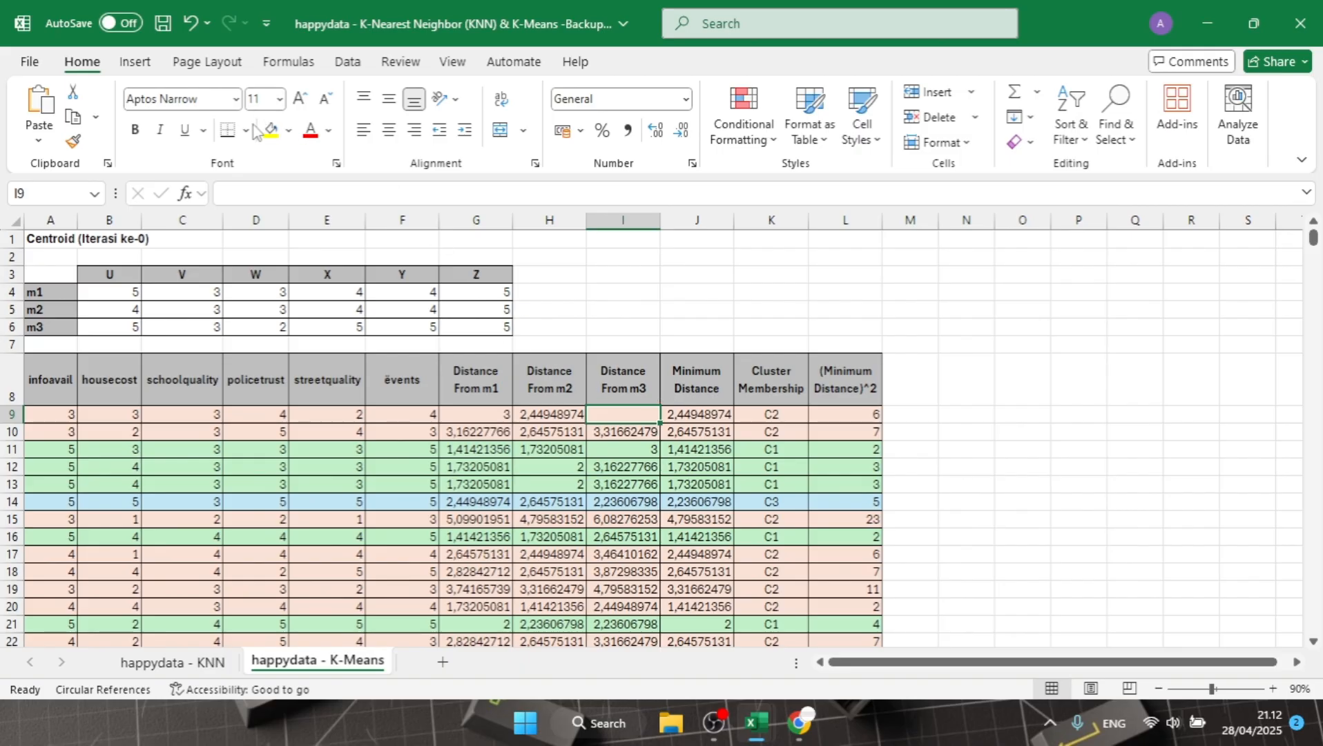
left_click(311, 192)
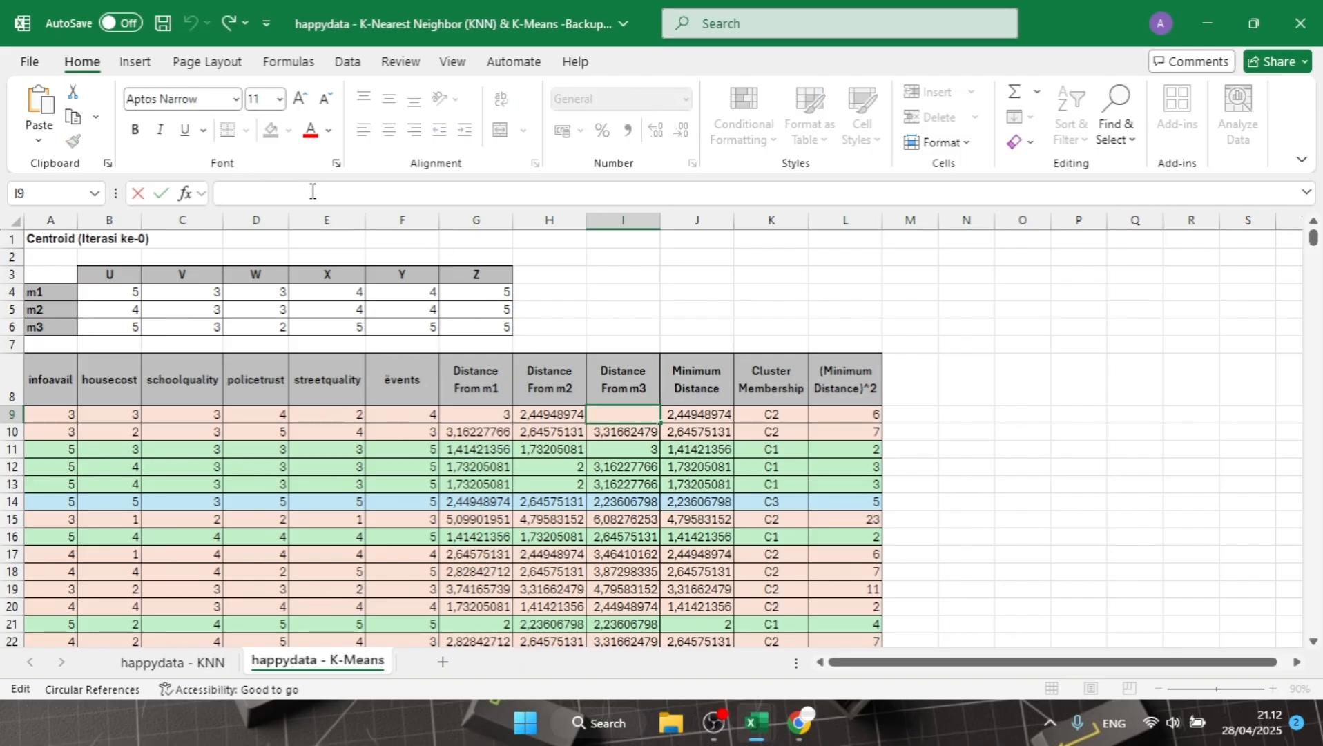
type("=SQRT(((A9-$B$4)^2)+((B9-$C$4)^2)+((C9-$D$4)^2)+((D9-$E$4)^2)+((E9-$F$4)^2)+((F9-$G$4)^2))")
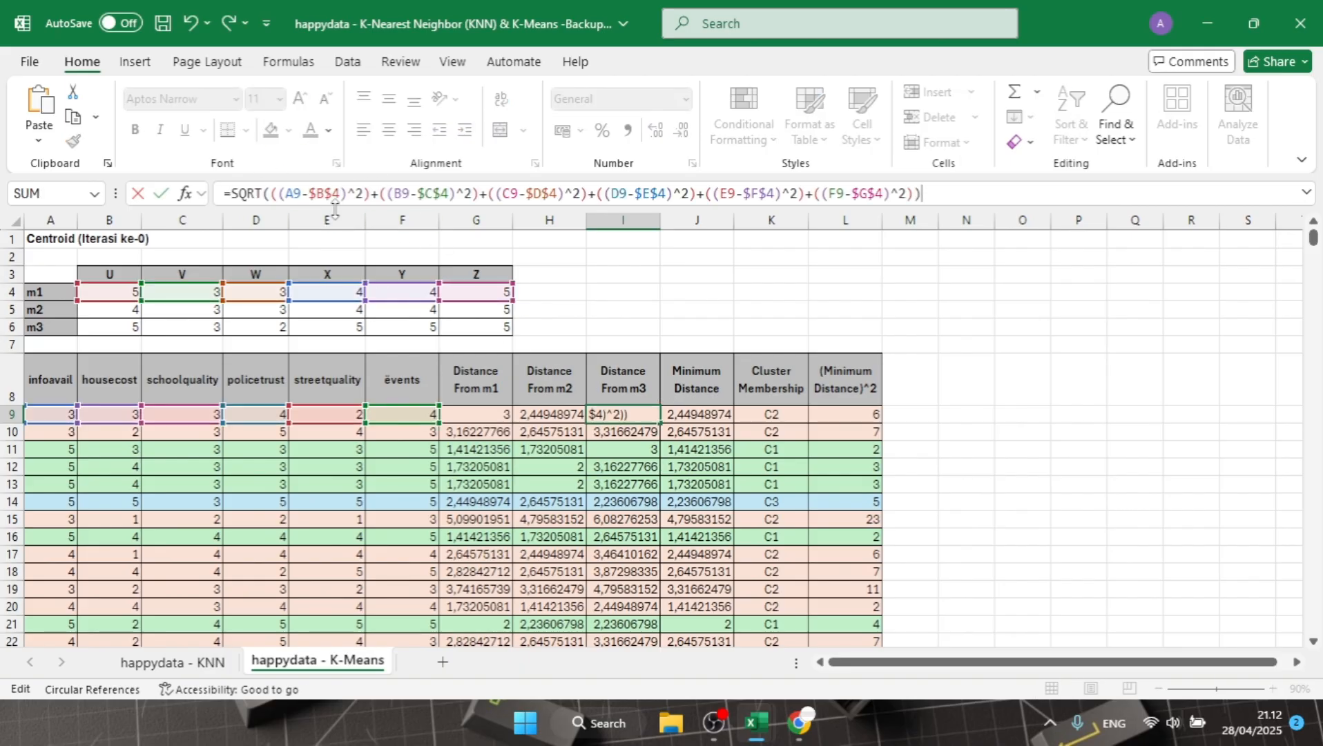
In the I9 formula, point the infoavail and housecost terms to centroid m3, using $B$6 and $C$6.
left_click(340, 191)
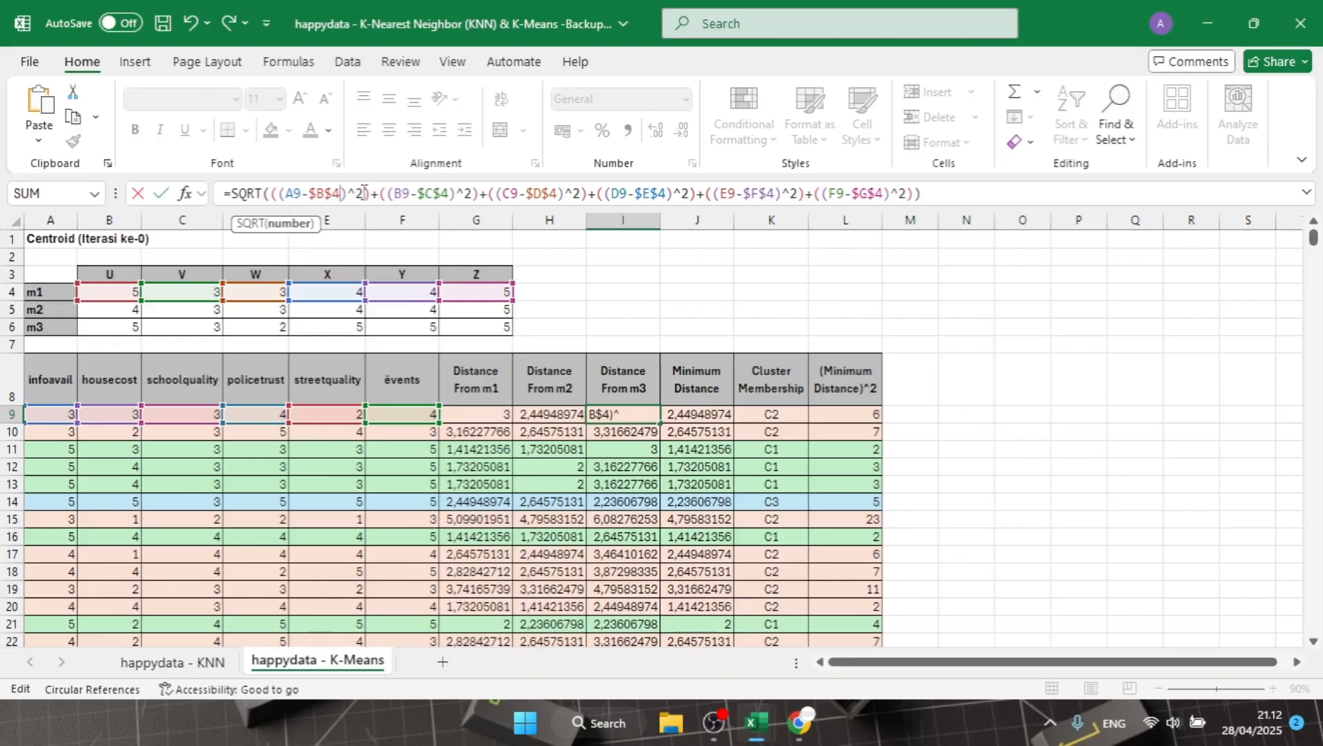
key("BackSpace")
type("6")
key("Right")
key("Right")
key("Right")
key("Right")
key("Right")
key("Right")
key("Right")
key("Right")
key("Right")
key("Right")
key("Right")
key("Right")
key("Right")
key("Right")
key("Right")
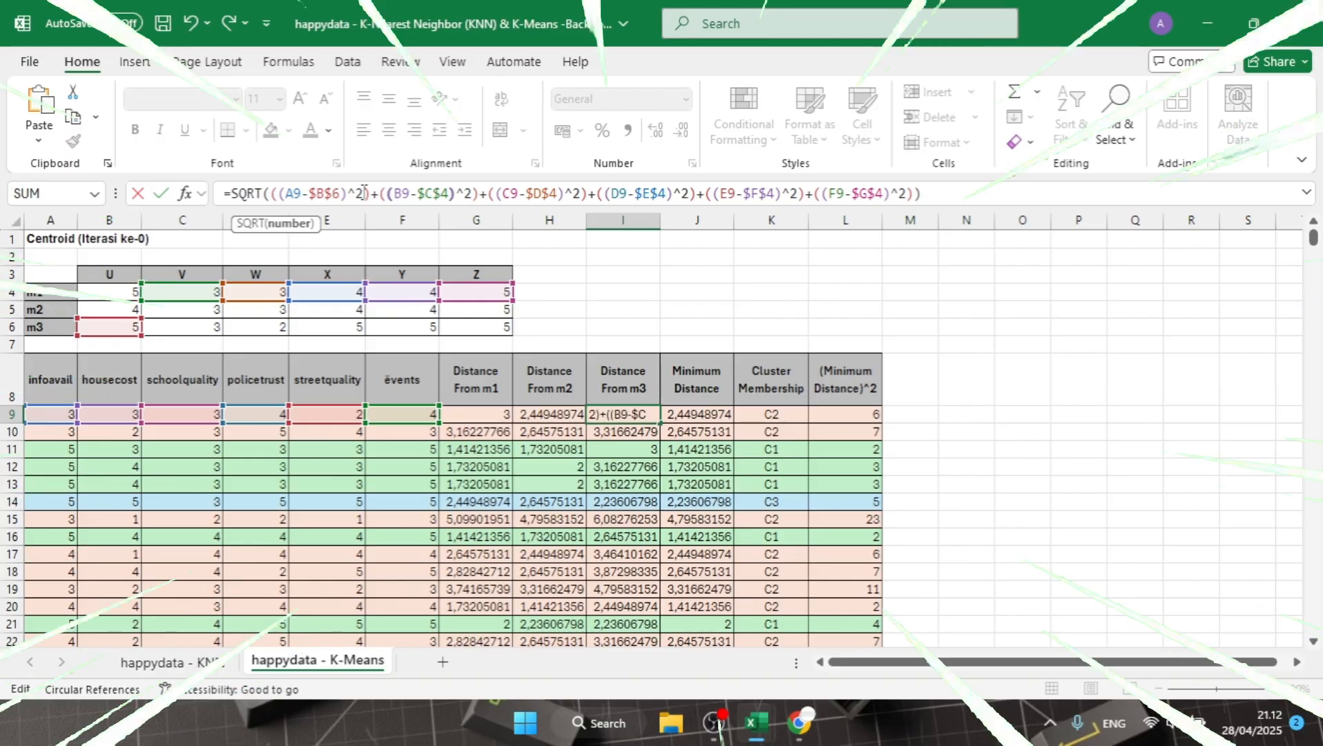
key("Left")
key("BackSpace")
type("6")
Change the schoolquality and policetrust centroid references in the I9 formula to $D$6 and $E$6.
key("Right")
key("Right")
key("Right")
key("Right")
key("Right")
key("Right")
key("Right")
key("Right")
key("Right")
key("Right")
key("Right")
key("Right")
key("Right")
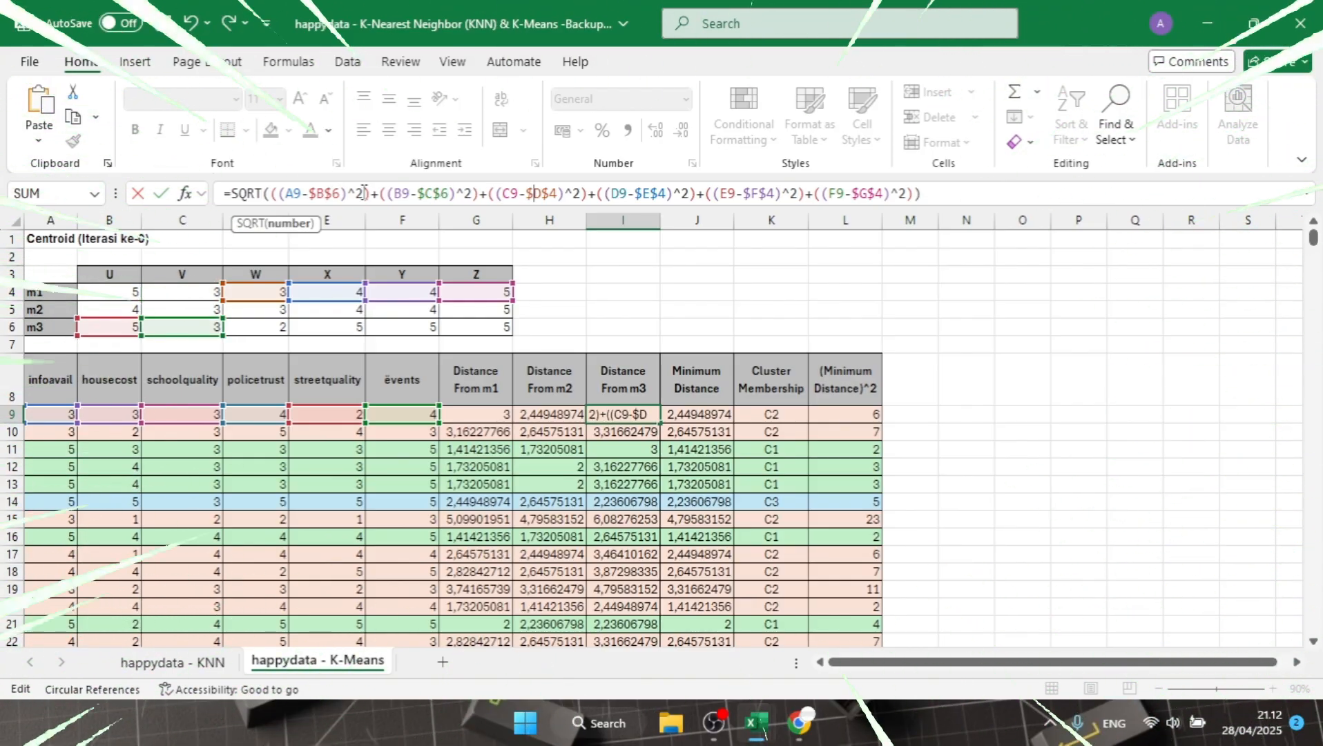
key("Right")
key("BackSpace")
type("6")
key("Right")
key("Right")
key("Right")
key("Right")
key("Right")
key("Right")
key("Right")
key("Right")
key("Right")
key("Right")
key("Right")
key("Right")
key("Right")
key("Right")
key("BackSpace")
type("6")
Change the streetquality and events centroid references in the I9 formula to $F$6 and $G$6, and enter it.
key("Right")
key("Right")
key("Right")
key("Right")
key("Right")
key("Right")
key("Right")
key("Right")
key("Right")
key("Right")
key("Right")
key("Right")
key("Right")
key("Right")
key("Right")
key("Right")
key("Right")
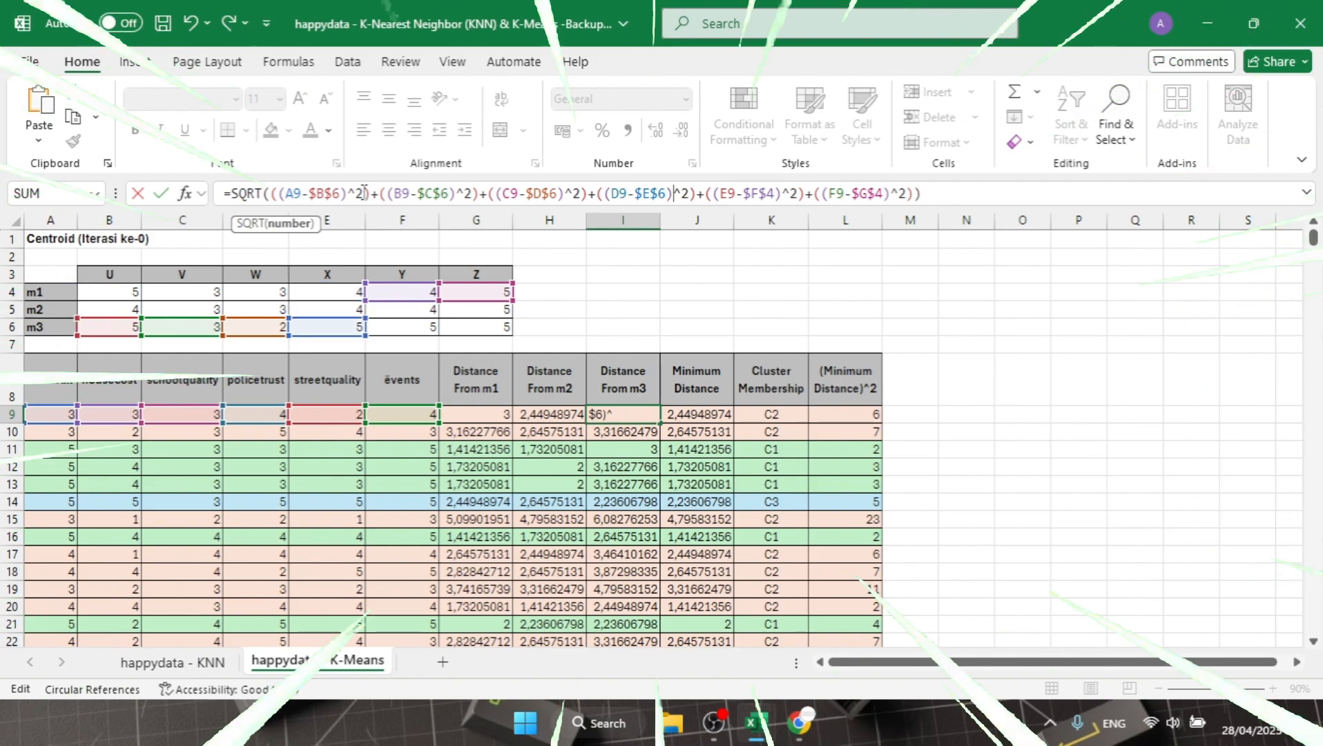
key("Left")
key("Left")
key("Left")
key("BackSpace")
type("6")
key("Right")
key("Right")
key("Right")
key("Right")
key("Right")
key("Right")
key("Right")
key("Right")
key("Right")
key("Right")
key("Right")
key("Right")
key("Right")
key("Right")
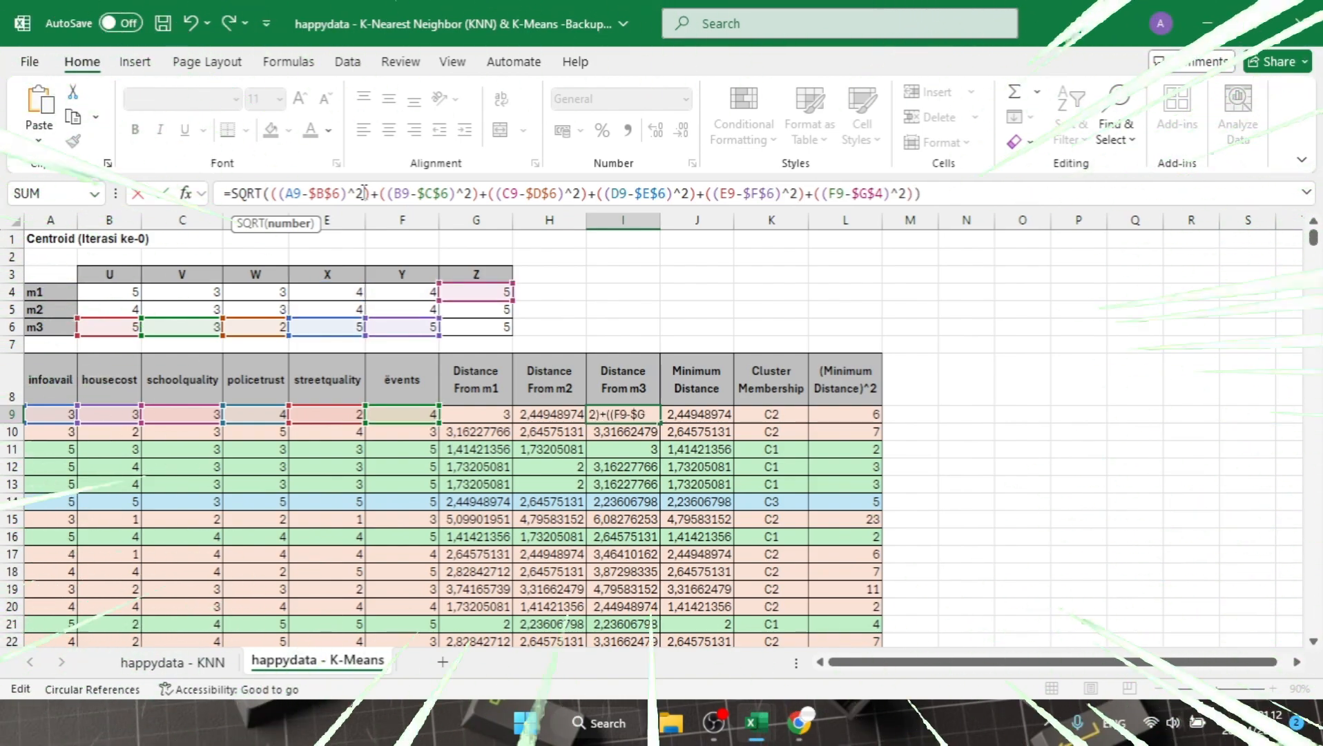
key("BackSpace")
type("6")
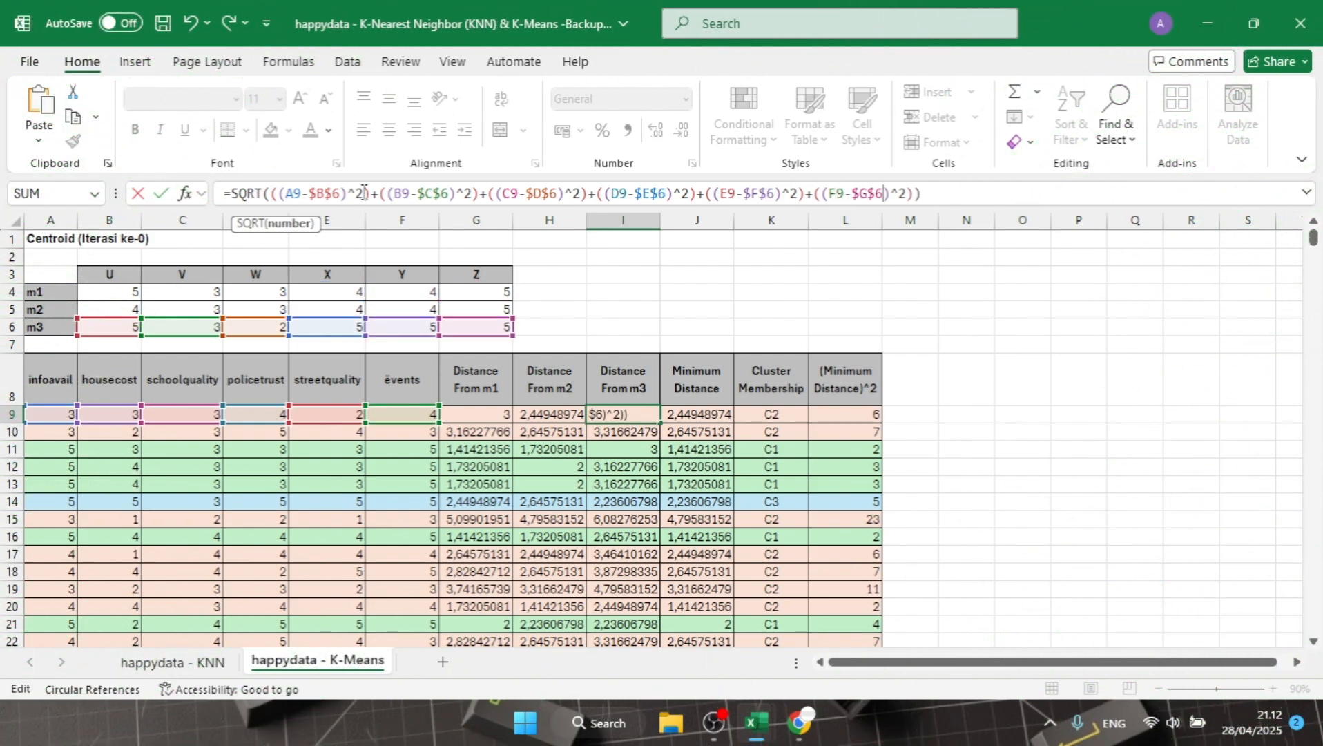
key("Return")
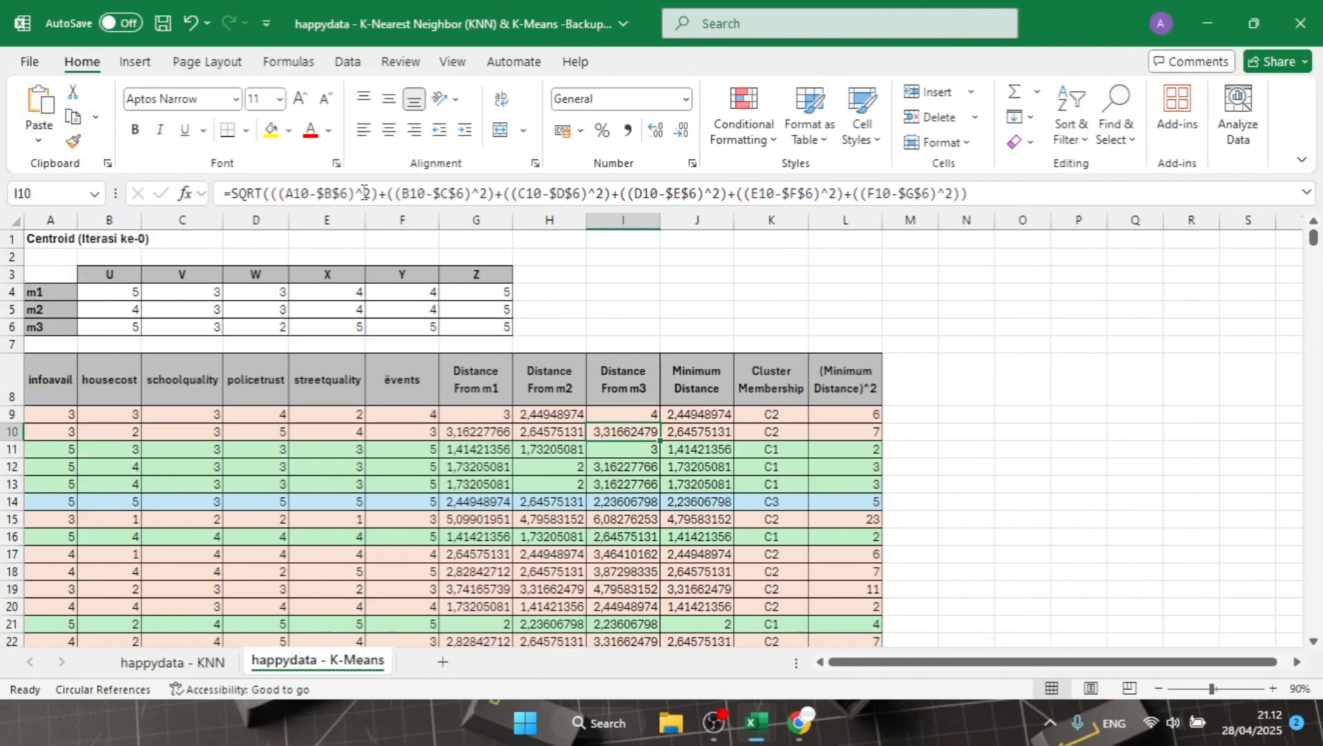
Inspect the Minimum Distance formula in J9 and the Cluster Membership entry in K9 against the three centroid distances.
left_click(715, 415)
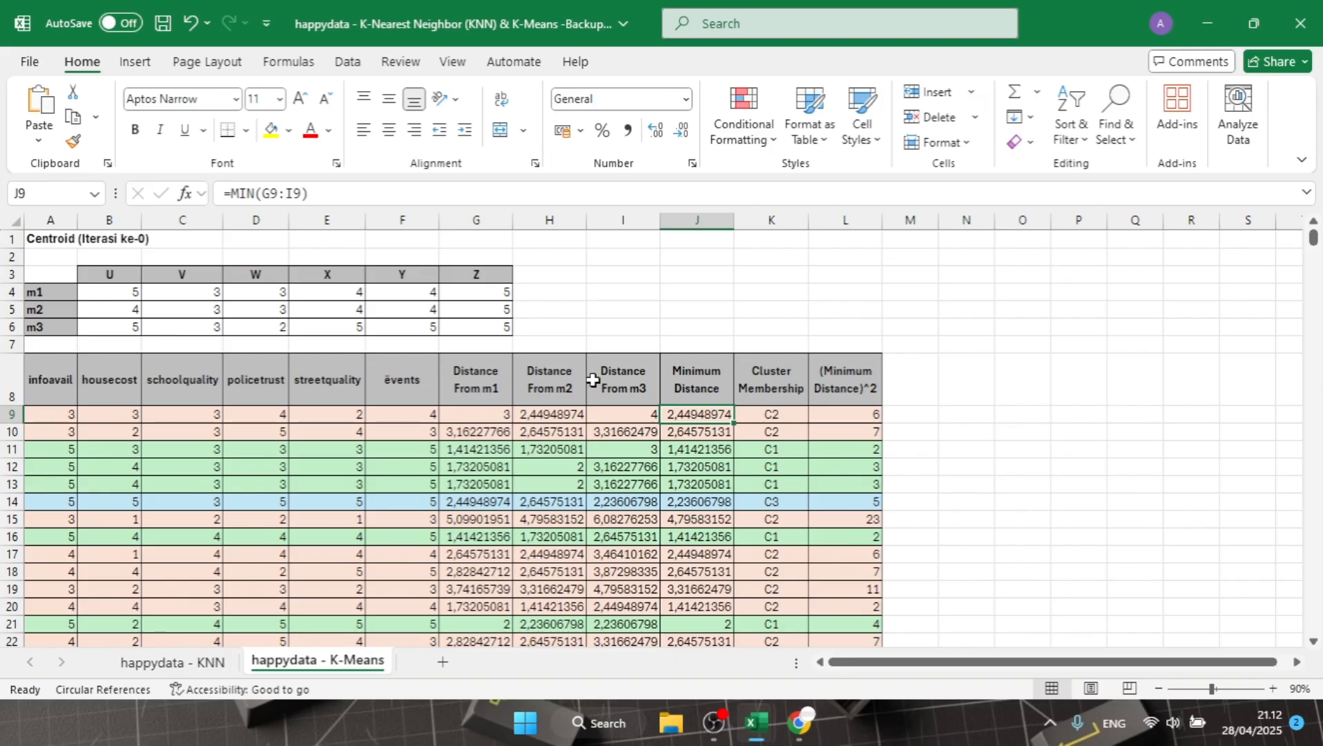
scroll(544, 380, "down", 1)
scroll(544, 379, "up", 1)
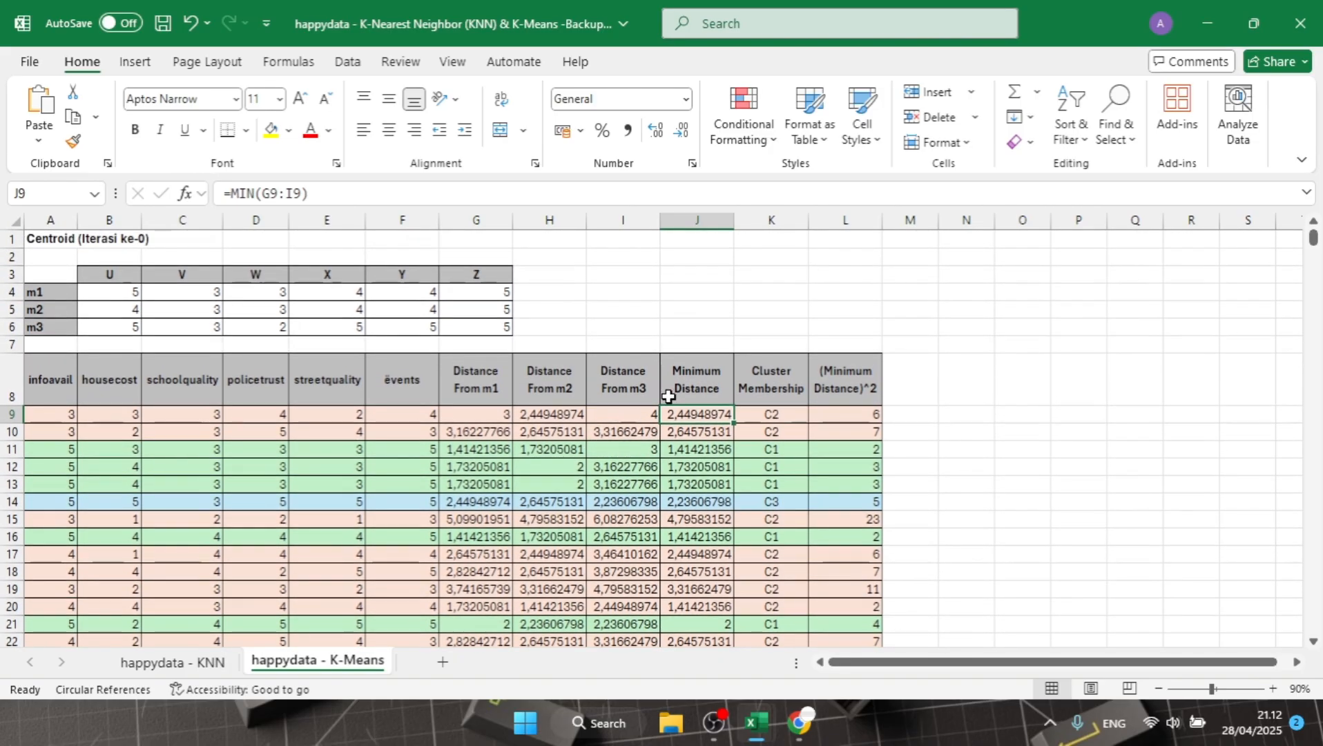
left_click(771, 387)
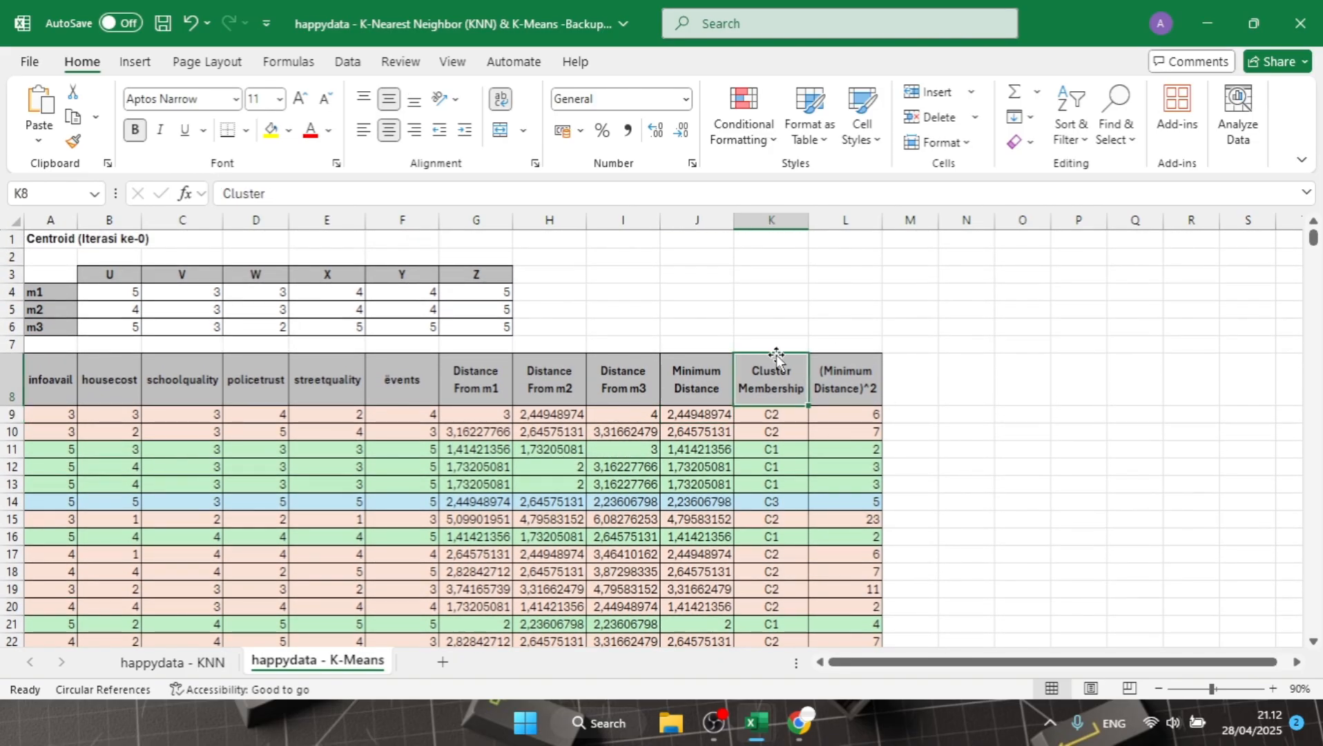
left_click(789, 418)
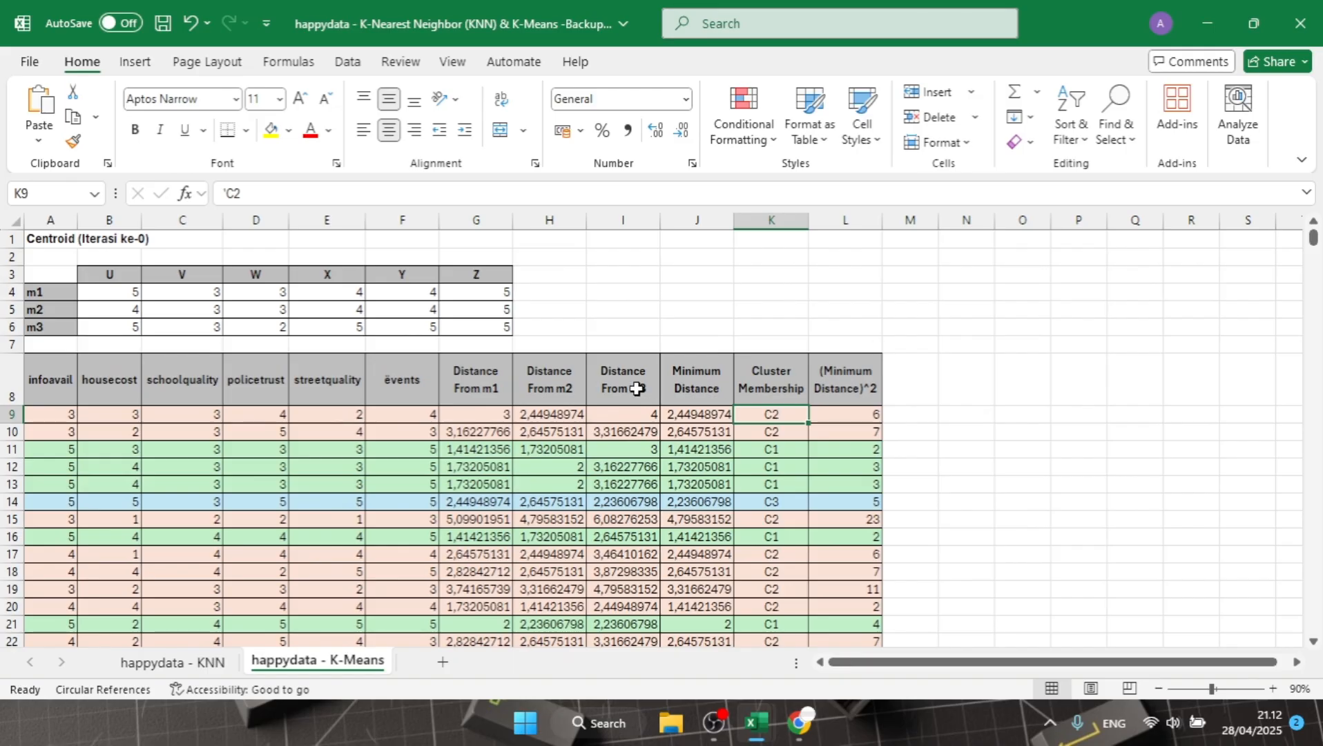
scroll(709, 413, "down", 3)
scroll(708, 413, "up", 3)
scroll(1122, 347, "down", 3)
scroll(1091, 354, "up", 3)
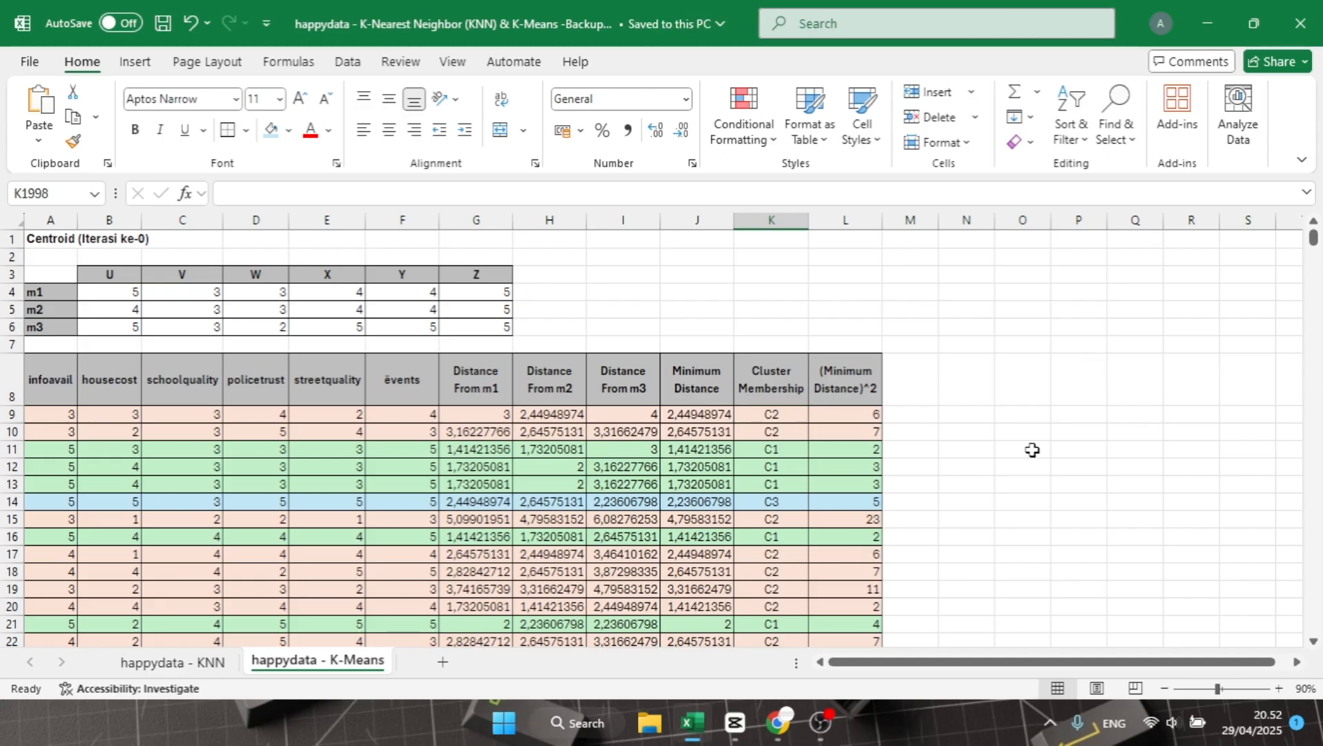
Review the successive K-Means iteration tables down to the last SSE and the Iterasi ke-13 centroid table.
scroll(1104, 447, "down", 20)
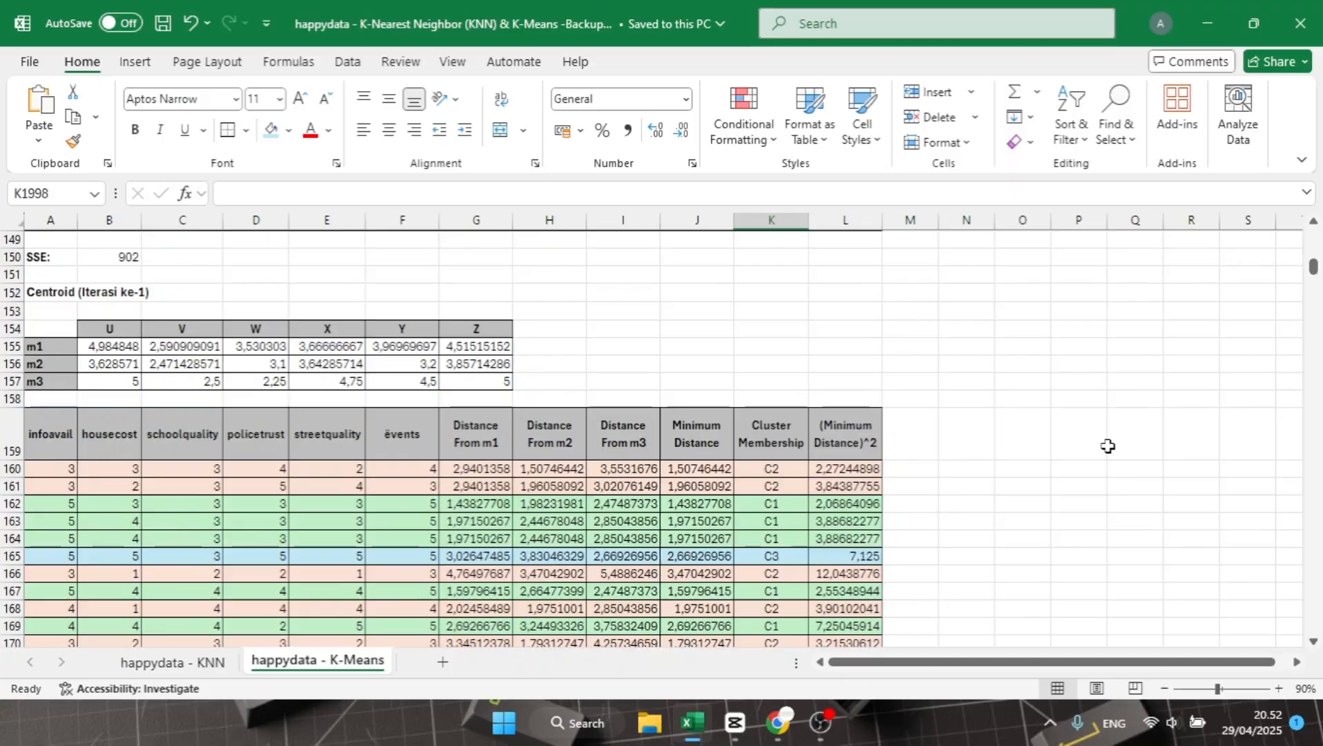
scroll(1107, 446, "down", 20)
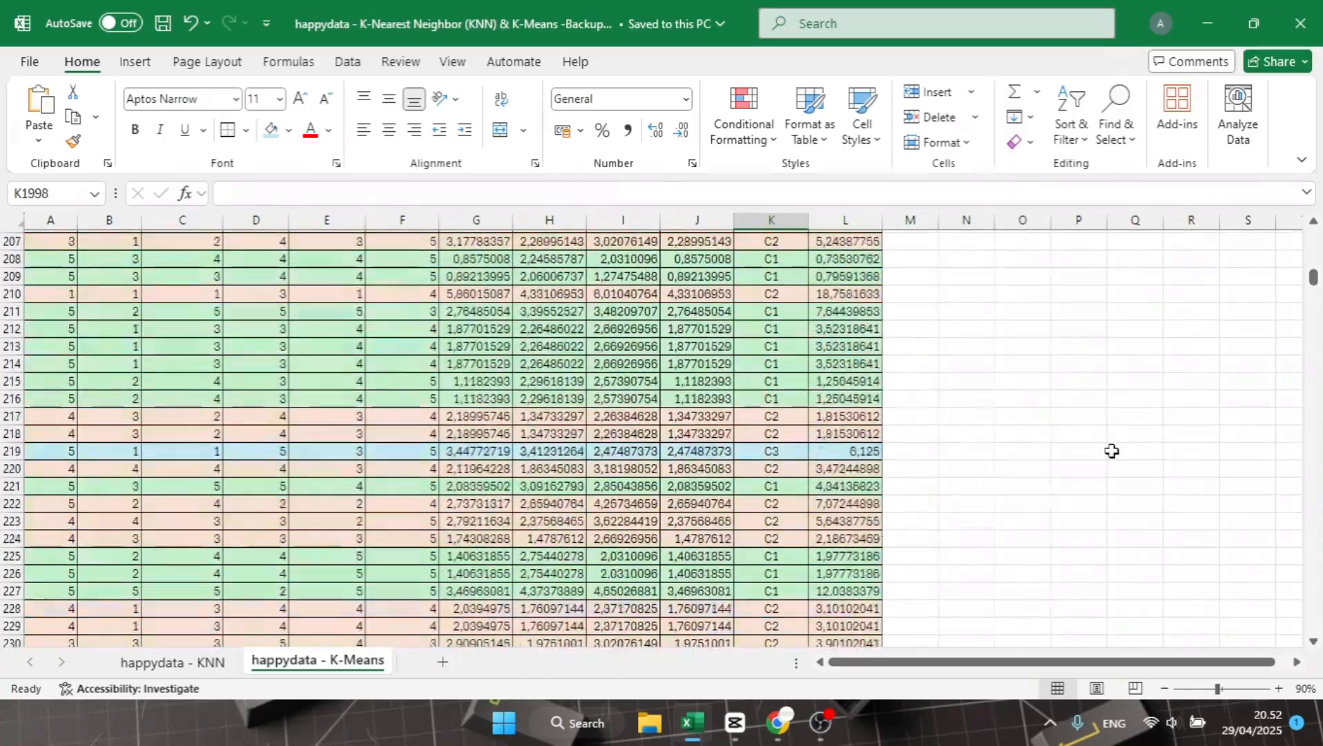
scroll(1114, 452, "down", 20)
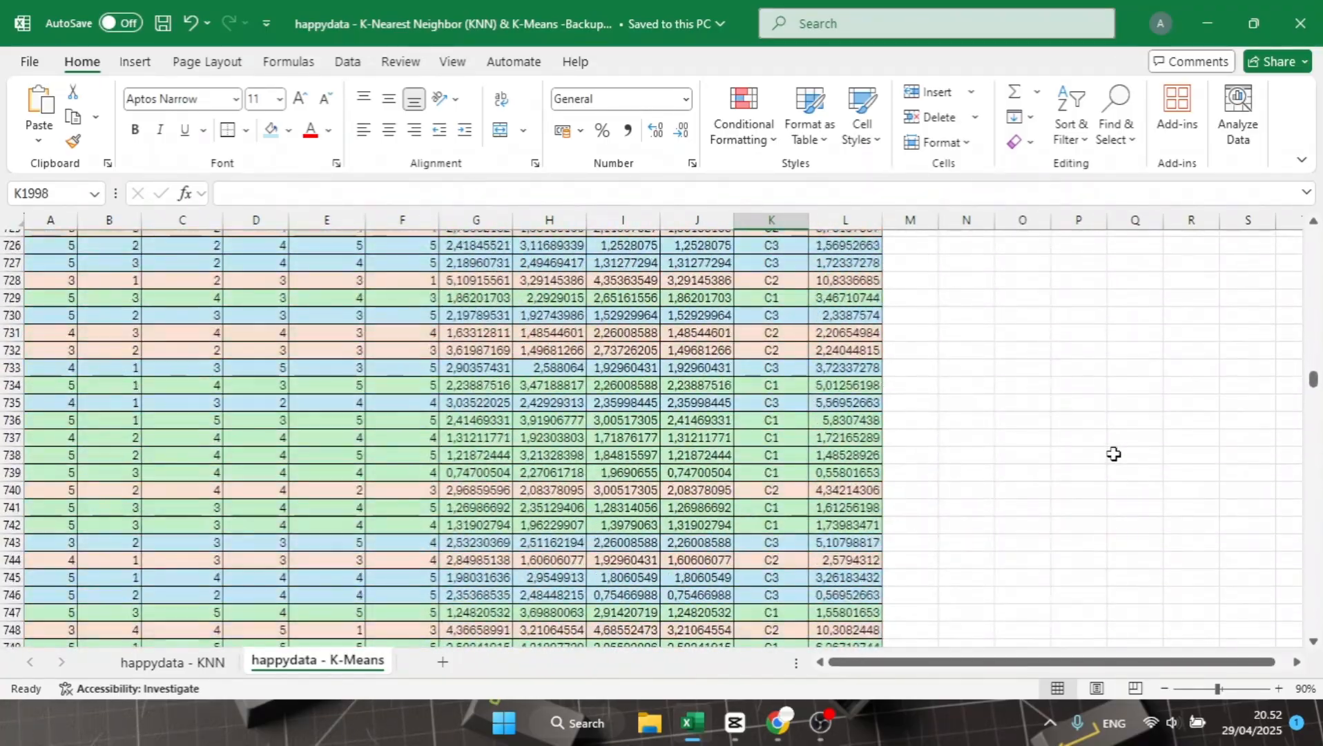
scroll(1113, 454, "down", 20)
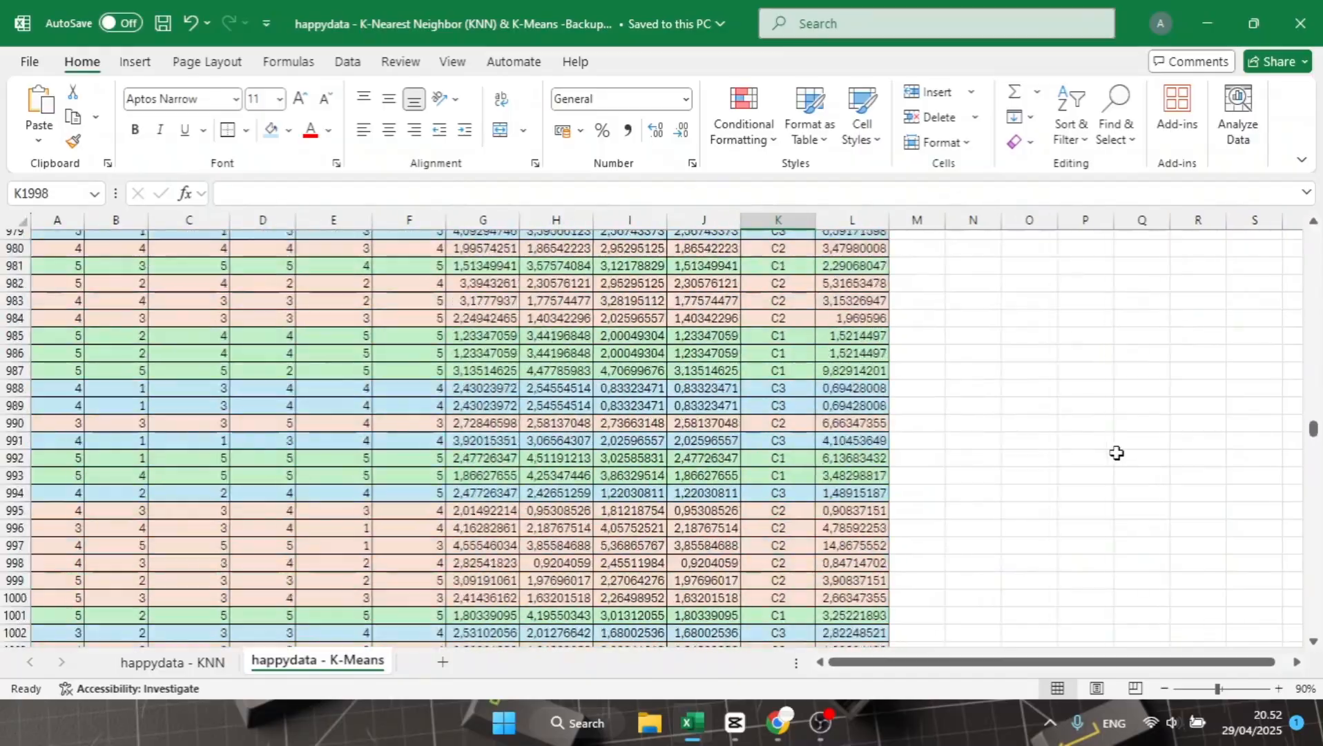
scroll(1116, 453, "down", 20)
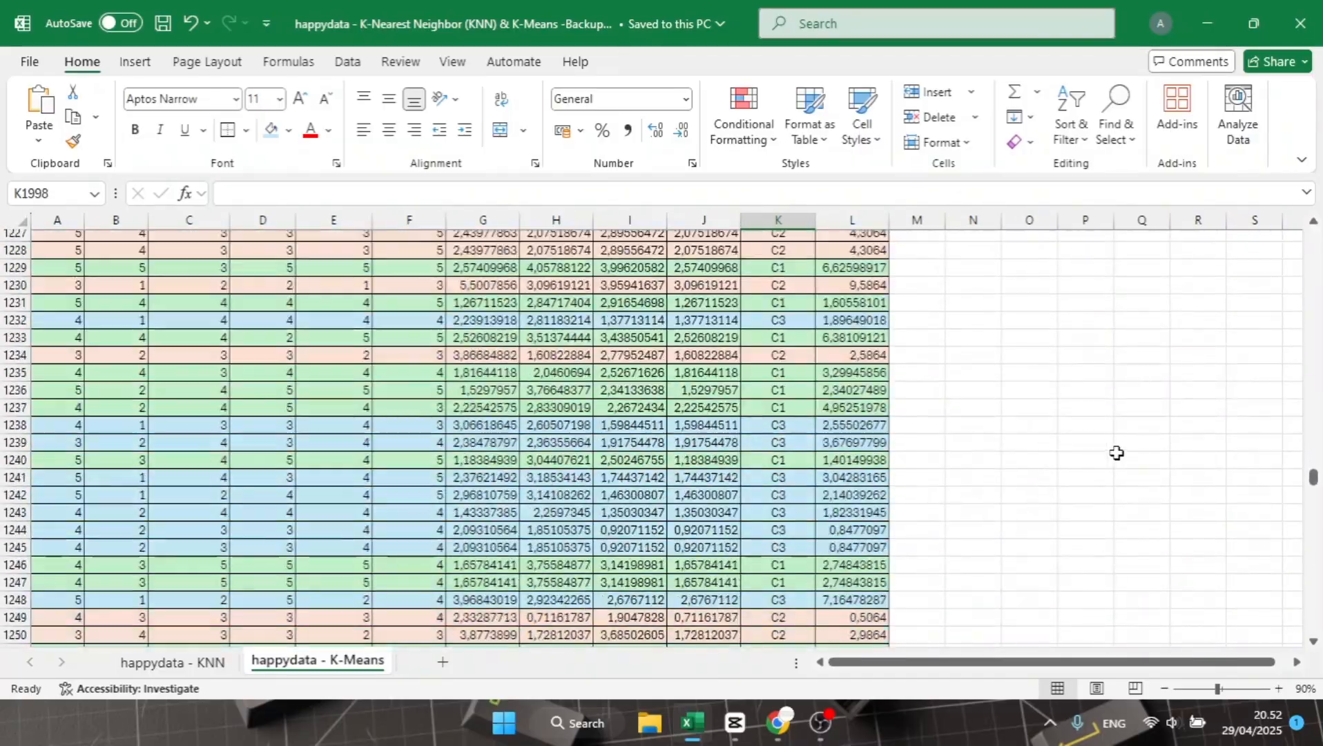
scroll(1116, 453, "down", 20)
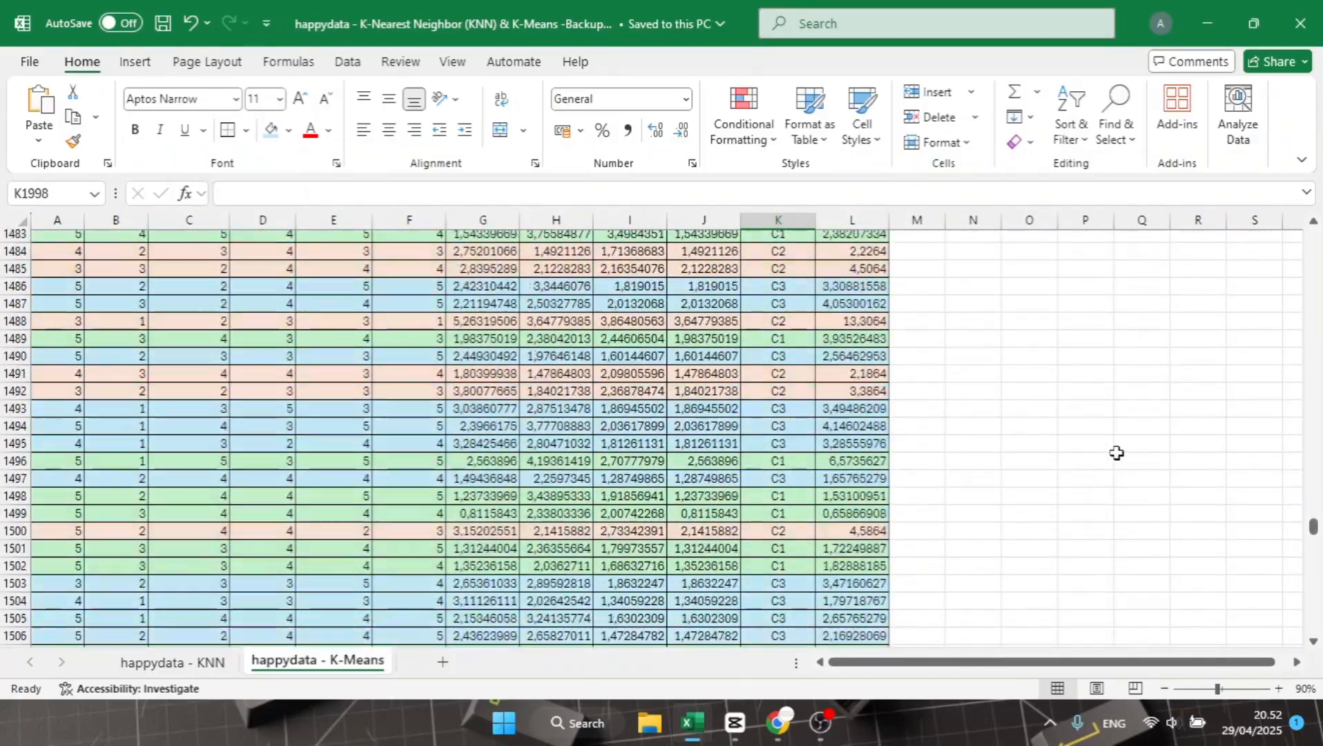
scroll(1116, 453, "down", 20)
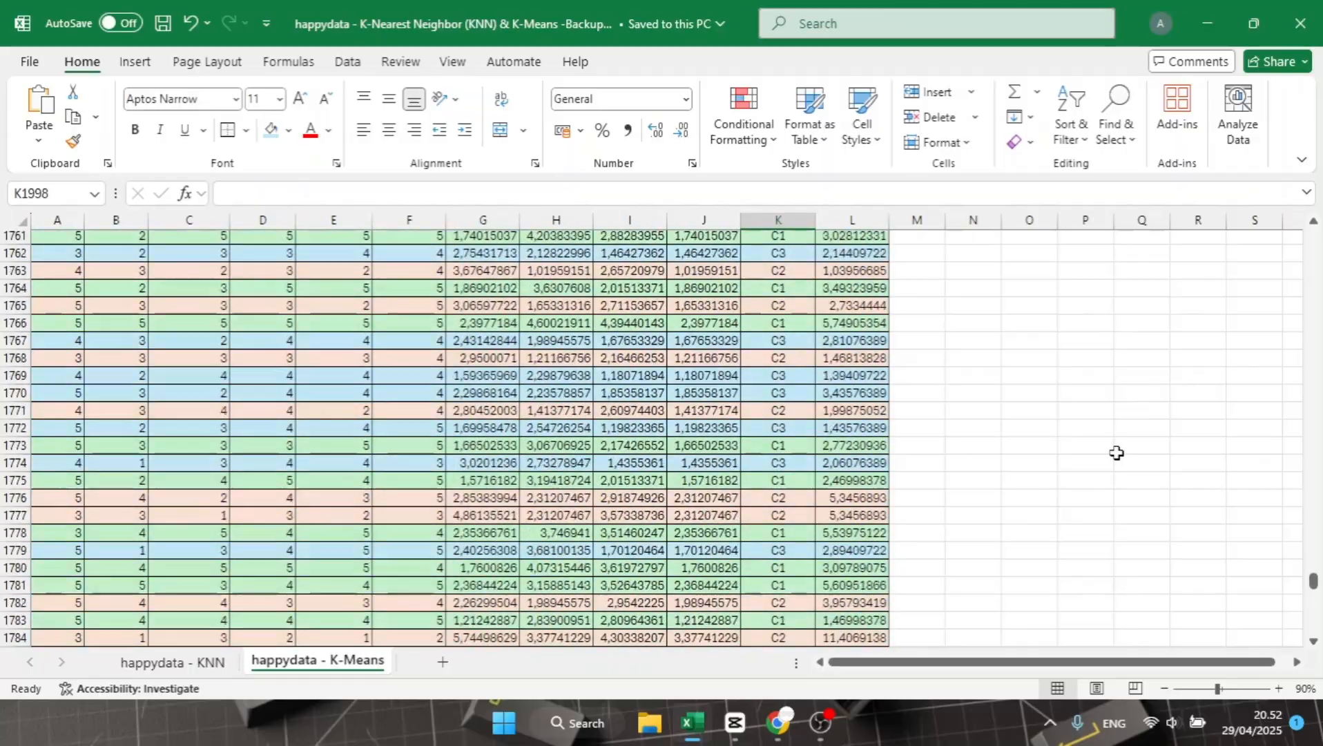
scroll(1116, 453, "down", 20)
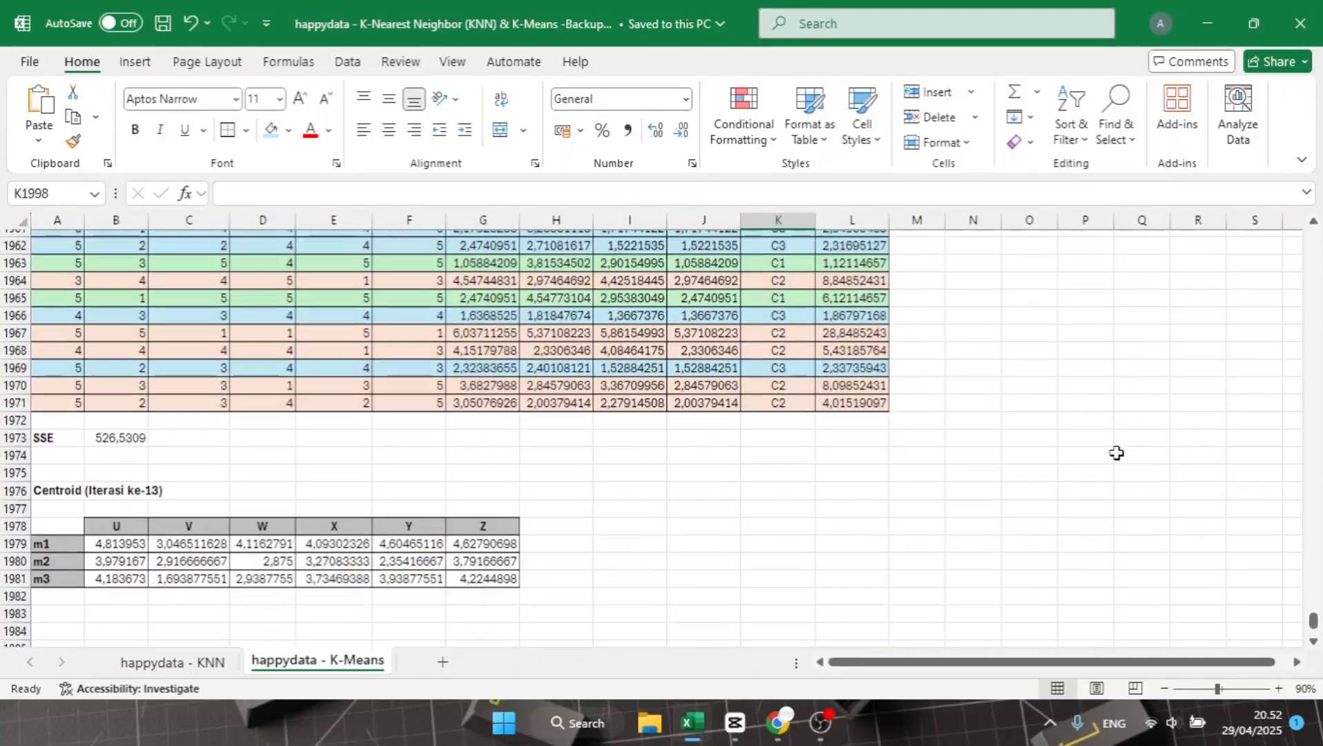
scroll(1116, 453, "up", 1)
left_click_drag(42, 508, 481, 590)
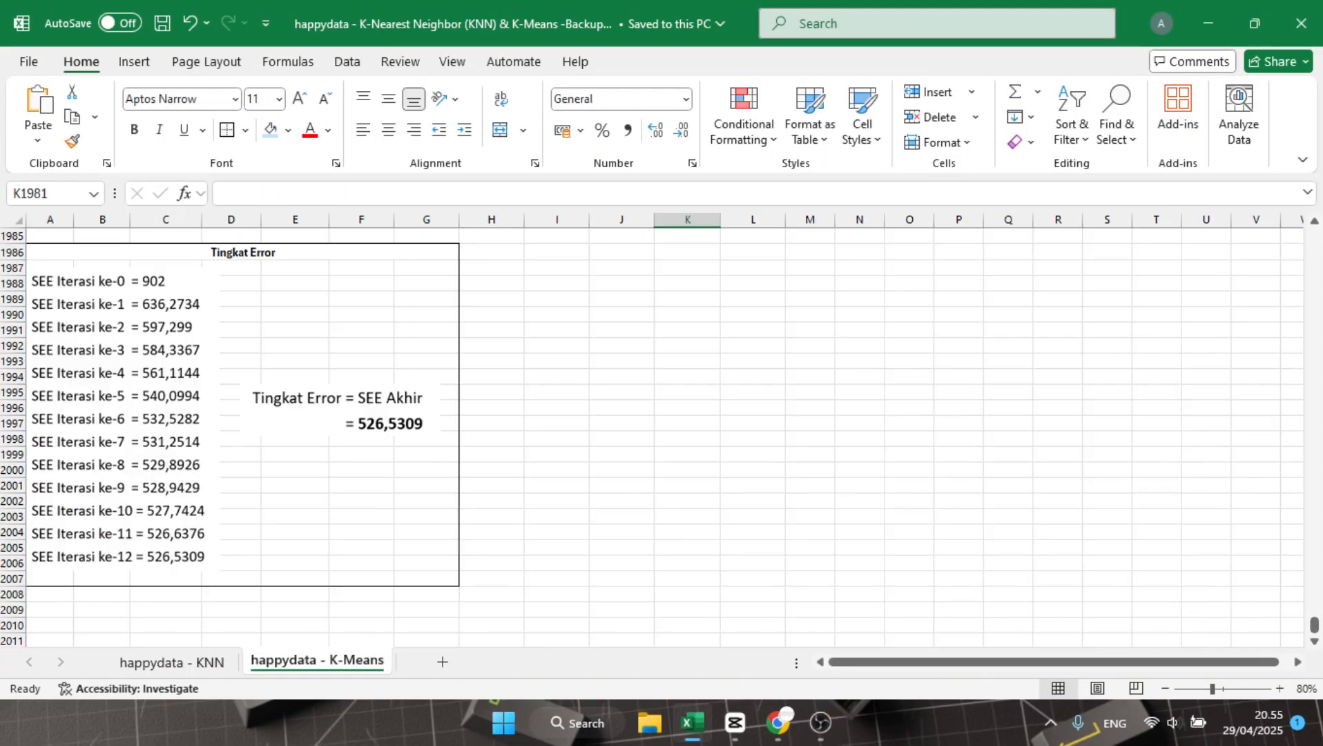